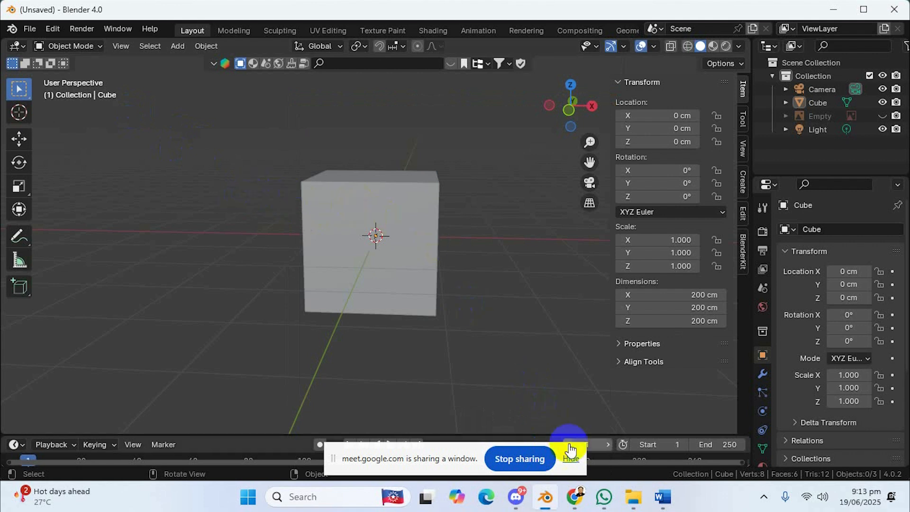
- Delete the hidden Empty object from the collection
middle_click_drag(384, 128, 335, 175)
middle_click_drag(306, 208, 380, 211)
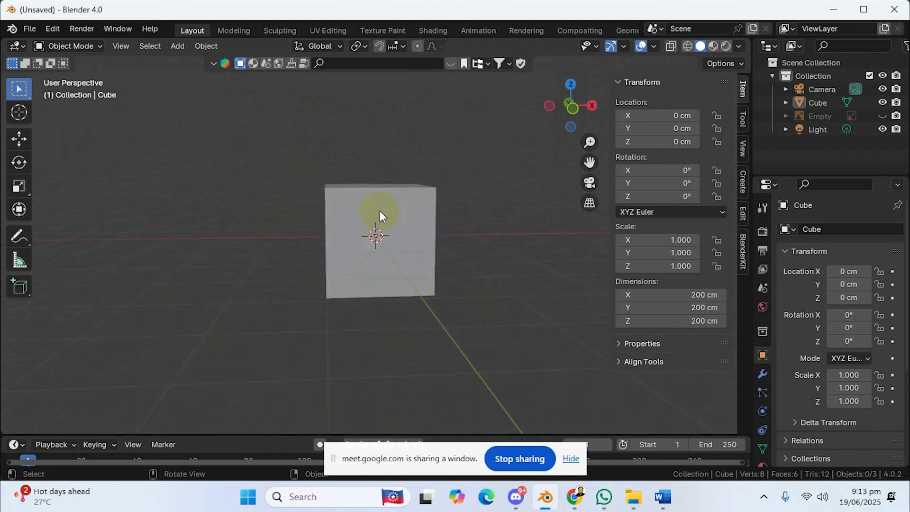
left_click(803, 112)
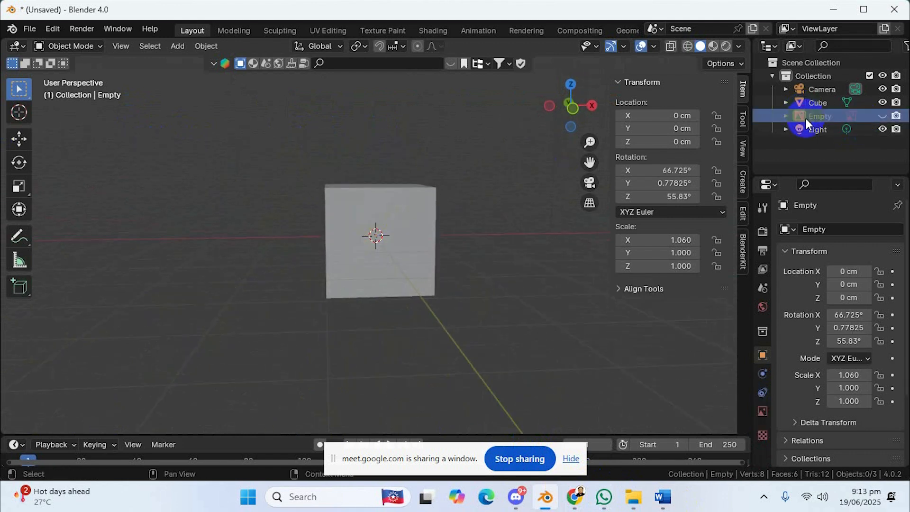
key("Delete")
- Examine the default cube from several sides in perspective view
middle_click_drag(424, 206, 412, 263)
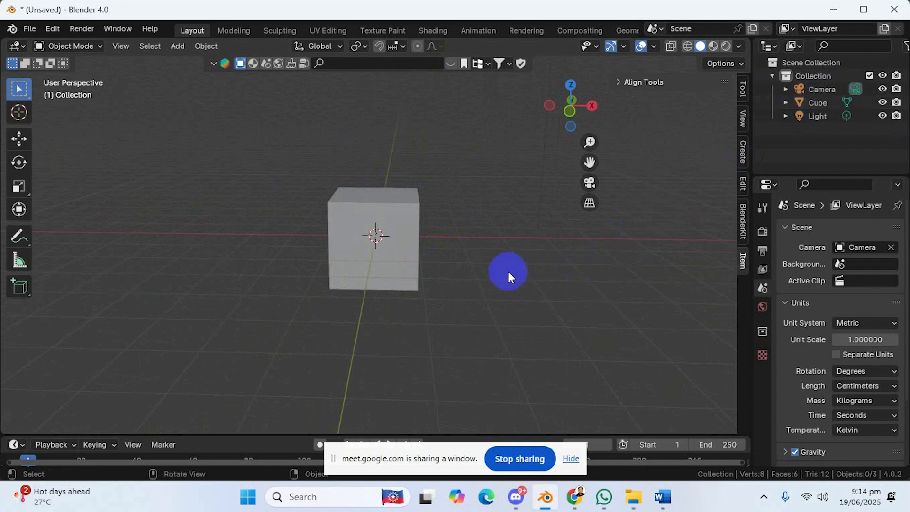
middle_click_drag(507, 269, 397, 262)
left_click(413, 205)
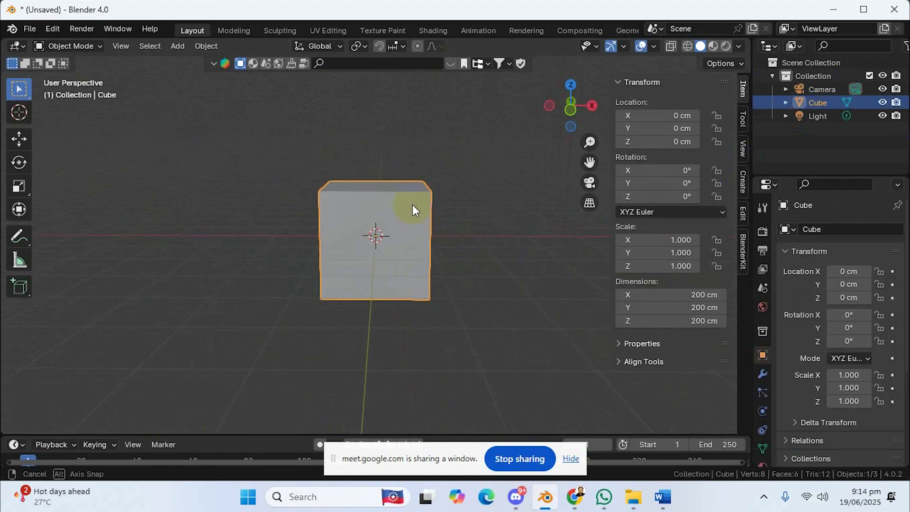
mouse_move(416, 224)
middle_mouse_down()
mouse_move(422, 225)
mouse_move(298, 238)
mouse_move(485, 232)
mouse_move(370, 237)
mouse_move(447, 231)
mouse_move(413, 217)
middle_mouse_up()
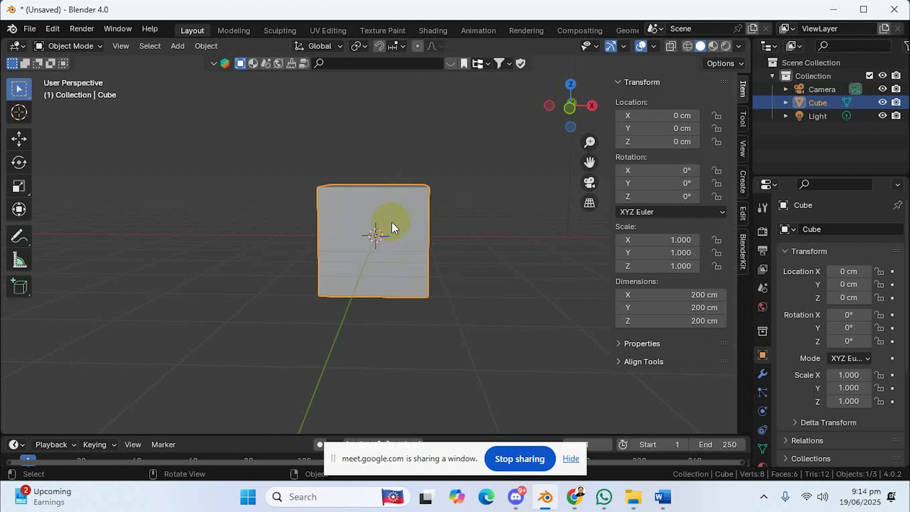
middle_click_drag(391, 219, 399, 246)
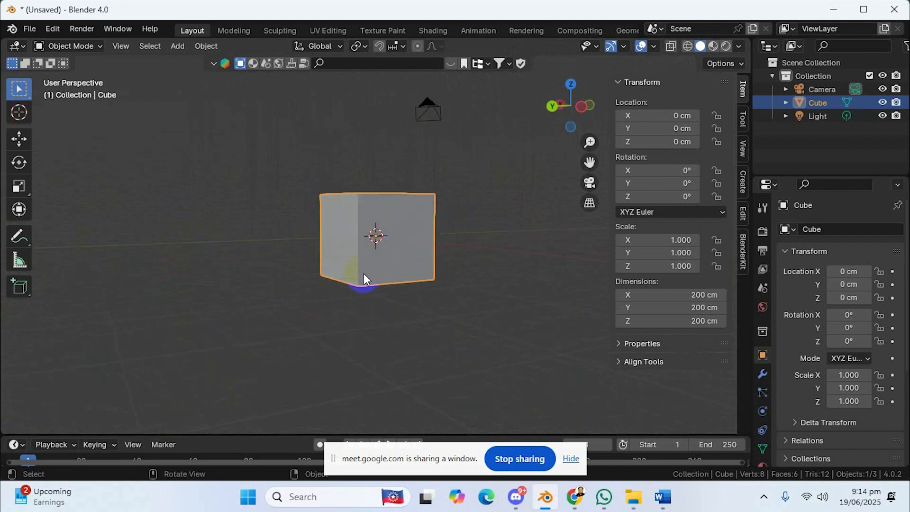
left_click(288, 298)
middle_click_drag(291, 285, 362, 303)
left_click_drag(340, 312, 436, 309)
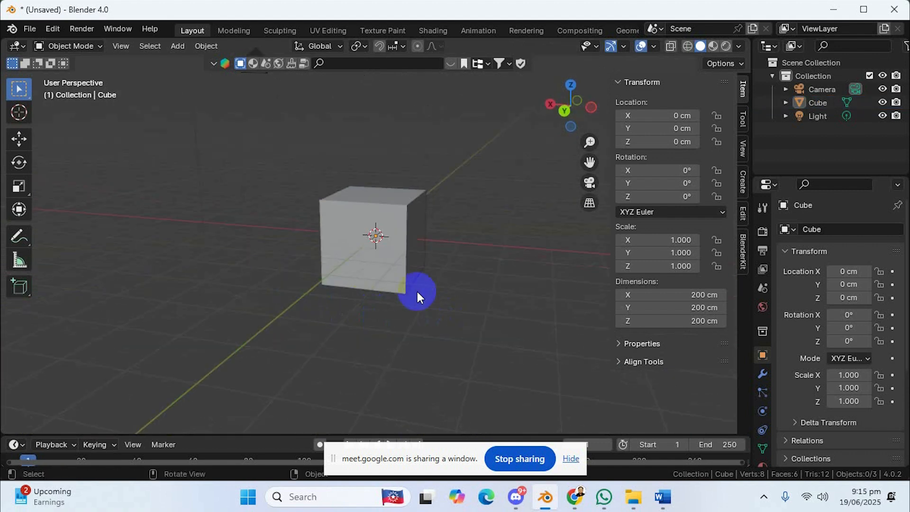
middle_click_drag(426, 285, 346, 260)
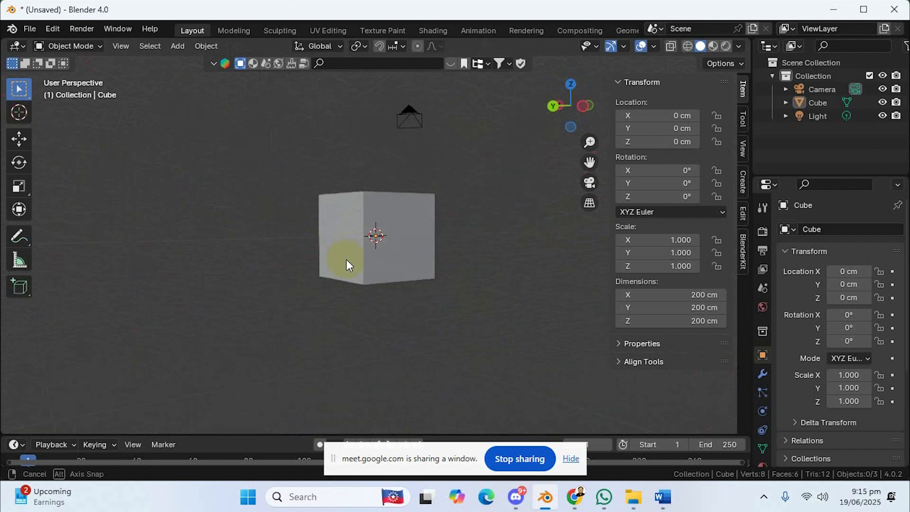
middle_click_drag(381, 220, 552, 315)
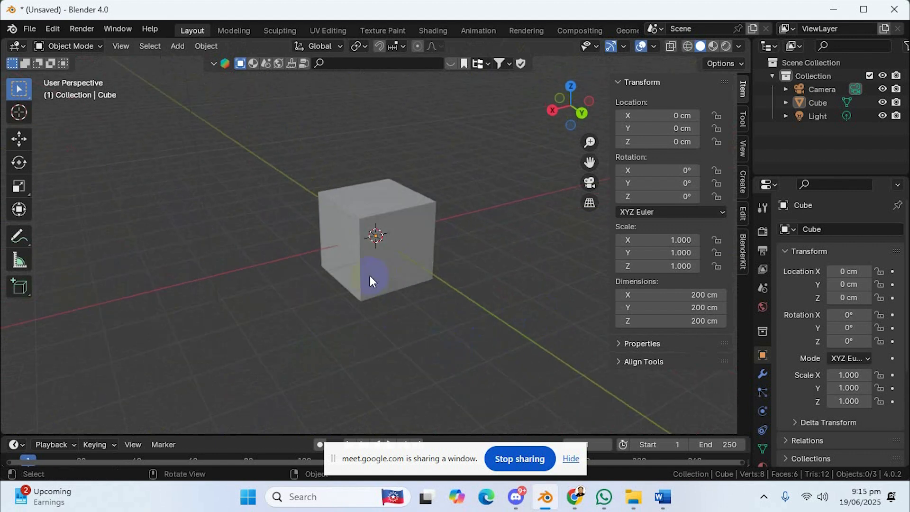
middle_click_drag(263, 252, 406, 232)
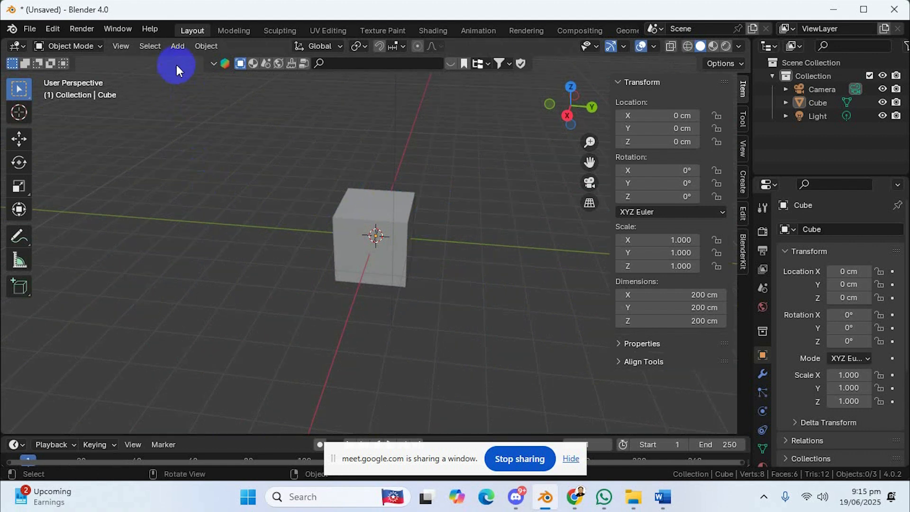
left_click(207, 45)
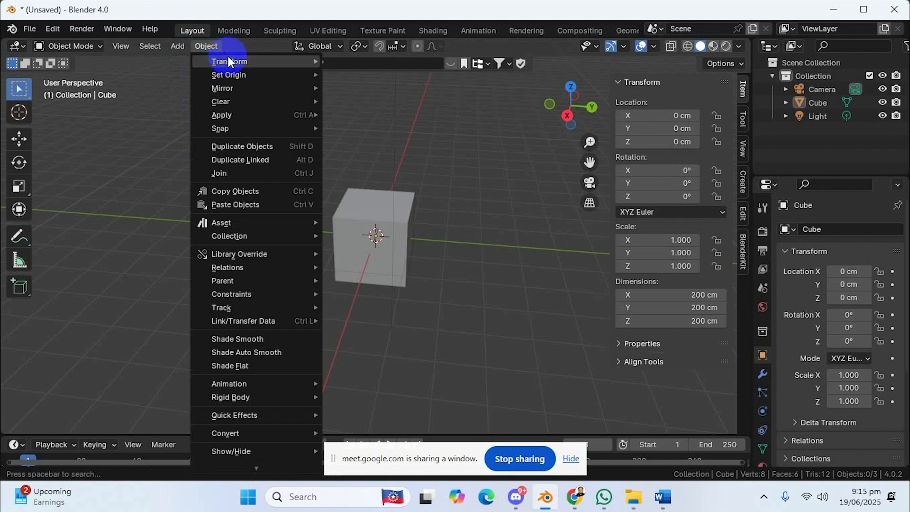
mouse_move(179, 46)
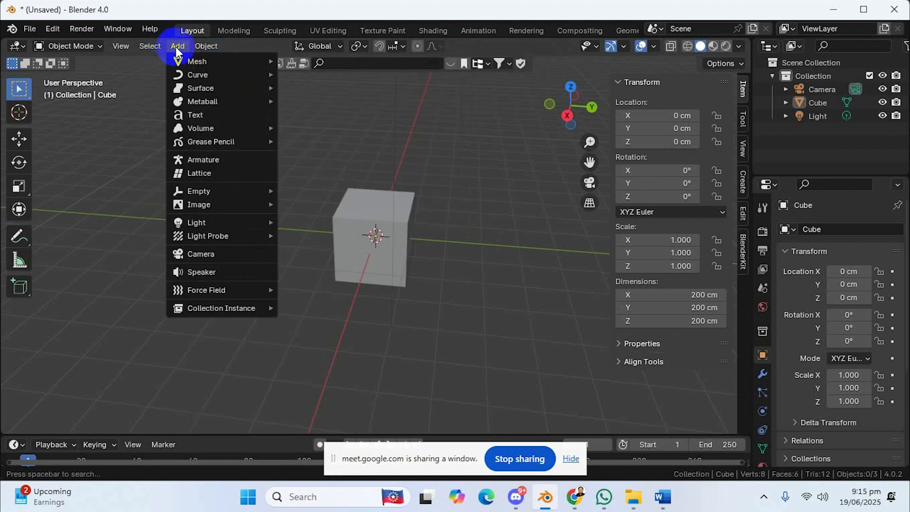
mouse_move(223, 315)
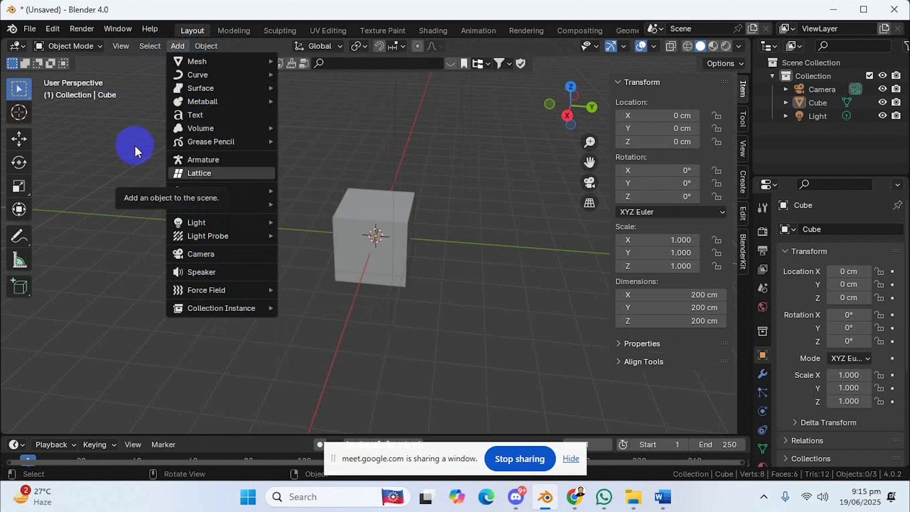
key("Escape")
- Add a plane mesh to the scene at the 3D cursor
key("shift+a")
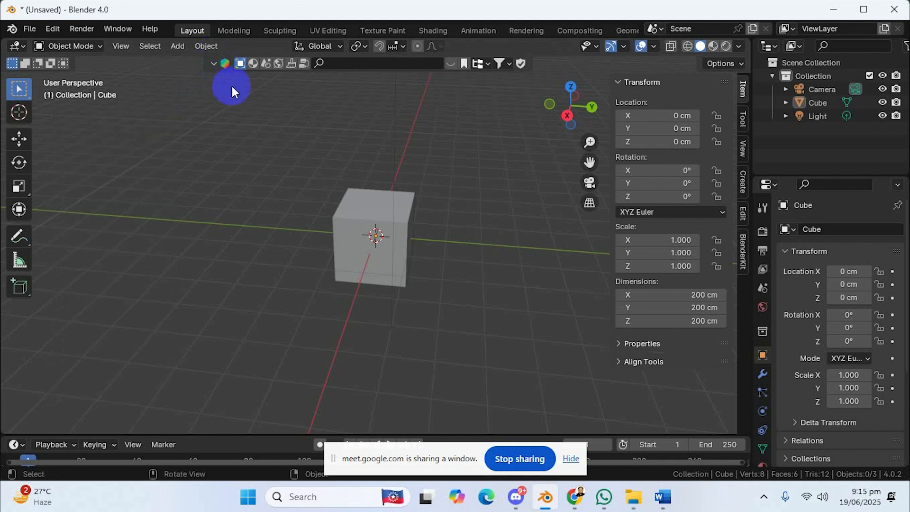
key("shift")
key("shift+a")
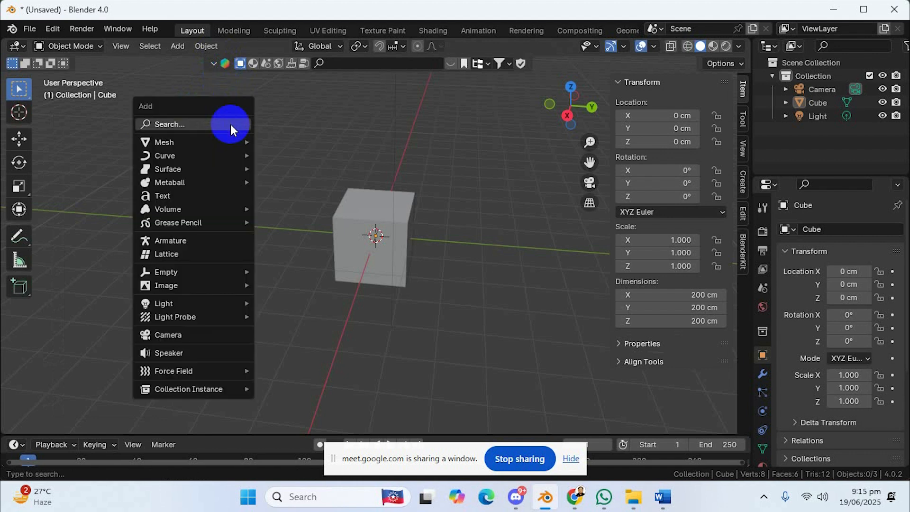
mouse_move(215, 138)
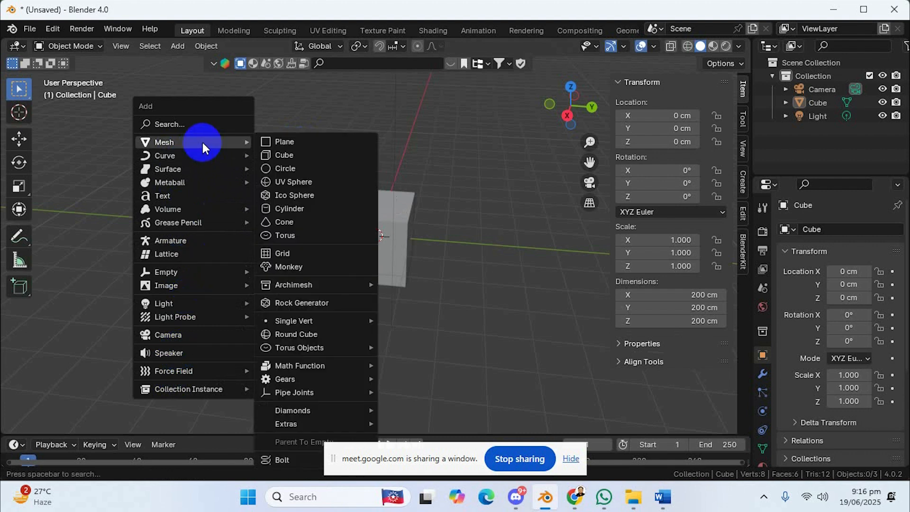
left_click(277, 148)
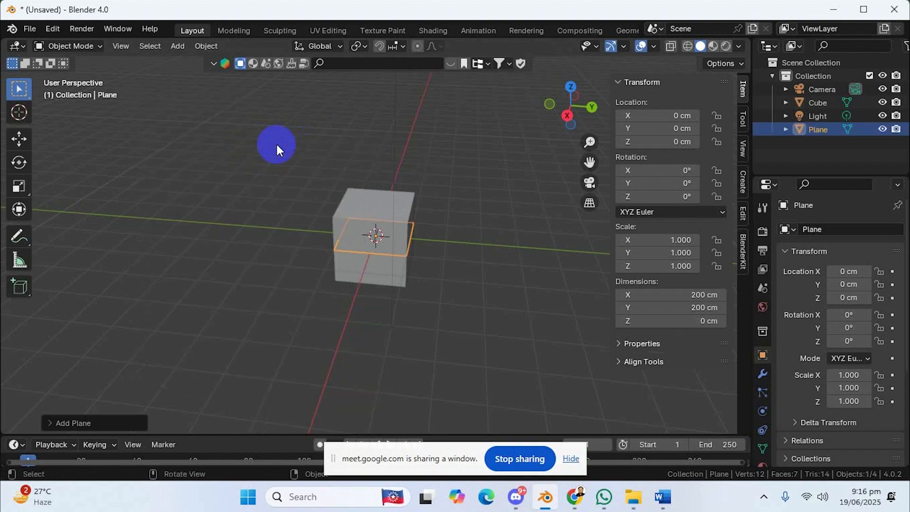
- Delete the default cube and select the plane to view it from a low and a raised angle
left_click(404, 217)
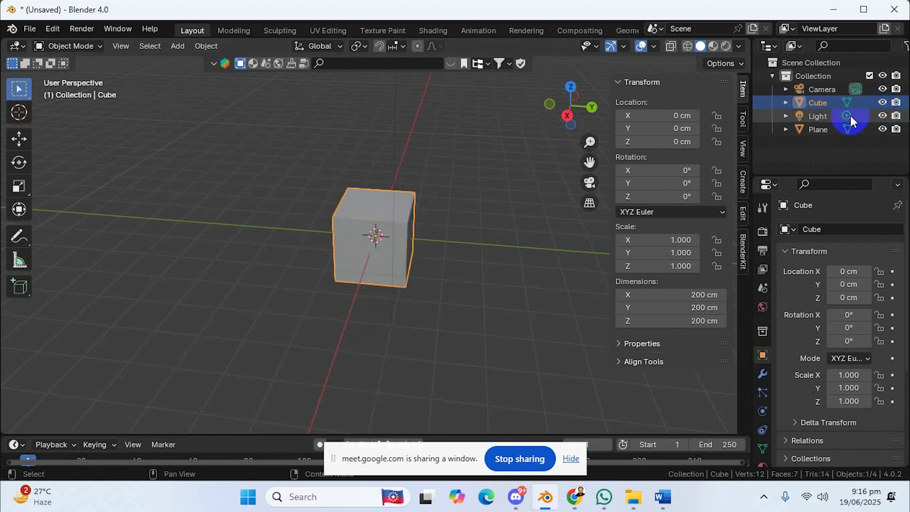
key("Delete")
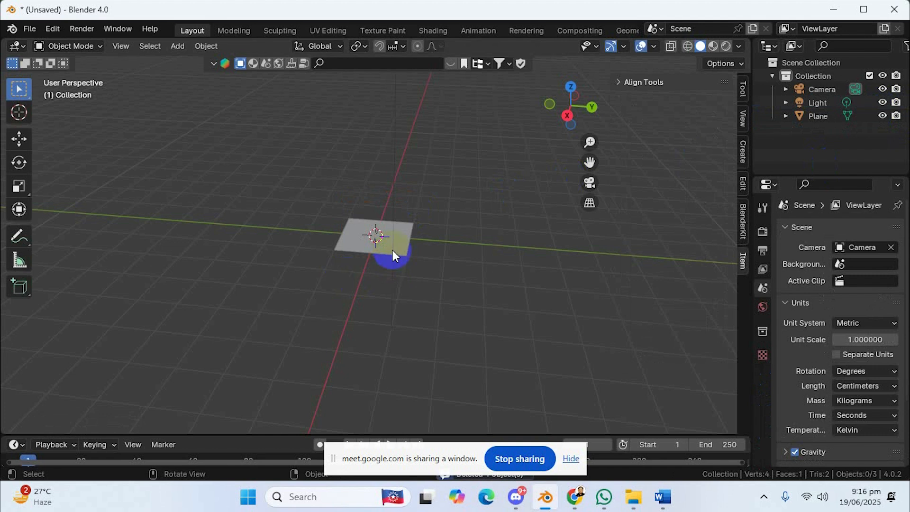
left_click(393, 256)
middle_click_drag(403, 256, 407, 220)
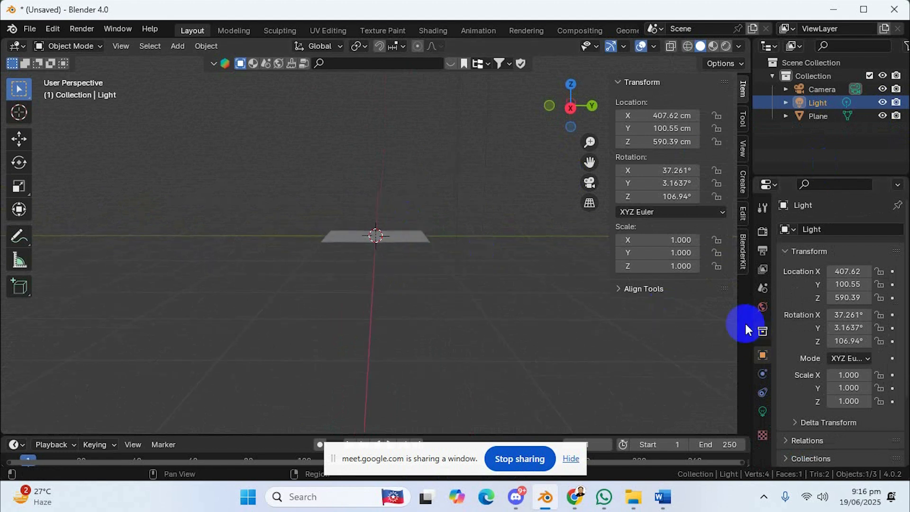
left_click(405, 242)
scroll(474, 300, "up", 1)
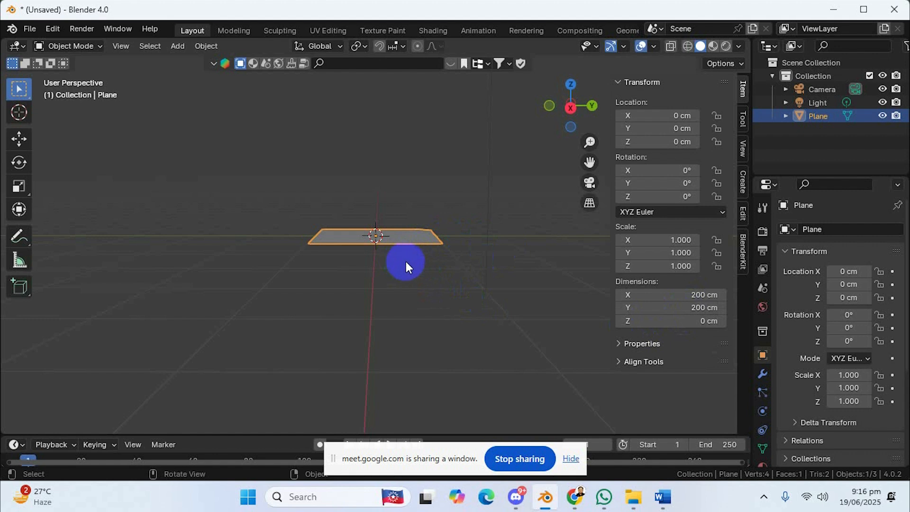
middle_click_drag(406, 262, 387, 284)
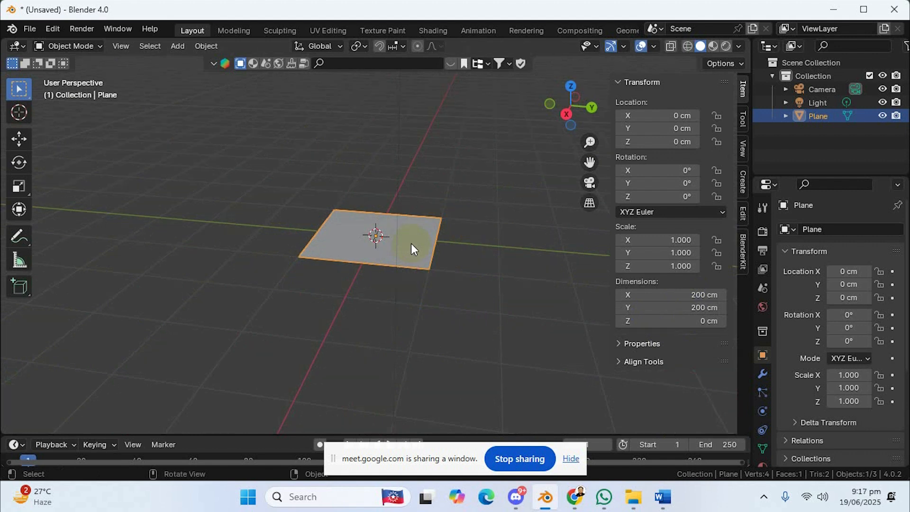
- Delete the plane and add a cube mesh in its place
key("Delete")
key("shift+a")
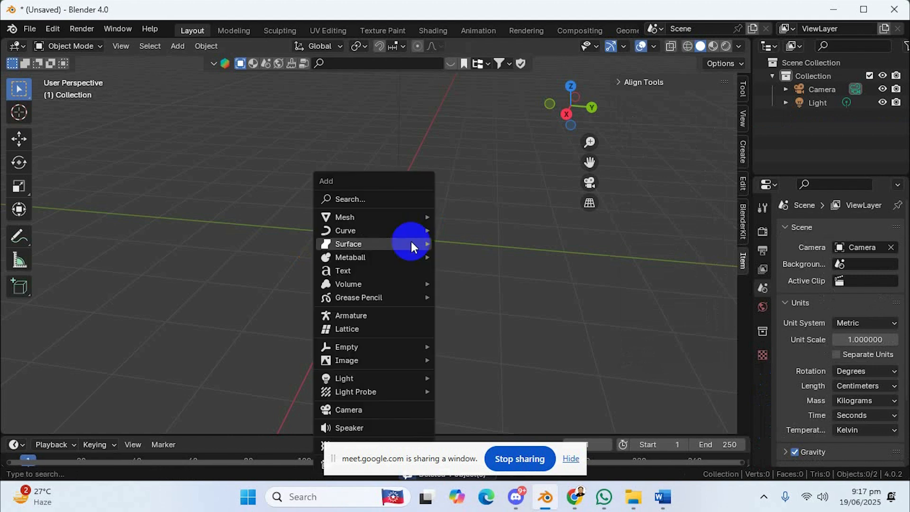
mouse_move(389, 219)
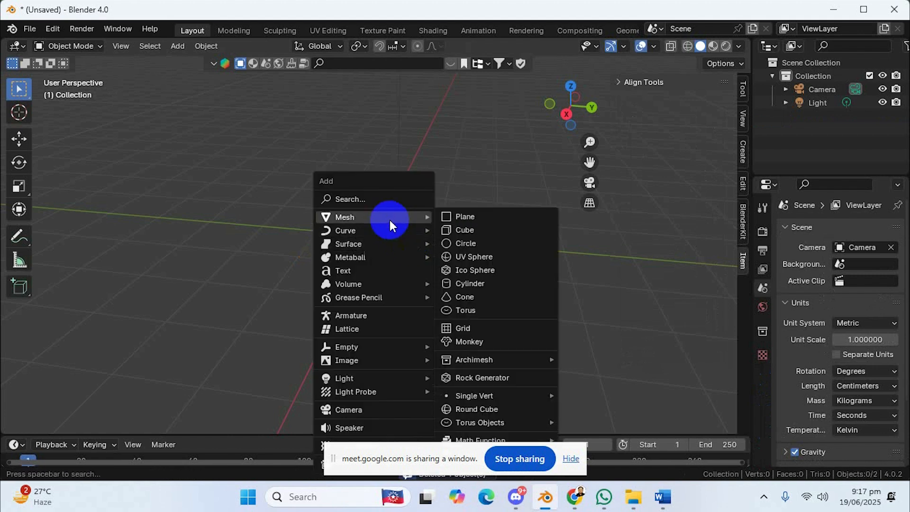
left_click(455, 229)
- Switch the new cube from Object Mode to Edit Mode
mouse_move(425, 233)
middle_mouse_down()
mouse_move(442, 241)
mouse_move(415, 237)
middle_mouse_up()
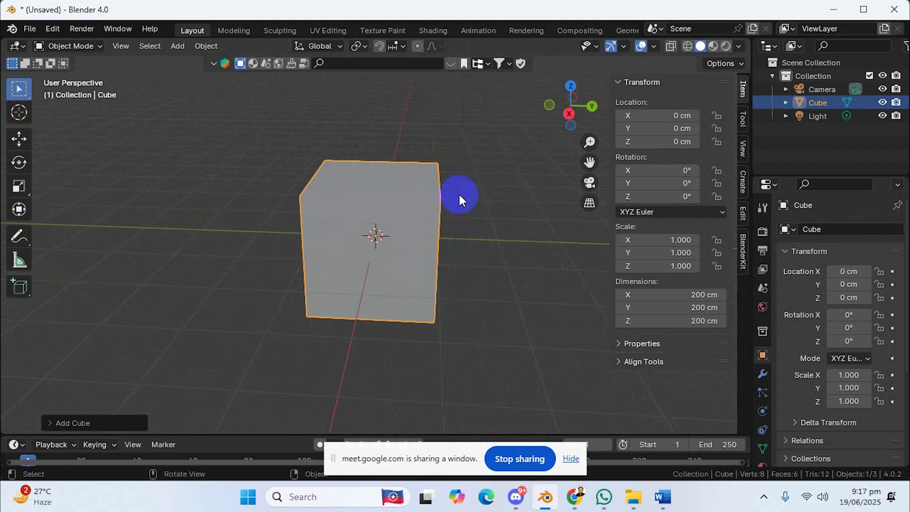
middle_click_drag(448, 205, 396, 195)
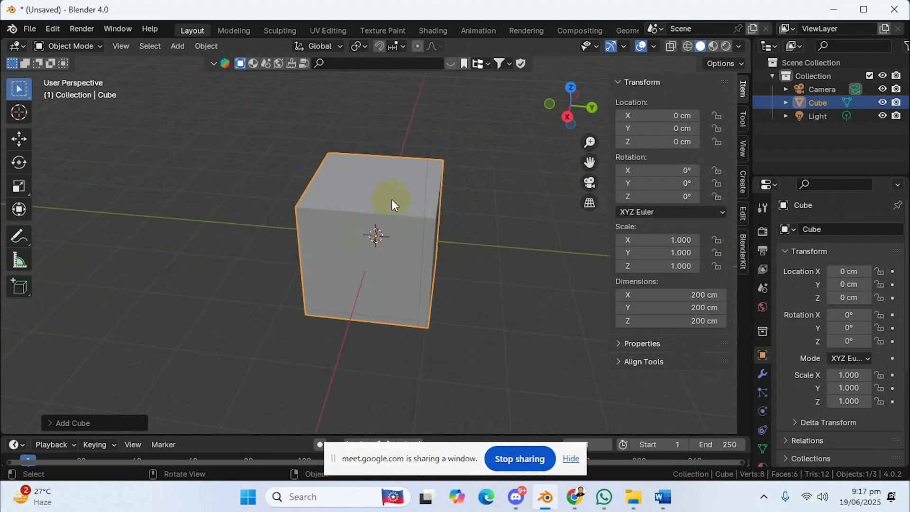
left_click(387, 199)
middle_click_drag(383, 191, 400, 244)
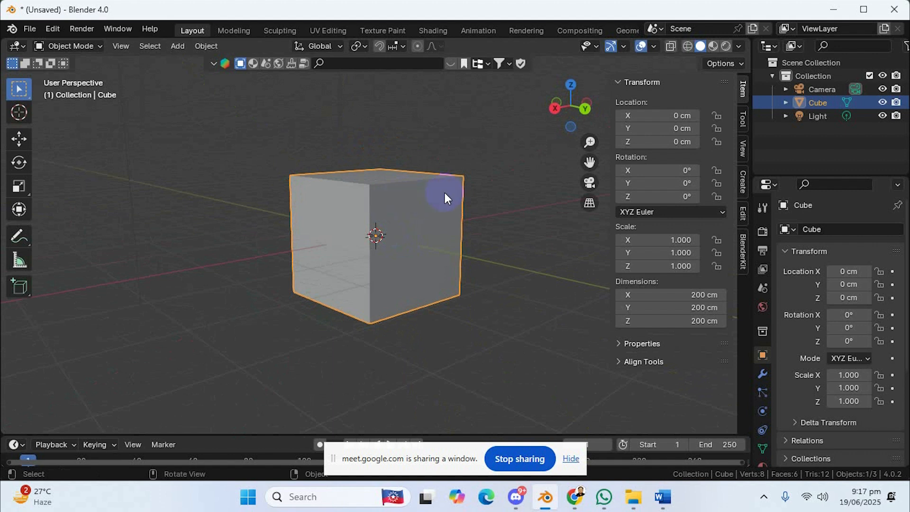
middle_click_drag(409, 230, 483, 192)
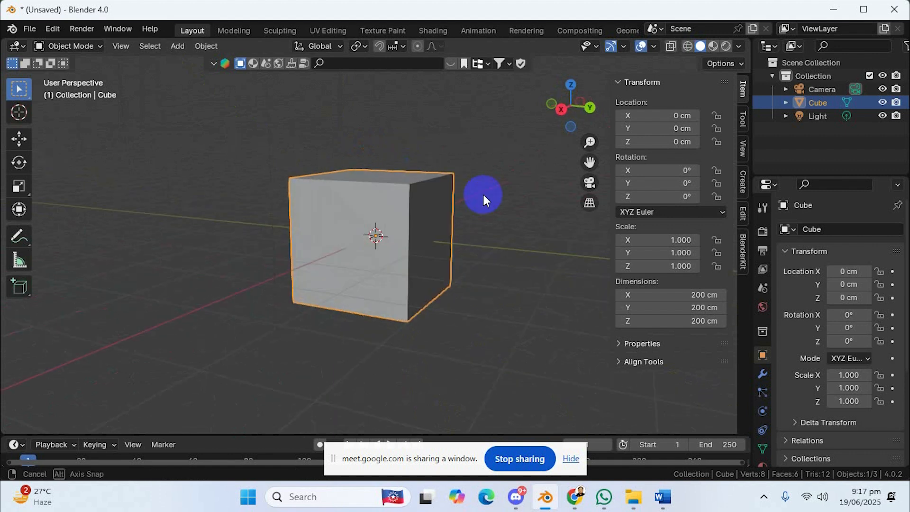
middle_click_drag(423, 202, 437, 203)
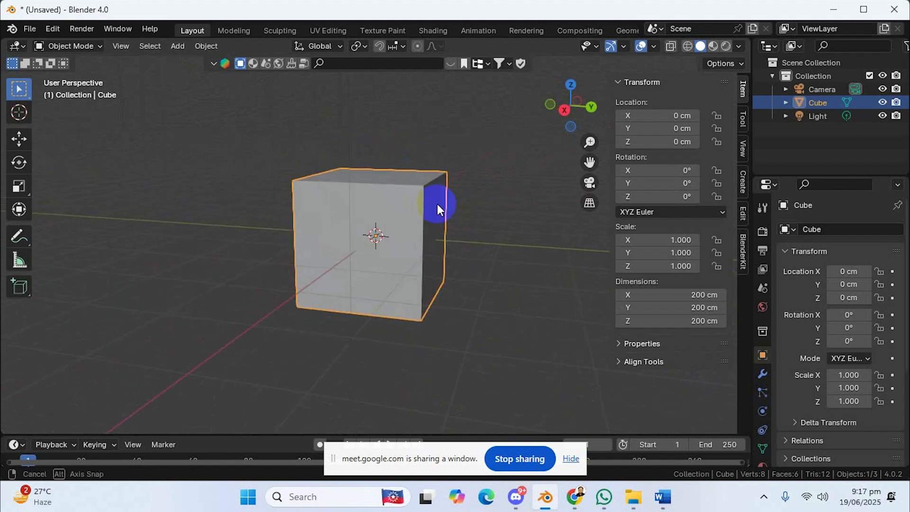
left_click(53, 29)
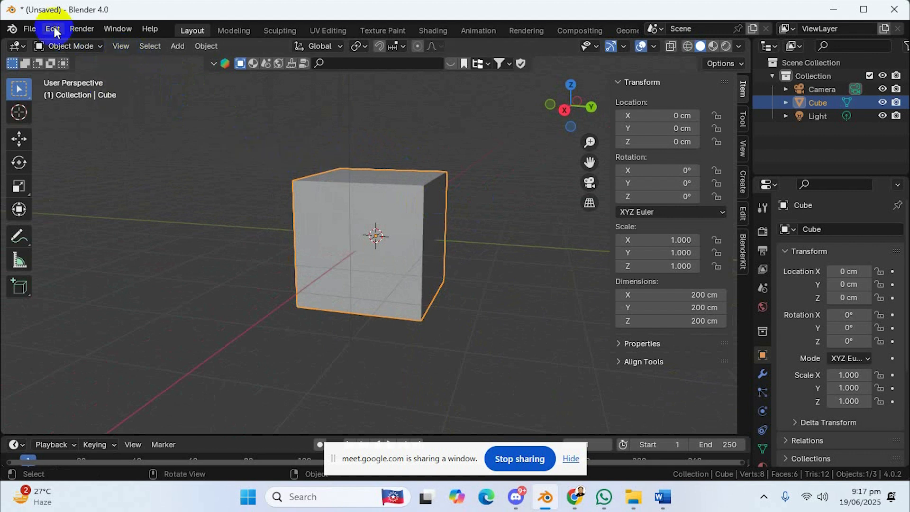
left_click(81, 45)
left_click(72, 74)
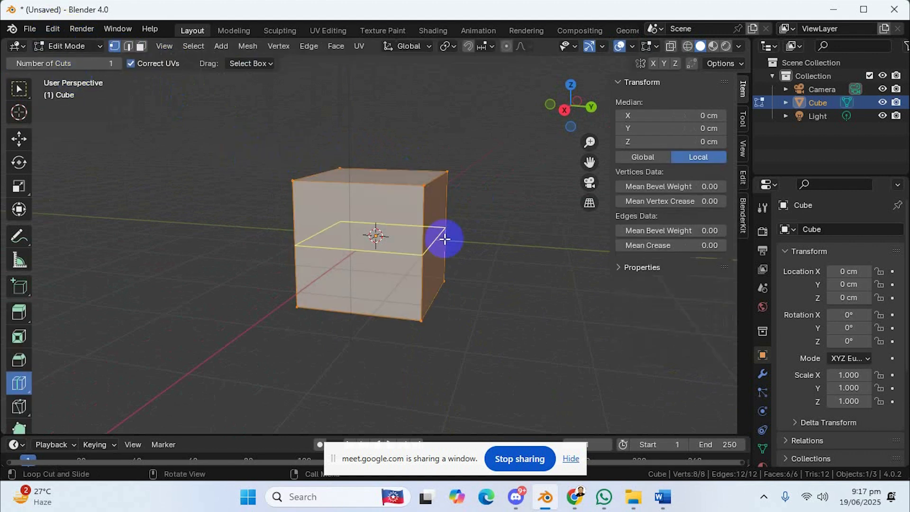
- Using the Select Box tool in face select mode, select only the cube's side face on the positive Y side
left_click(20, 89)
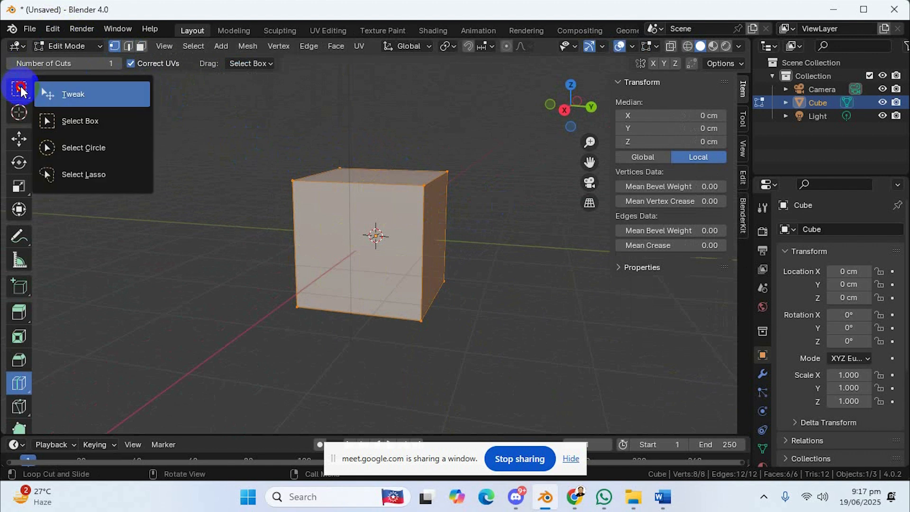
left_click(67, 121)
mouse_move(439, 221)
middle_mouse_down()
mouse_move(451, 235)
mouse_move(433, 231)
middle_mouse_up()
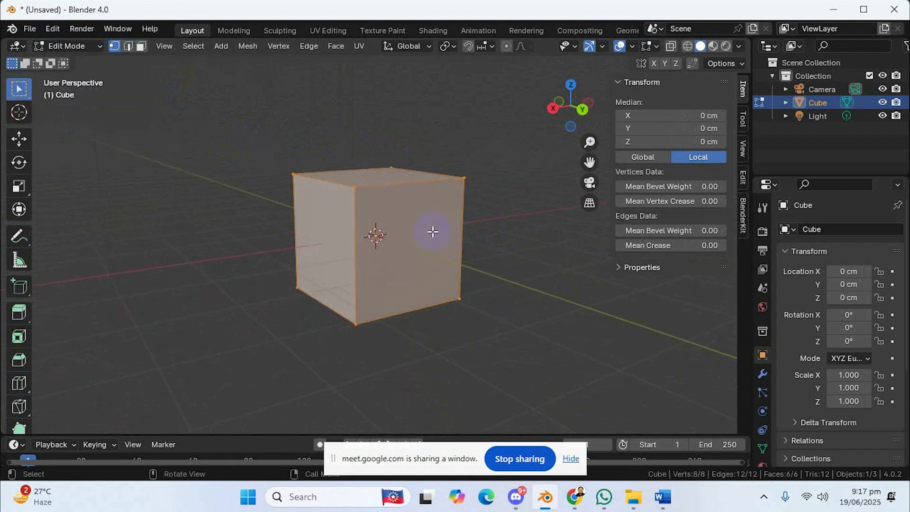
left_click(140, 50)
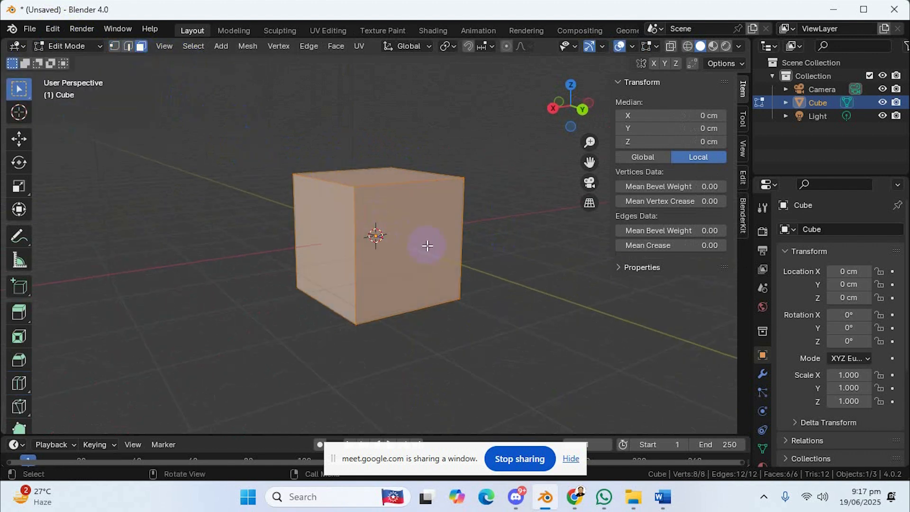
left_click(414, 222)
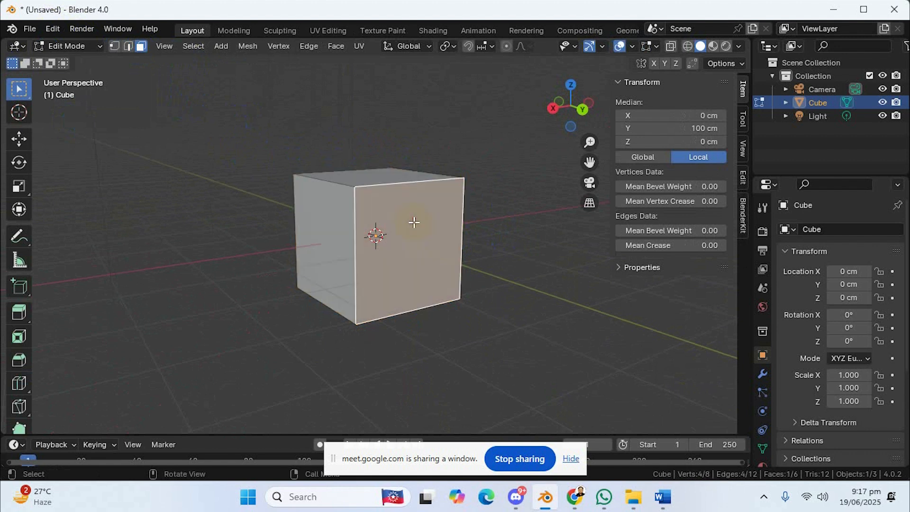
- Delete the cube's selected side face and look into the open cube from the front
key("x")
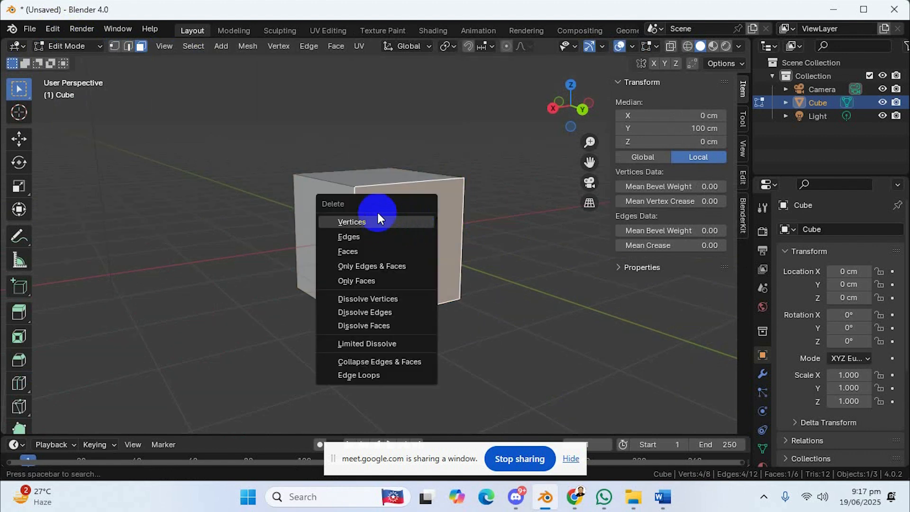
left_click(357, 252)
middle_click_drag(408, 230, 425, 382)
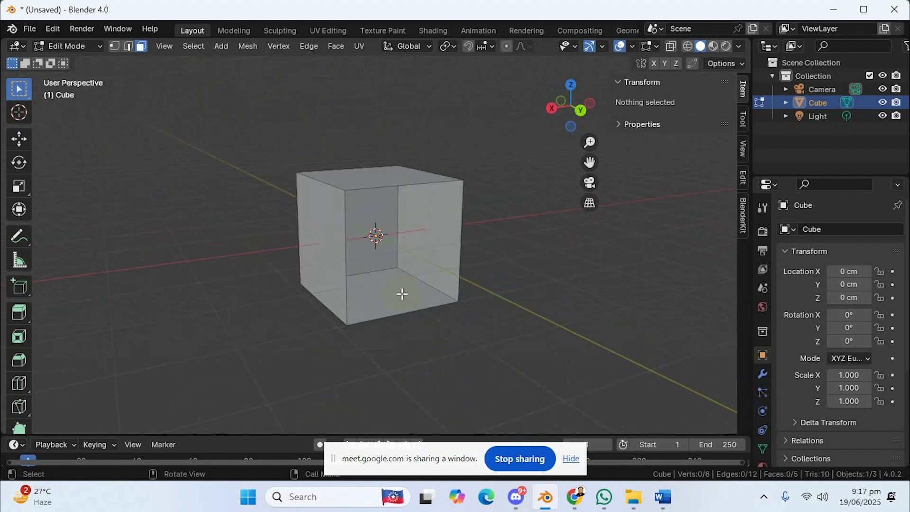
middle_click_drag(390, 294, 417, 261)
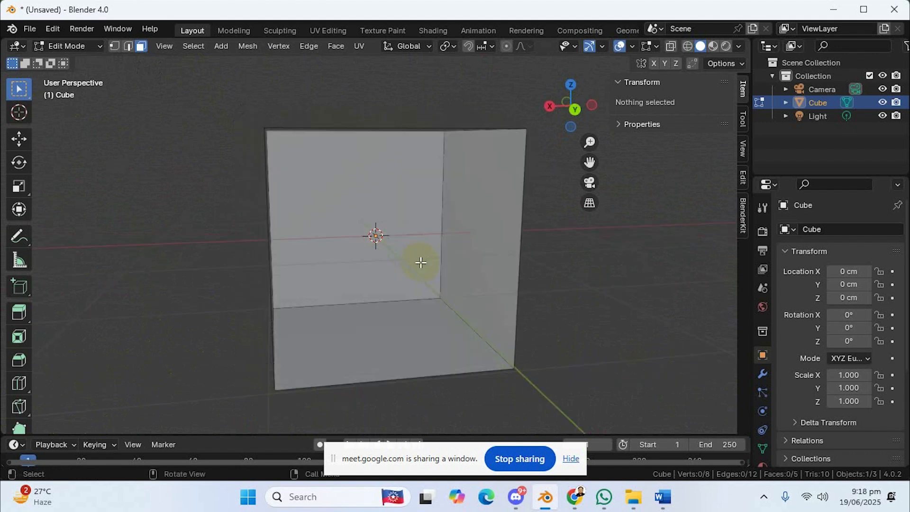
- Return to Object Mode and replace the cube with a circle mesh
left_click(93, 44)
left_click(81, 62)
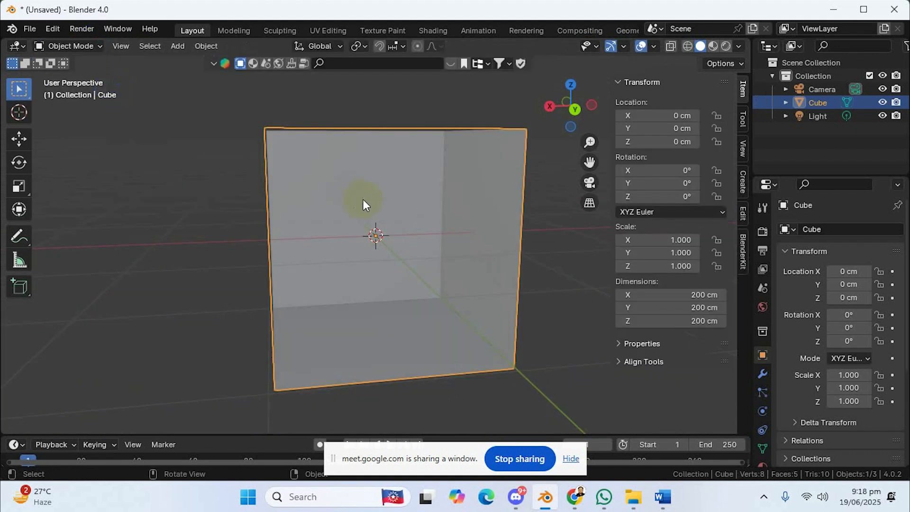
key("Delete")
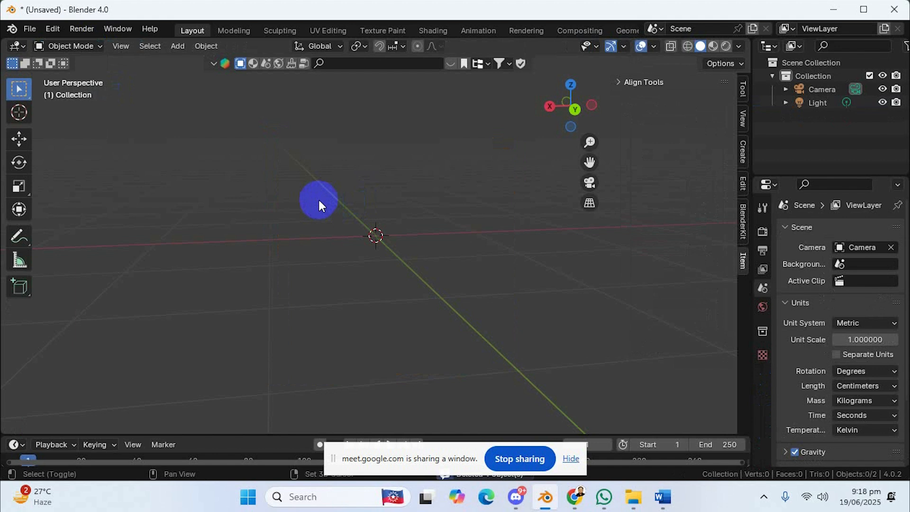
key("shift+a")
mouse_move(315, 204)
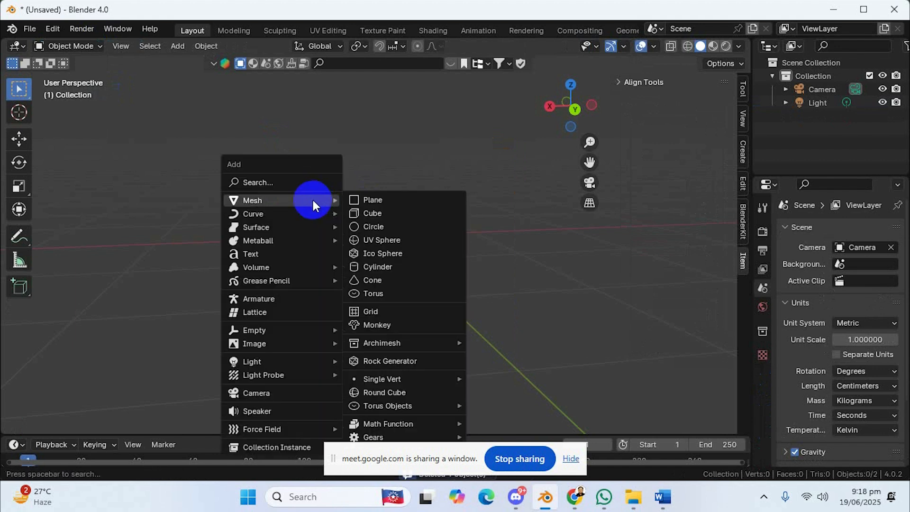
left_click(378, 228)
middle_click_drag(402, 234, 368, 296)
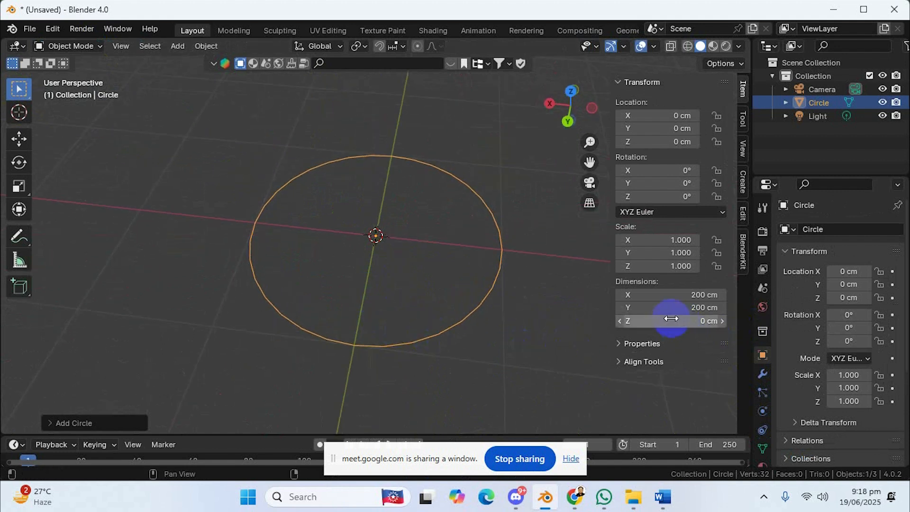
middle_click_drag(377, 308, 382, 349)
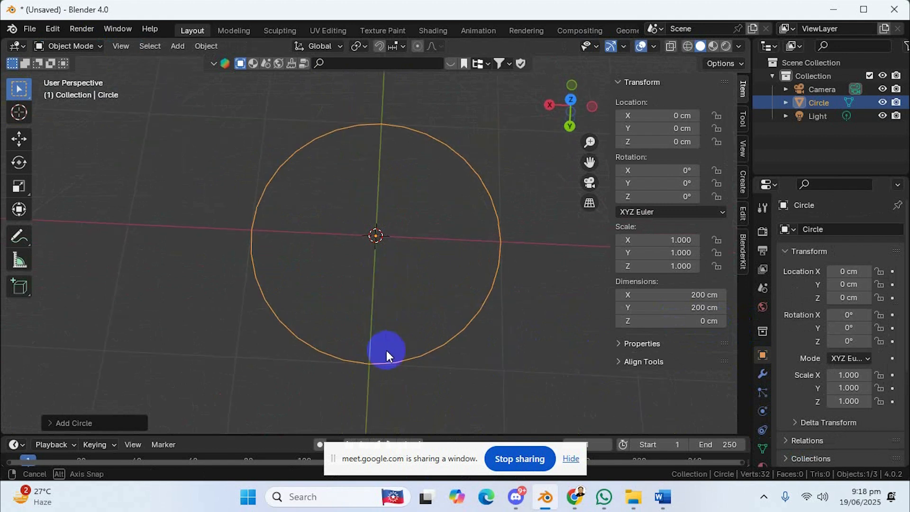
- Set the new circle's vertex count to 116 in the Add Circle settings
left_click(50, 425)
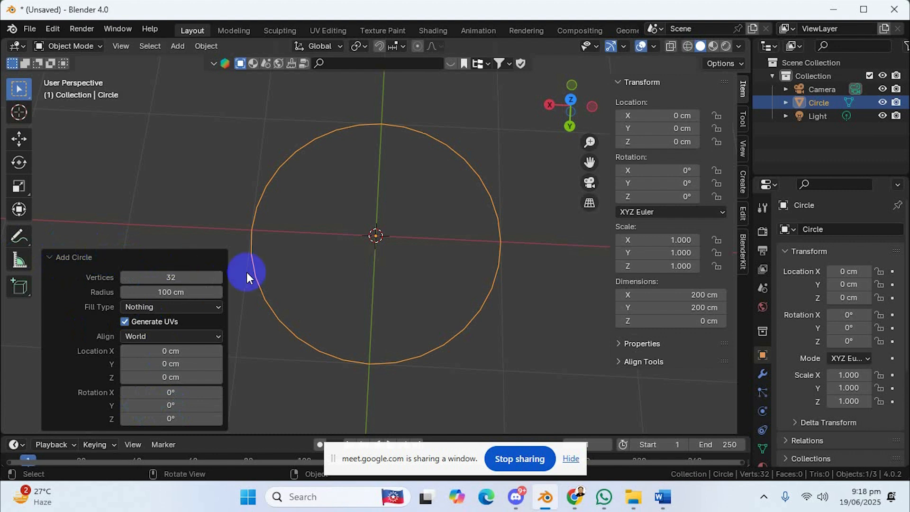
scroll(278, 247, "up", 2)
scroll(277, 246, "down", 1)
middle_click_drag(278, 247, 280, 236)
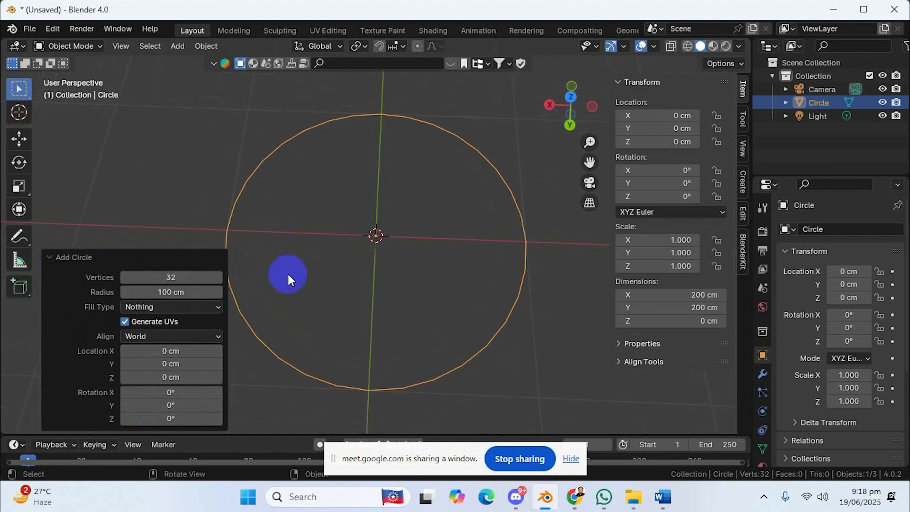
double_click(165, 277)
left_click(205, 231)
left_click_drag(165, 276, 231, 275)
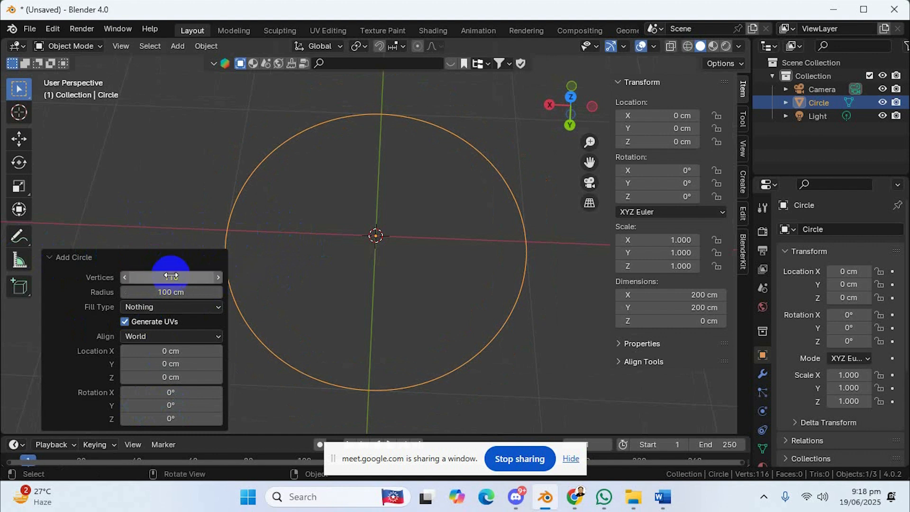
middle_click_drag(240, 198, 290, 149)
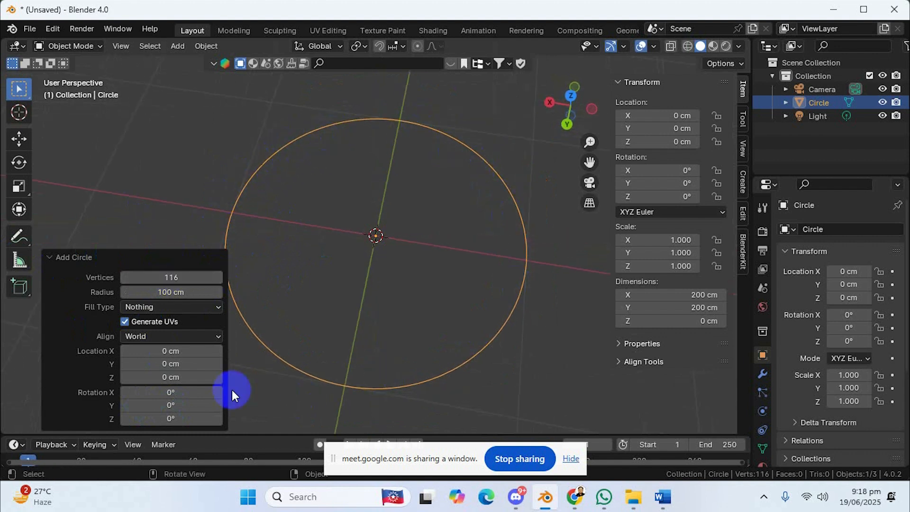
middle_click_drag(259, 174, 232, 162)
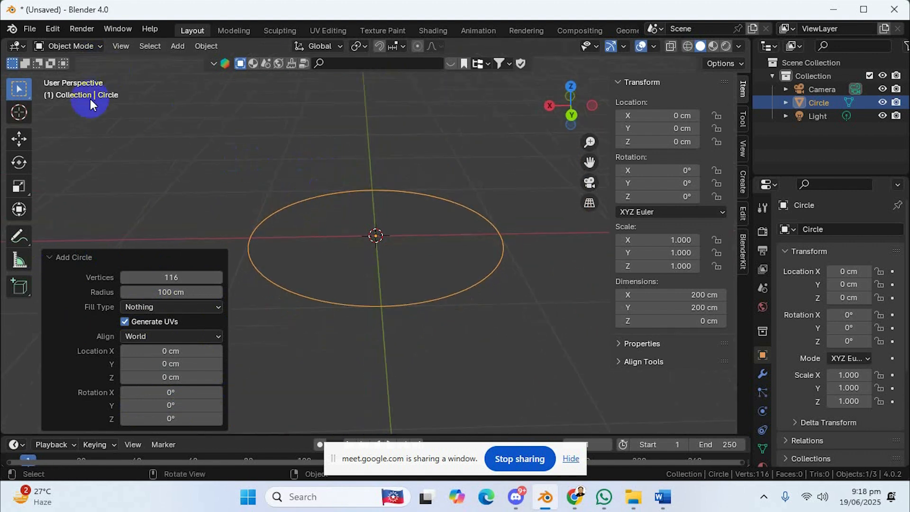
- In Edit Mode, select all of the circle's vertices and extrude them upward about 38 cm into a ring wall
left_click(95, 44)
left_click(79, 77)
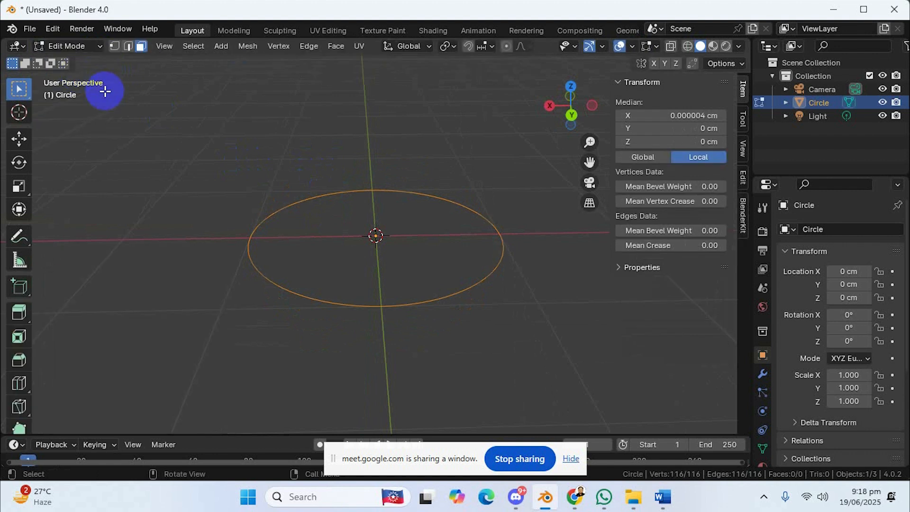
left_click(114, 47)
left_click_drag(210, 159, 558, 374)
middle_click_drag(437, 418, 451, 384)
key("e")
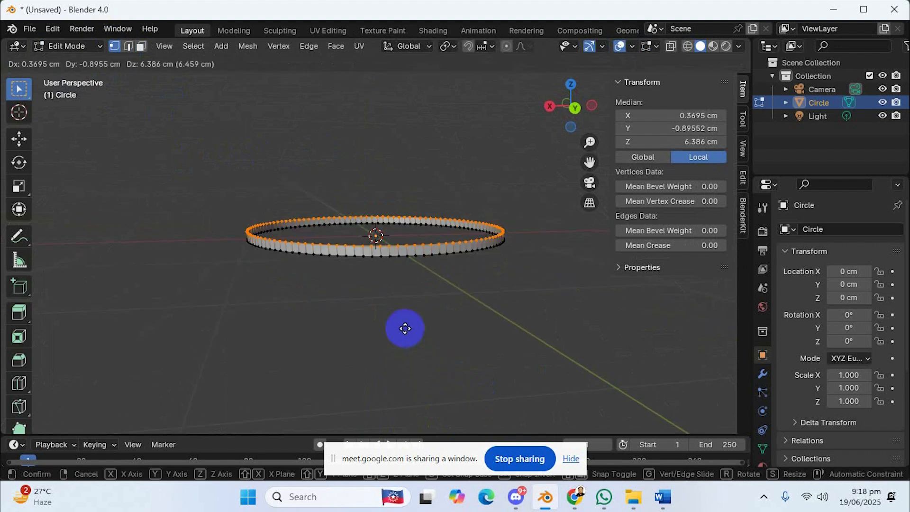
left_click(405, 289)
middle_click_drag(431, 317, 481, 339)
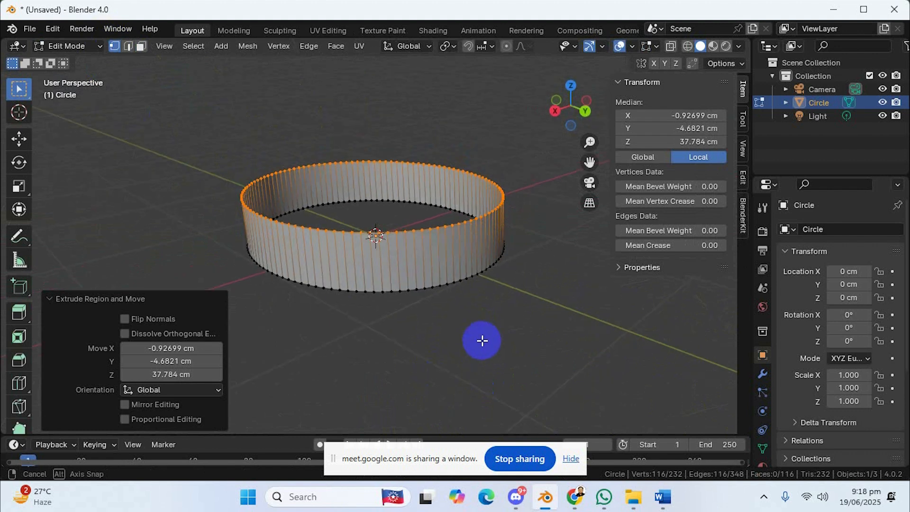
- Return the extruded ring to Object Mode and view it from a raised angle
left_click(90, 47)
left_click(76, 61)
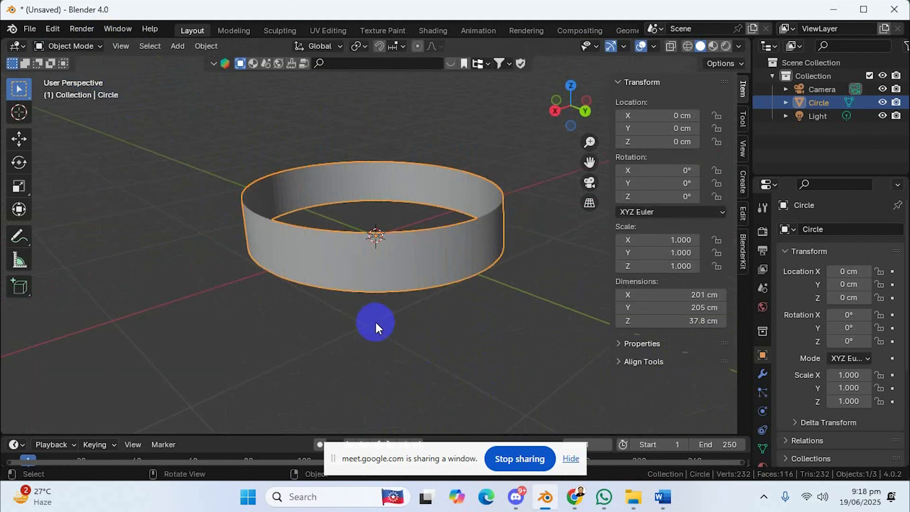
middle_click_drag(378, 321, 373, 299)
middle_click_drag(408, 227, 403, 293)
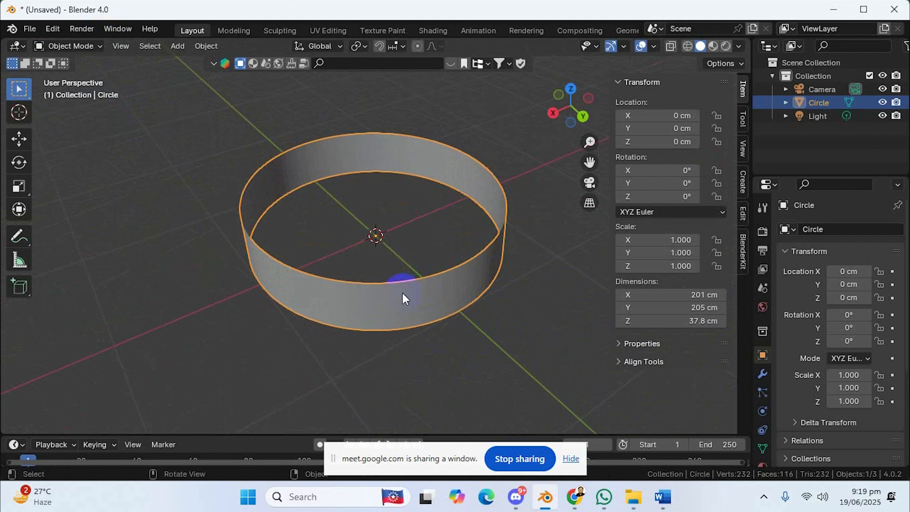
- Switch the ring to Edit Mode and back to Object Mode
left_click(93, 45)
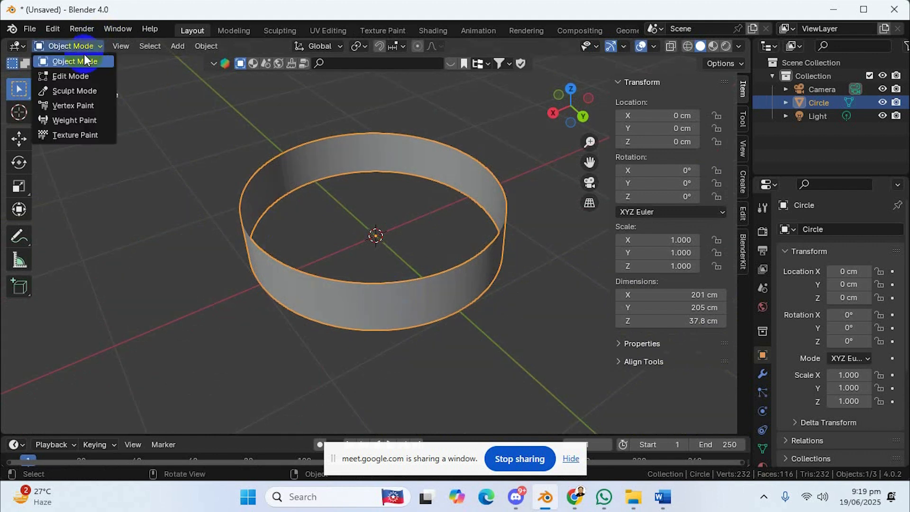
left_click(71, 74)
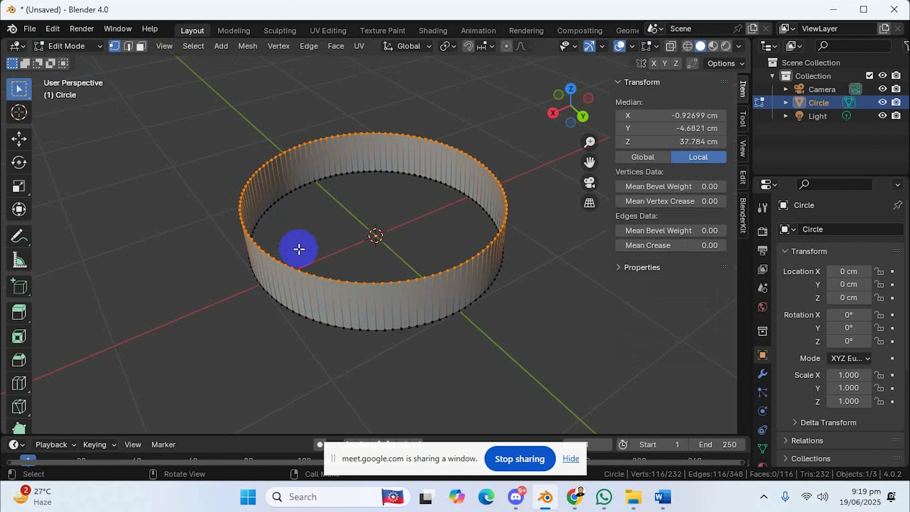
left_click(93, 45)
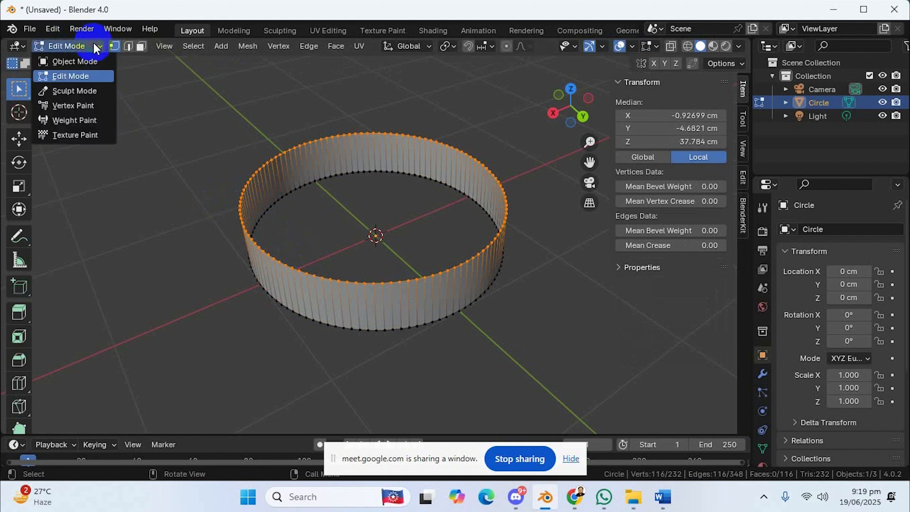
left_click(78, 59)
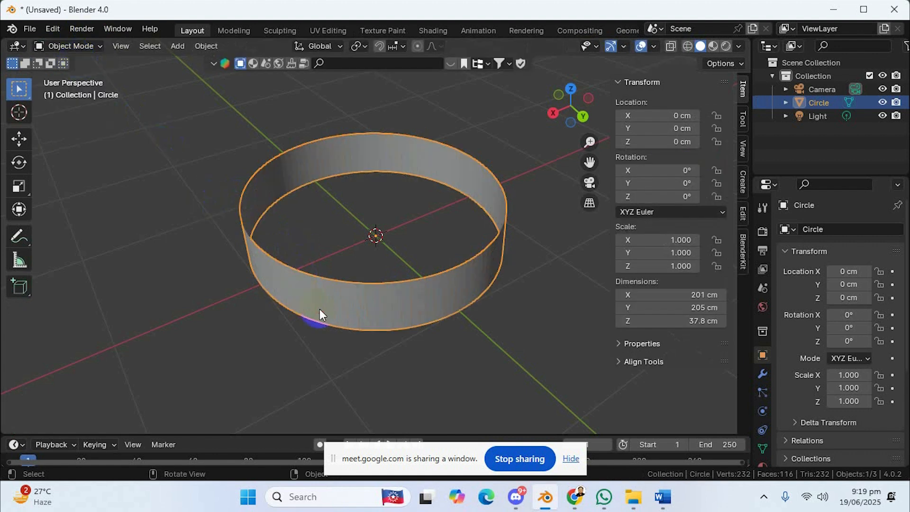
- Delete the ring and add a UV sphere mesh in its place
key("Delete")
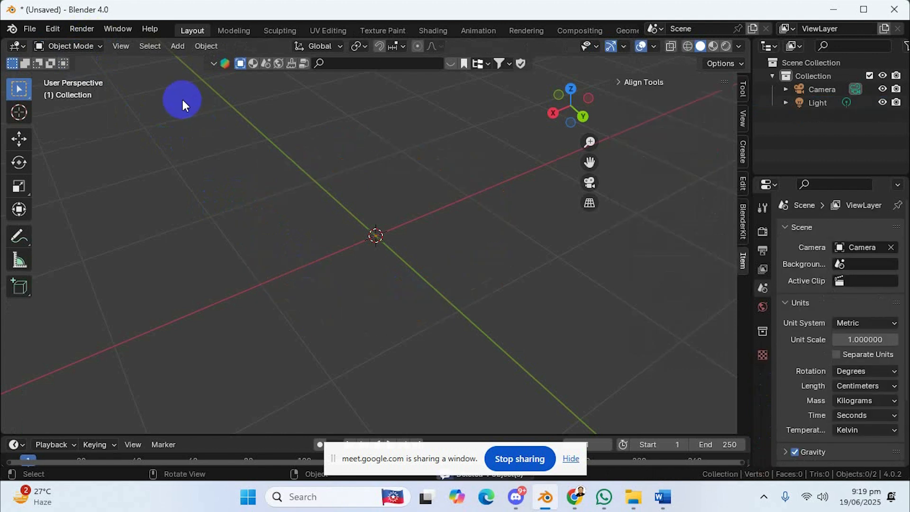
key("shift+a")
mouse_move(180, 101)
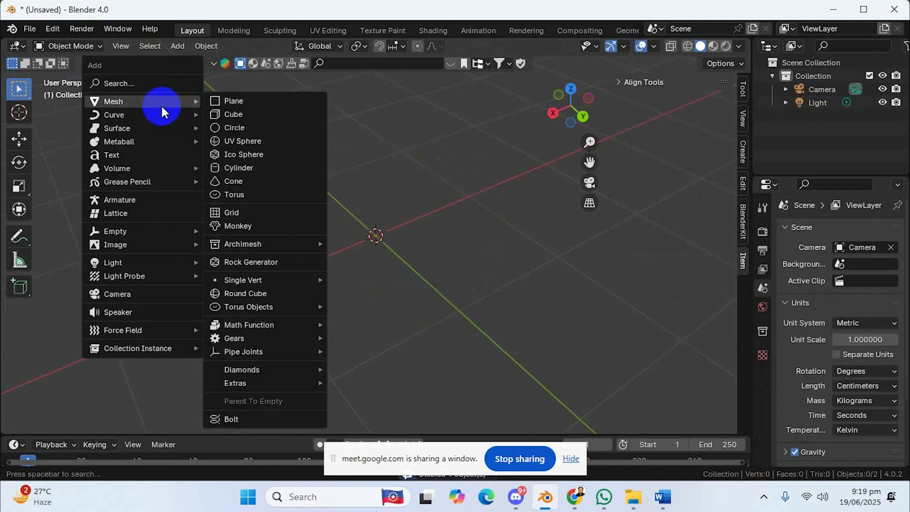
left_click(248, 141)
middle_click_drag(394, 221, 372, 222)
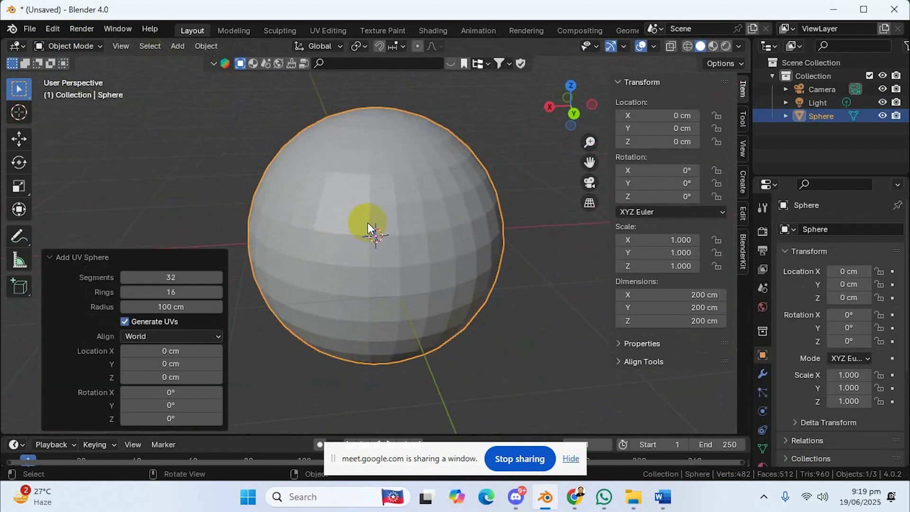
- Add an ico sphere mesh and move it about 183 cm along X, beside the UV sphere
key("shift+a")
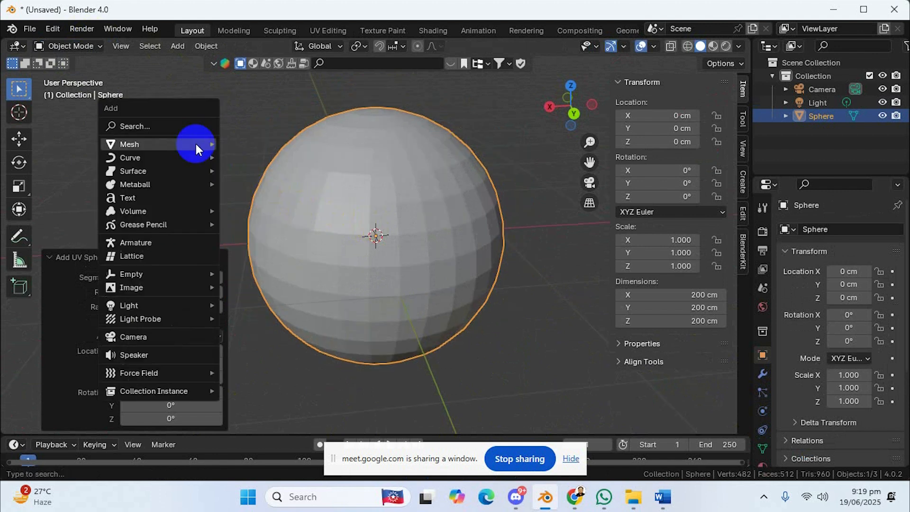
mouse_move(174, 142)
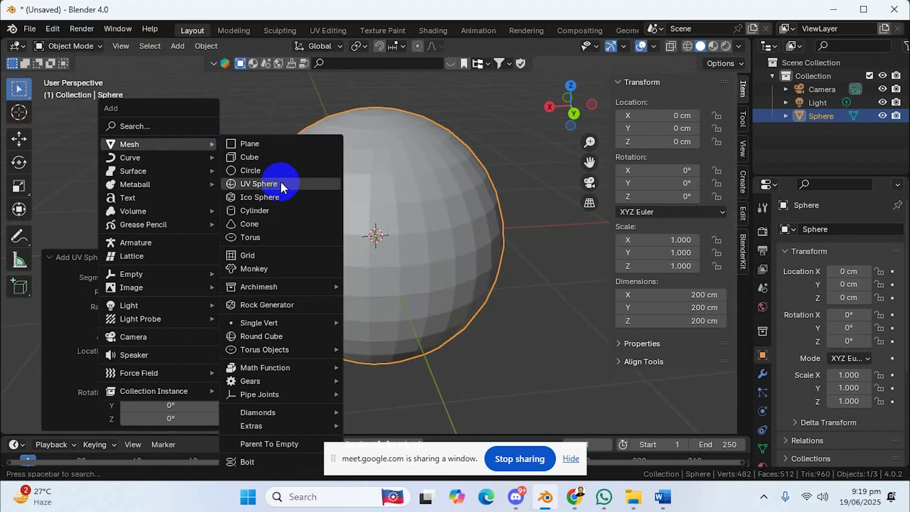
left_click(277, 198)
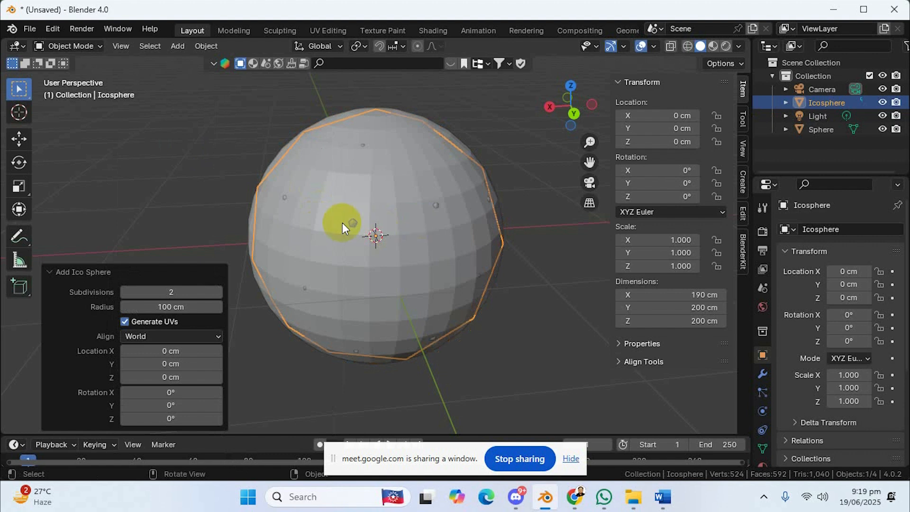
key("g")
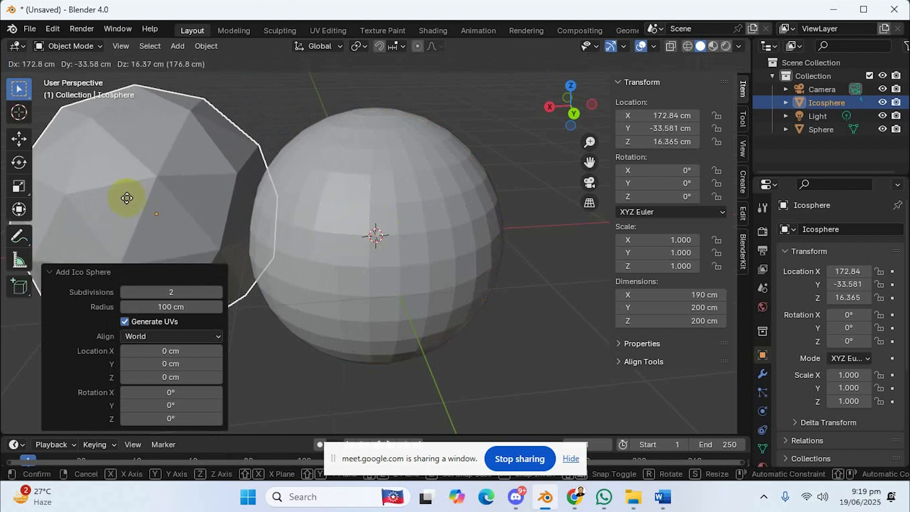
left_click(115, 197)
- Move the ico sphere about 22.5 cm farther along X to separate it from the UV sphere for comparison
middle_click_drag(251, 205, 316, 208, "shift")
key("g")
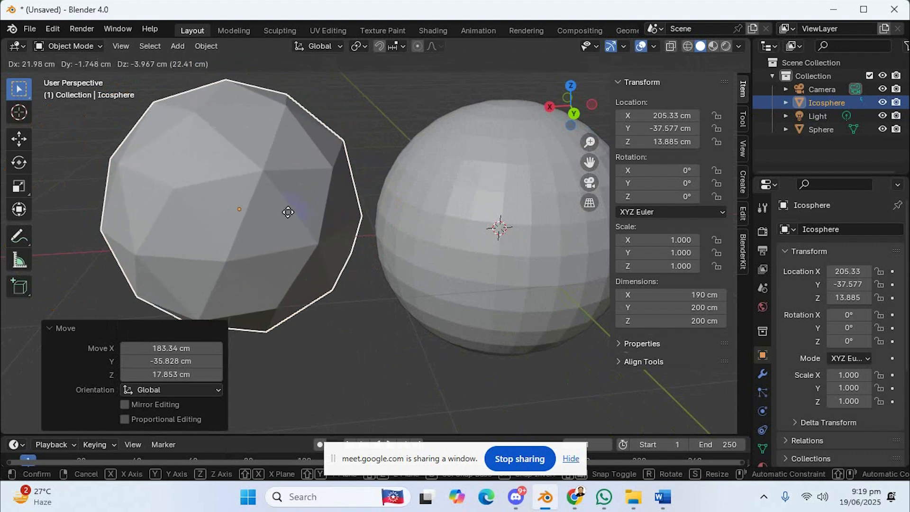
left_click(370, 285)
scroll(362, 283, "up", 1)
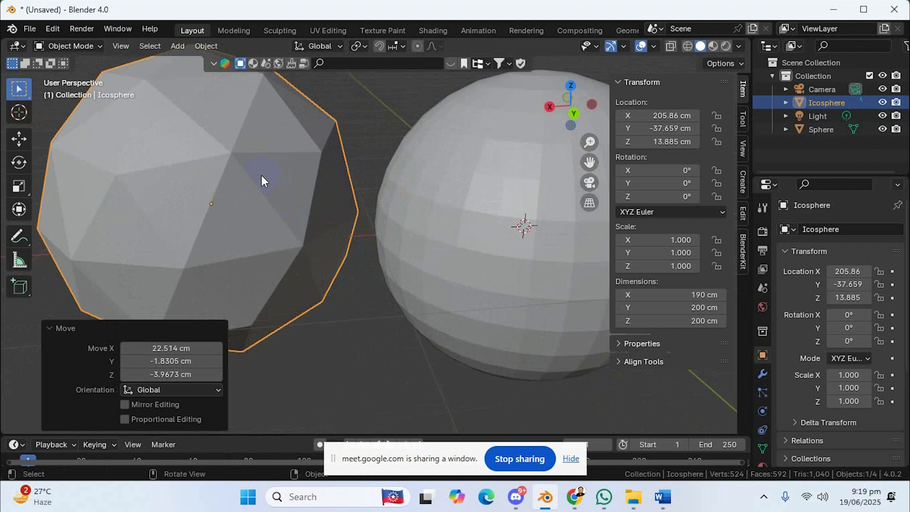
scroll(460, 245, "down", 2)
scroll(462, 197, "up", 1)
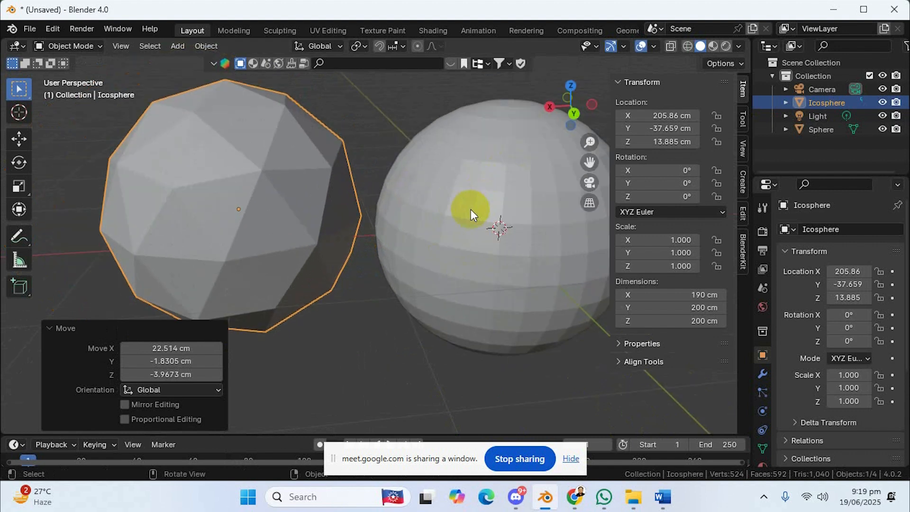
- In Edit Mode with face select, delete one triangular face on the ico sphere's side nearest the UV sphere
left_click(88, 56)
left_click(76, 74)
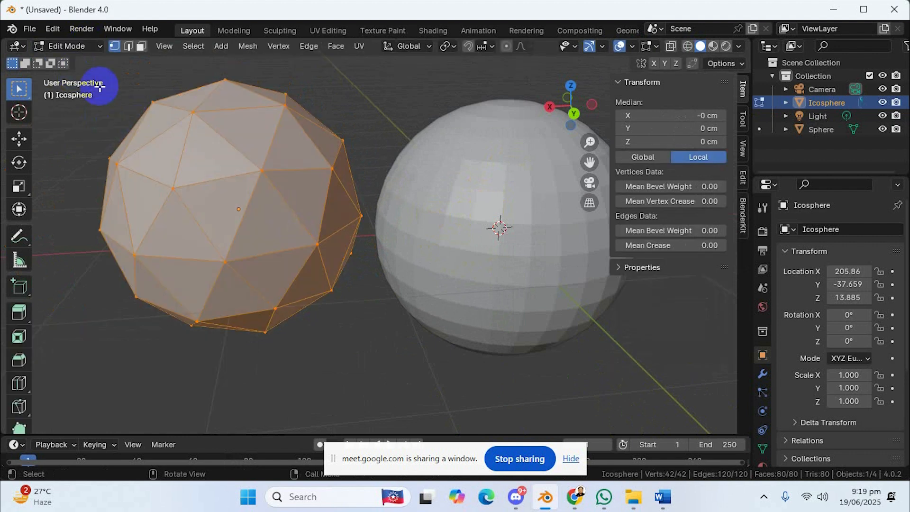
left_click(141, 46)
left_click(308, 203)
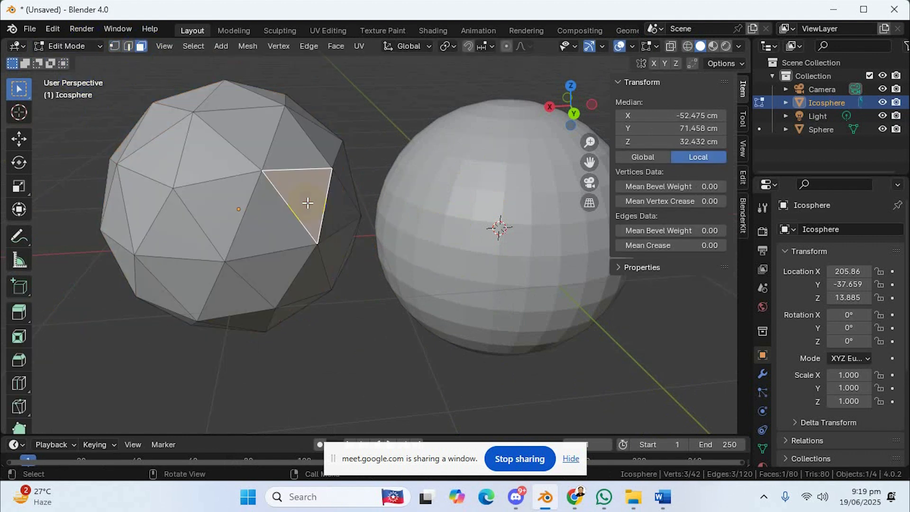
key("x")
left_click(285, 203)
middle_click_drag(285, 204, 164, 120)
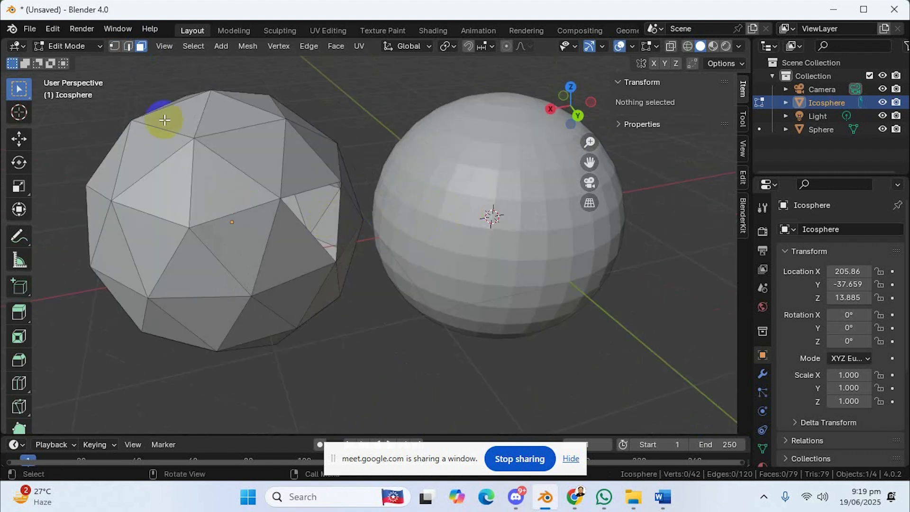
- Switch from the ico sphere to editing the UV sphere and delete one quad face on its side nearest the ico sphere
left_click(79, 47)
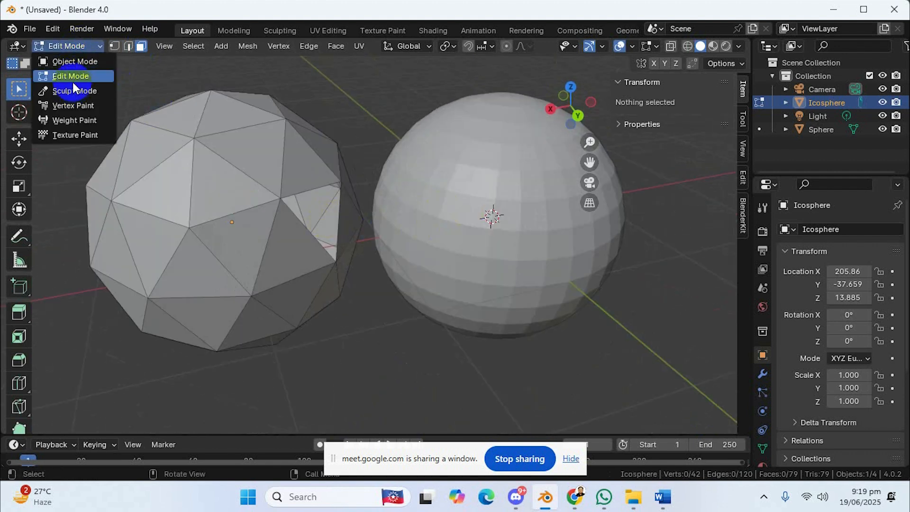
left_click(354, 182)
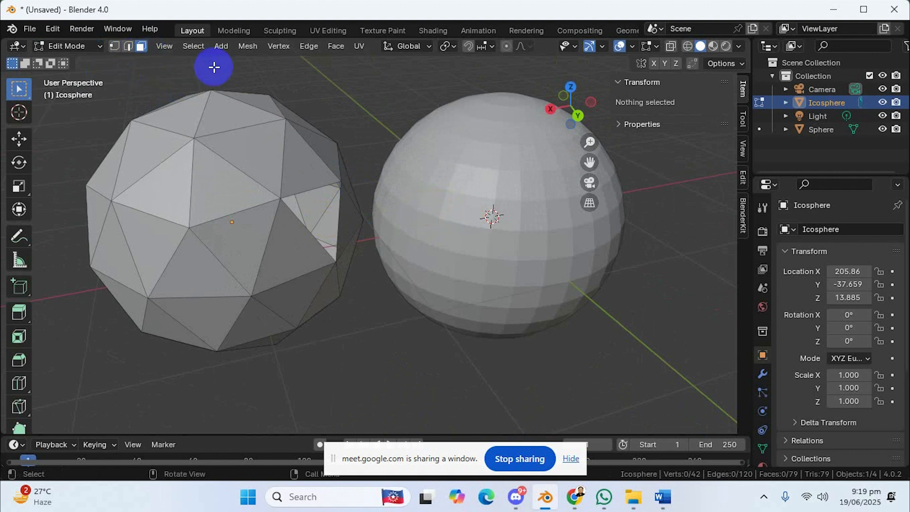
left_click(84, 46)
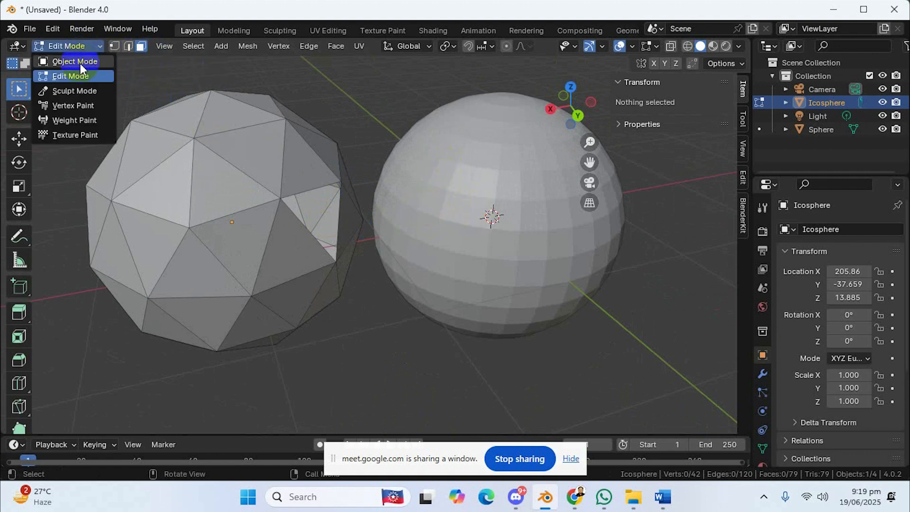
left_click(80, 63)
left_click(469, 209)
left_click(71, 46)
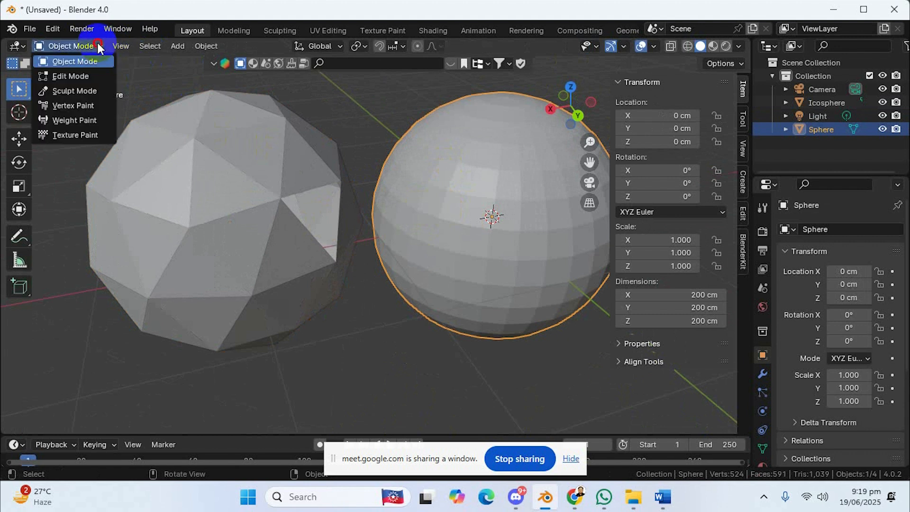
left_click(78, 71)
left_click(453, 203)
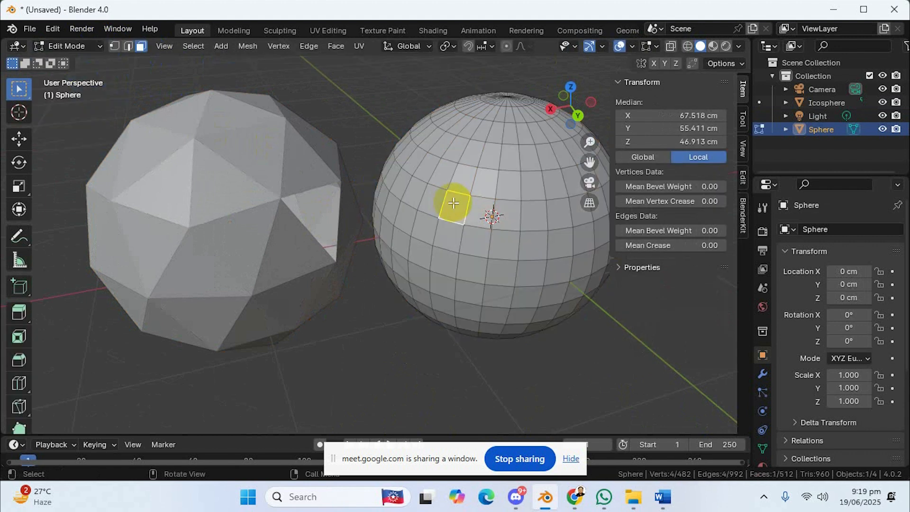
key("x")
left_click(425, 209)
middle_click_drag(422, 209, 368, 240)
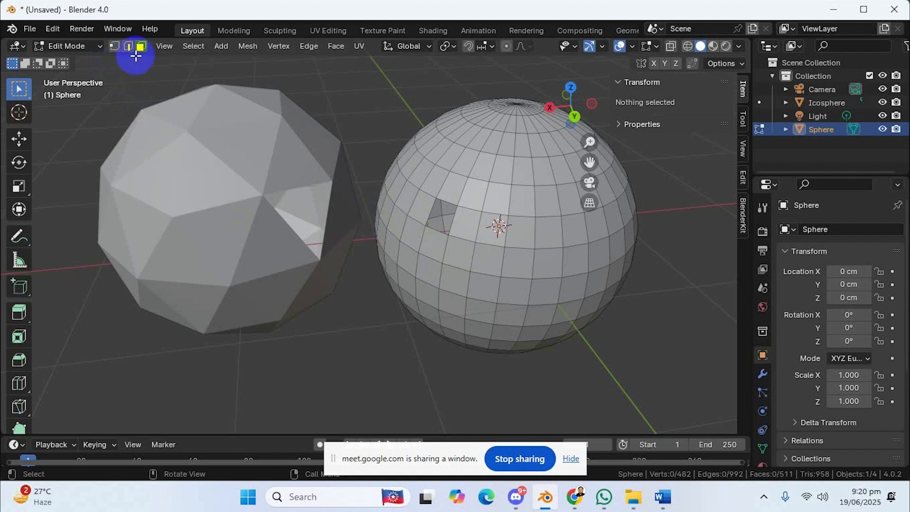
- Return to Object Mode and delete both the ico sphere and the UV sphere
left_click(87, 48)
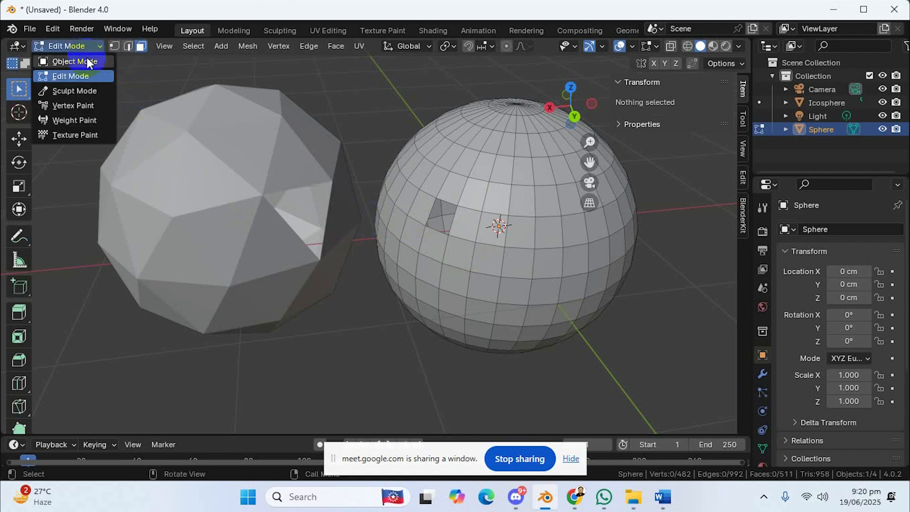
left_click(89, 61)
left_click(168, 152)
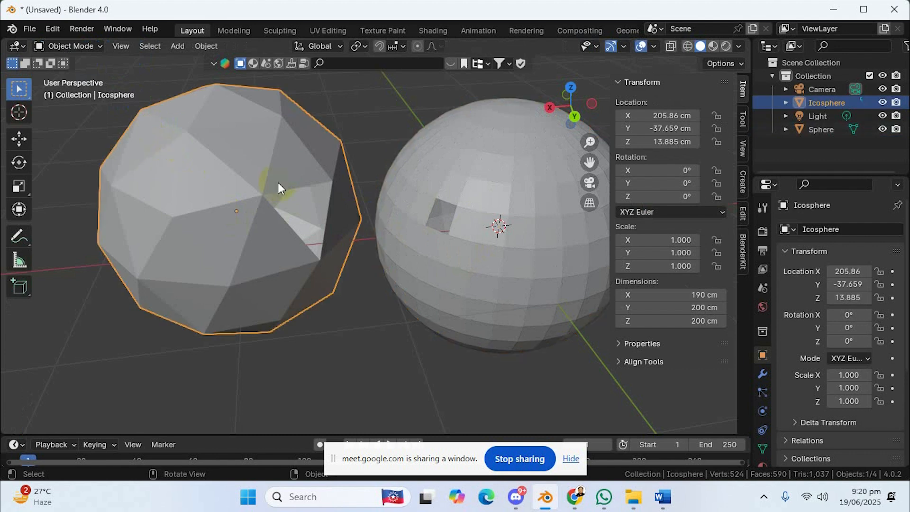
key("Delete")
left_click(482, 220)
key("Delete")
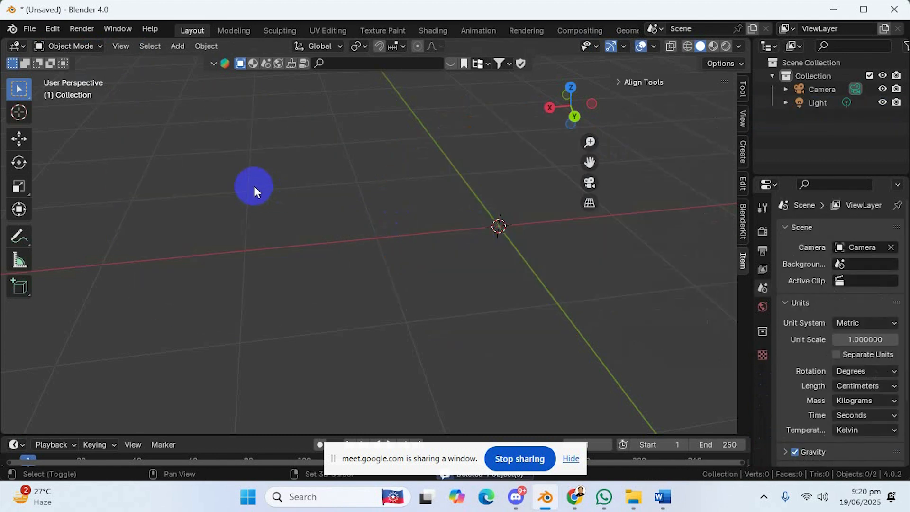
- Add a cylinder mesh with 32 vertices, 100 cm radius and 200 cm depth
key("shift+a")
mouse_move(227, 189)
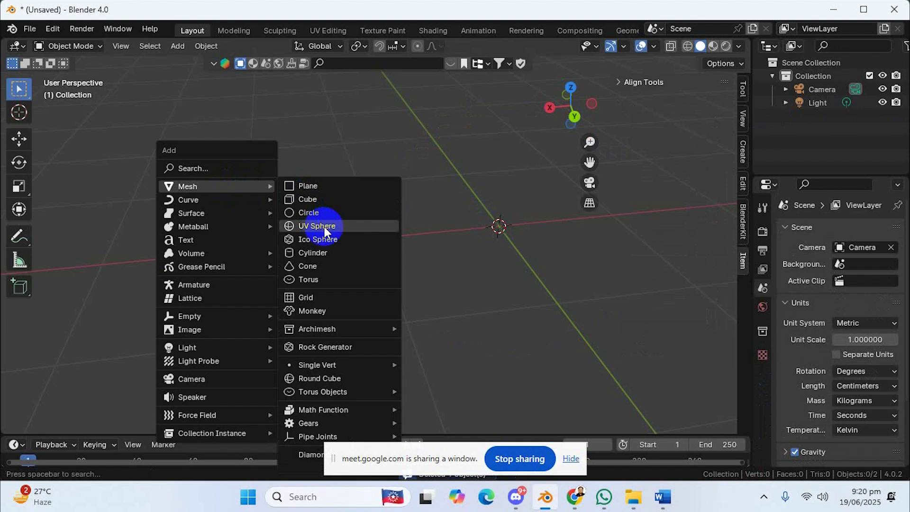
left_click(329, 260)
middle_click_drag(452, 269, 505, 245)
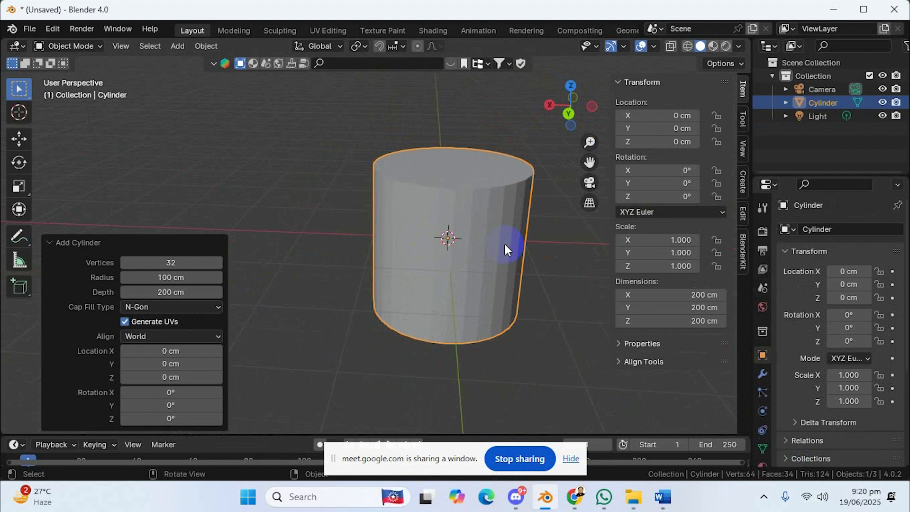
middle_click_drag(505, 243, 519, 204)
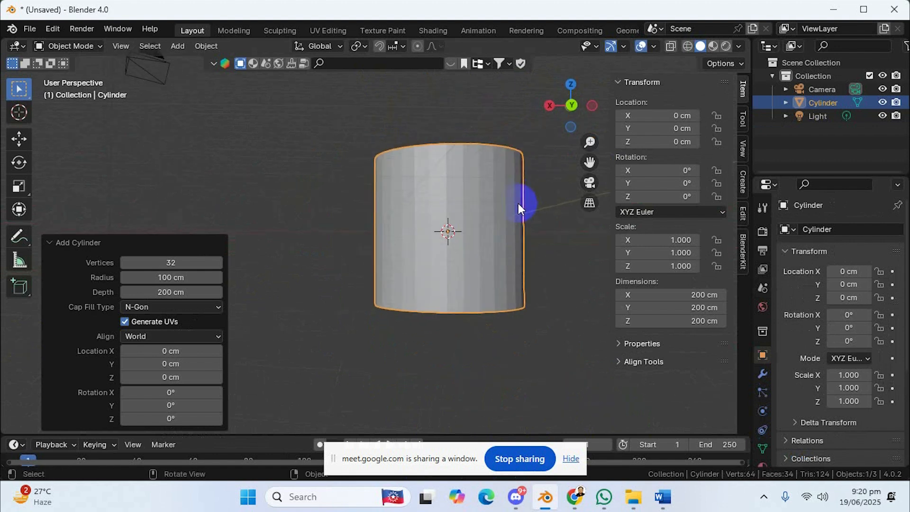
- In Edit Mode with face select, extrude the cylinder's top face about 75 cm upward
left_click(95, 46)
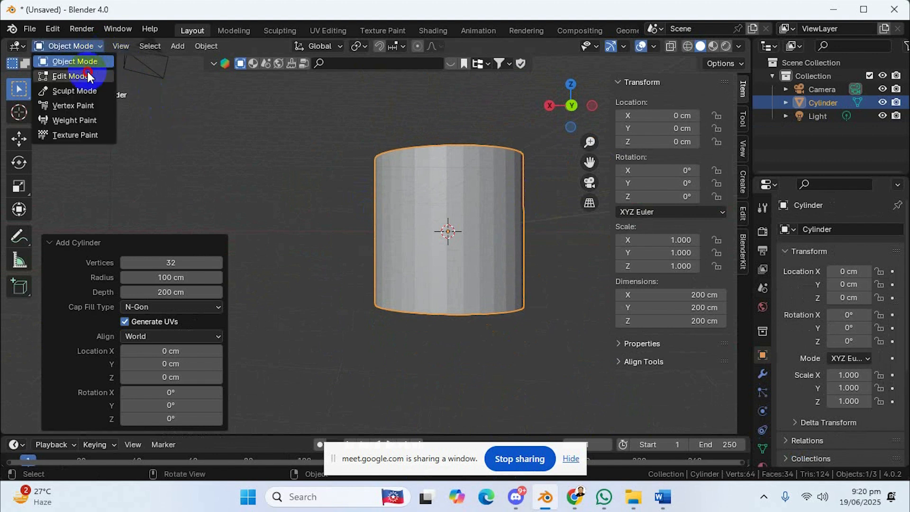
left_click(89, 76)
left_click(475, 229)
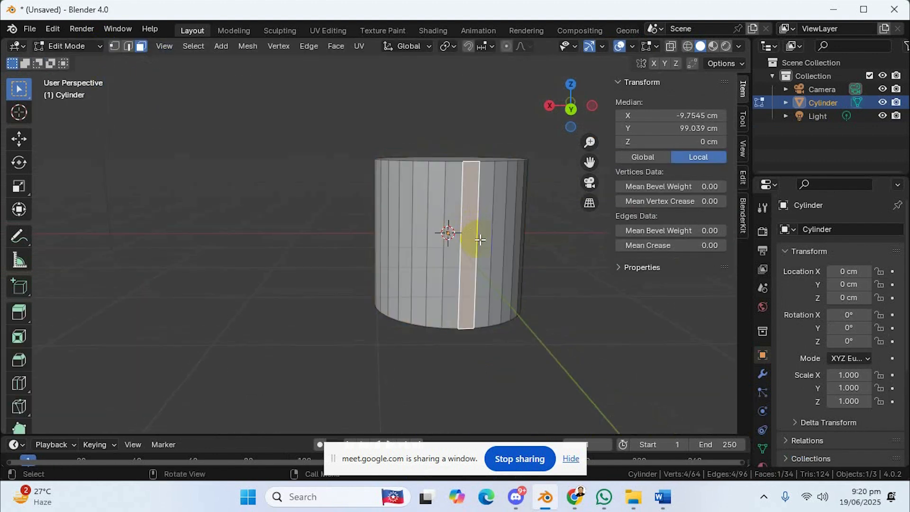
middle_click_drag(480, 244, 423, 260, "shift")
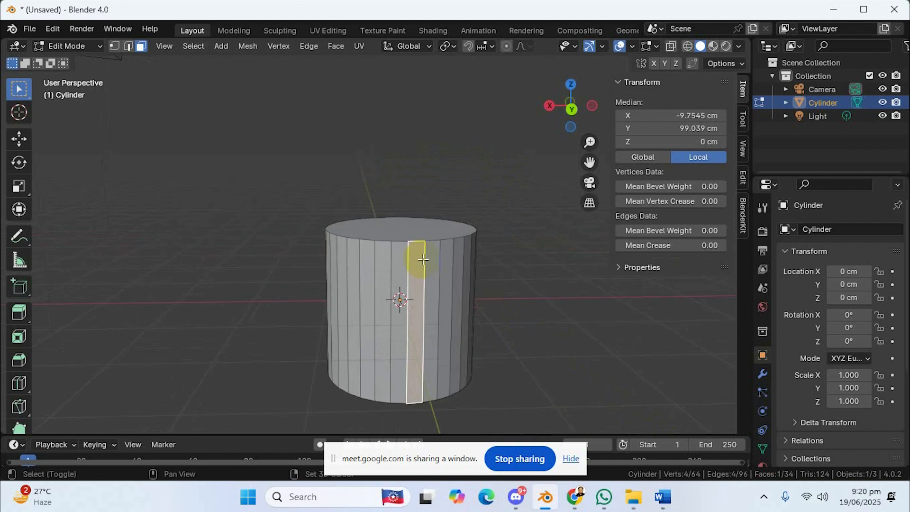
left_click(408, 228)
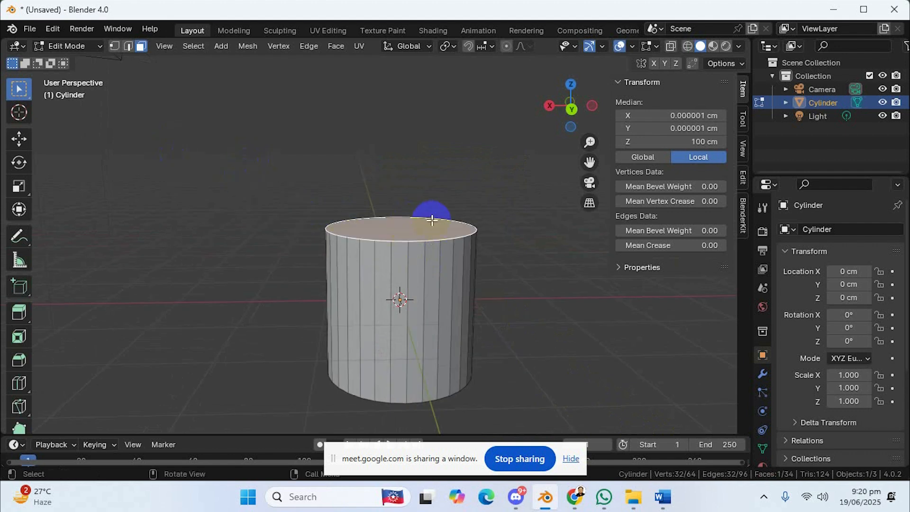
key("e")
left_click(437, 176)
- Scale the extruded top face to about 0.431 and extrude it about 45 cm upward to form a bottle neck
key("s")
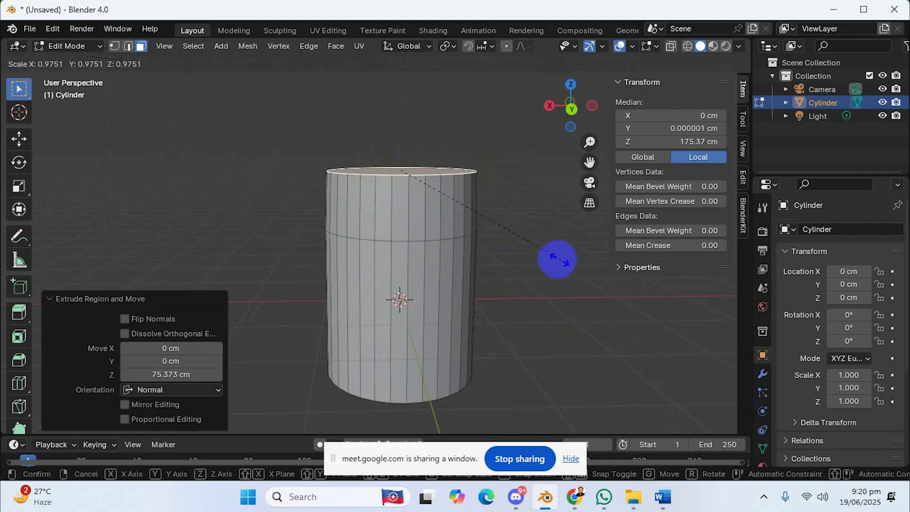
left_click(465, 211)
key("e")
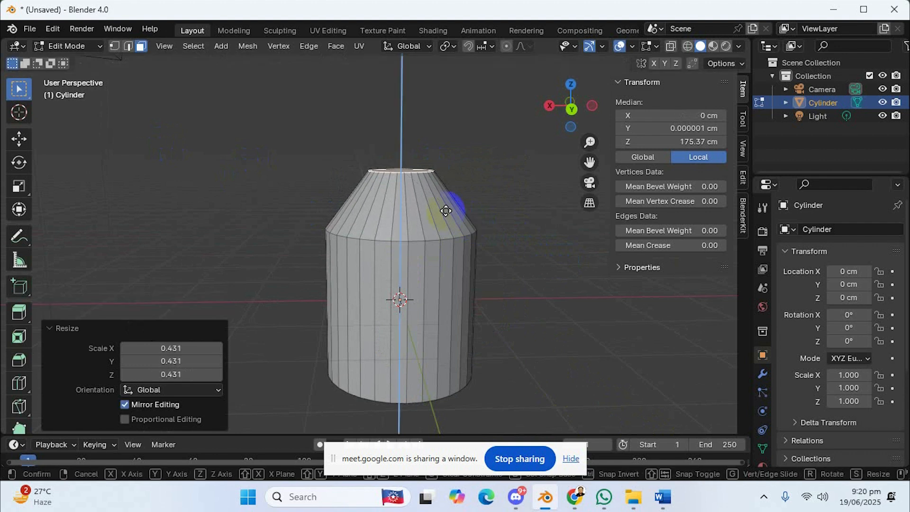
left_click(449, 182)
middle_click_drag(493, 215, 426, 211)
scroll(427, 238, "up", 4)
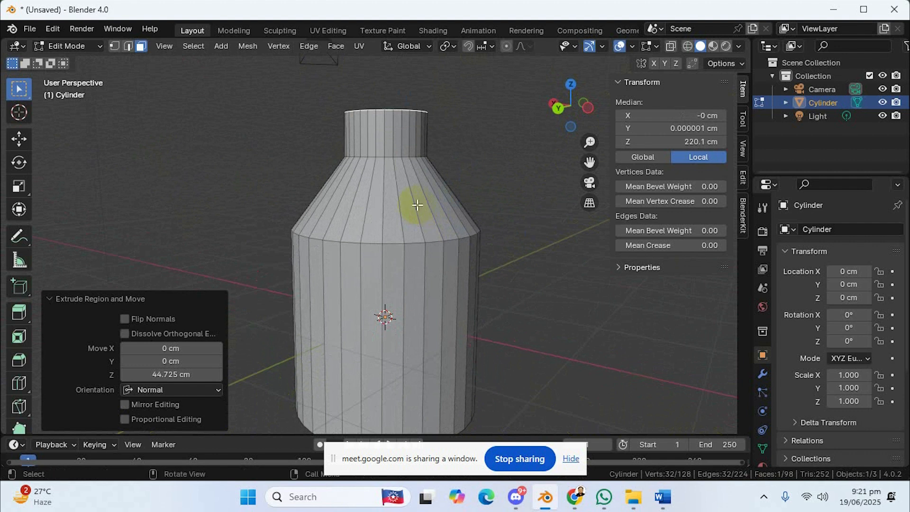
- Return to Object Mode and delete the bottle-shaped cylinder
left_click(80, 46)
left_click(78, 63)
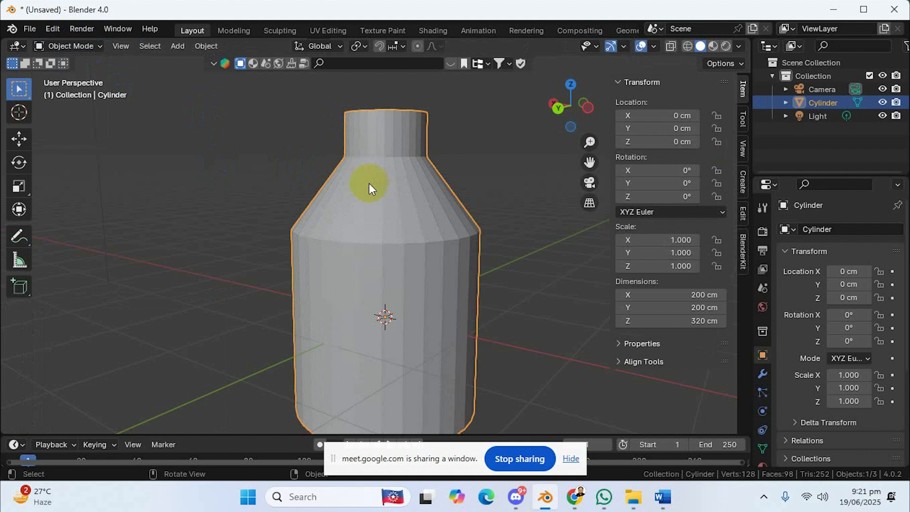
key("Delete")
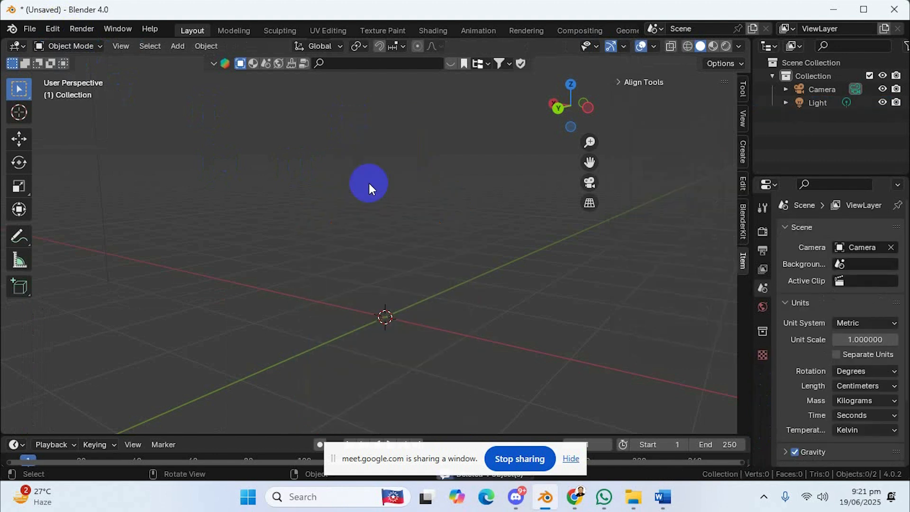
left_click(99, 46)
left_click(217, 151)
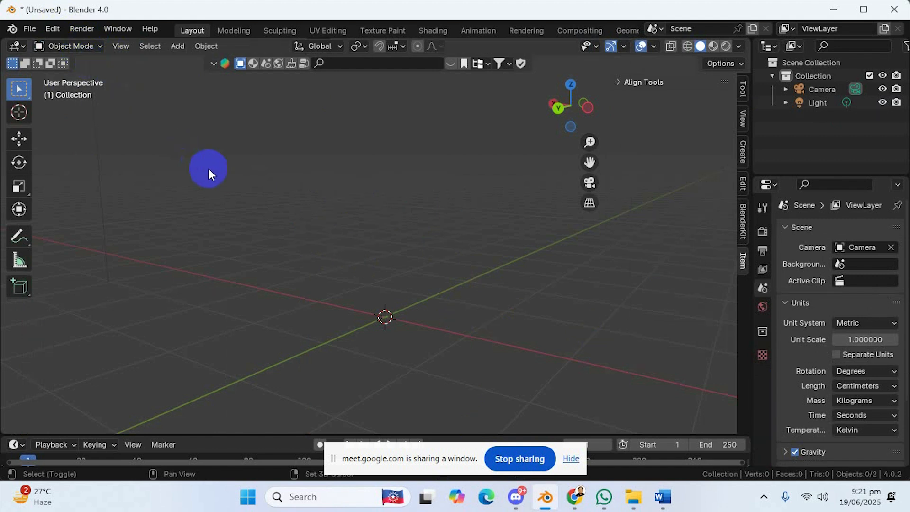
- Add a cone mesh with 91 vertices, radius 1 of 155 cm, radius 2 of 89 cm and depth of 248 cm
key("shift+a")
mouse_move(194, 169)
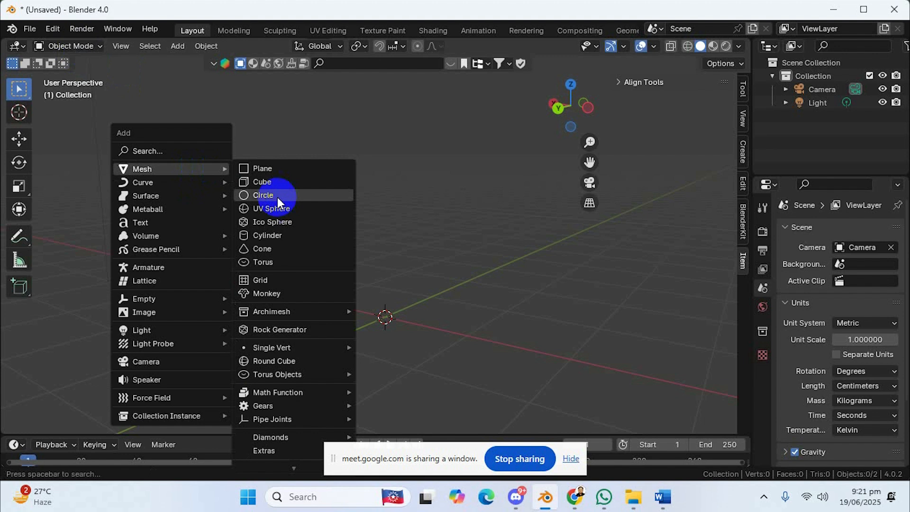
left_click(286, 248)
scroll(404, 245, "down", 2)
middle_click_drag(404, 245, 389, 285)
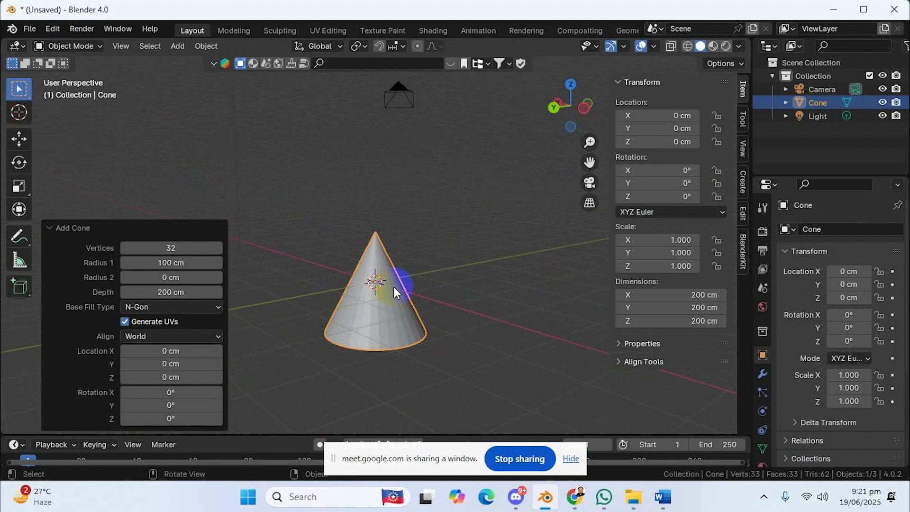
middle_click_drag(388, 252, 286, 251)
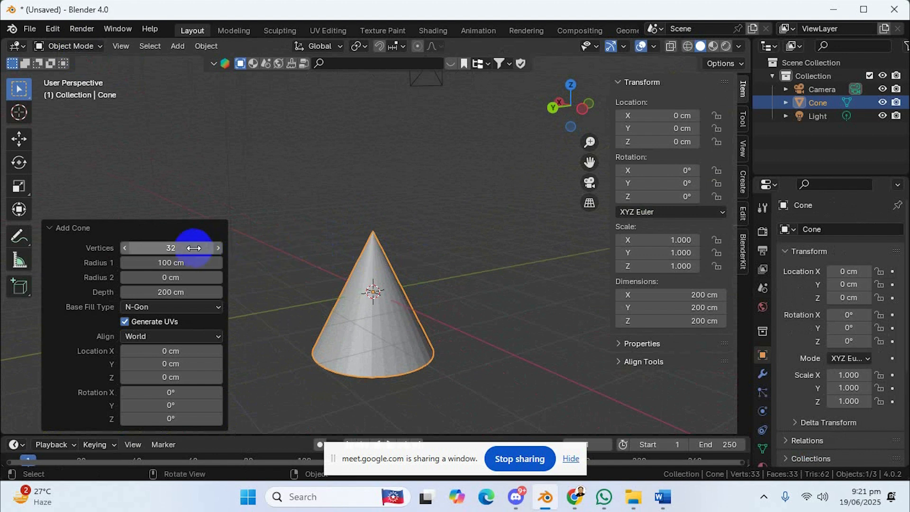
left_click_drag(171, 251, 213, 252)
left_click_drag(145, 260, 187, 295)
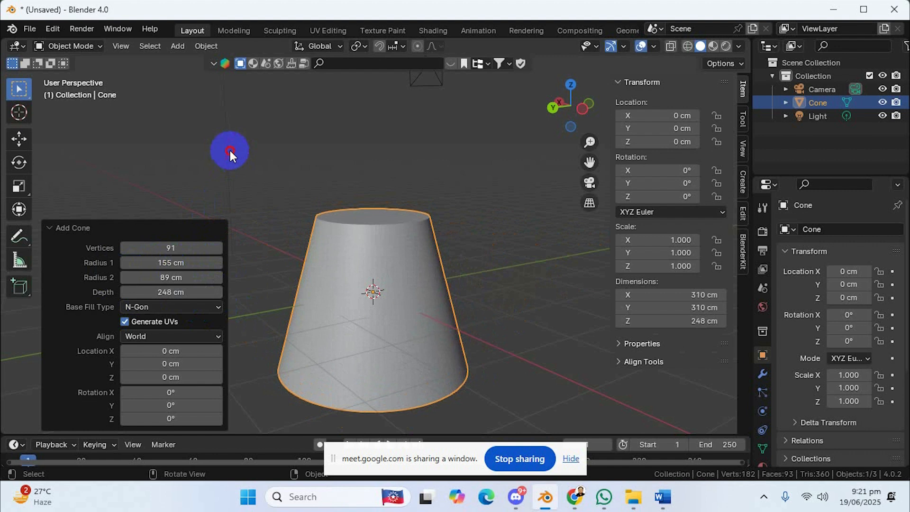
- Delete the truncated cone and add a torus mesh in its place
left_click(230, 151)
left_click(386, 274)
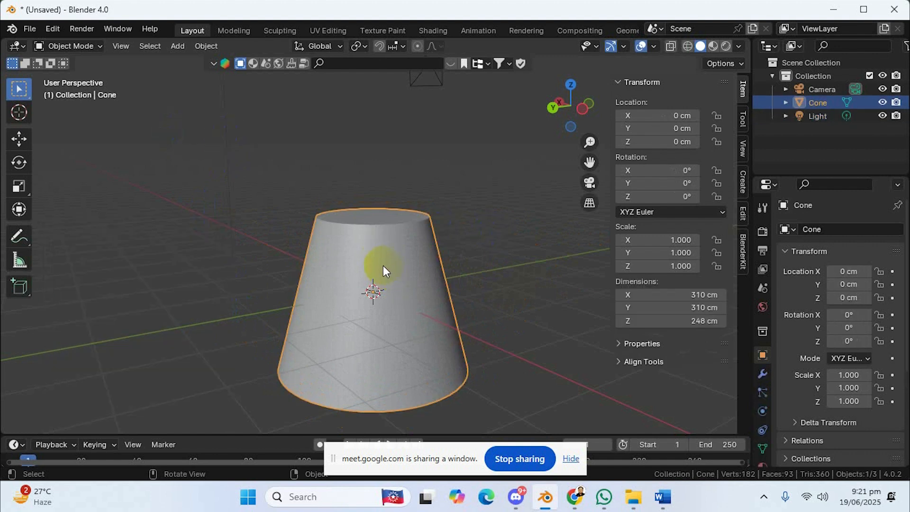
key("Delete")
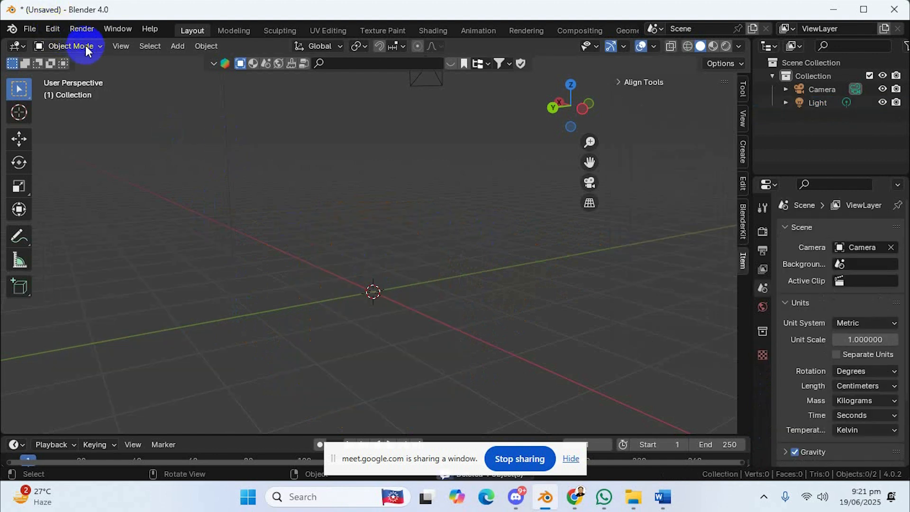
key("shift+a")
mouse_move(223, 219)
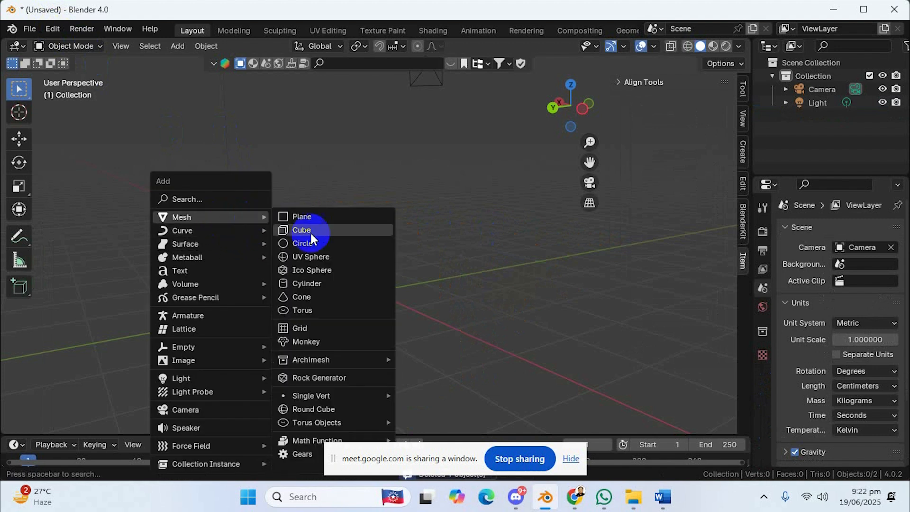
left_click(326, 306)
middle_click_drag(351, 283, 366, 309)
- Set the torus to 32 major segments, 25 minor segments, a 215 cm major radius and a 103 cm minor radius
left_click(171, 236)
left_click_drag(171, 237, 208, 259)
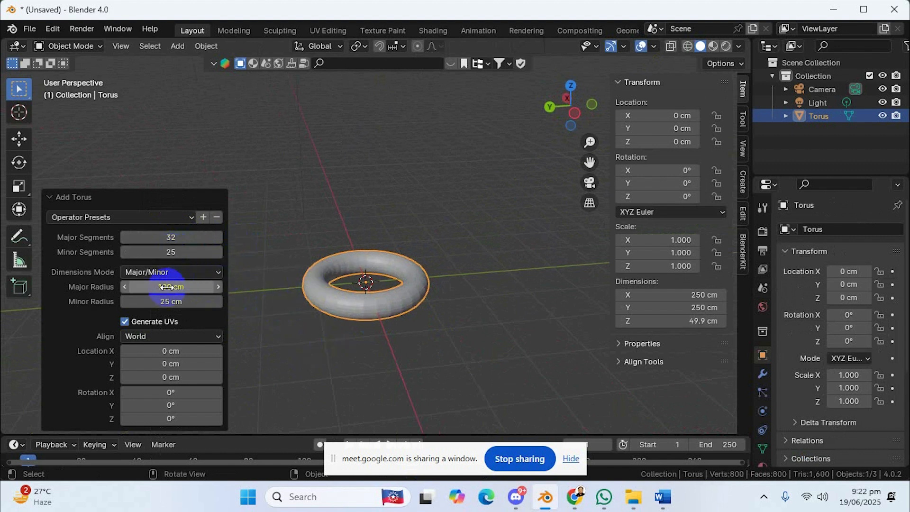
left_click_drag(168, 288, 259, 300)
left_click_drag(160, 304, 222, 310)
middle_click_drag(294, 312, 381, 251)
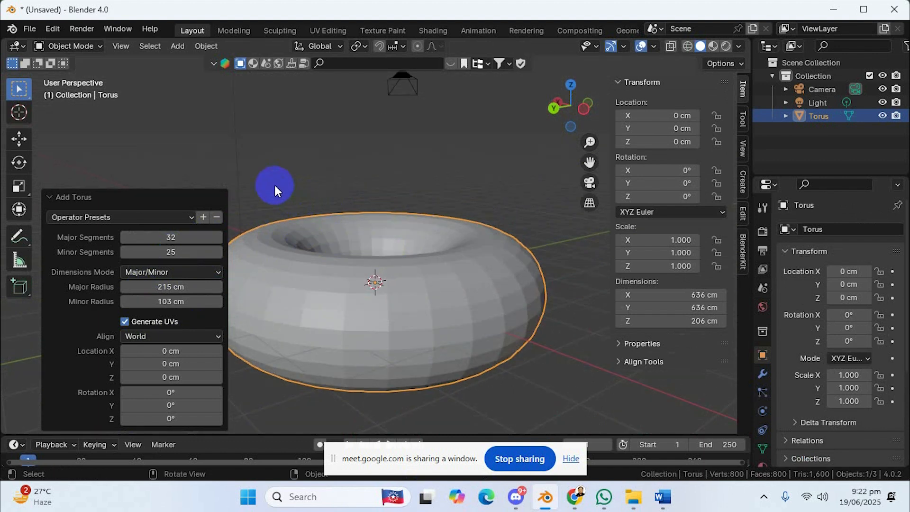
- Add a monkey mesh and delete the torus surrounding it
left_click(319, 159)
key("shift+a")
mouse_move(229, 183)
mouse_move(237, 150)
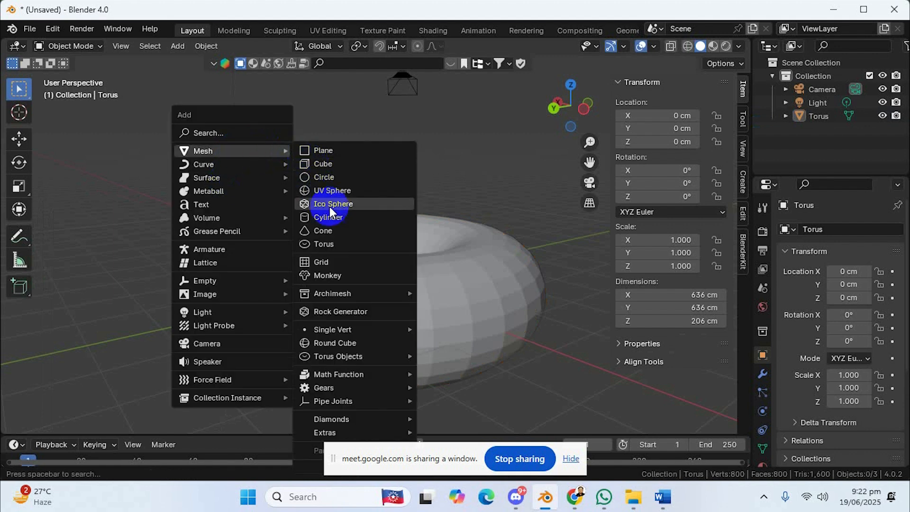
left_click(332, 275)
left_click(417, 314)
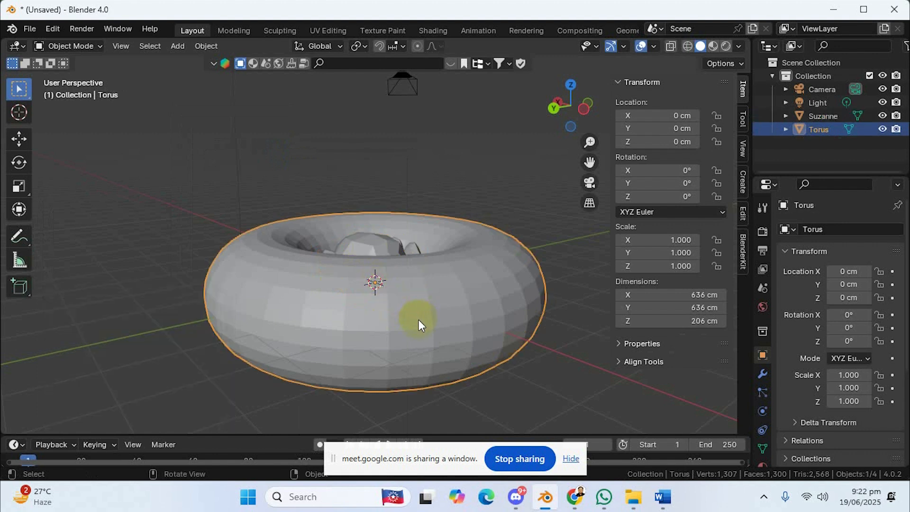
key("Delete")
- View the monkey head from the front and delete it from the scene
left_click(377, 277)
middle_click_drag(377, 277, 225, 252)
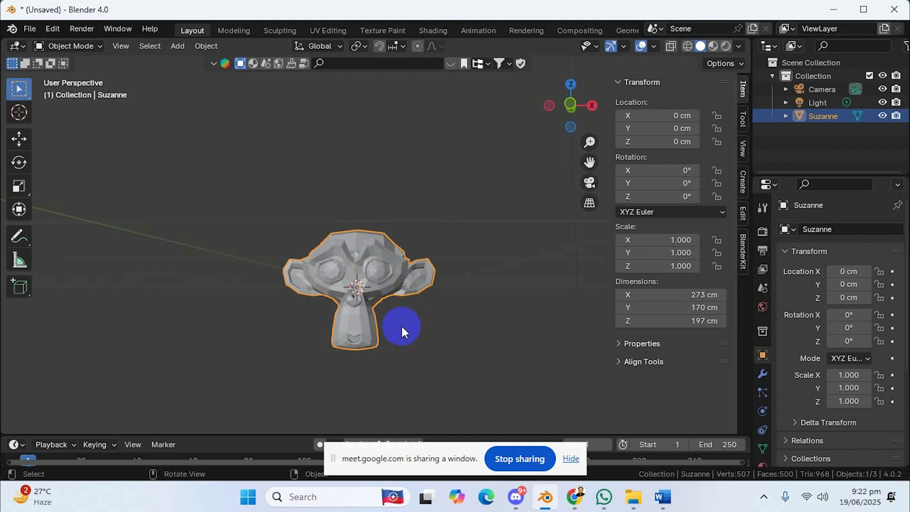
key("Delete")
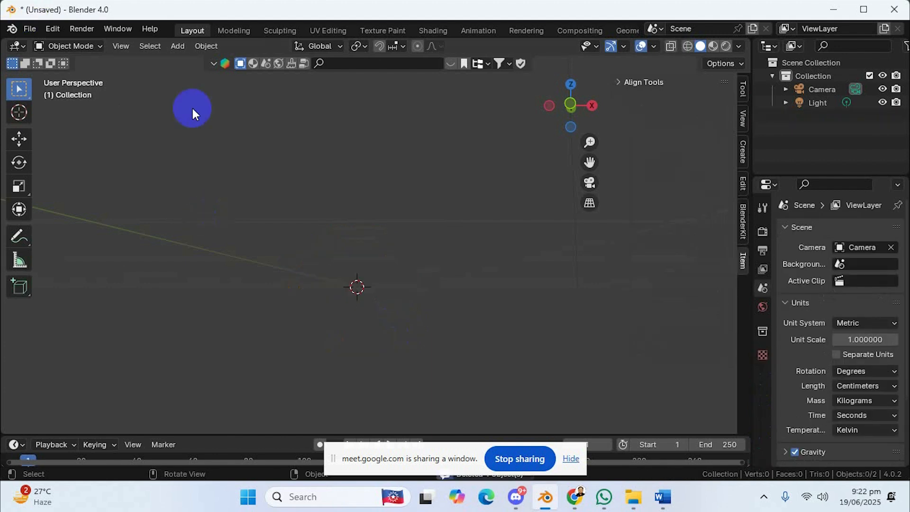
key("shift+a")
mouse_move(280, 152)
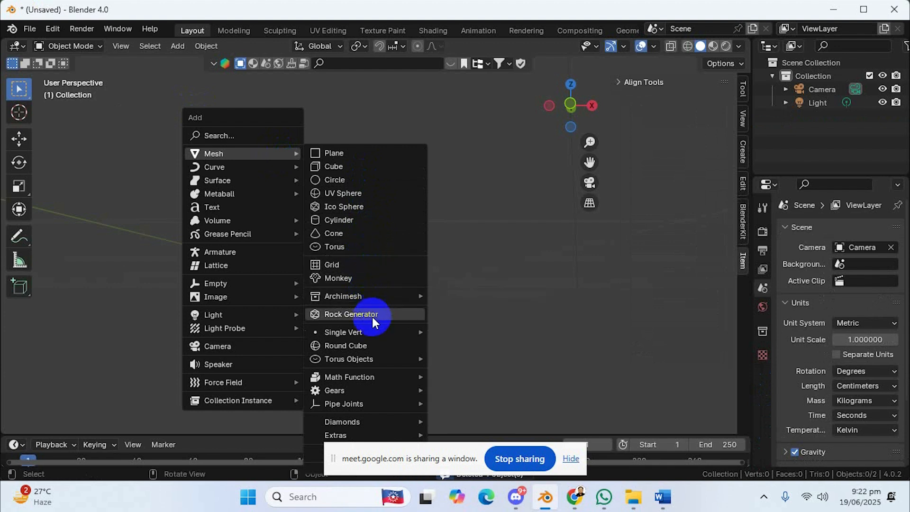
mouse_move(379, 334)
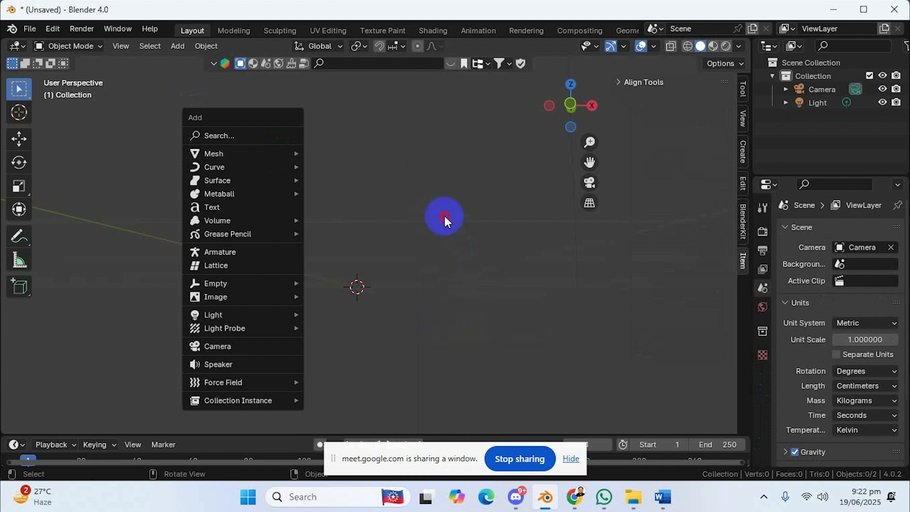
- Add a 200 cm plane mesh at the scene origin
middle_click_drag(310, 115, 312, 175)
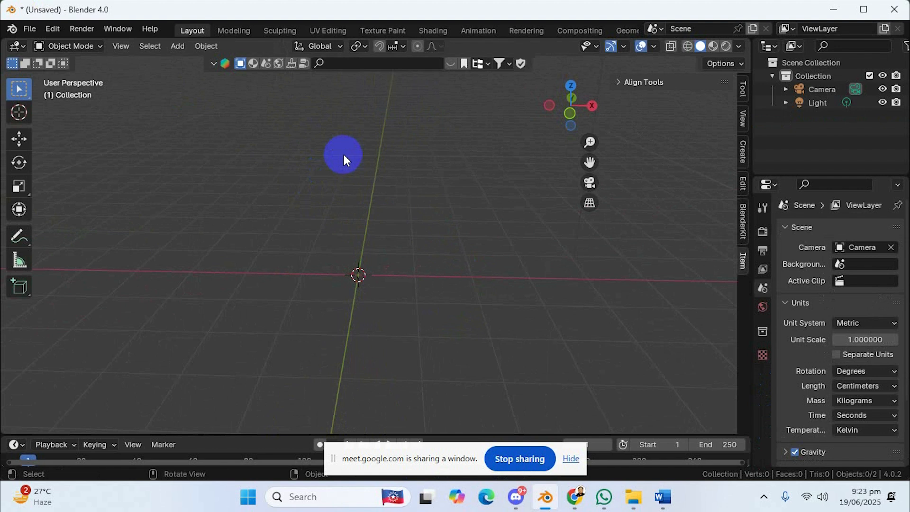
key("shift+a")
mouse_move(355, 181)
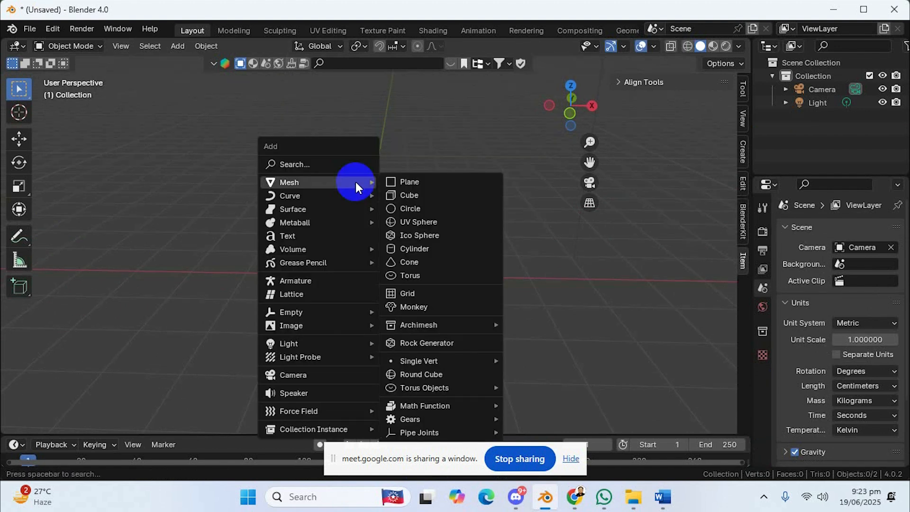
left_click(428, 181)
middle_click_drag(449, 227, 453, 276)
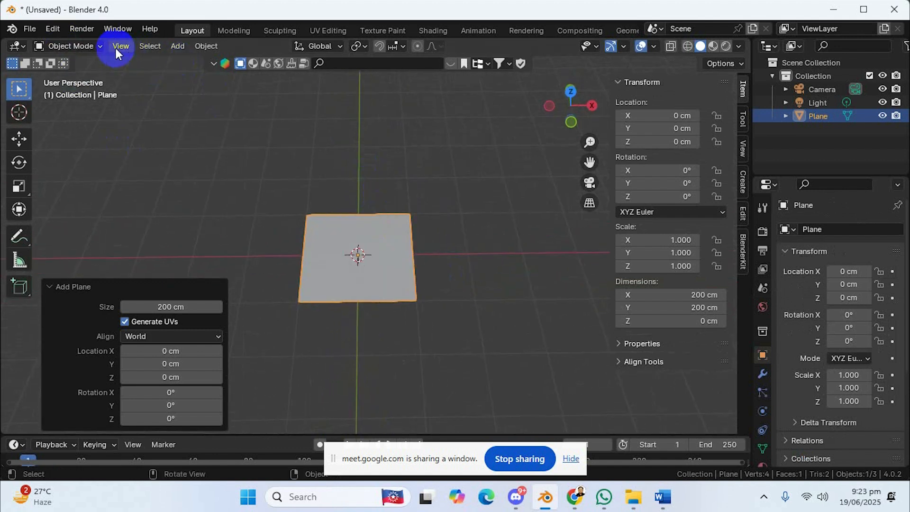
- In Edit Mode with vertex selection, delete the plane's vertices except the far corner at X -100 cm, Y 100 cm
left_click(100, 46)
left_click(83, 76)
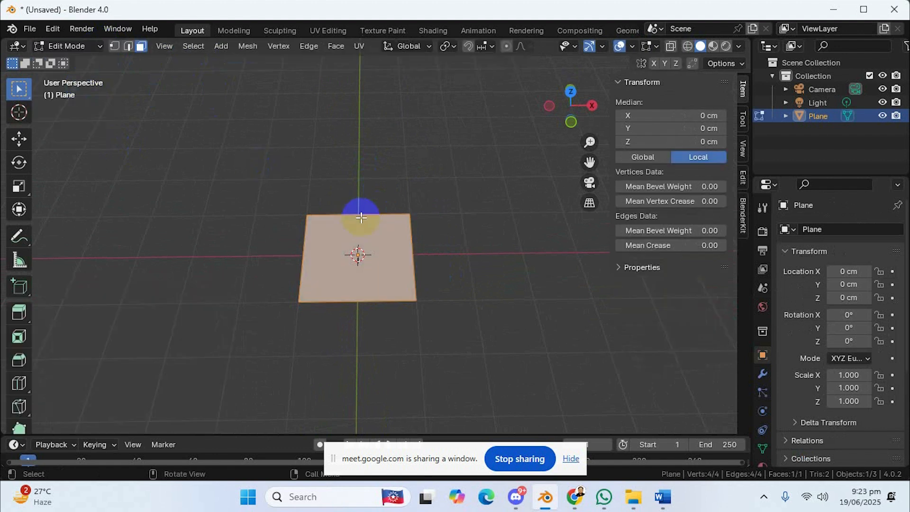
left_click(114, 46)
left_click_drag(333, 187, 451, 331)
key("x")
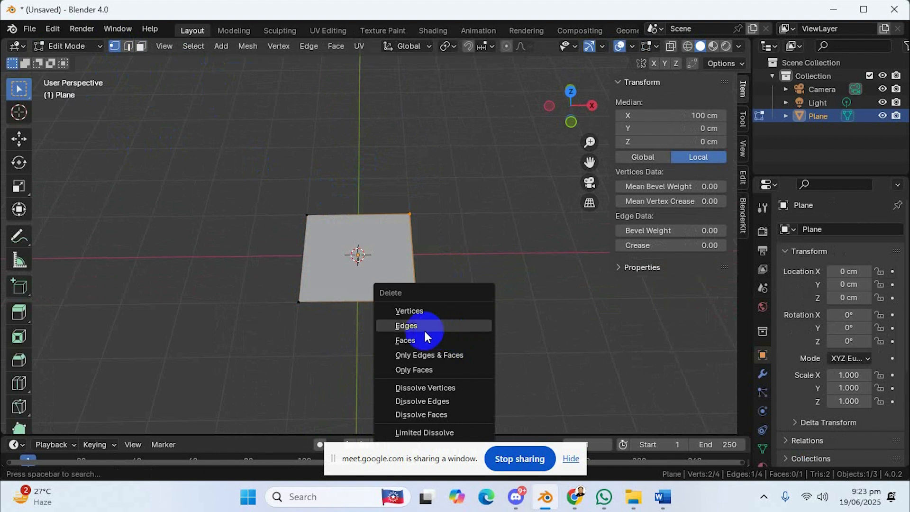
left_click(417, 311)
left_click_drag(268, 276, 330, 324)
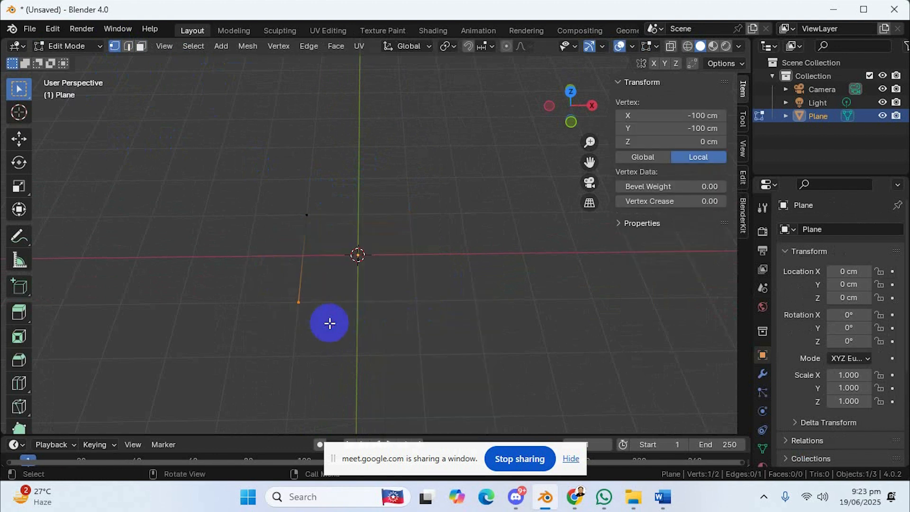
key("x")
left_click(299, 311)
- Extrude the remaining vertex upward, across, diagonally down and diagonally up to form four connected edges
middle_click_drag(321, 252, 345, 262)
left_click(305, 244)
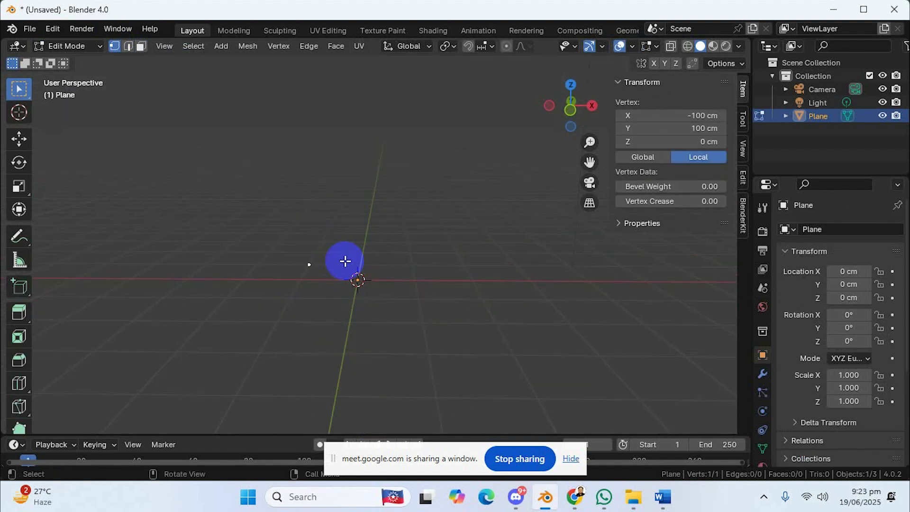
key("e")
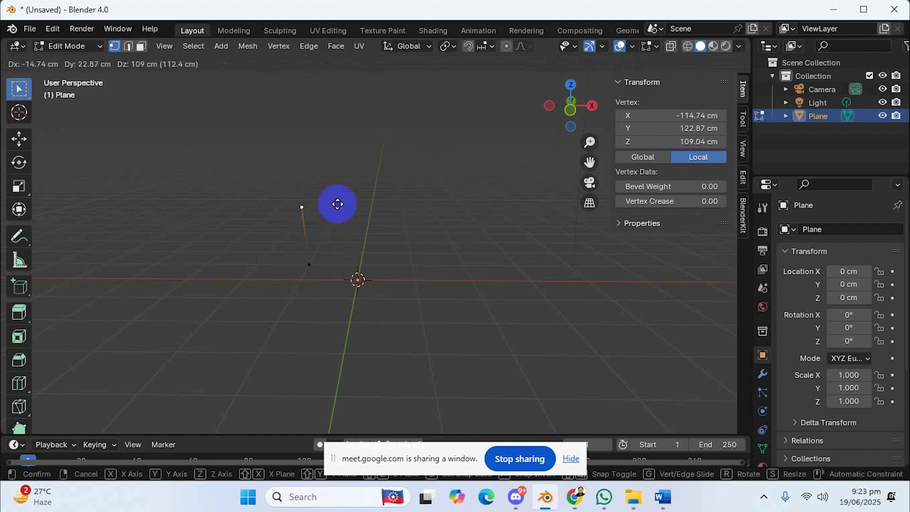
left_click(345, 196)
key("e")
left_click(429, 201)
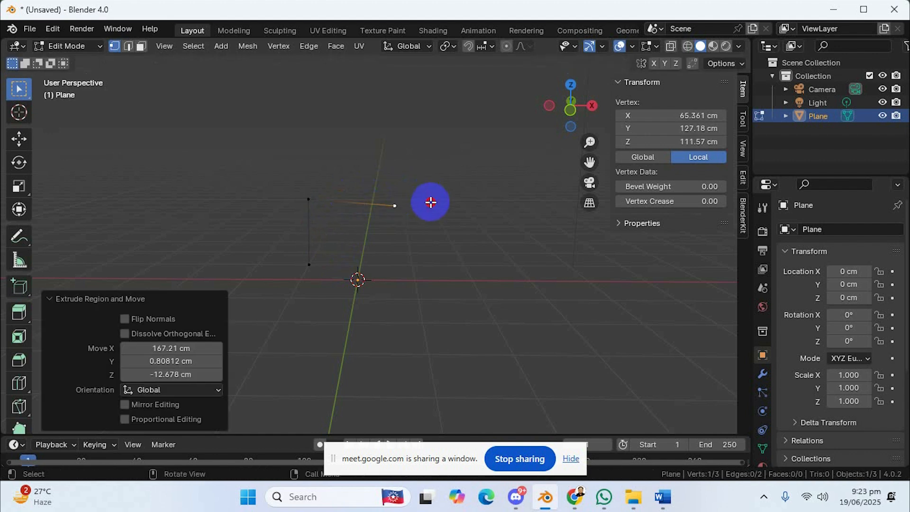
key("e")
left_click(409, 244)
key("e")
left_click(470, 195)
- Extrude six short edges from the chain's end vertex, curving back toward the first vertical edge
key("e")
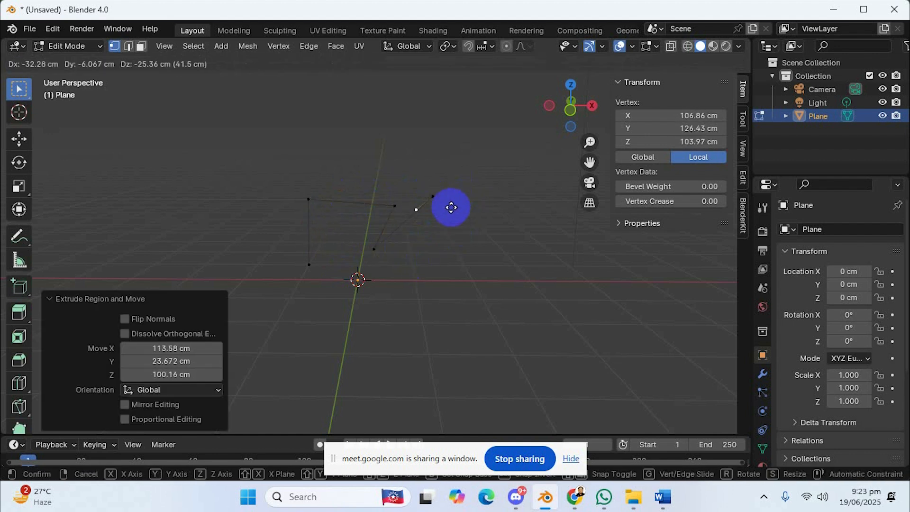
left_click(444, 191)
key("e")
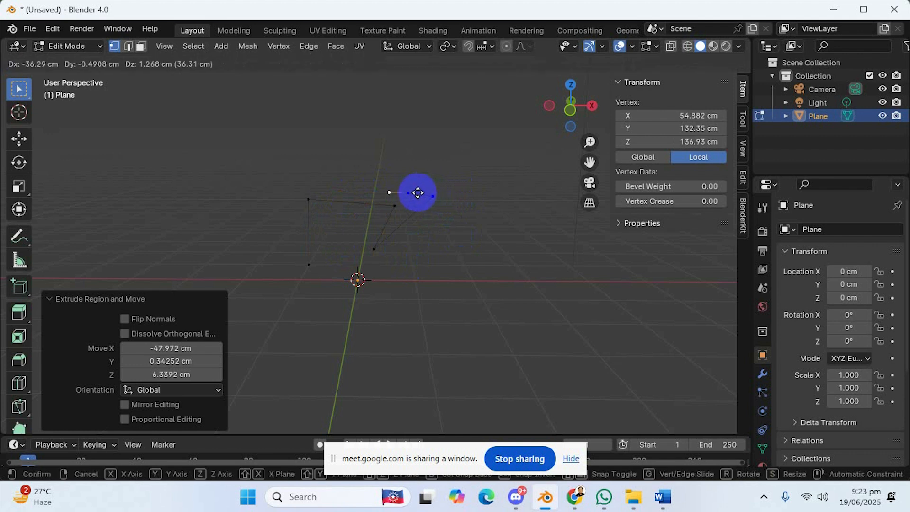
left_click(410, 194)
key("e")
left_click(389, 200)
key("e")
left_click(388, 205)
key("e")
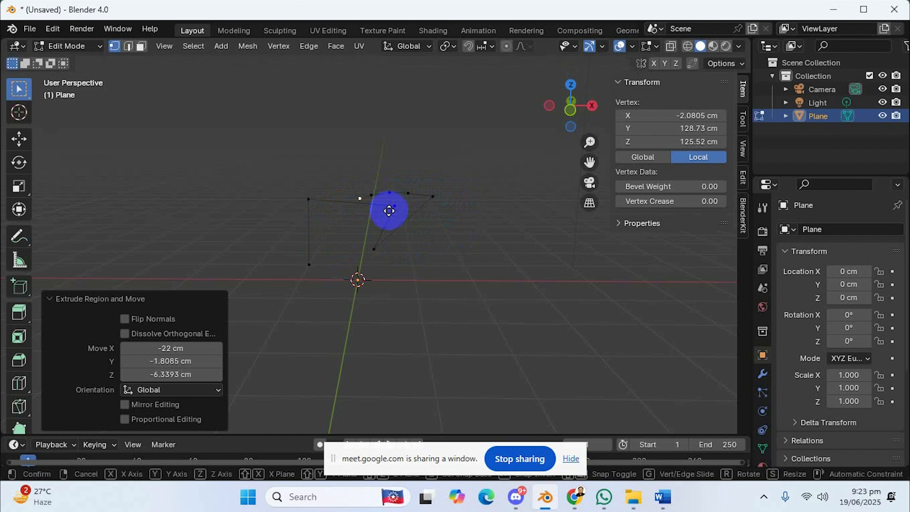
left_click(393, 217)
key("e")
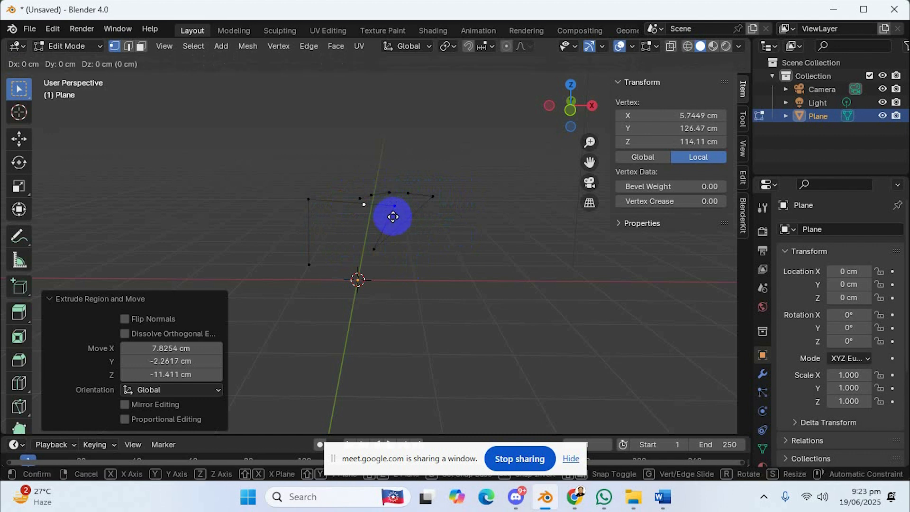
left_click(376, 219)
scroll(375, 220, "up", 3)
scroll(373, 222, "down", 5)
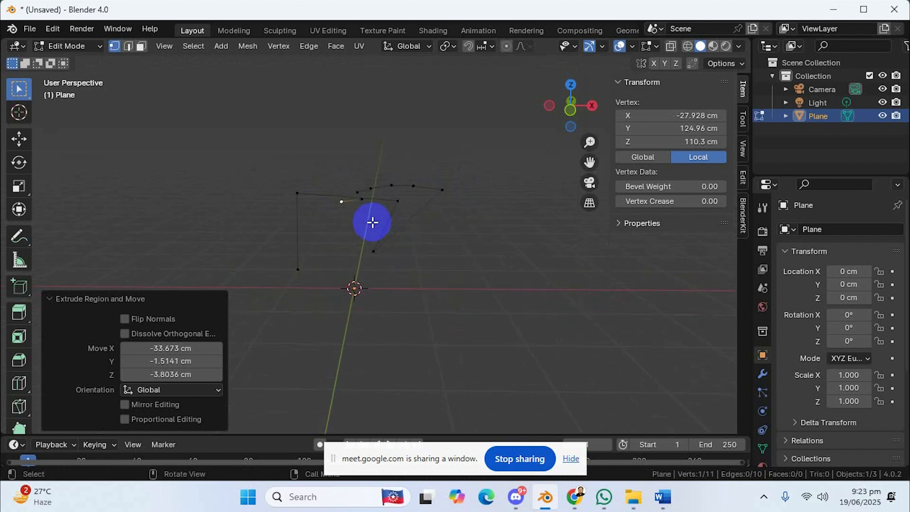
scroll(373, 222, "up", 4)
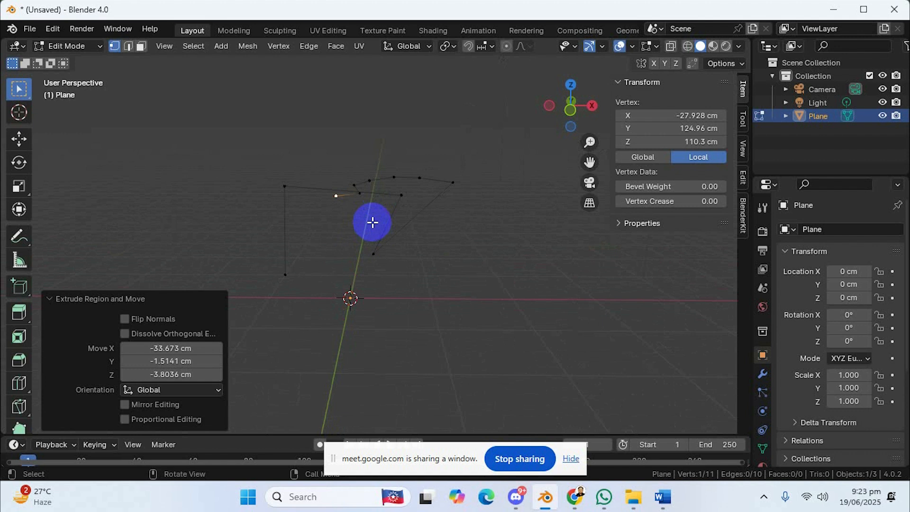
left_click(359, 191)
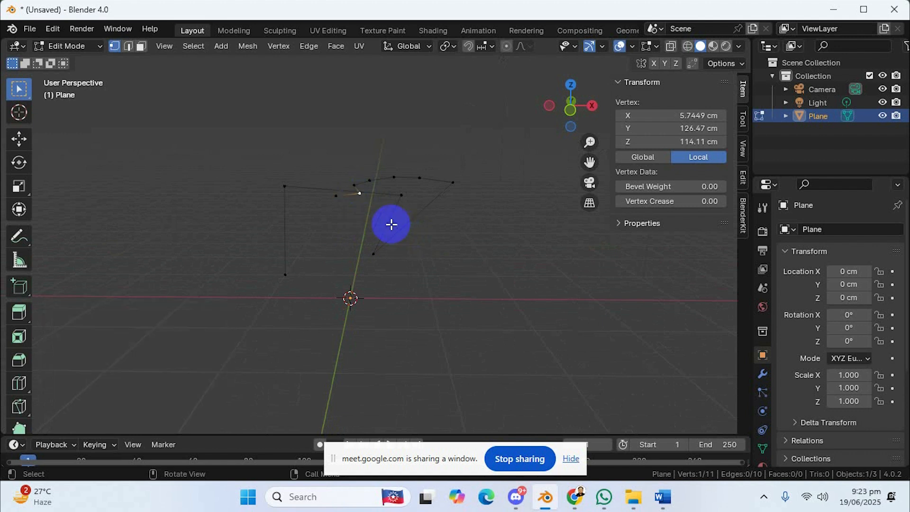
right_click(366, 183)
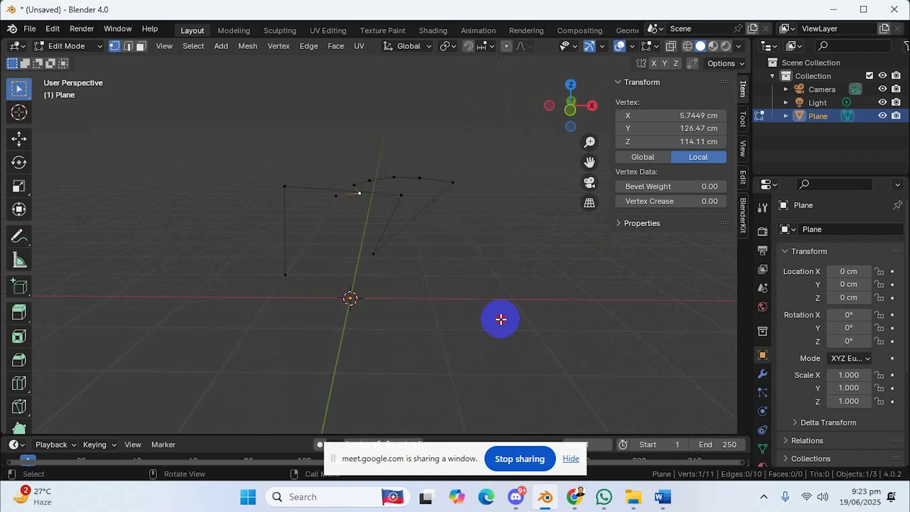
left_click(501, 319)
- Delete all vertices of the extruded chain and return to Object Mode
left_click_drag(225, 136, 492, 324)
key("x")
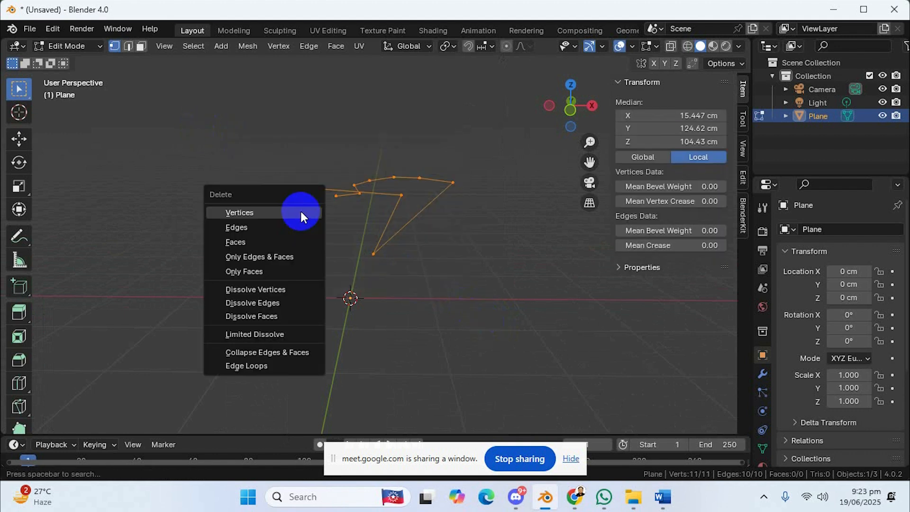
key("x")
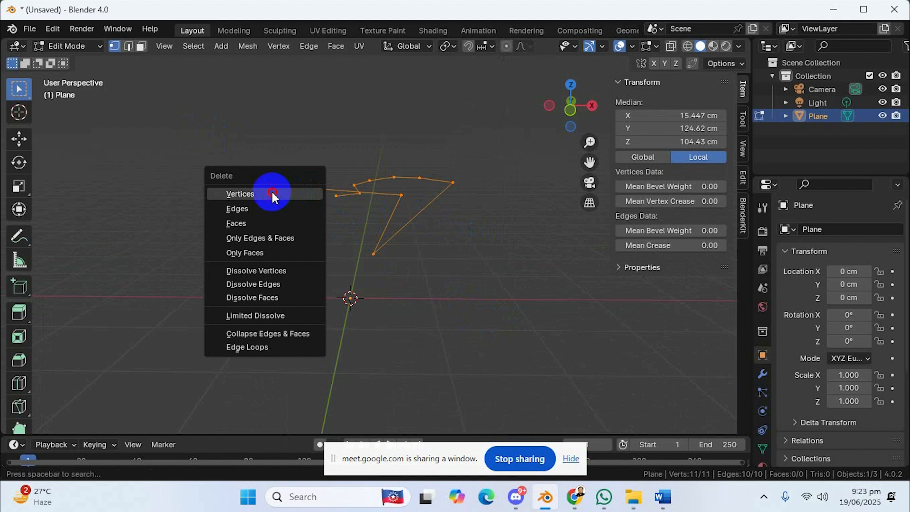
left_click(271, 192)
left_click(94, 50)
left_click(84, 61)
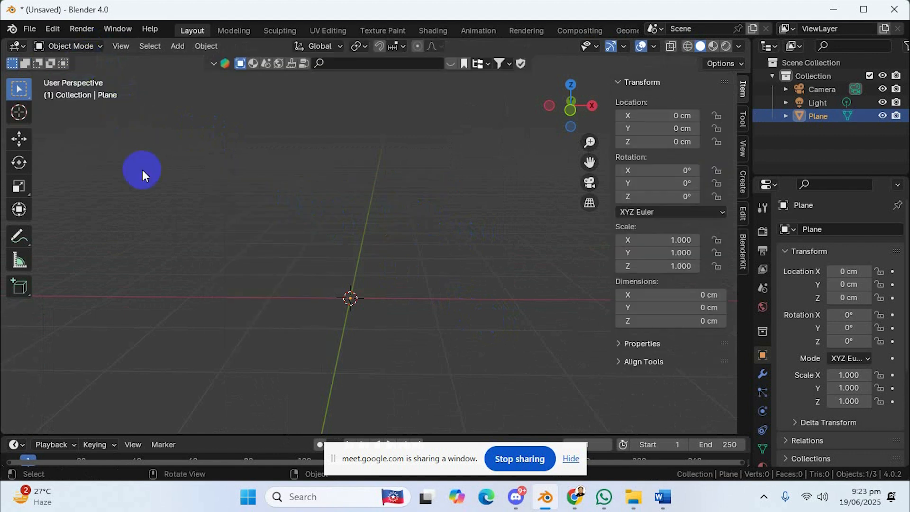
- Add a Bezier curve to the scene
key("shift+a")
mouse_move(167, 202)
mouse_move(124, 213)
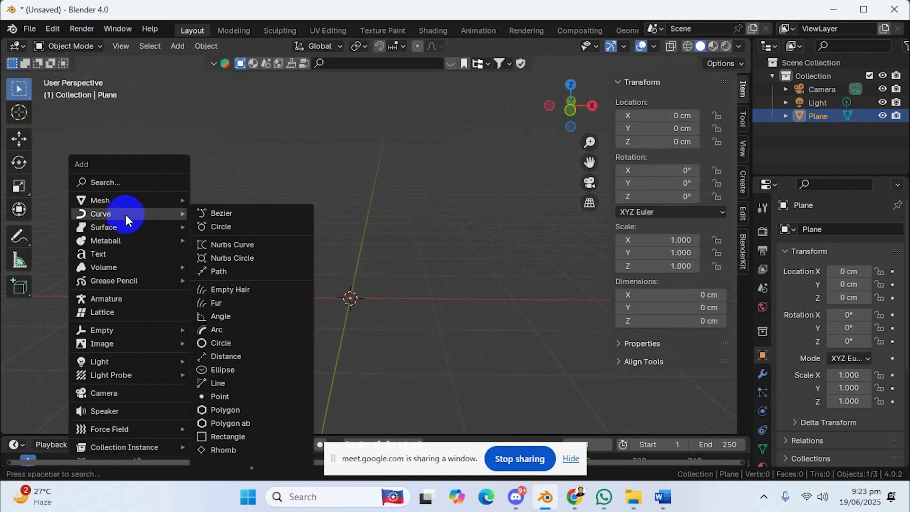
left_click(233, 213)
mouse_move(373, 291)
middle_mouse_down()
mouse_move(390, 388)
mouse_move(364, 295)
middle_mouse_up()
left_click(460, 223)
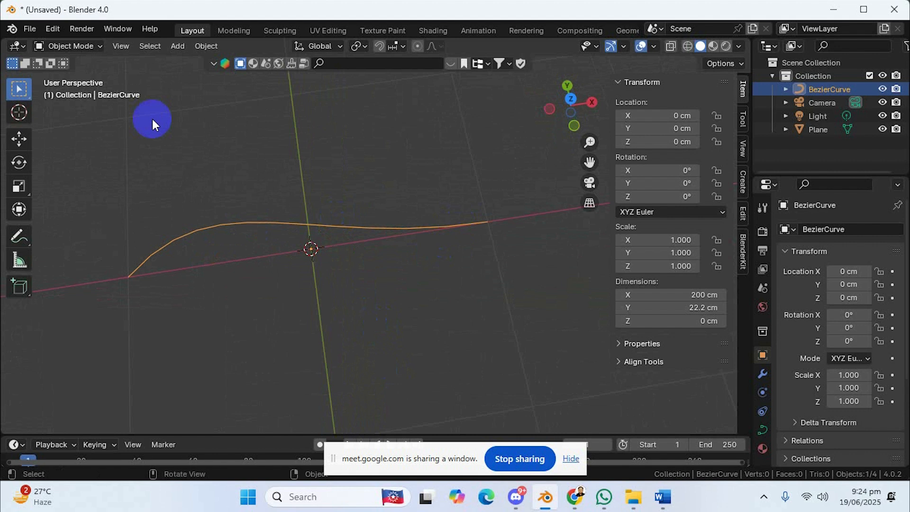
- In Edit Mode, move the Bezier curve's negative-X end control point about 30 cm outward
left_click(93, 47)
left_click(76, 73)
middle_click_drag(220, 290, 373, 275)
left_click_drag(163, 248, 218, 288)
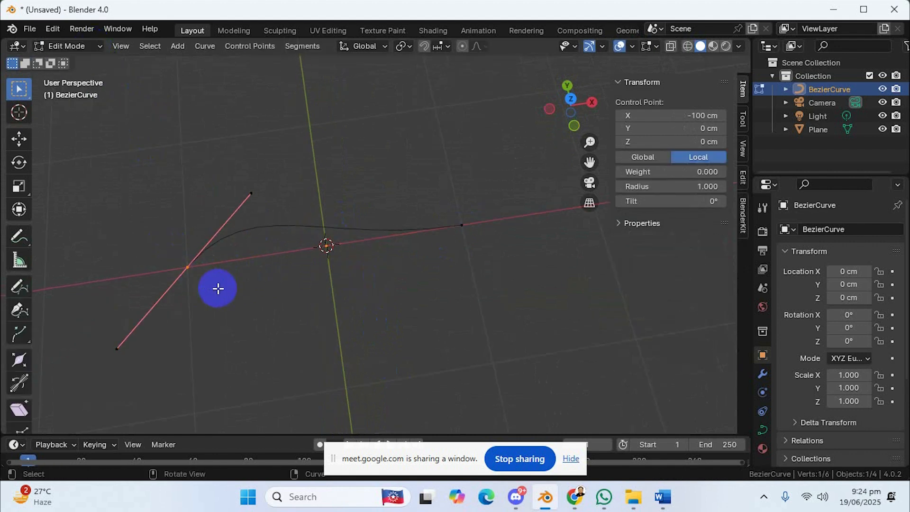
key("g")
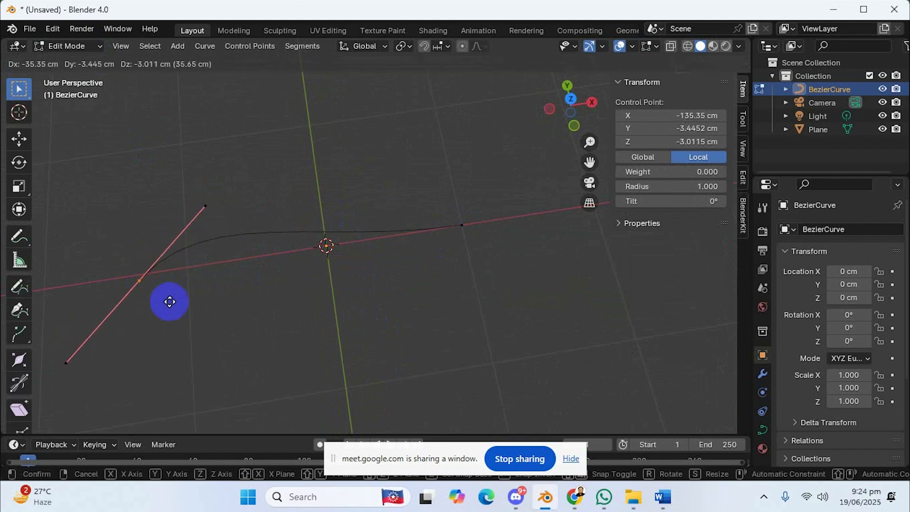
left_click(176, 295)
- Extrude a new control point from the moved end, about 43 cm in negative X and 50 cm in Y
left_click(145, 274)
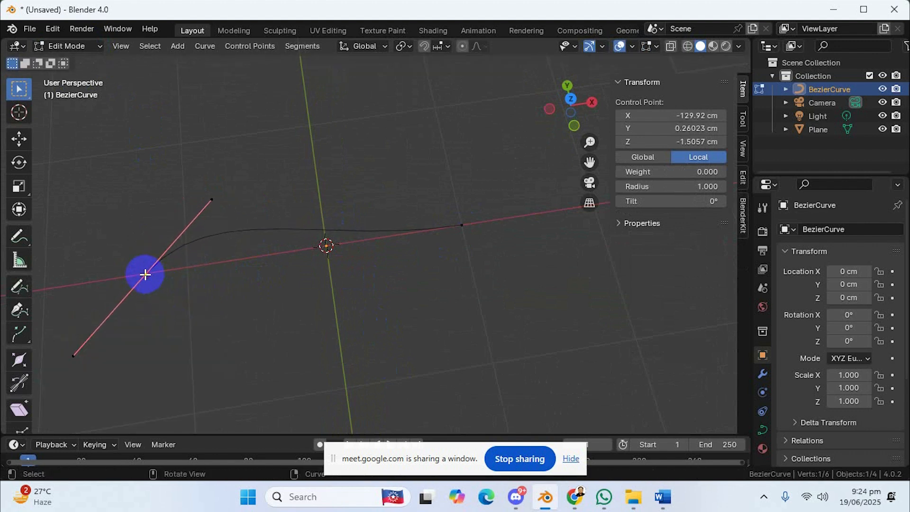
key("e")
left_click(74, 212)
- Move the new end control point outward to about X -242 cm, Y 11 cm, and reposition its inner handle
middle_click_drag(202, 268, 419, 243)
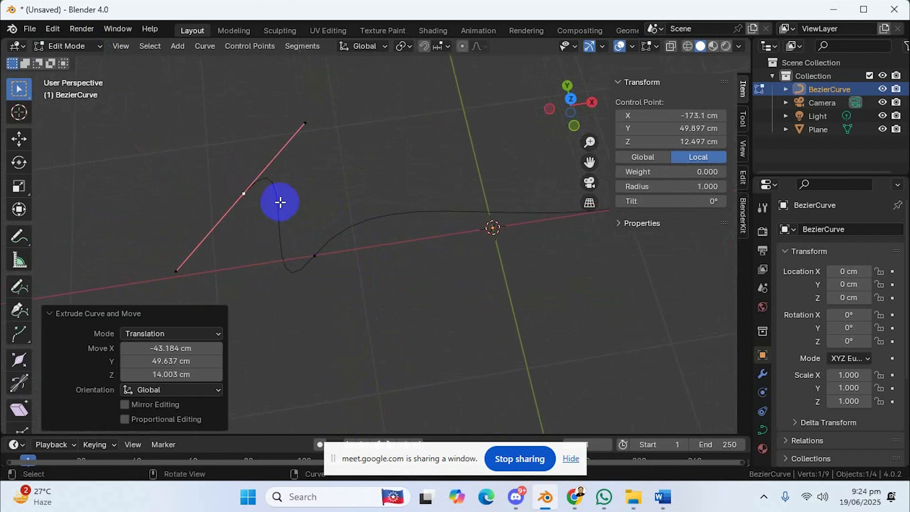
left_click_drag(243, 194, 158, 266)
left_click(225, 193)
left_click_drag(226, 199, 256, 241)
- In front view, move the curve's end control point about 18 cm further in negative X and 4 cm up
middle_click_drag(371, 282, 514, 93)
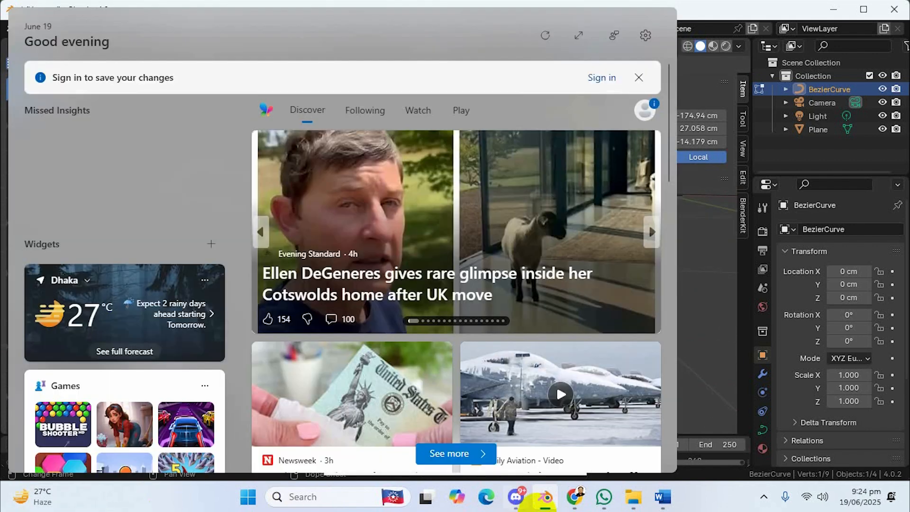
left_click(453, 231)
middle_click_drag(337, 184, 358, 209)
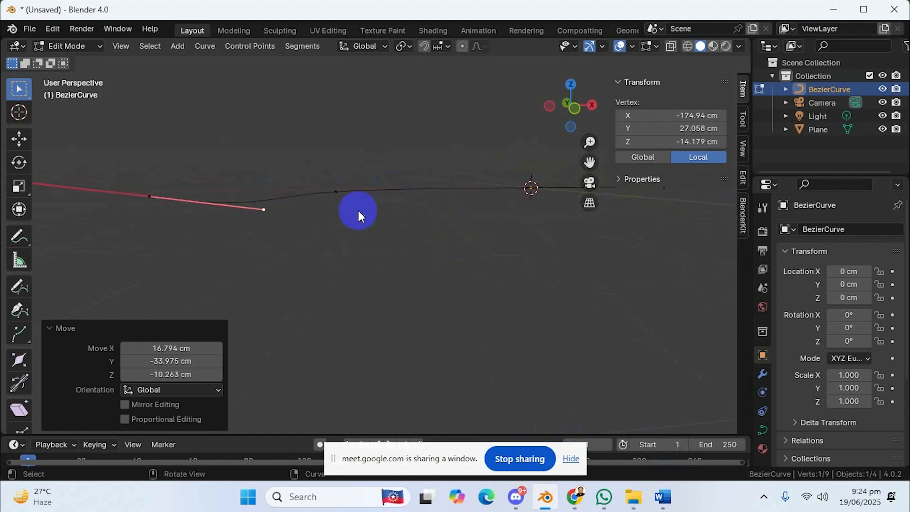
key("KP_1")
middle_click_drag(212, 209, 344, 221, "shift")
left_click(267, 202)
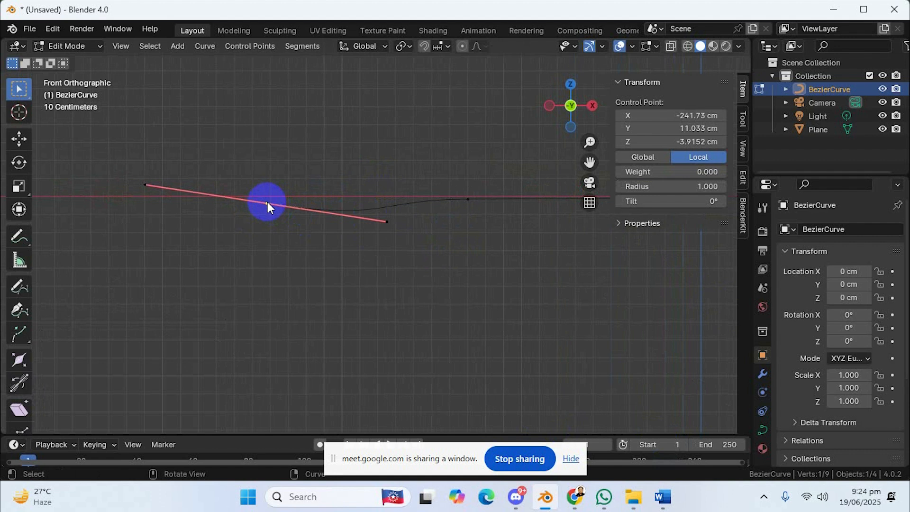
left_click_drag(267, 202, 236, 195)
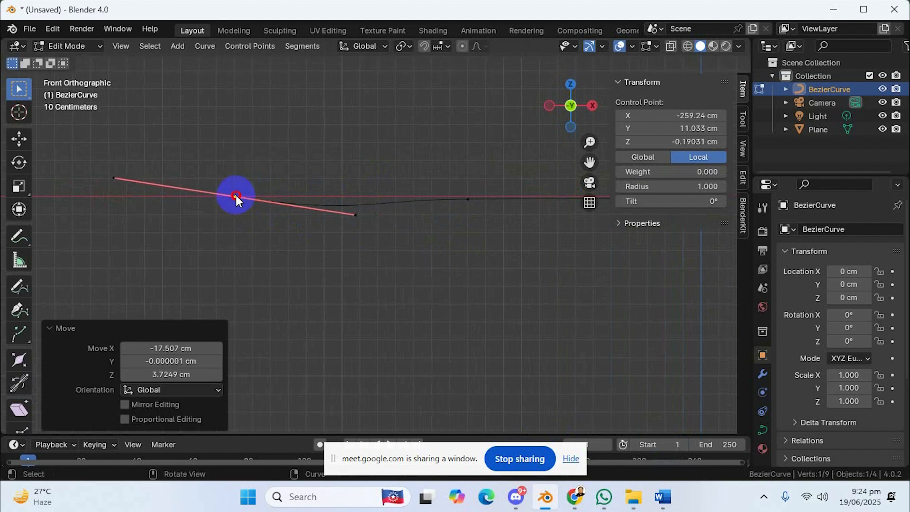
- Try levelling the end point's inner handle and lifting the end control point above the X axis
left_click(356, 215)
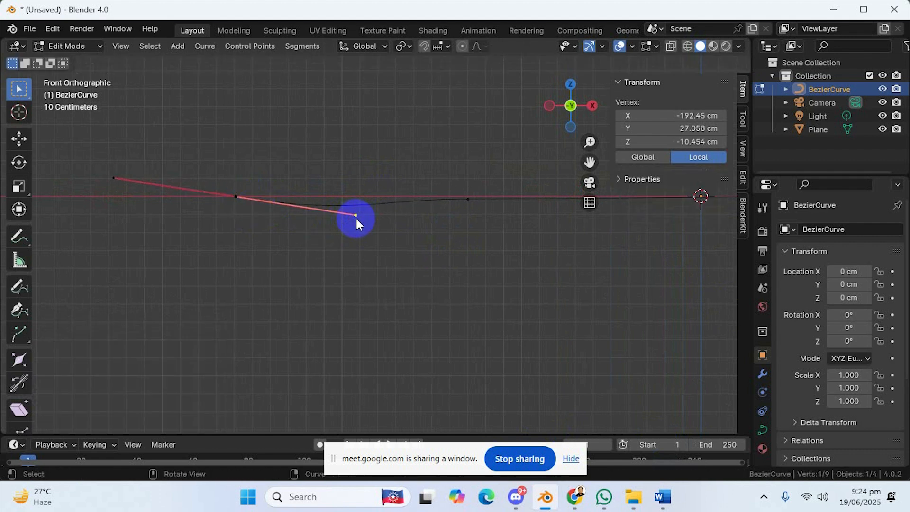
left_click_drag(356, 216, 363, 198)
left_click(237, 196)
left_click_drag(238, 196, 197, 129)
key("shift+z")
left_click(215, 129)
- Undo the recent handle and end control point moves on the Bezier curve
key("ctrl+z")
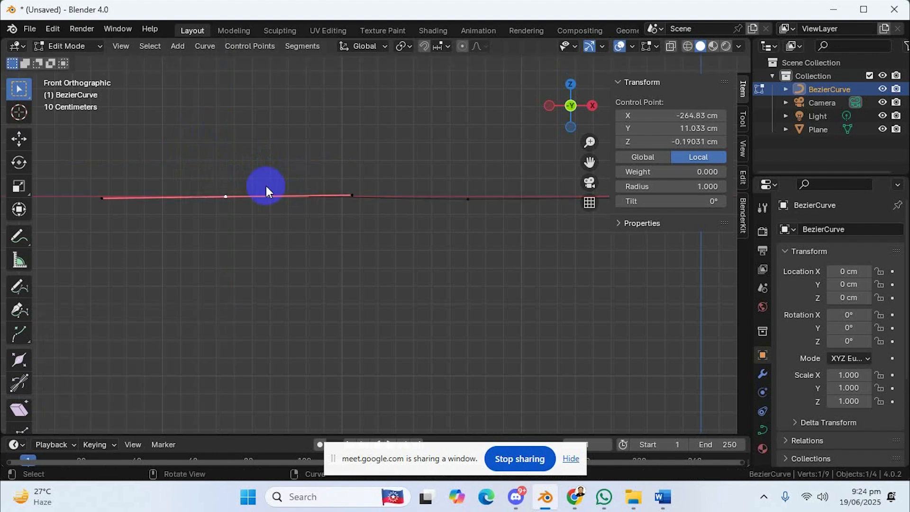
key("ctrl+z")
key("ctrl+z")
key("ctrl+z")
key("ctrl+z")
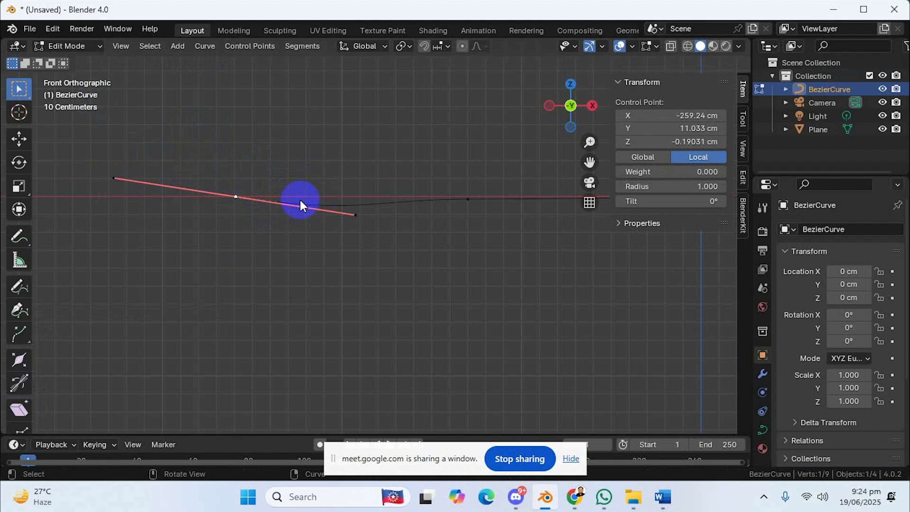
- Switch the Bezier curve back to Object Mode and delete it from the scene
left_click_drag(201, 171, 326, 235)
left_click(87, 42)
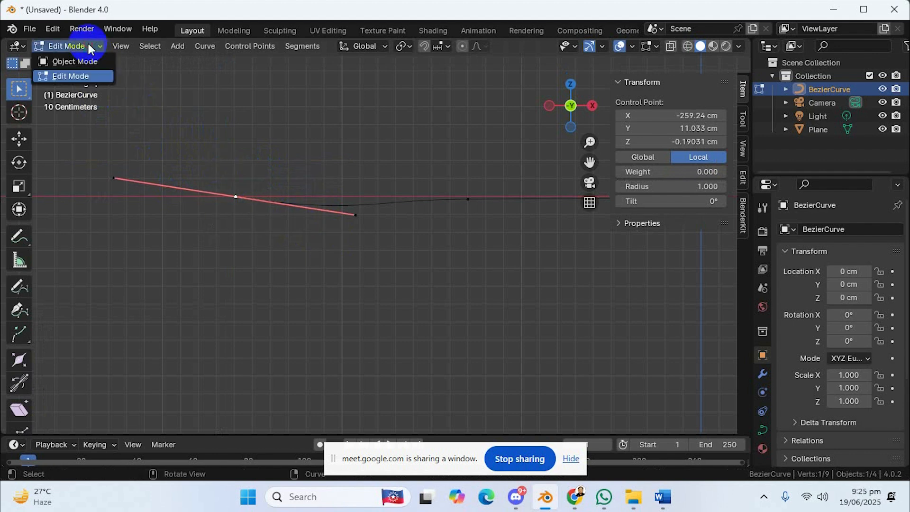
left_click(53, 62)
left_click_drag(213, 177, 381, 247)
key("Delete")
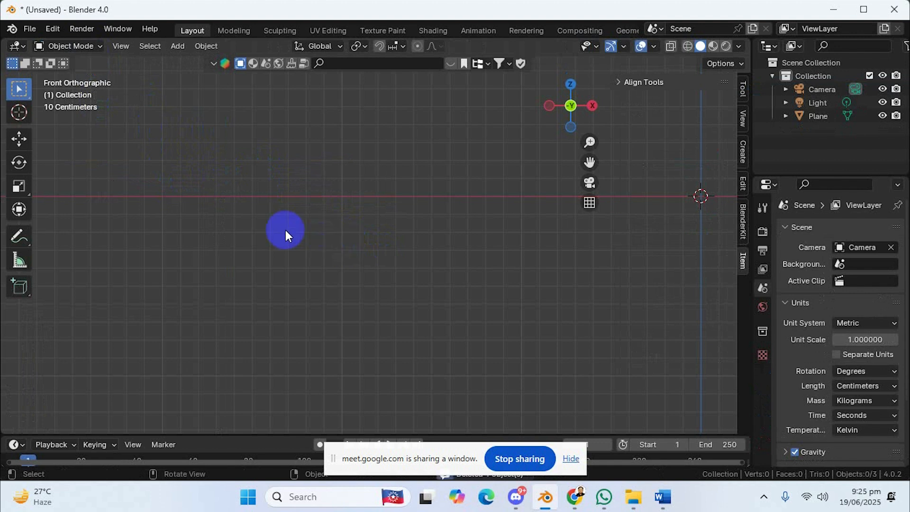
- Add a 200 cm mesh plane at the world origin and enter Edit Mode on it
key("shift+a")
mouse_move(230, 212)
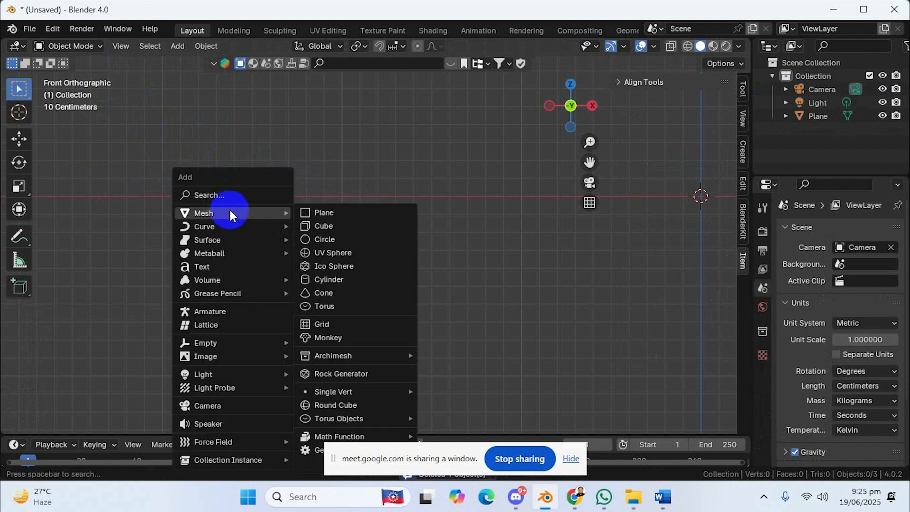
left_click(327, 219)
middle_click_drag(345, 230, 352, 211)
left_click(74, 50)
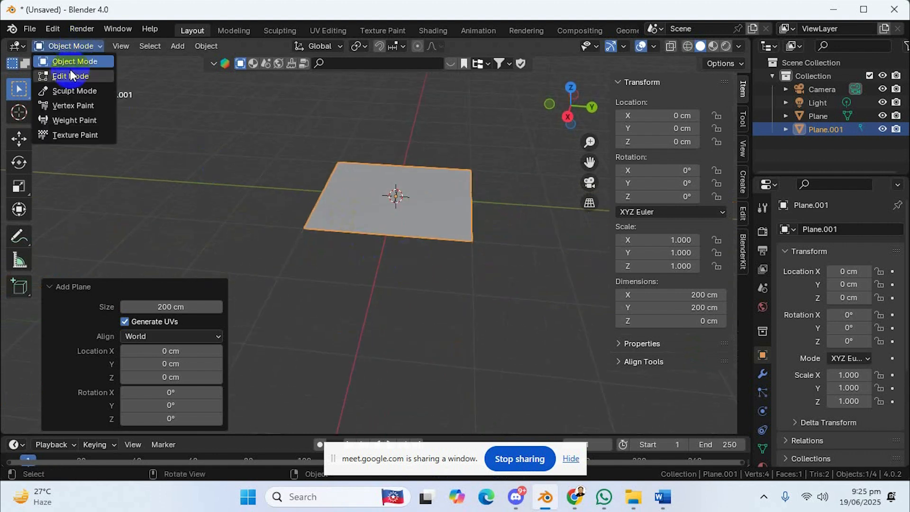
left_click(70, 70)
- Delete three of the plane's vertices, keeping only the one at X -100 cm, Y -100 cm
left_click_drag(433, 135, 497, 290)
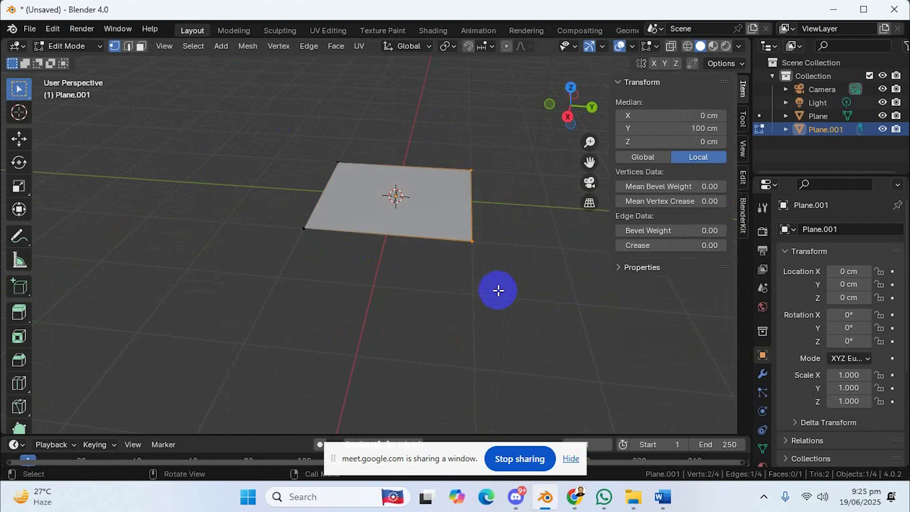
key("x")
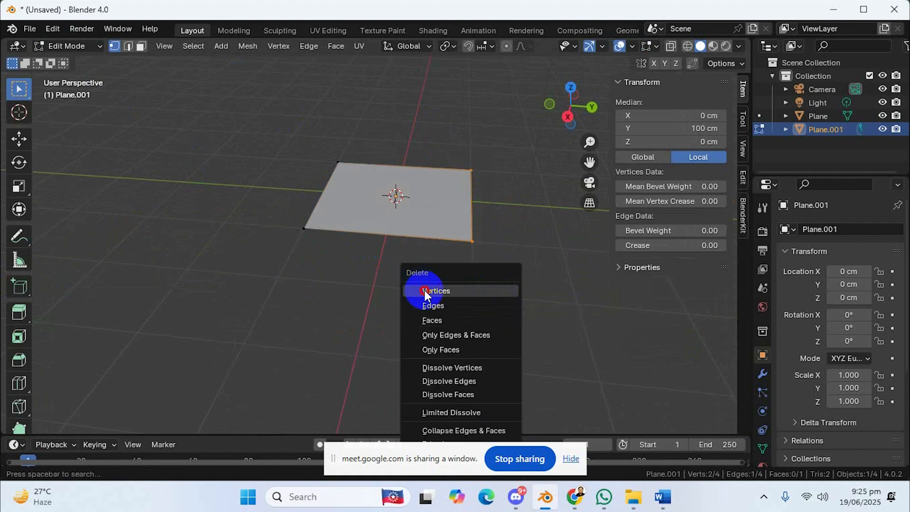
left_click(425, 291)
left_click_drag(279, 190, 325, 245)
key("x")
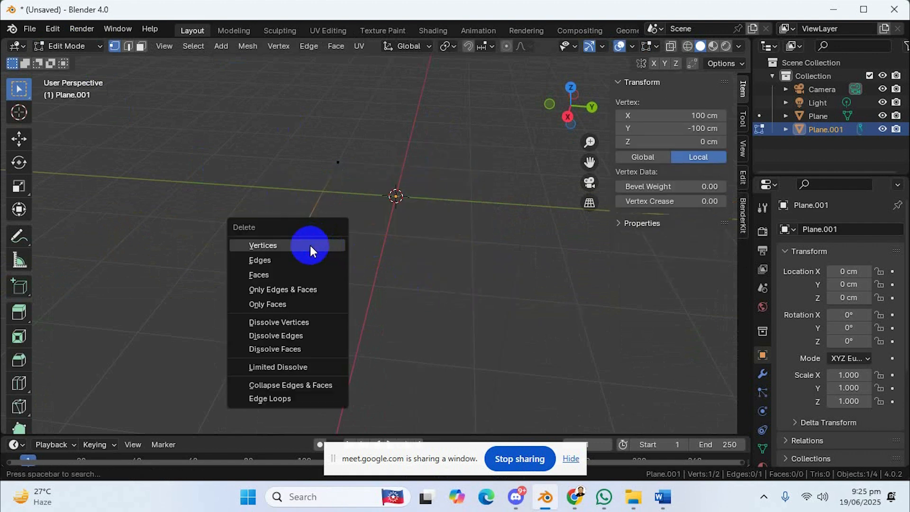
left_click(310, 245)
- In front view, extrude the remaining vertex repeatedly into an open D-shaped outline of 13 vertices
left_click(339, 161)
middle_click_drag(340, 161, 361, 244)
key("KP_1")
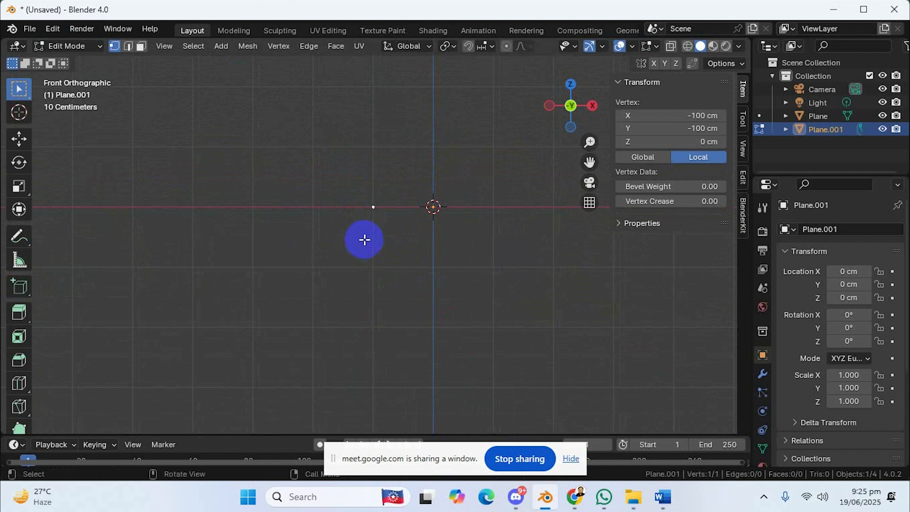
left_click_drag(380, 218, 381, 197)
scroll(381, 198, "up", 3)
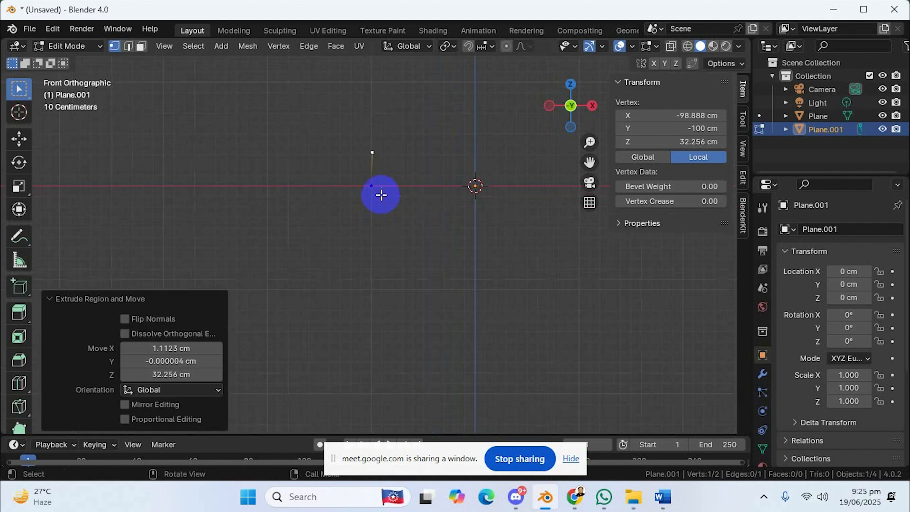
left_click_drag(385, 154, 383, 213)
middle_click_drag(383, 216, 228, 103)
left_click(417, 236)
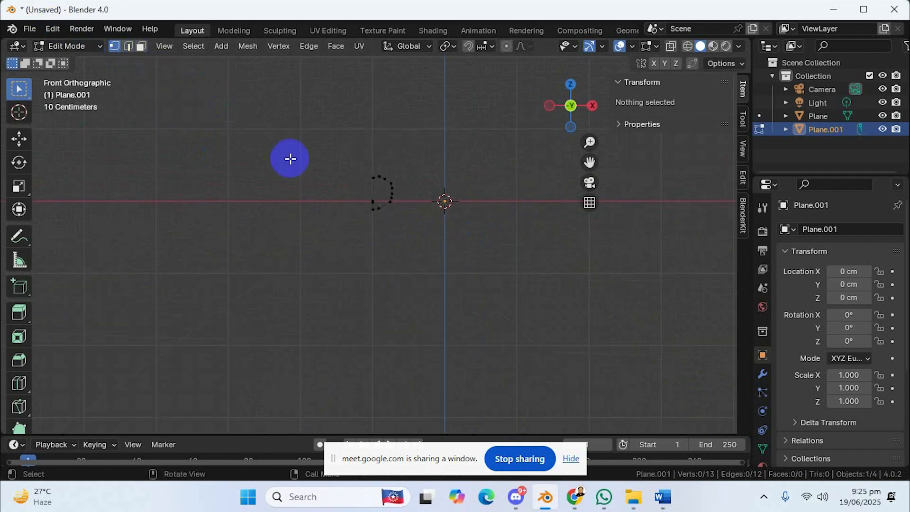
- Select all vertices of the D-shaped outline and fill them with a face
left_click_drag(351, 168, 416, 231)
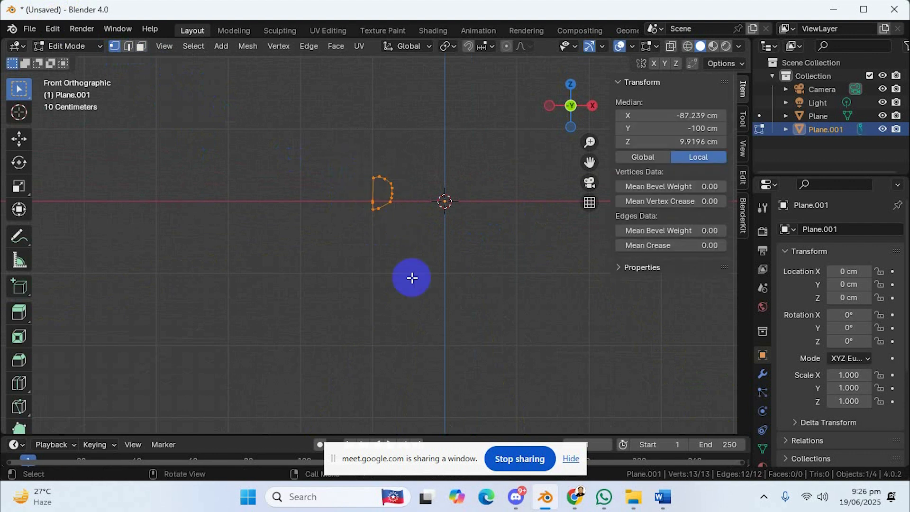
key("f")
middle_click_drag(412, 287, 369, 194)
- Move the vertex causing the face's sliver gap to about X -100.55, Y -99.58, Z -0.31 cm, and return to Object Mode
left_click(375, 196)
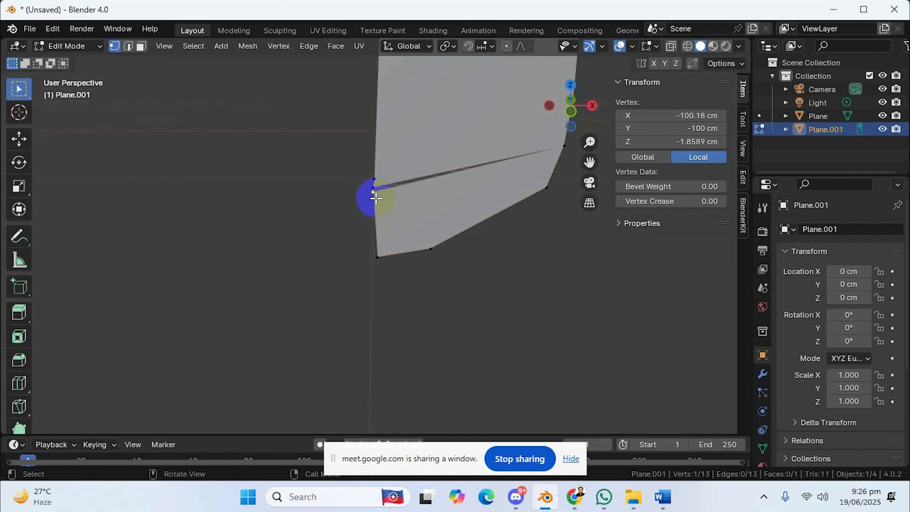
key("g")
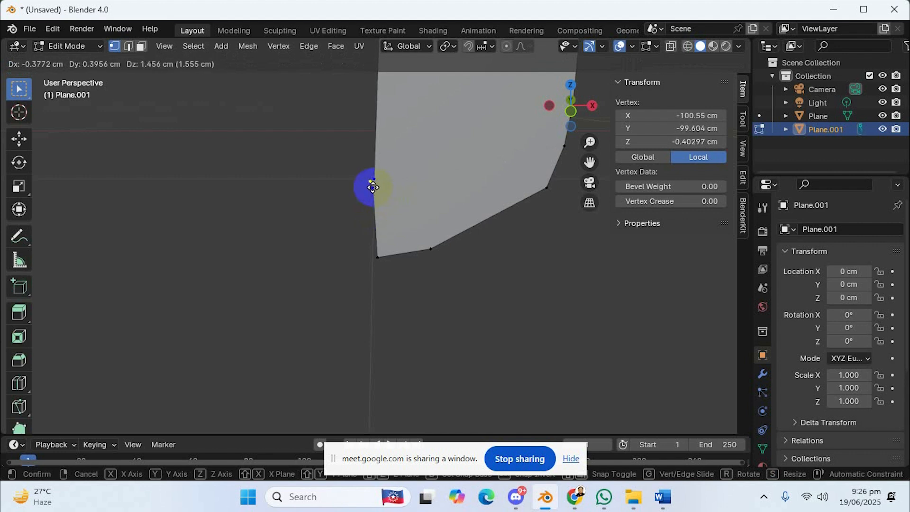
left_click(374, 187)
middle_click_drag(443, 252, 412, 231)
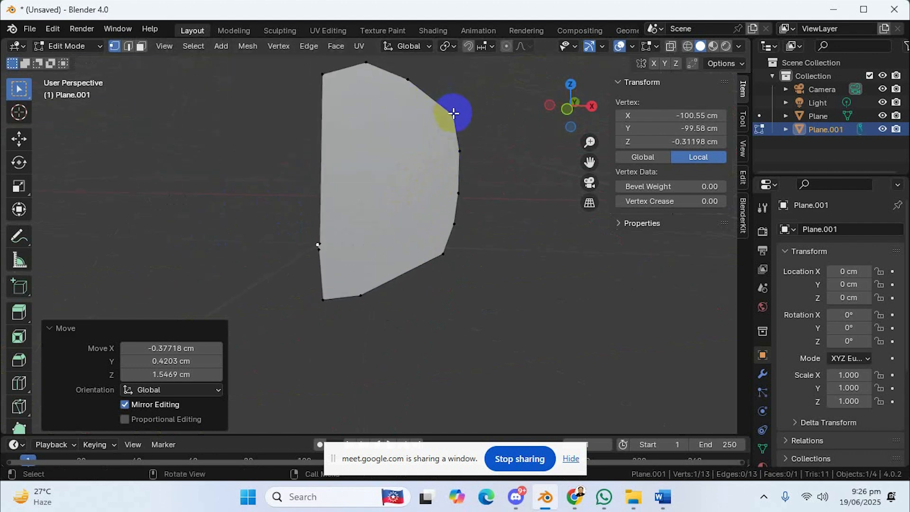
left_click(454, 114)
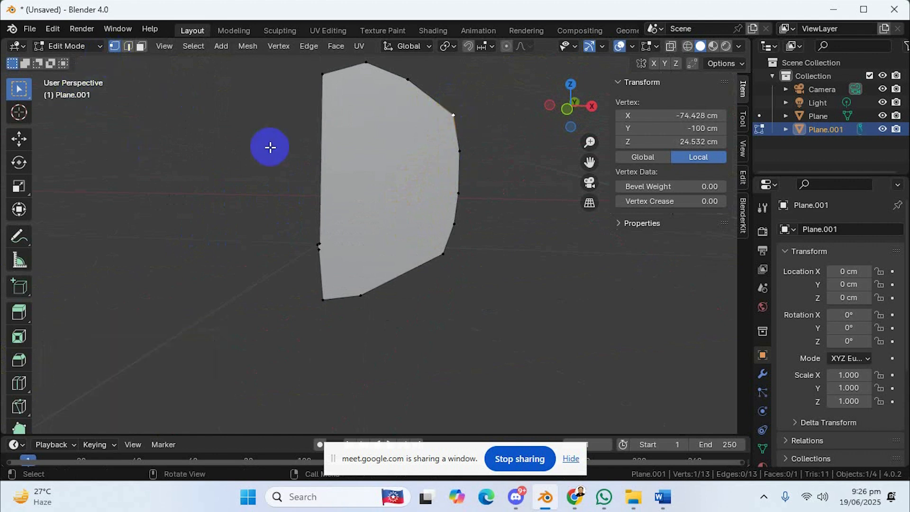
left_click(82, 46)
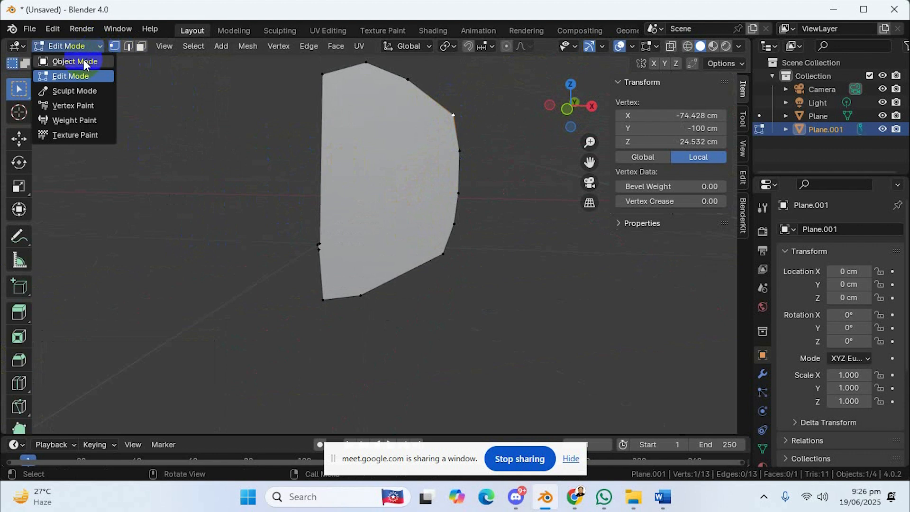
left_click(85, 62)
- Delete the D-shaped mesh and add a mesh cube at the world origin
key("Delete")
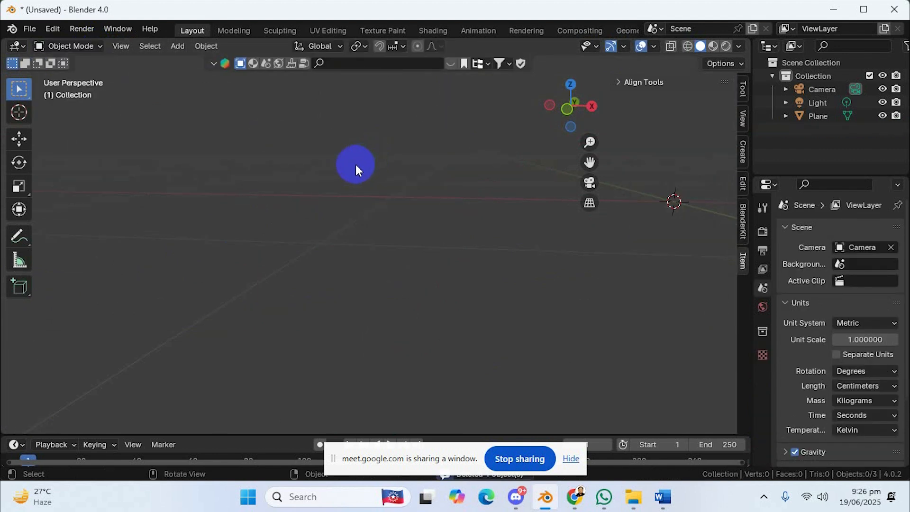
key("shift+a")
mouse_move(351, 163)
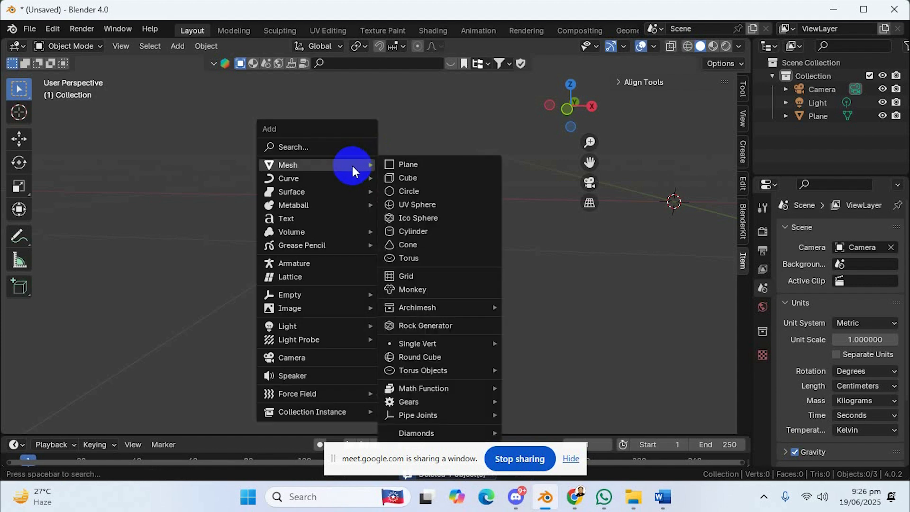
left_click(408, 178)
middle_click_drag(450, 189, 379, 268)
- Scale the cube uniformly up by about 1.753, and back down to about 135 cm per side
key("s")
left_click(468, 294)
scroll(468, 294, "down", 1)
scroll(416, 244, "down", 3)
key("s")
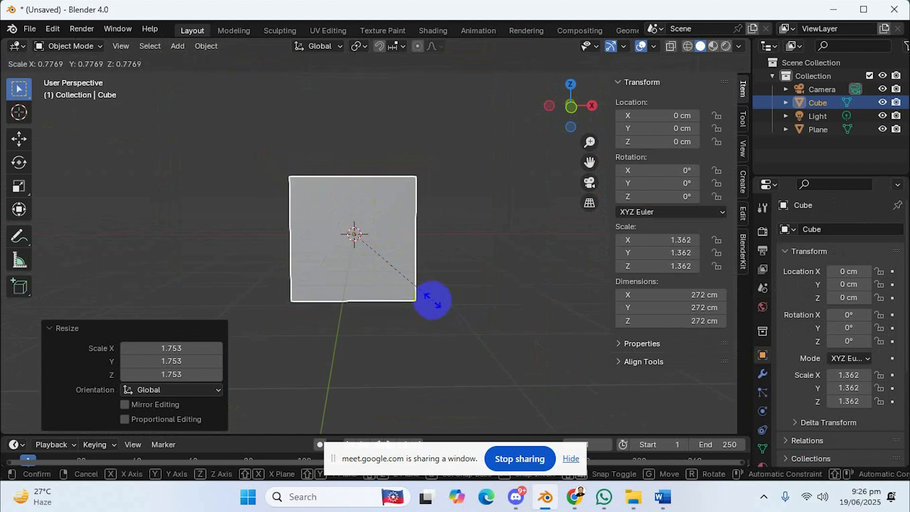
left_click(386, 271)
middle_click_drag(388, 272, 364, 269)
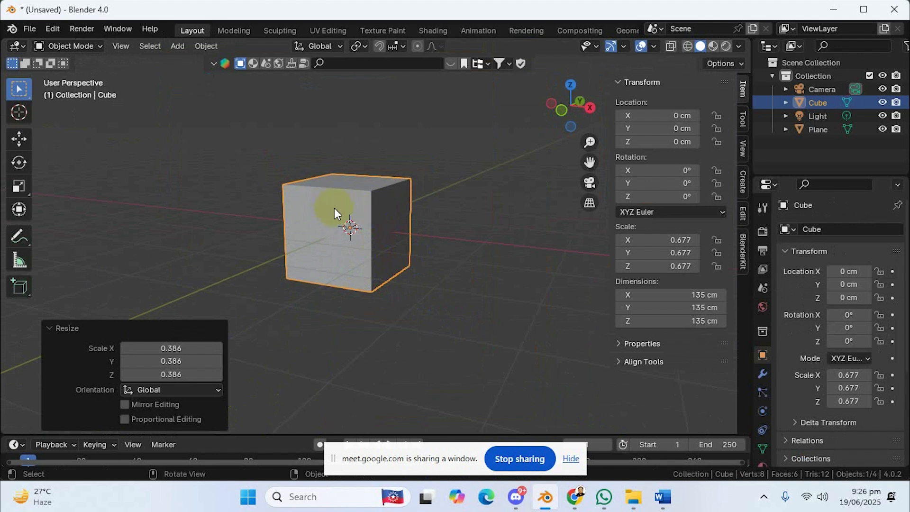
left_click_drag(661, 299, 707, 294)
middle_click_drag(487, 292, 360, 270)
- Undo the cube's scaling and creation and the deletion of the D-shaped mesh
key("ctrl+z")
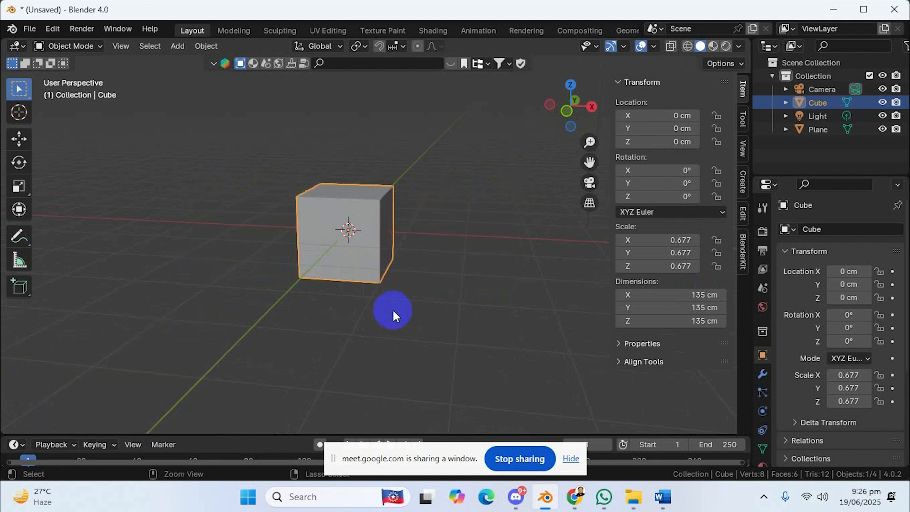
key("ctrl+z")
key("ctrl+z")
key("ctrl+z")
key("ctrl+z")
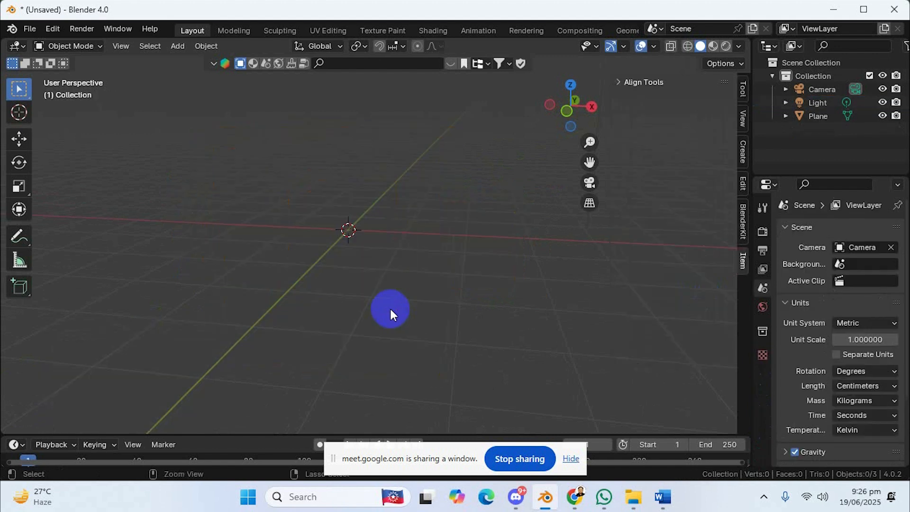
- Open the preferences and look through the sections from Interface to Keymap, including Viewport, Editing, Animation, Input and Navigation
left_click(47, 29)
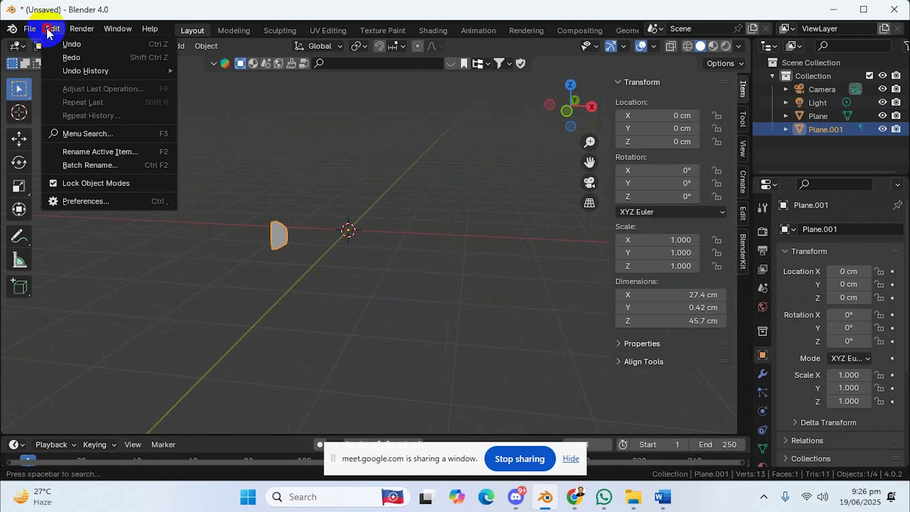
left_click(69, 201)
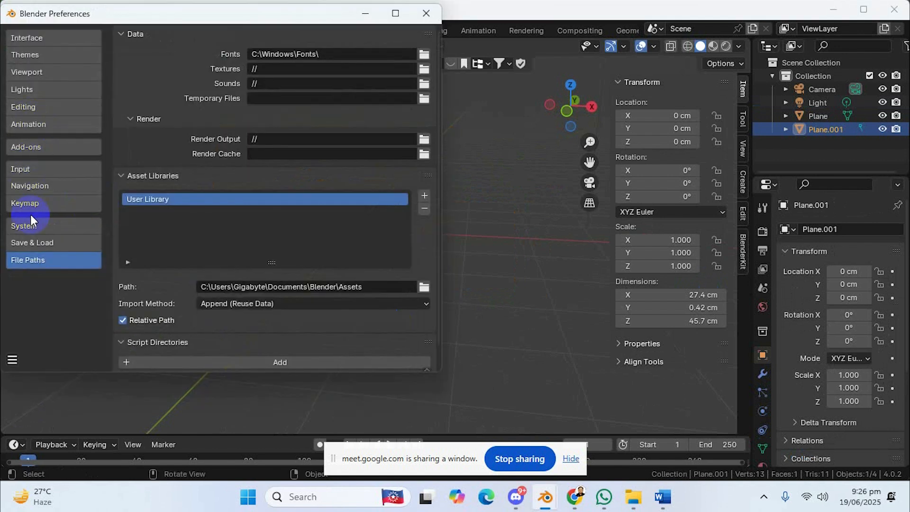
left_click(38, 37)
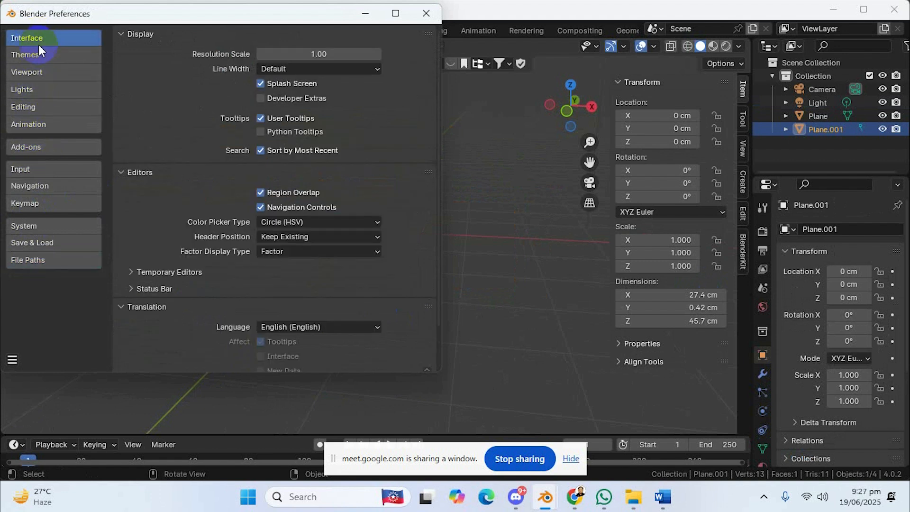
left_click(39, 53)
left_click(37, 71)
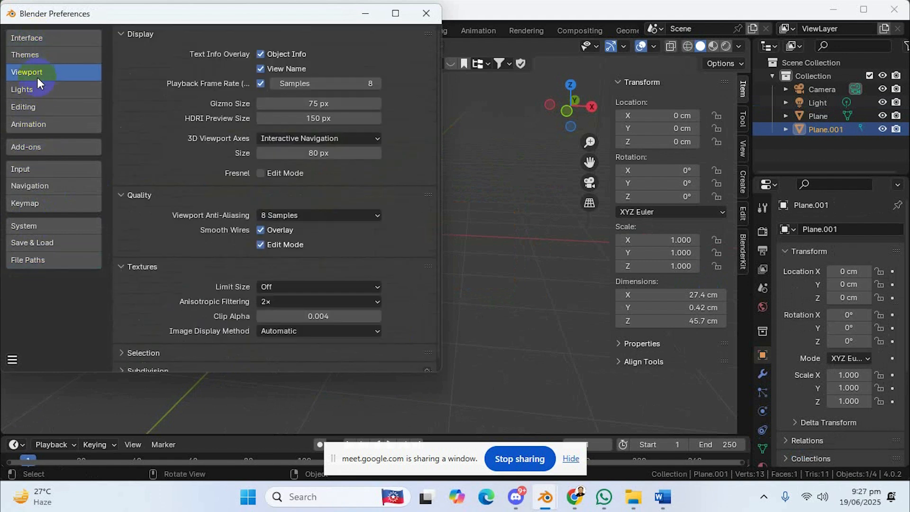
left_click(40, 105)
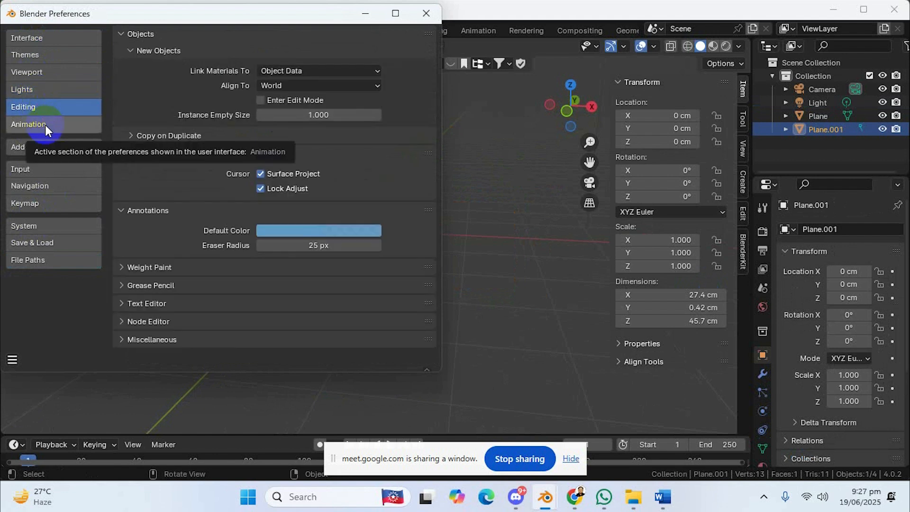
left_click(36, 127)
left_click(40, 147)
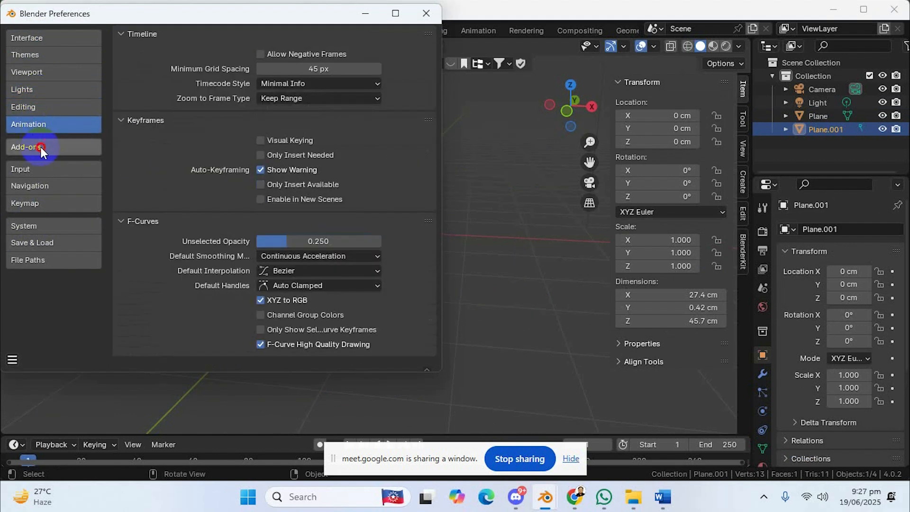
left_click(56, 171)
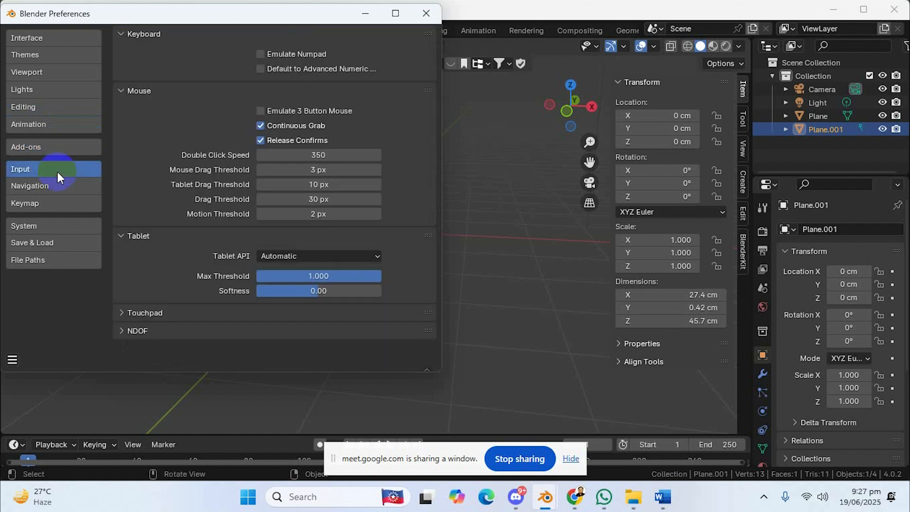
left_click(65, 189)
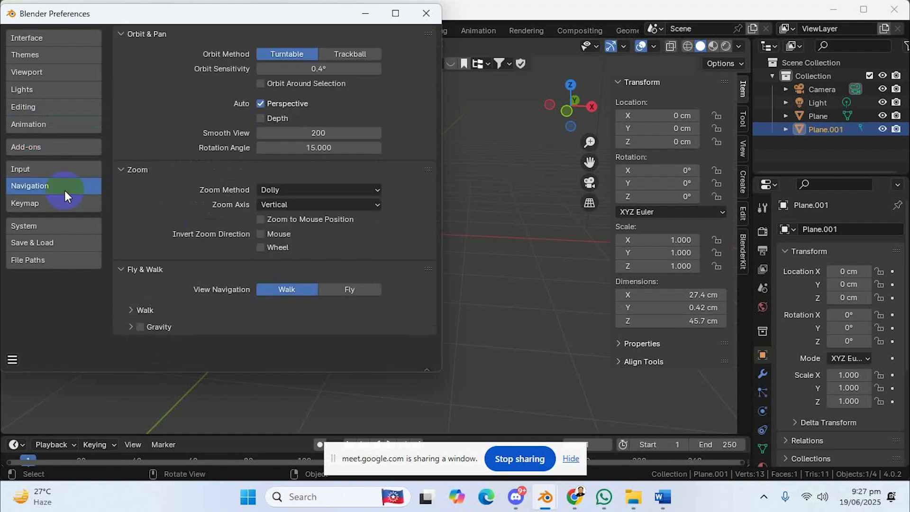
left_click(60, 210)
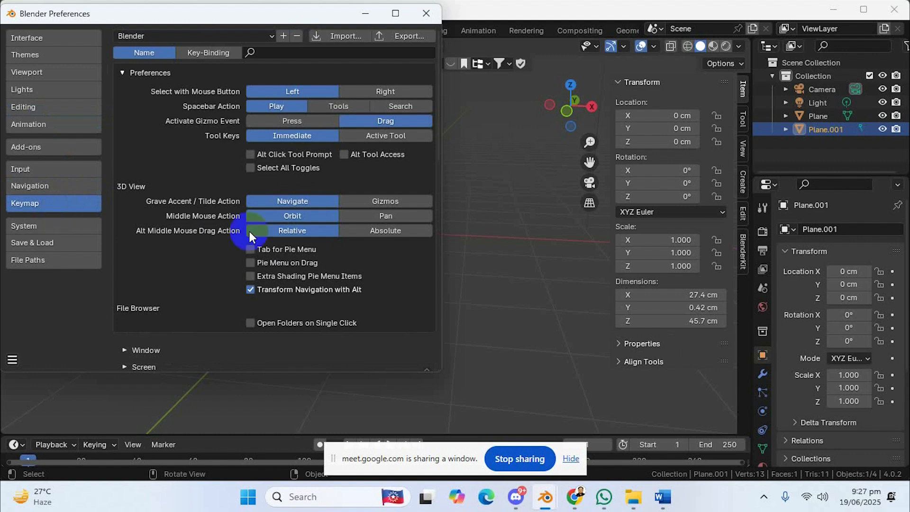
- Examine the undo and memory limits in the System preferences, and close the preferences window
left_click(43, 226)
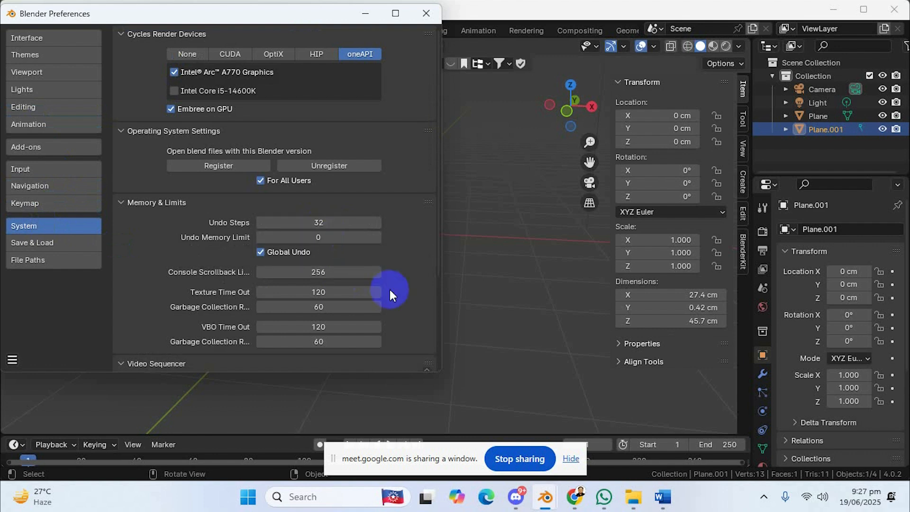
left_click_drag(319, 19, 412, 76)
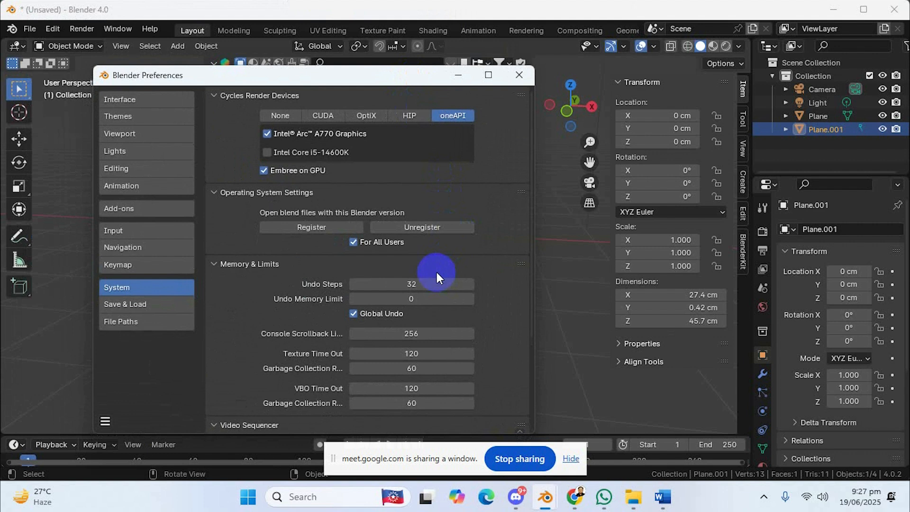
left_click(517, 78)
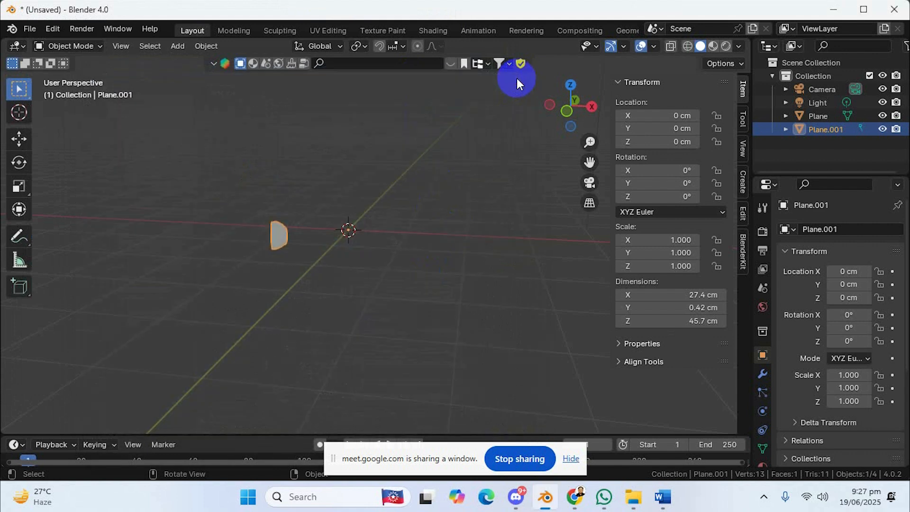
- Stop sharing the window in Google Meet
left_click(516, 458)
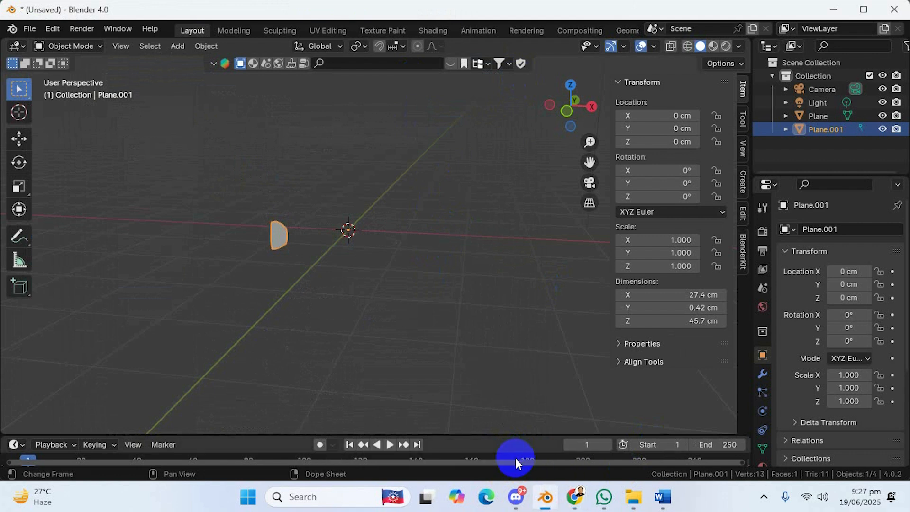
- Switch to Google Meet, present the entire screen in the call, and return to Blender
left_click(574, 503)
left_click(413, 455)
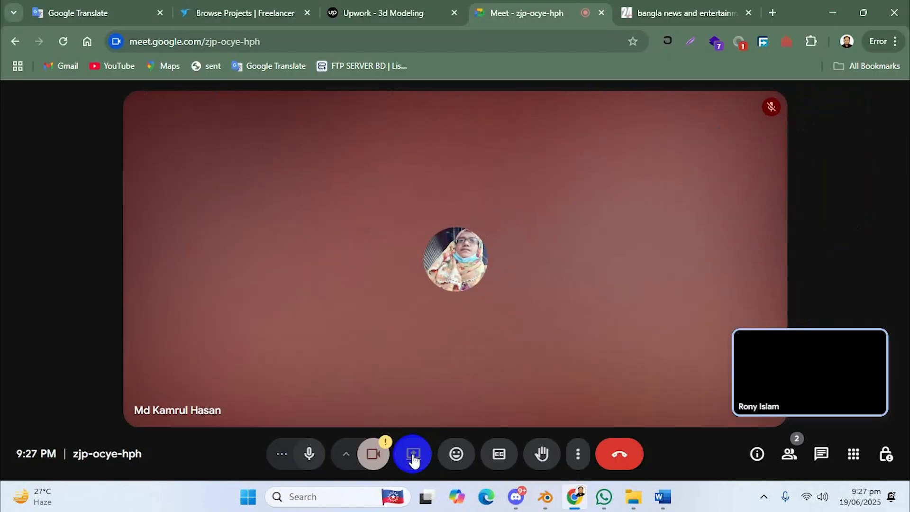
left_click(588, 119)
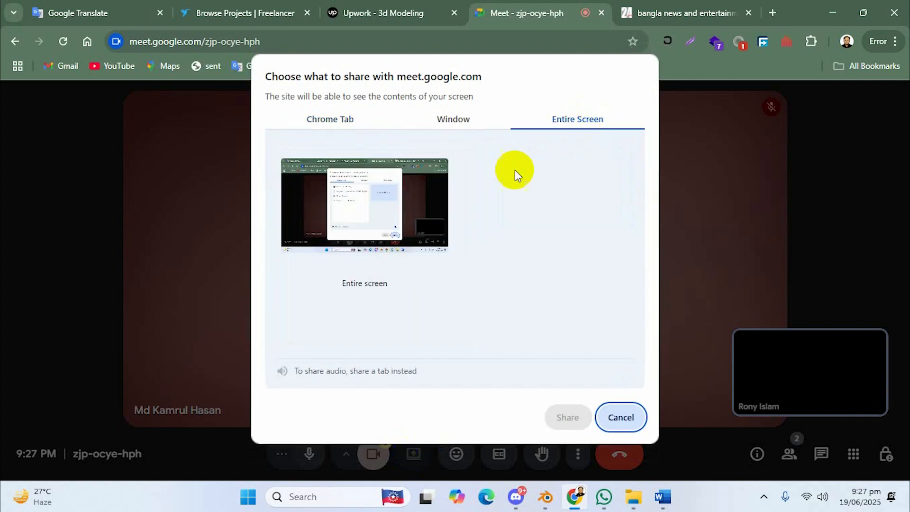
left_click(416, 199)
left_click(567, 419)
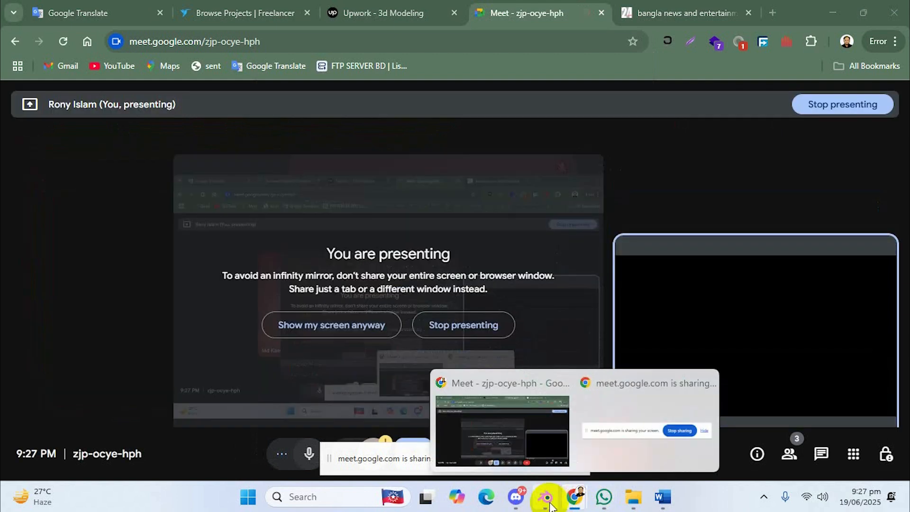
left_click(545, 497)
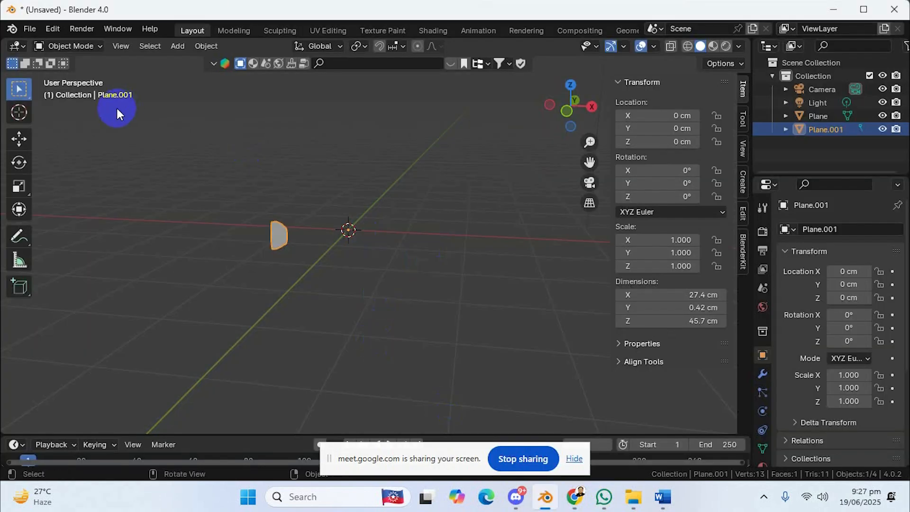
- Open the preferences, show the System section's memory limits, and move the preferences window toward the middle of the screen
left_click(49, 29)
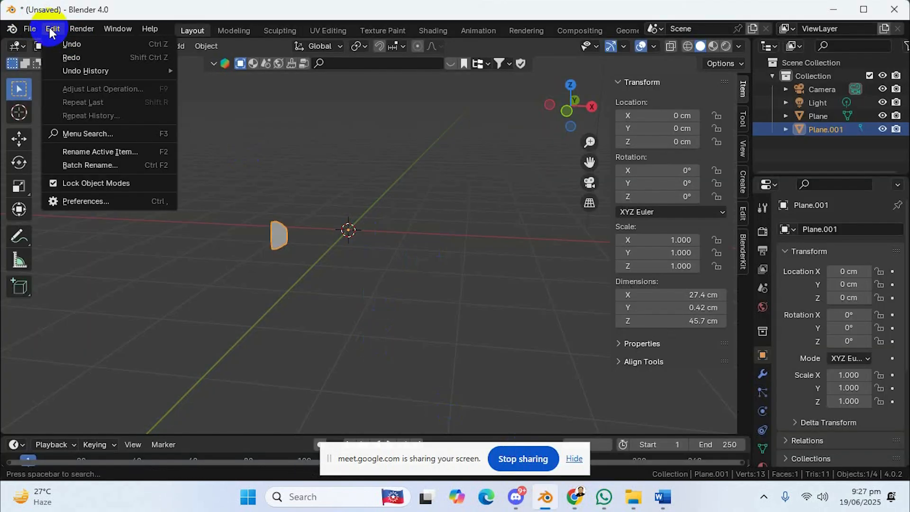
left_click(95, 201)
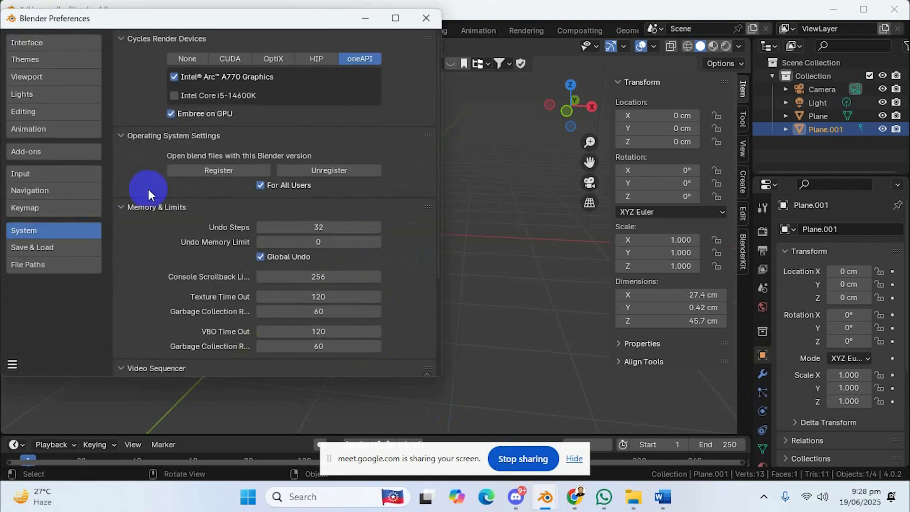
left_click(30, 209)
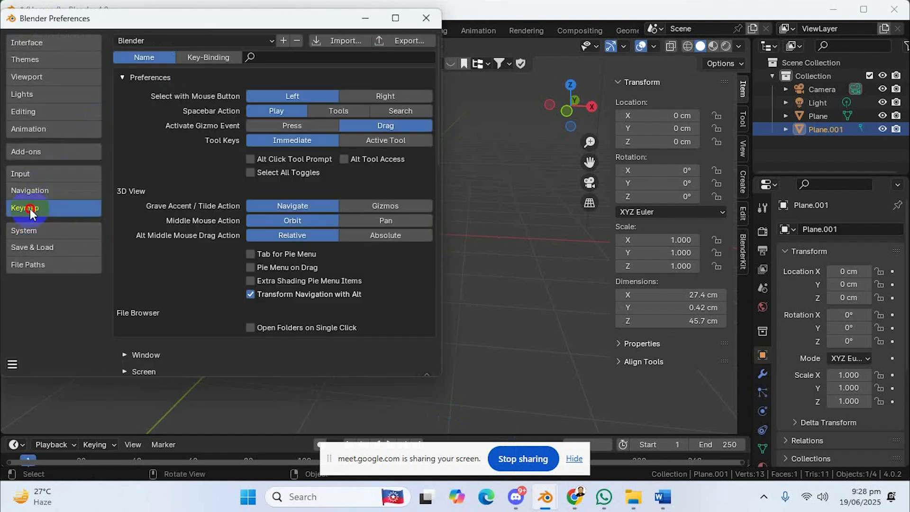
left_click(29, 230)
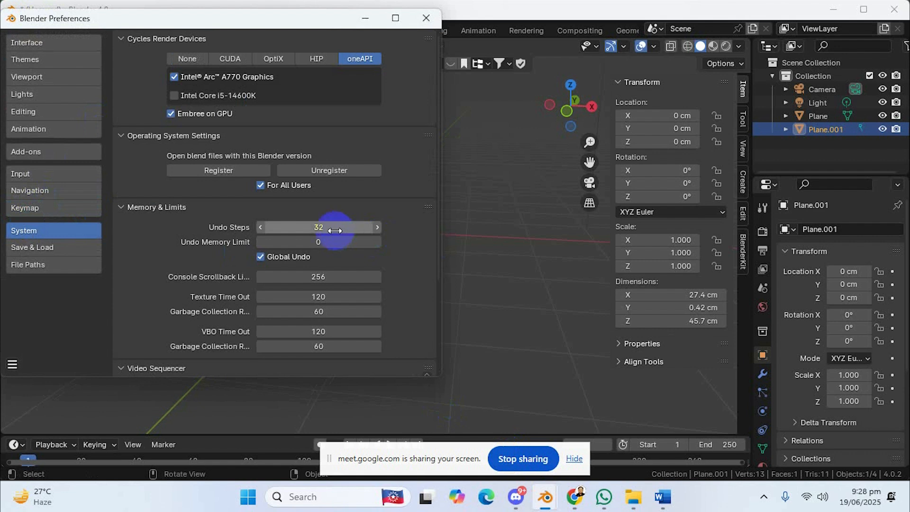
left_click_drag(322, 21, 452, 16)
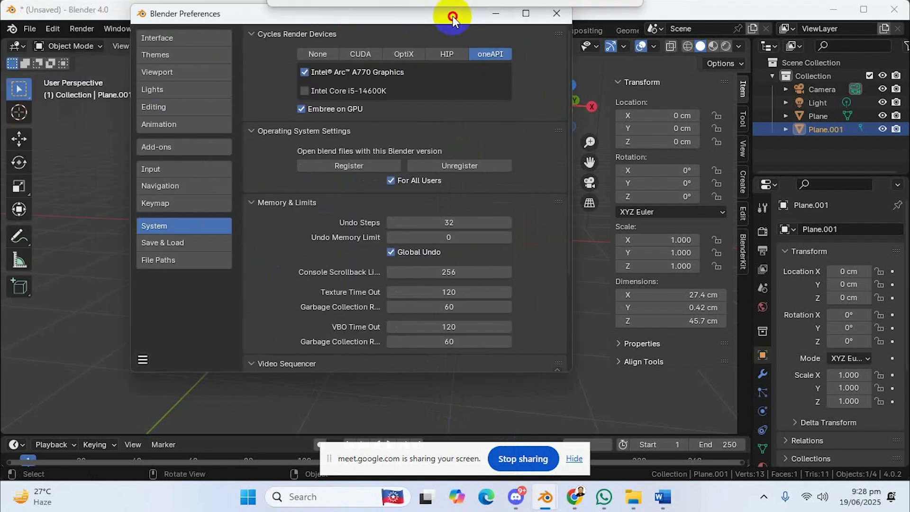
- Set the undo steps to 32 and close the preferences window
mouse_move(451, 226)
left_mouse_down()
mouse_move(483, 218)
mouse_move(443, 222)
left_mouse_up()
left_click(451, 221)
type("32")
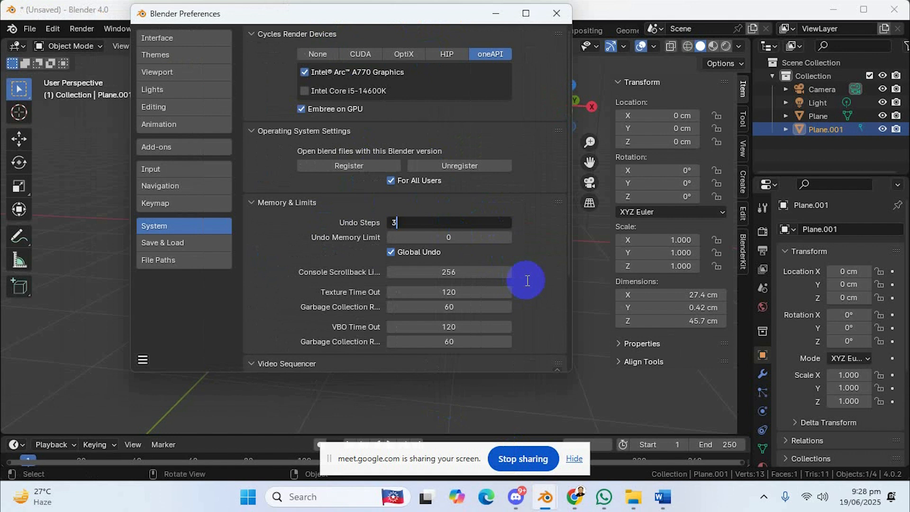
key("Return")
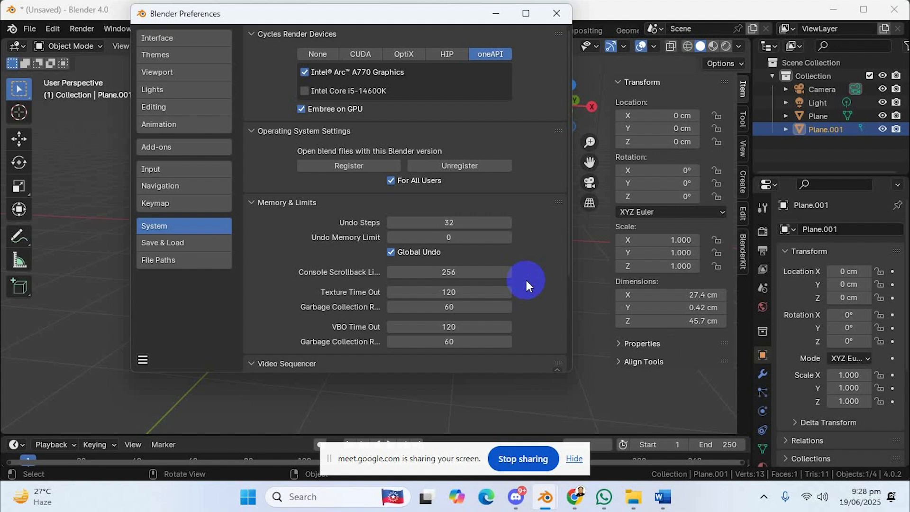
left_click(558, 13)
- Scale the D-shaped mesh by about -0.945 on all axes
middle_click_drag(359, 238, 299, 238)
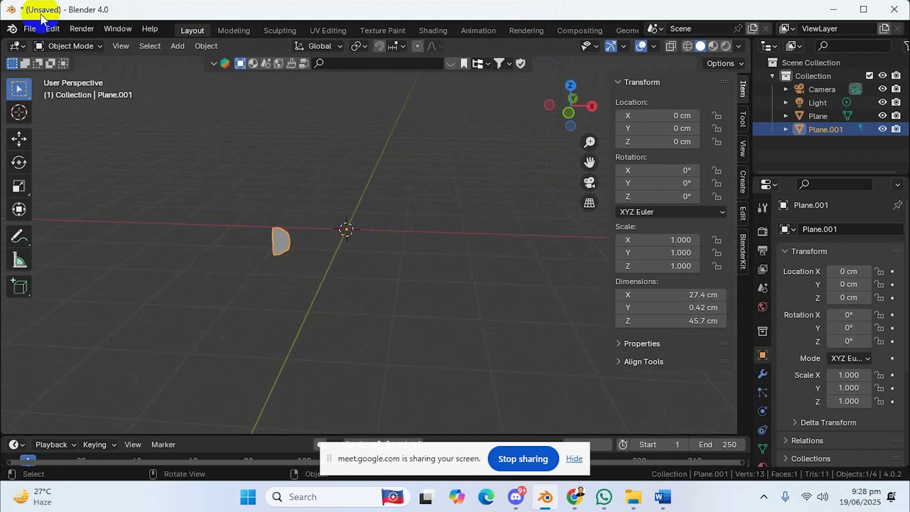
left_click(37, 29)
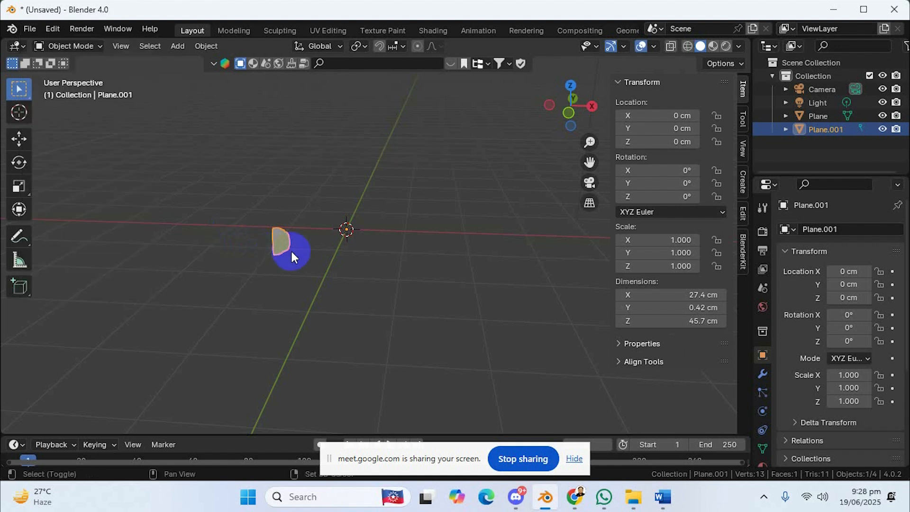
key("s")
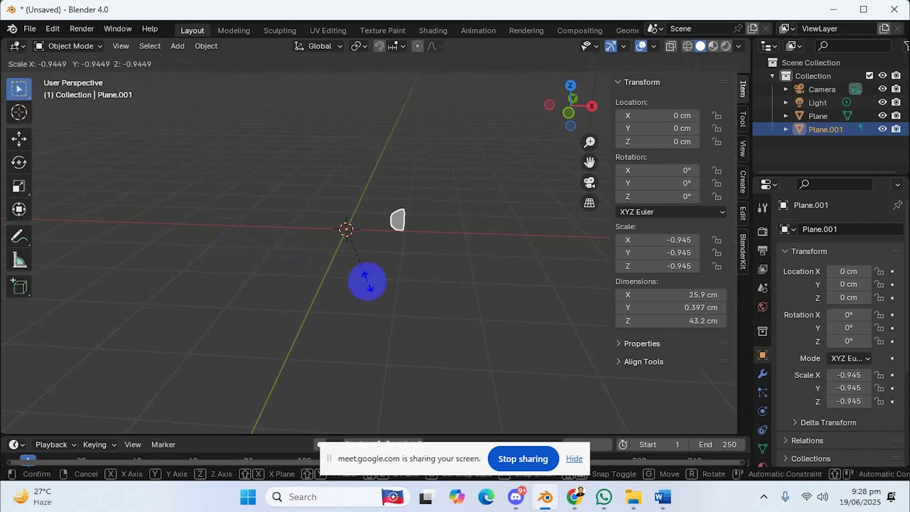
left_click(368, 280)
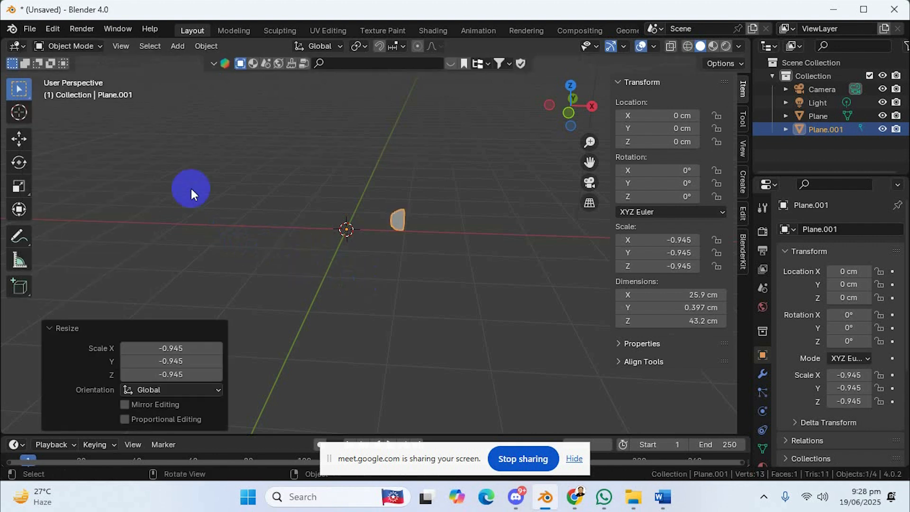
- View the Save As file browser with the Wooden Bed folder, and close it without saving
left_click(30, 29)
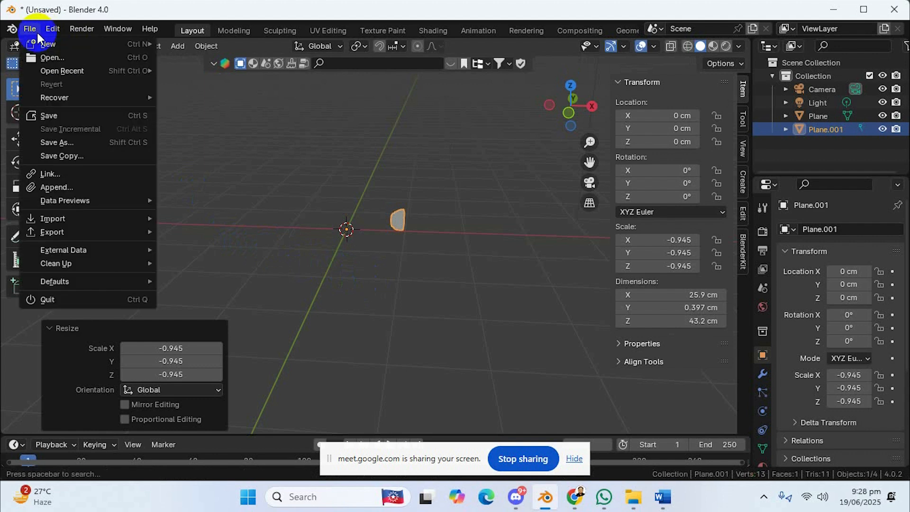
left_click(70, 143)
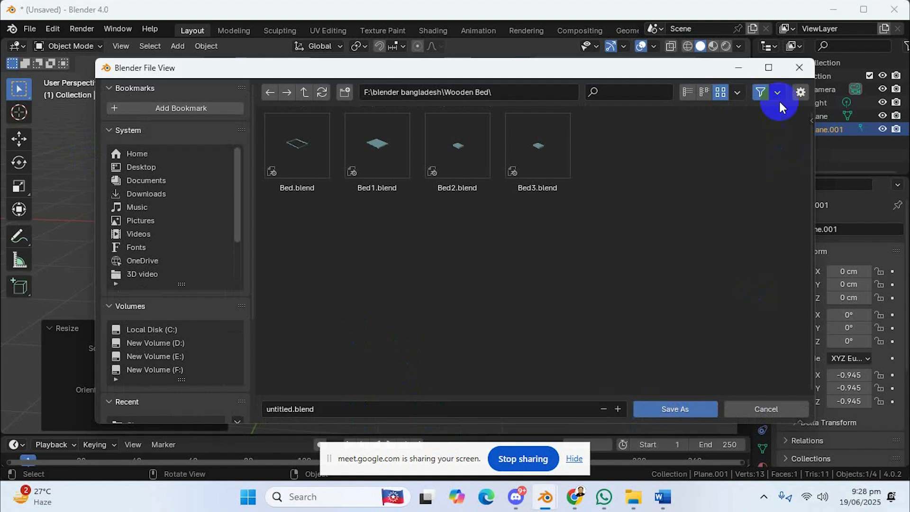
left_click(799, 68)
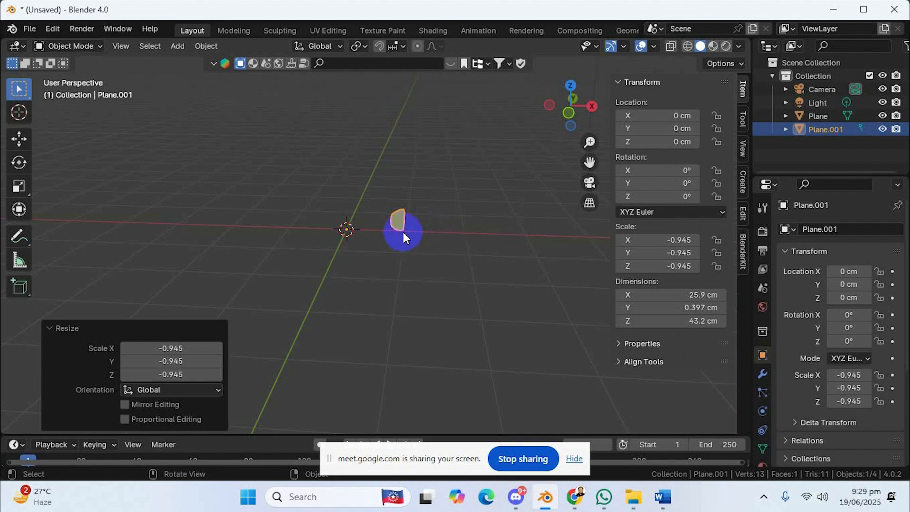
- Delete the D-shaped mesh and add a 200 cm mesh plane at the origin
left_click(401, 226)
key("Delete")
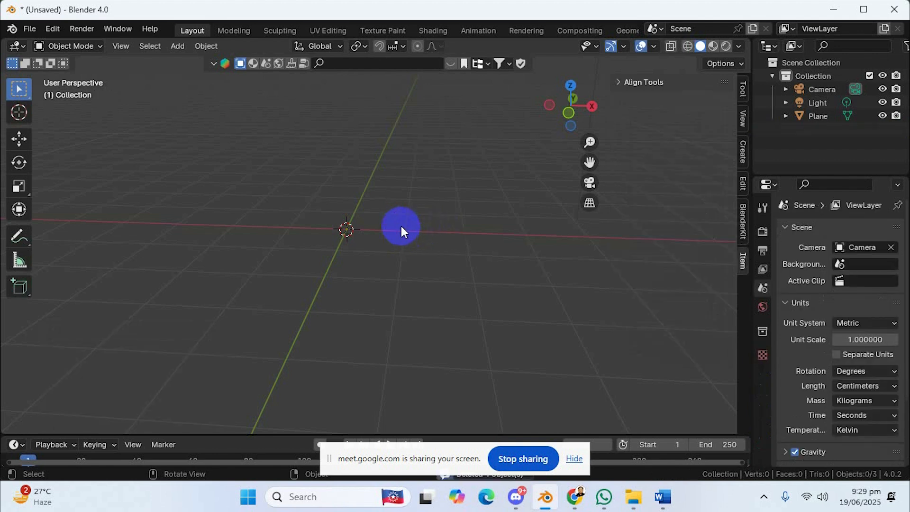
key("shift+a")
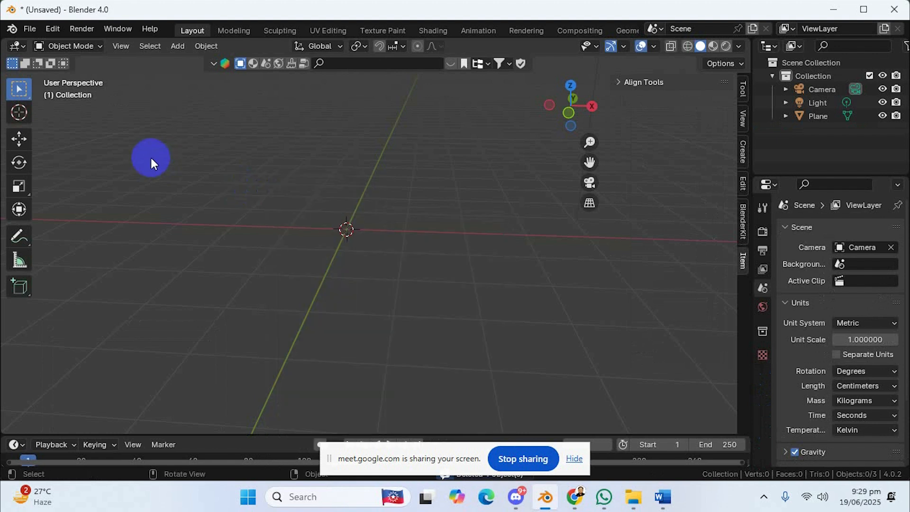
key("shift+a")
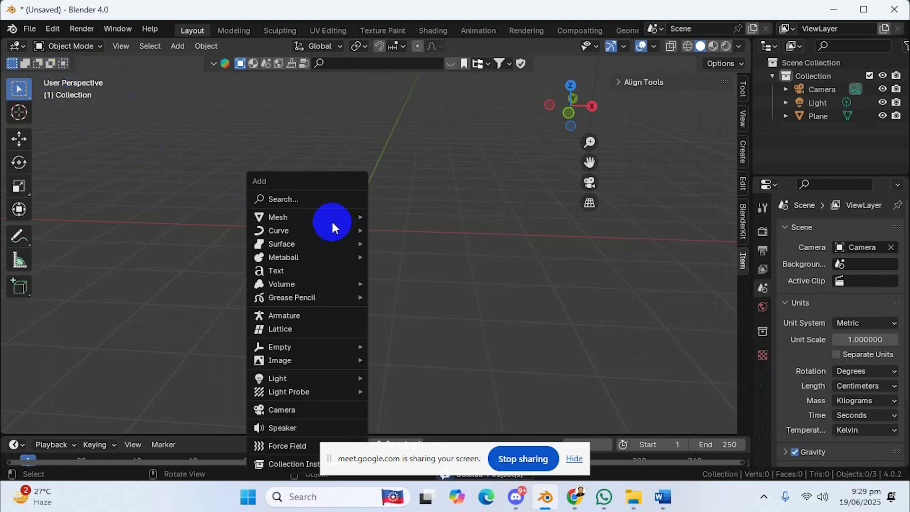
mouse_move(325, 216)
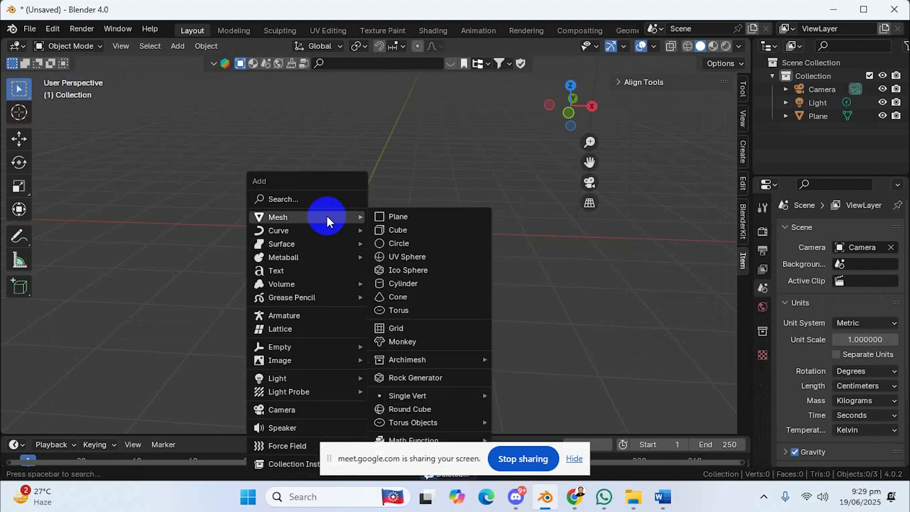
left_click(418, 217)
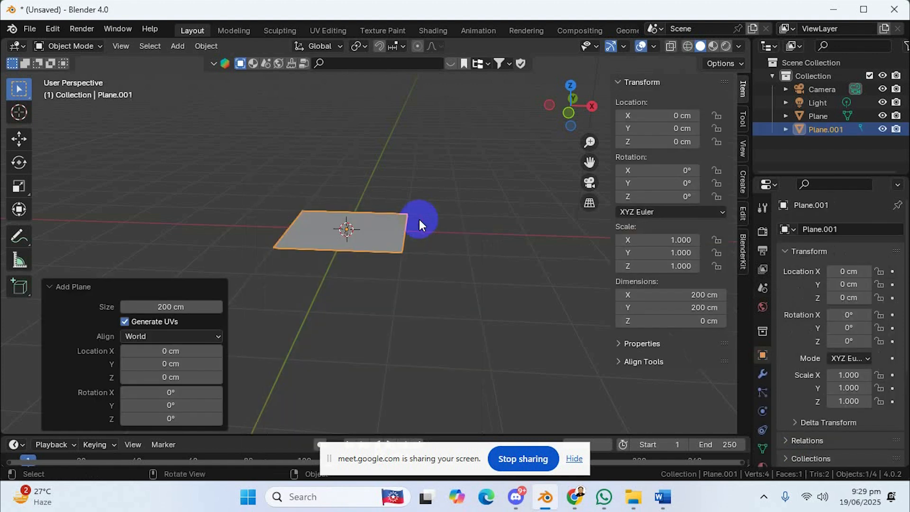
- Toggle the plane between Object Mode and Edit Mode, finishing in Edit Mode
middle_click_drag(192, 222, 62, 133)
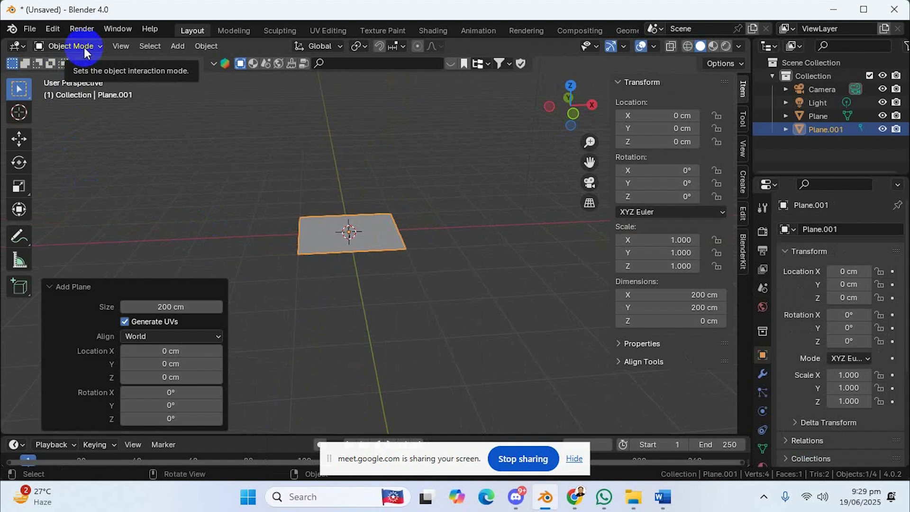
key("Tab")
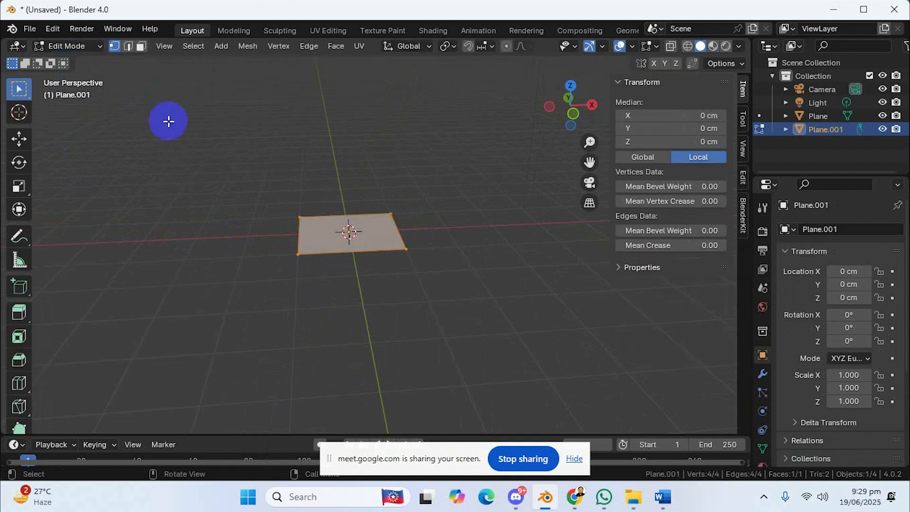
key("Tab")
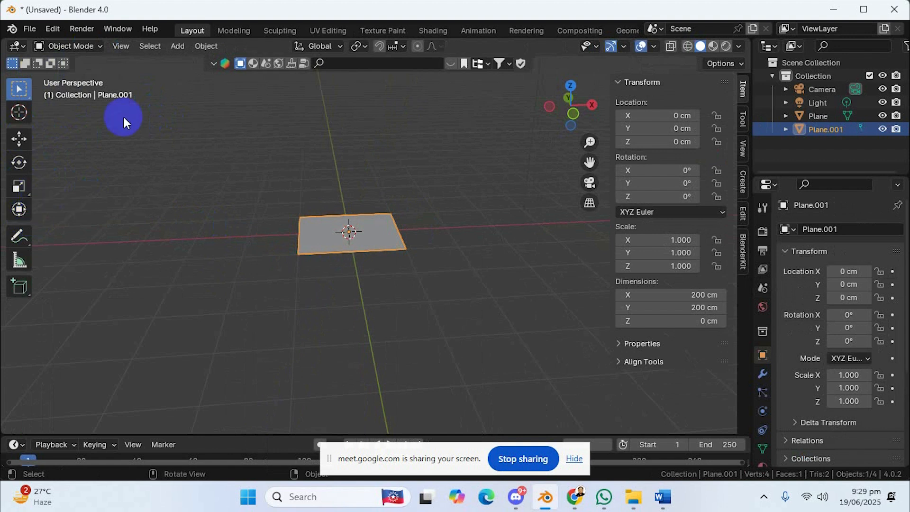
key("Tab")
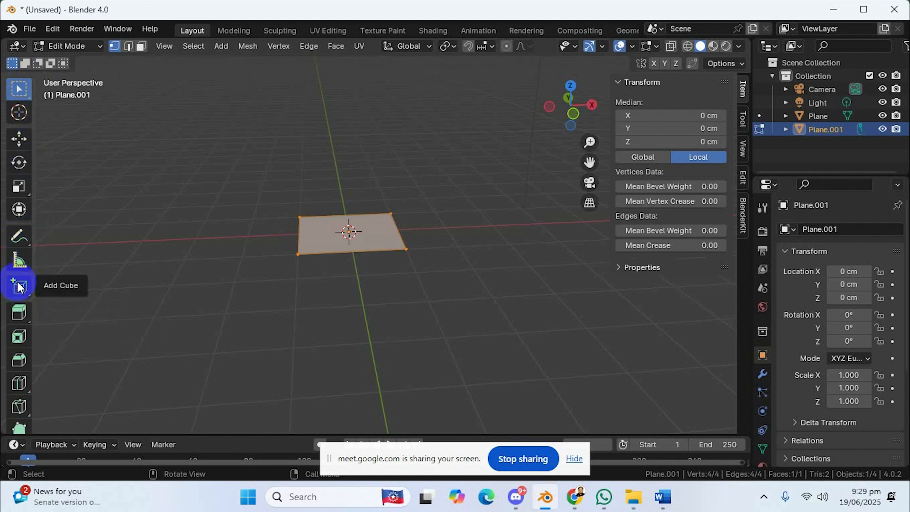
- Activate the Extrude Region tool to inspect its gizmo on the plane, clear the selection, and return to the Select Box tool
left_click(18, 314)
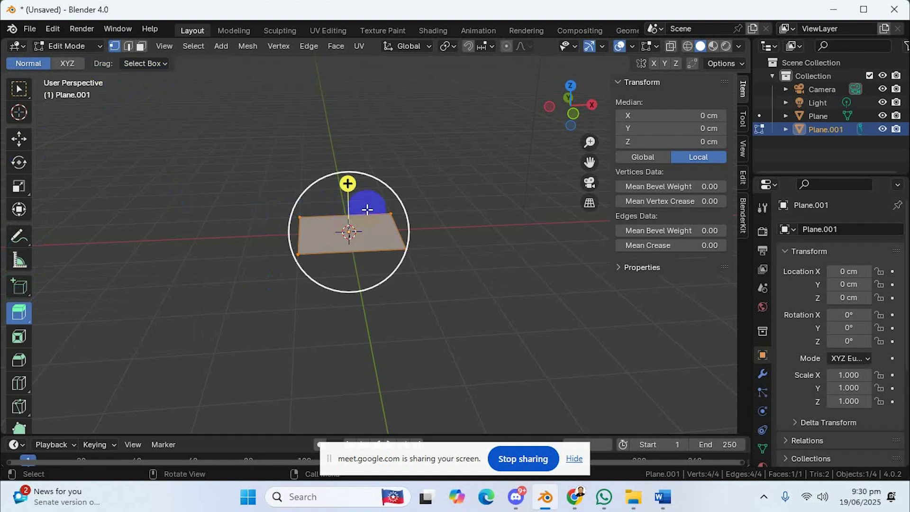
scroll(374, 201, "up", 2)
middle_click_drag(393, 210, 384, 204)
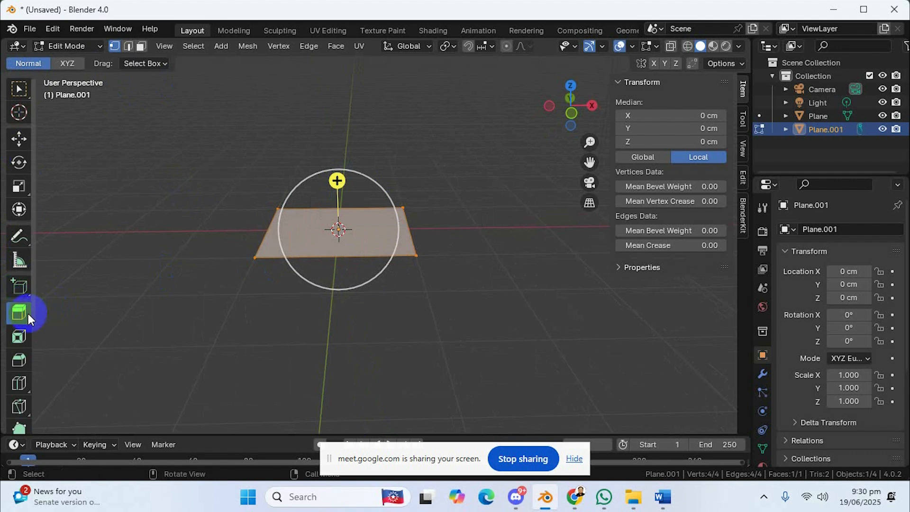
left_click(480, 248)
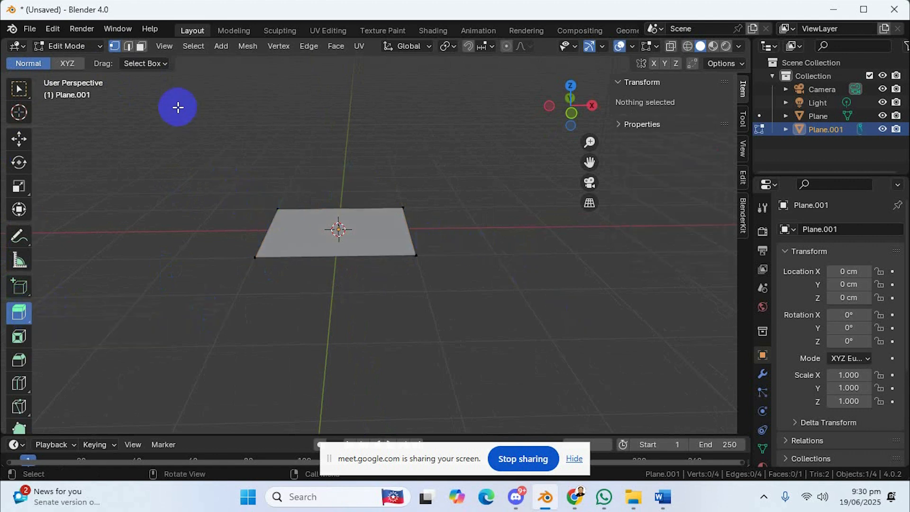
left_click(19, 88)
left_click(65, 119)
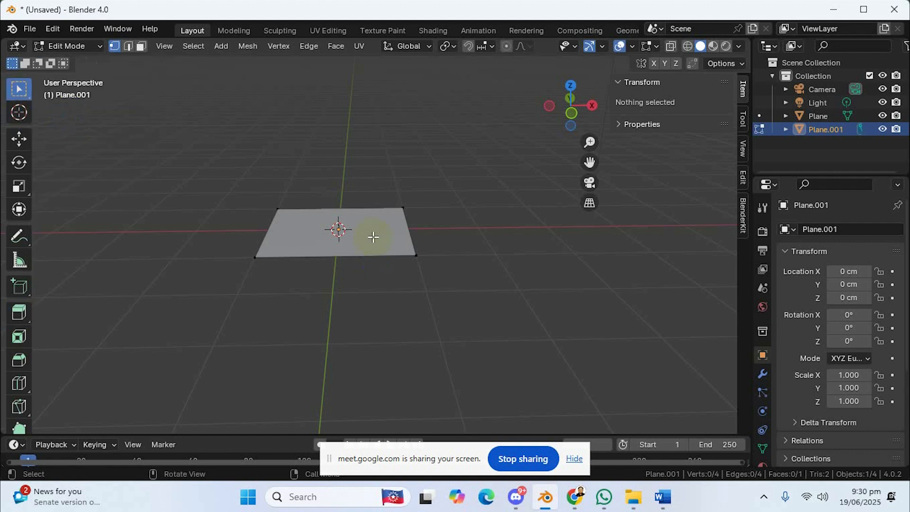
- Extrude the plane's face upward by about 51 cm in face select mode, and undo the extrusion
left_click(142, 47)
left_click(361, 236)
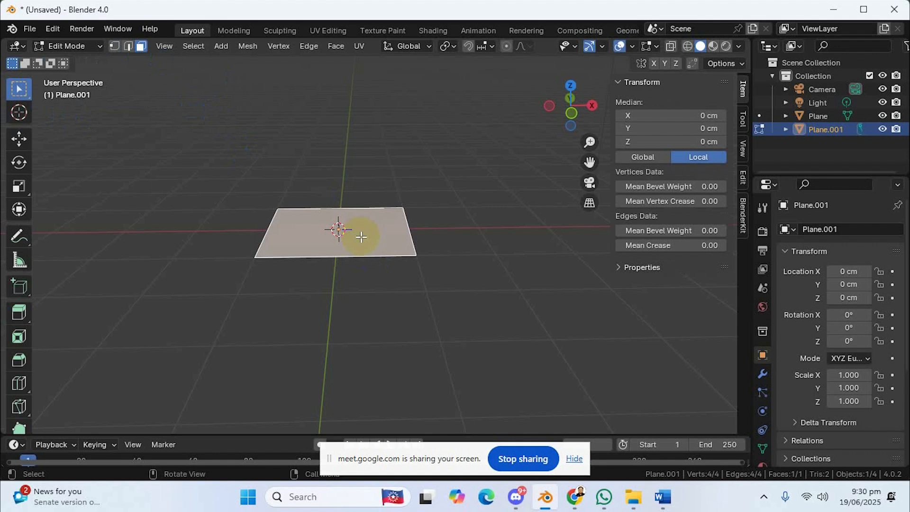
key("e")
left_click(359, 202)
middle_click_drag(359, 202, 389, 230)
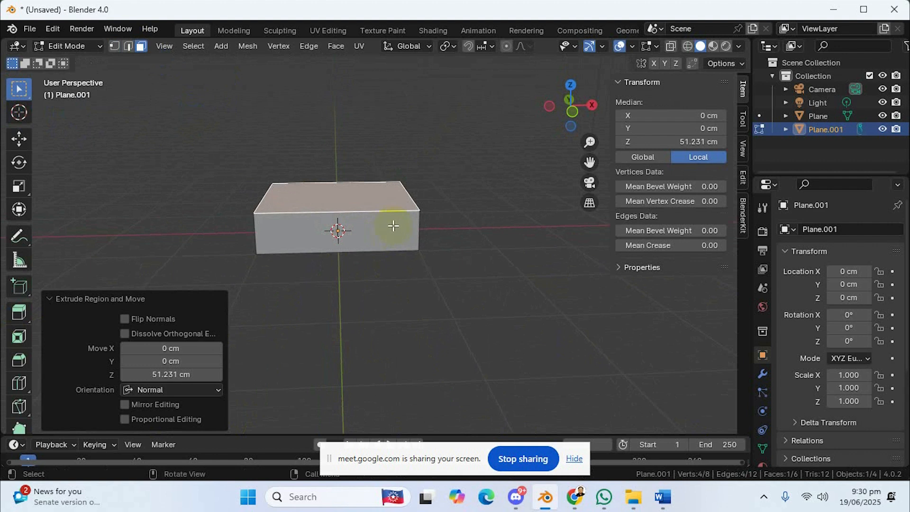
key("ctrl+z")
left_click(155, 78)
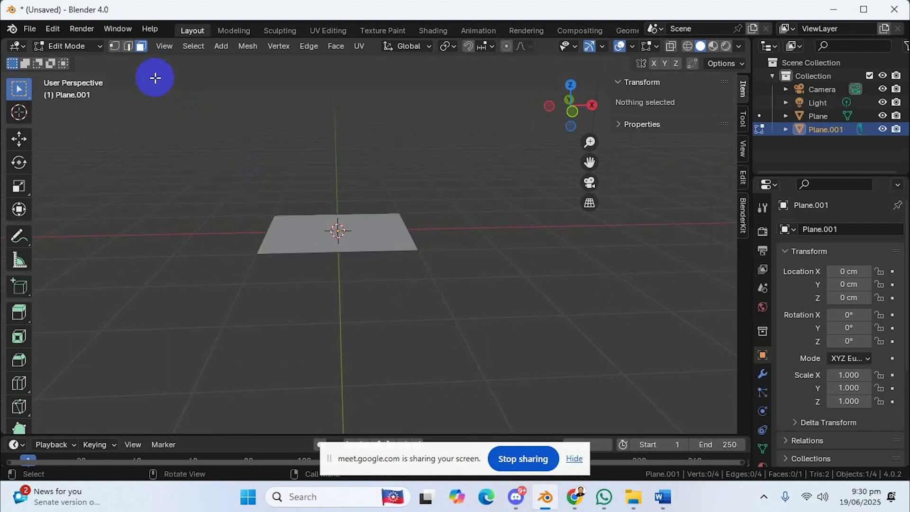
- In edge select mode, extrude the plane's front edge upward by about 89 cm in front view, and undo the extrusion
left_click(128, 46)
left_click(313, 253)
middle_click_drag(357, 267, 368, 319)
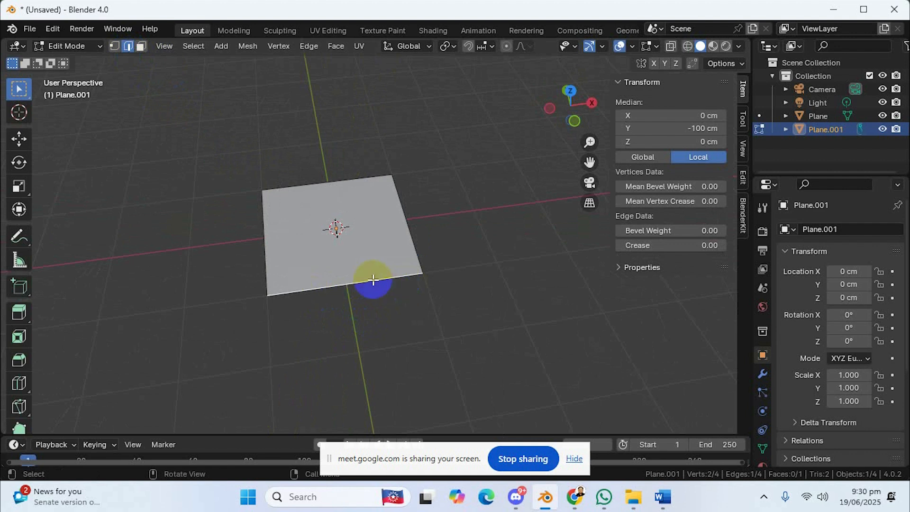
middle_click_drag(353, 288, 361, 260)
key("KP_1")
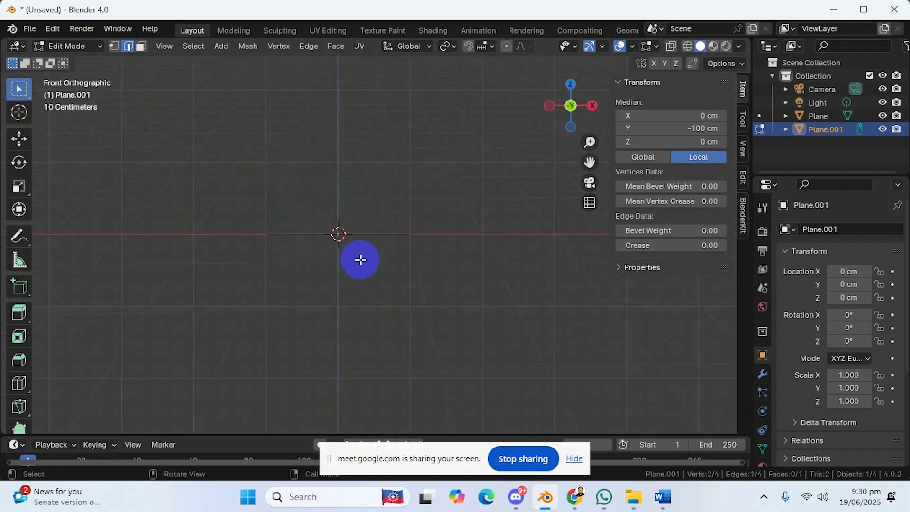
key("e")
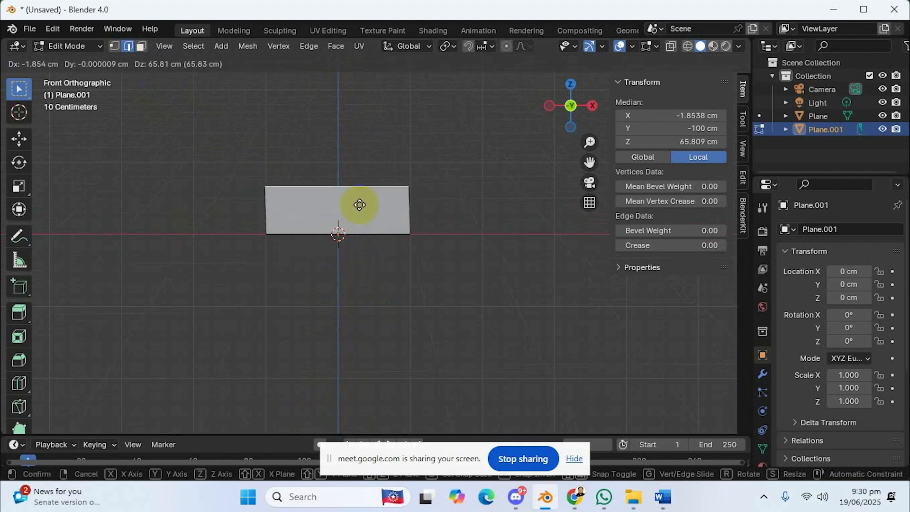
left_click(363, 188)
middle_click_drag(364, 189, 306, 214)
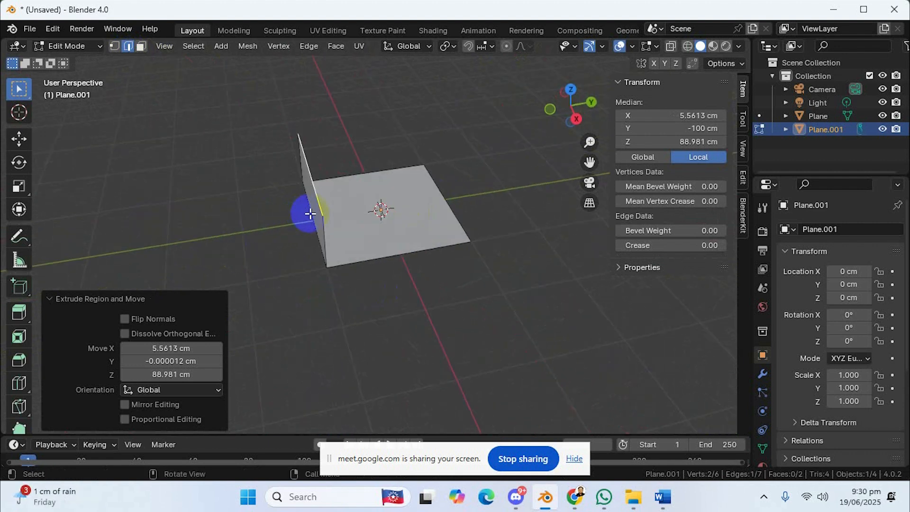
middle_click_drag(358, 252, 477, 201)
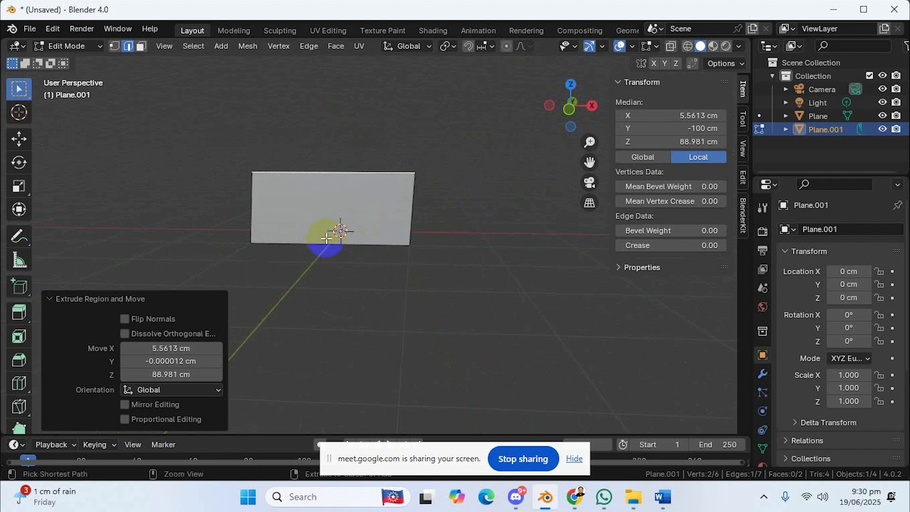
key("ctrl+z")
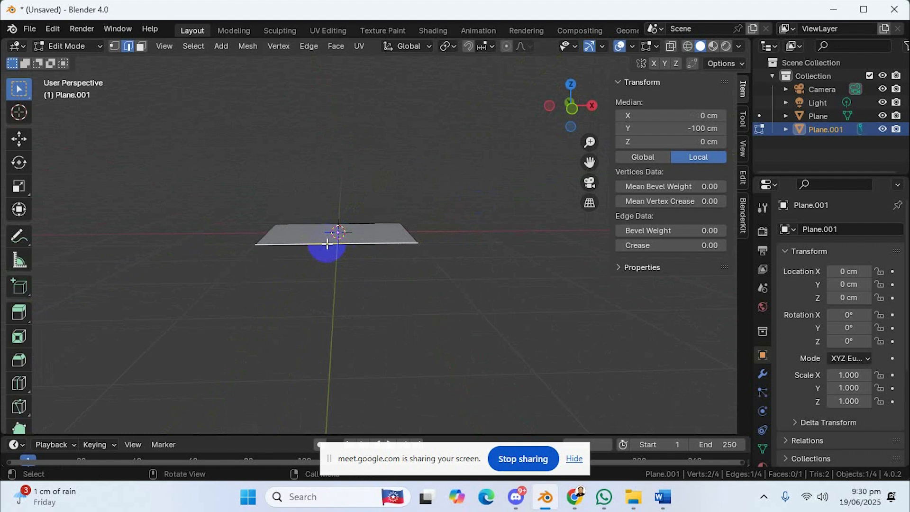
- Extrude the plane's front edge upward by about 46 cm from a perspective view, check its slant, and undo the extrusion
middle_click_drag(327, 244, 318, 288)
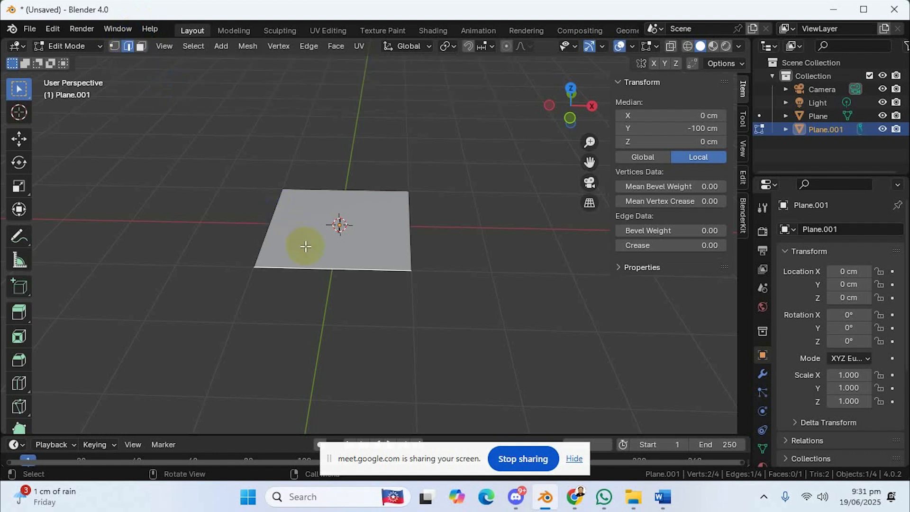
middle_click_drag(313, 269, 346, 252)
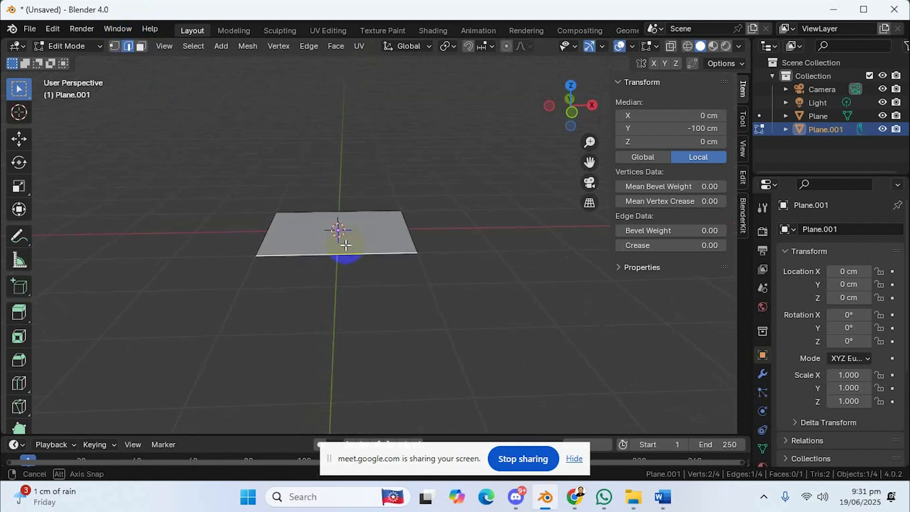
key("g")
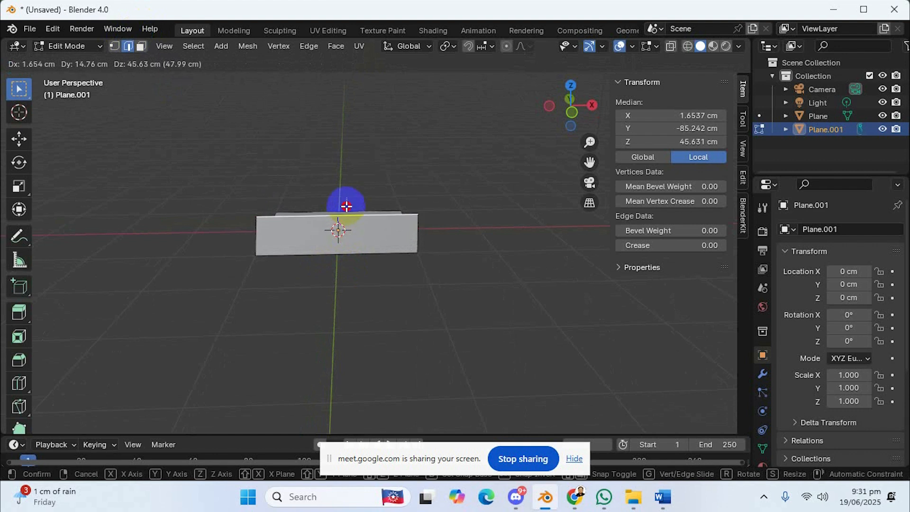
left_click(346, 205)
middle_click_drag(437, 248, 365, 229)
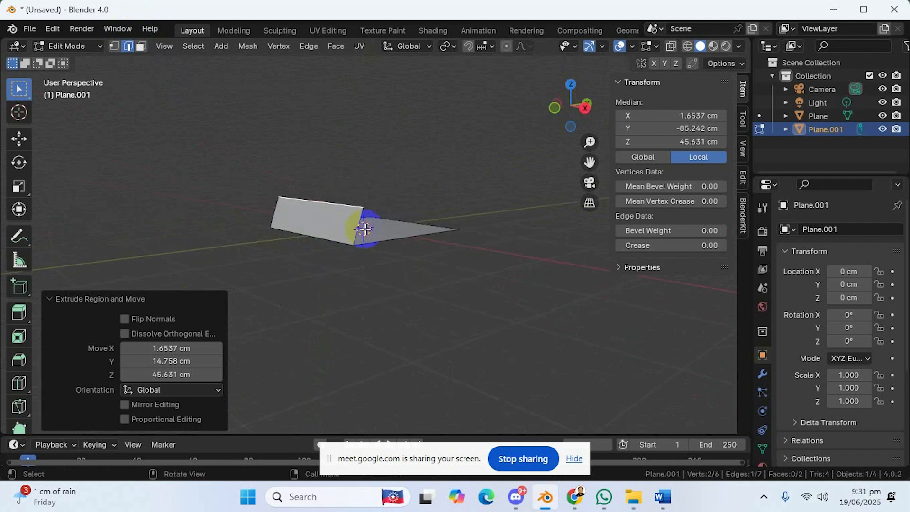
key("KP_1")
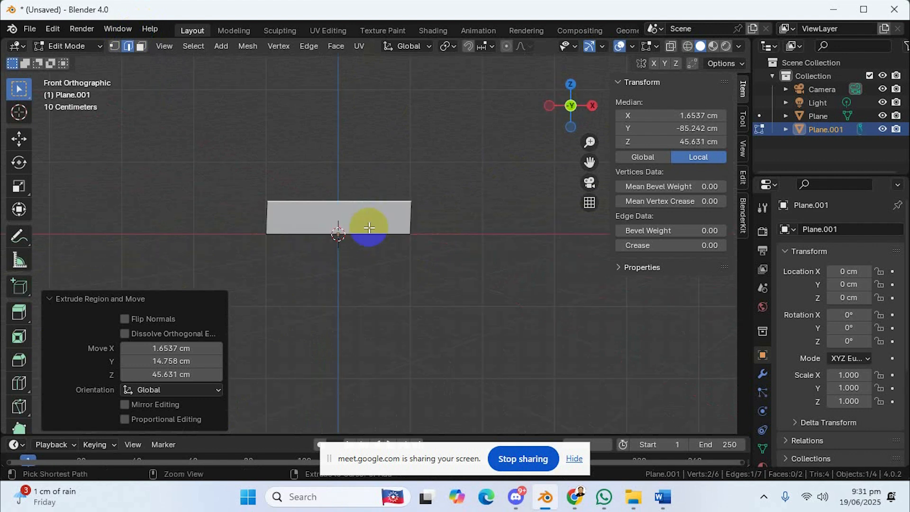
key("ctrl+z")
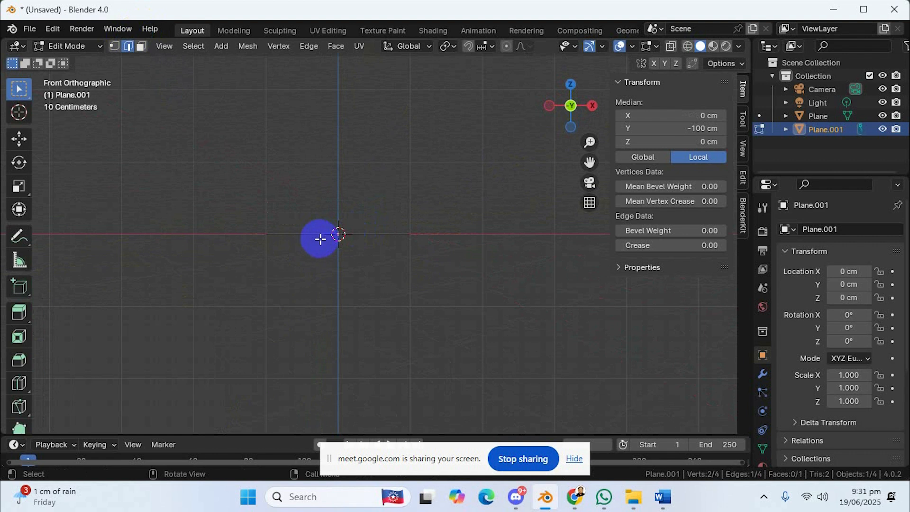
- Extrude the plane's front edge upward by about 44 cm in front view, inspect the resulting wall, and undo the extrusion
middle_click_drag(320, 239, 317, 254)
key("KP_1")
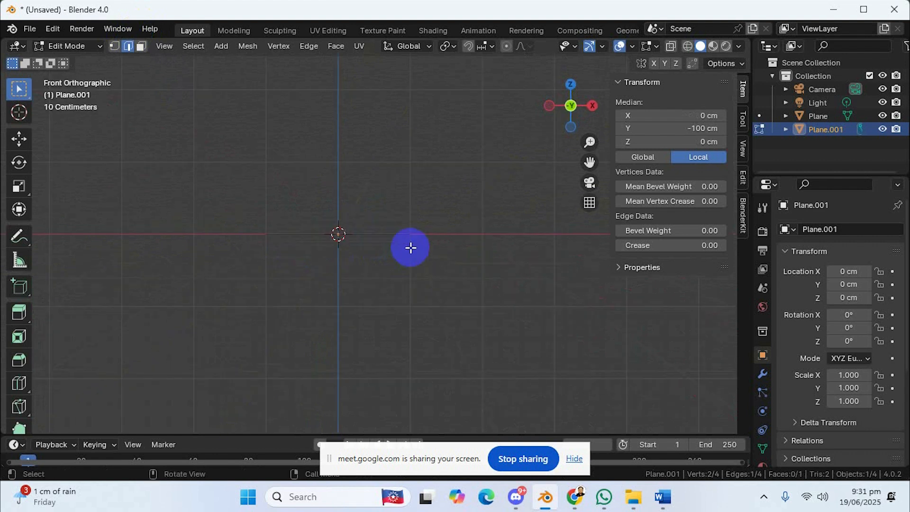
key("g")
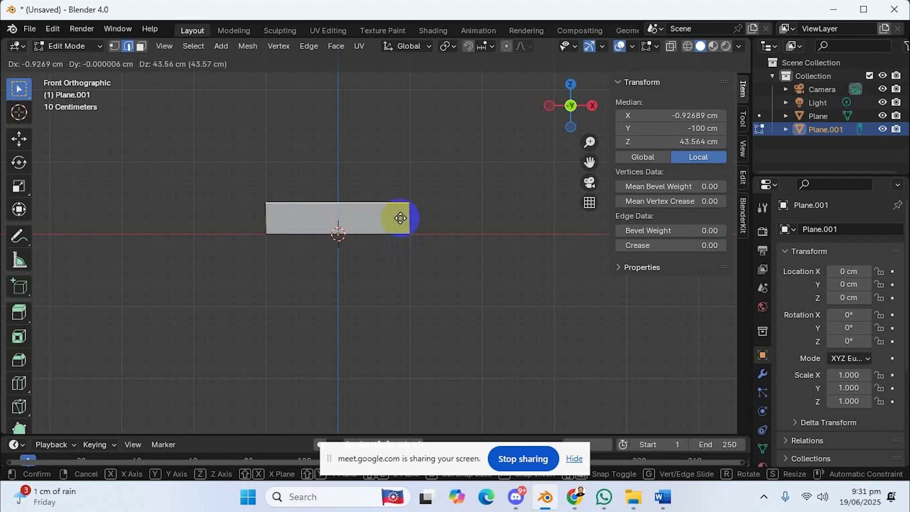
left_click(400, 218)
middle_click_drag(429, 213, 373, 252)
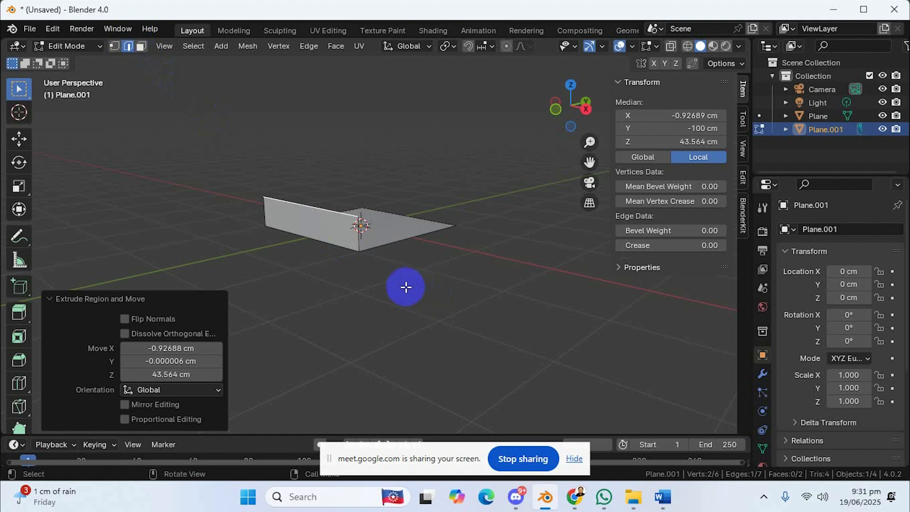
middle_click_drag(406, 287, 475, 280)
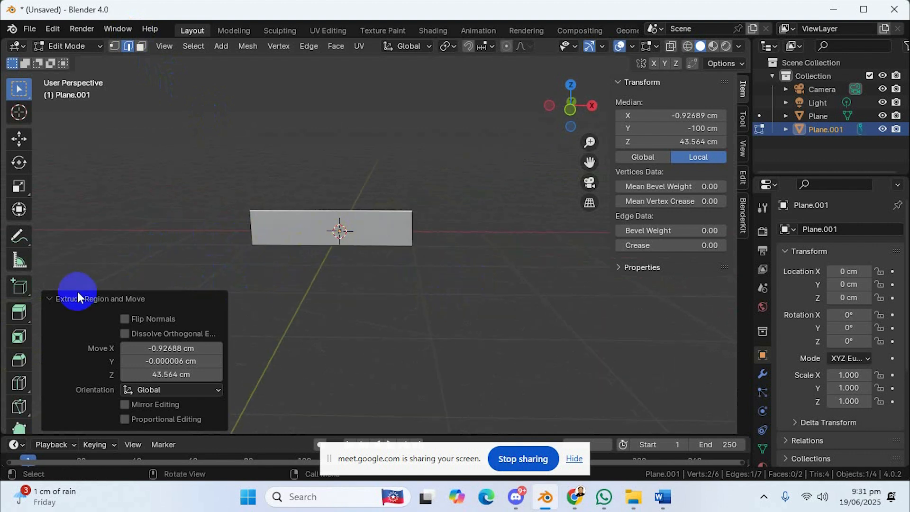
left_click(208, 235)
key("ctrl+z")
key("ctrl+z")
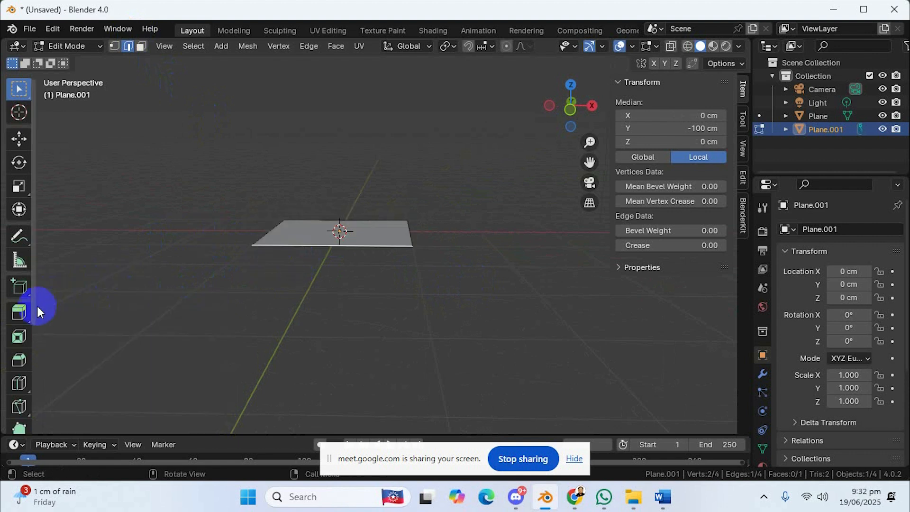
- In top view and face select mode, select the plane's face and inset it by about 14.74 cm
scroll(28, 310, "down", 1)
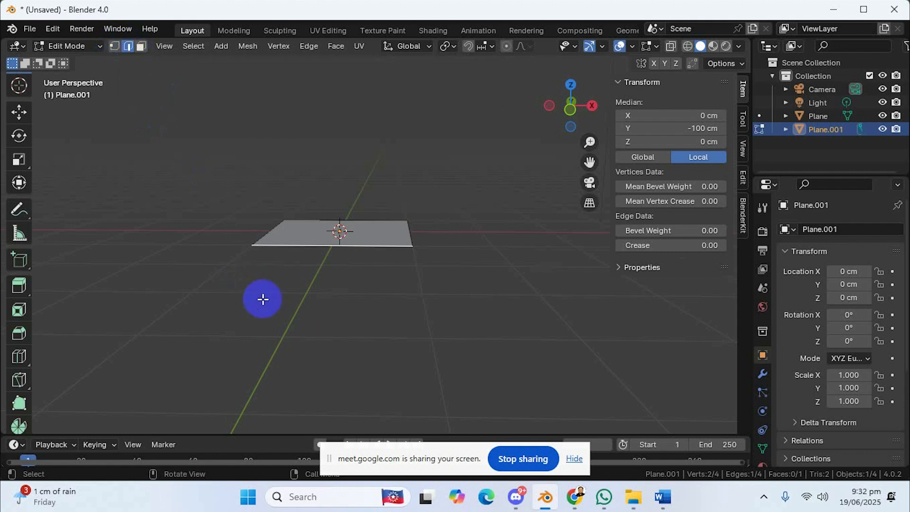
middle_click_drag(265, 299, 331, 354)
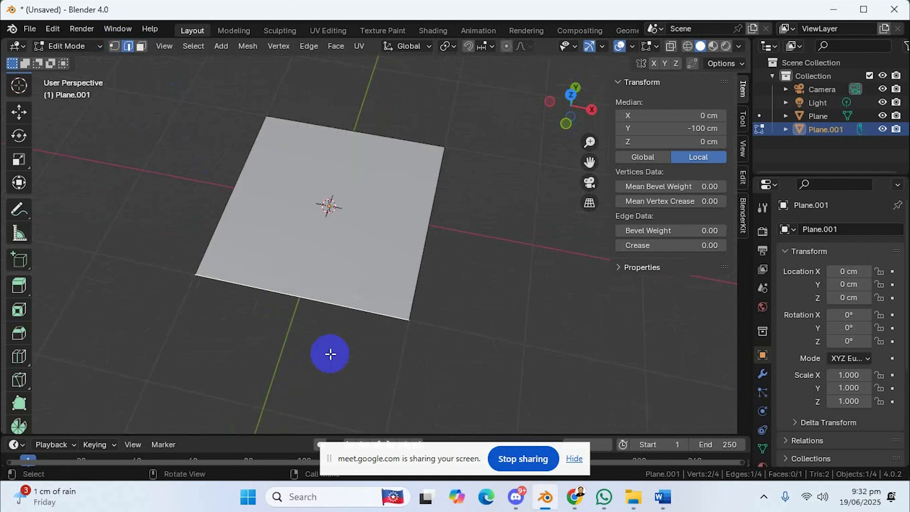
key("KP_7")
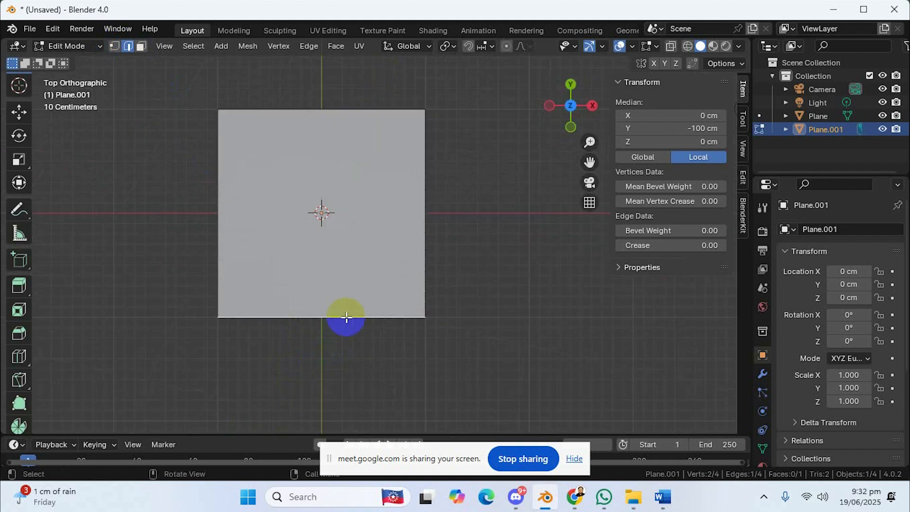
scroll(345, 317, "down", 1)
left_click(142, 48)
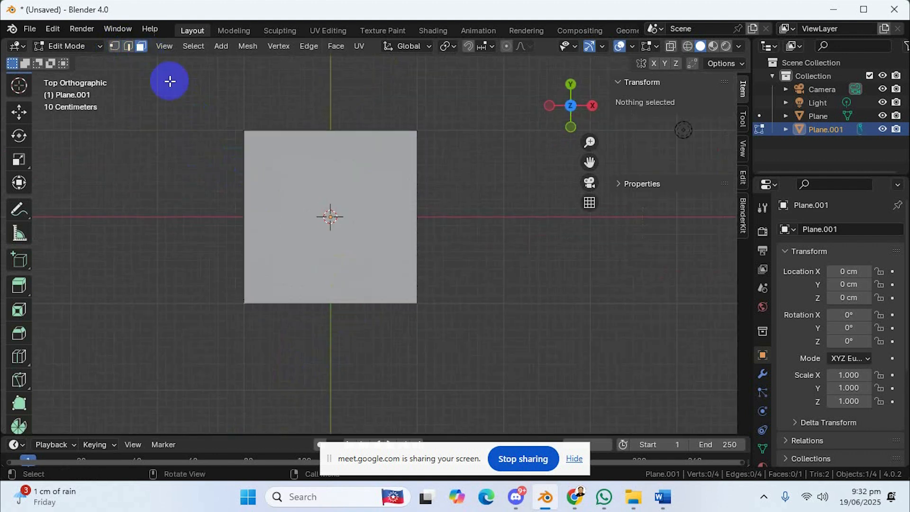
key("a")
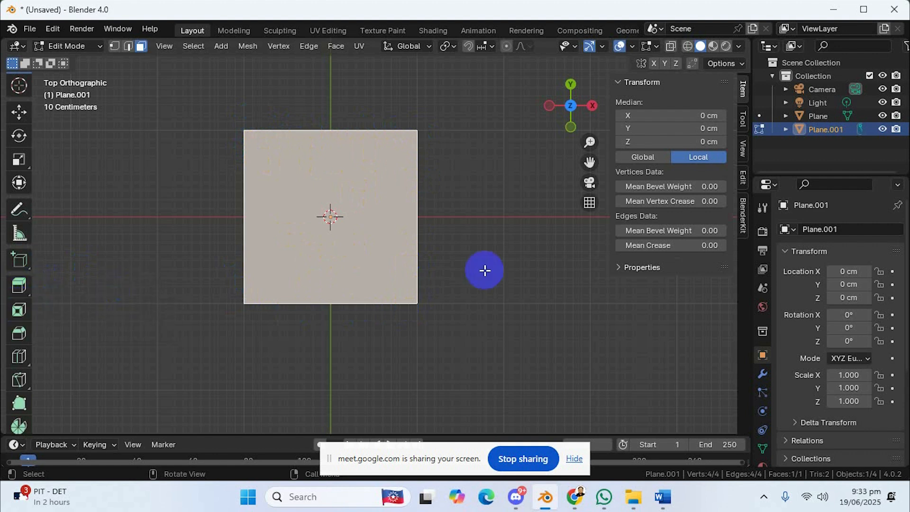
key("i")
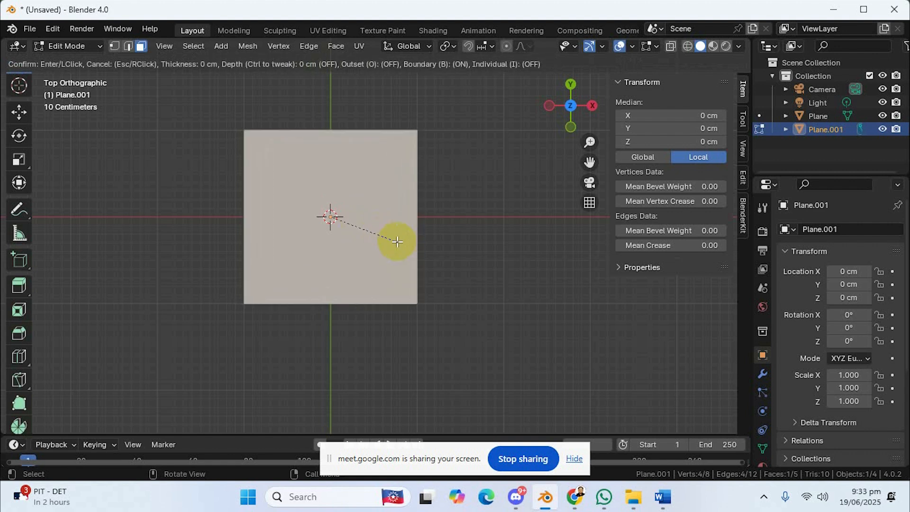
left_click(371, 228)
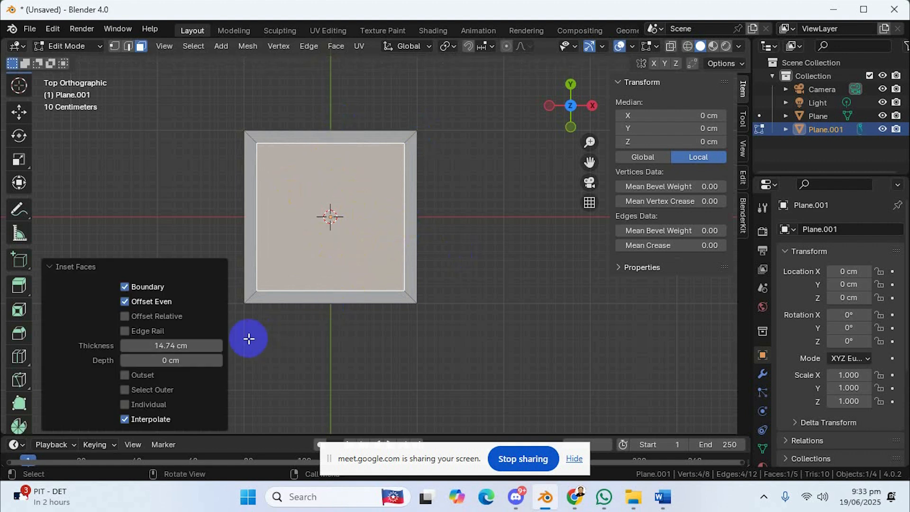
- Set the inset's thickness to 24.64 cm and its depth to -25.6 cm
middle_click_drag(249, 338, 242, 303)
left_click_drag(172, 348, 259, 355)
left_click_drag(166, 362, 411, 360)
middle_click_drag(411, 360, 520, 277)
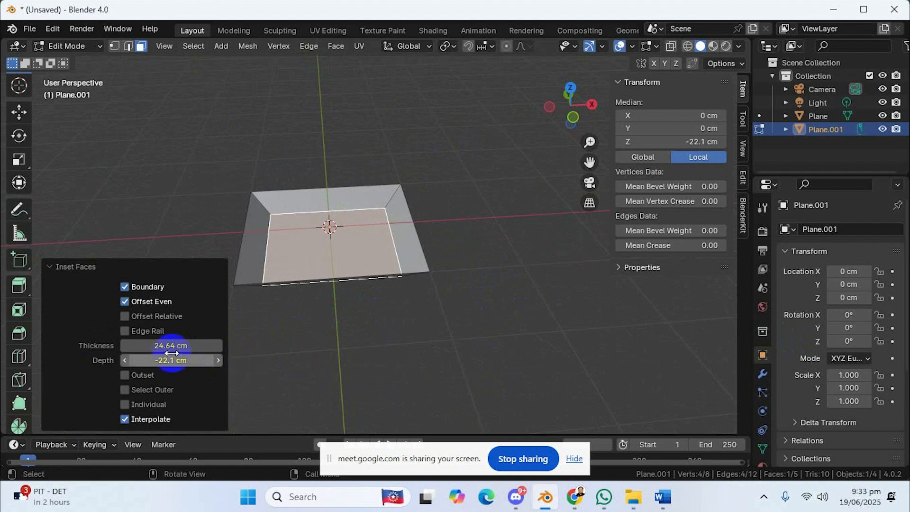
left_click_drag(172, 361, 164, 361)
- Move the inset face up by about 57 cm along Z with the Move tool, and undo the move
left_click(18, 113)
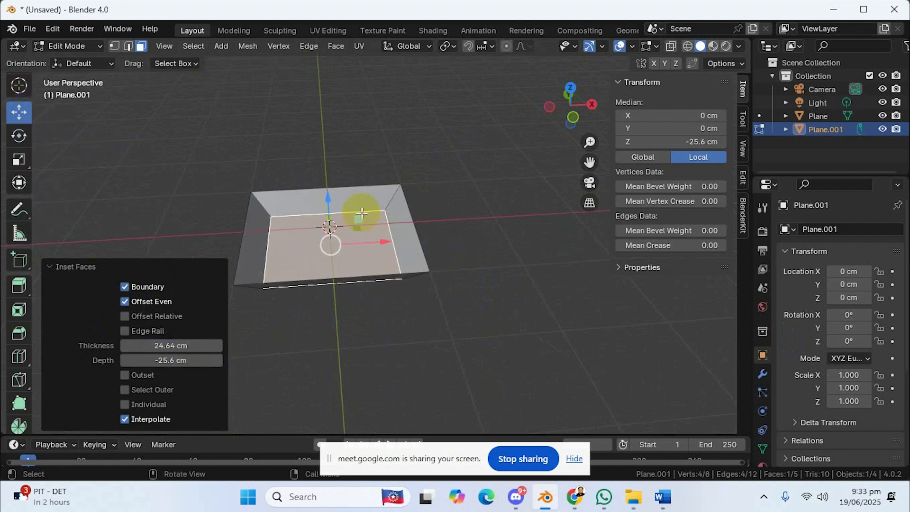
left_click_drag(330, 208, 339, 164)
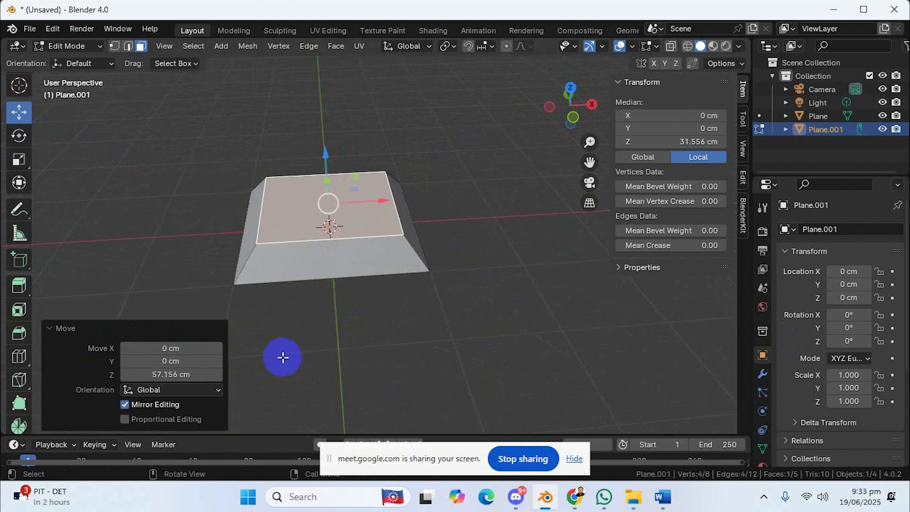
key("ctrl+z")
middle_click_drag(358, 317, 258, 310)
middle_click_drag(297, 287, 377, 275)
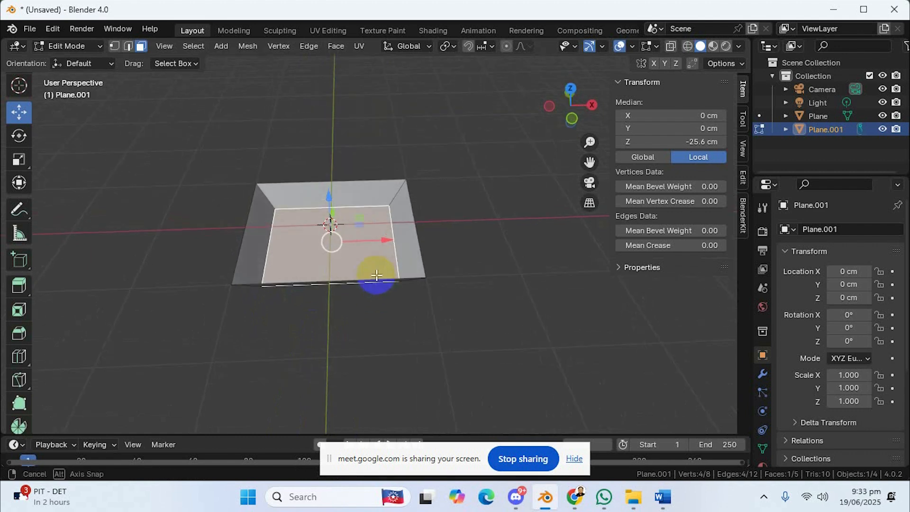
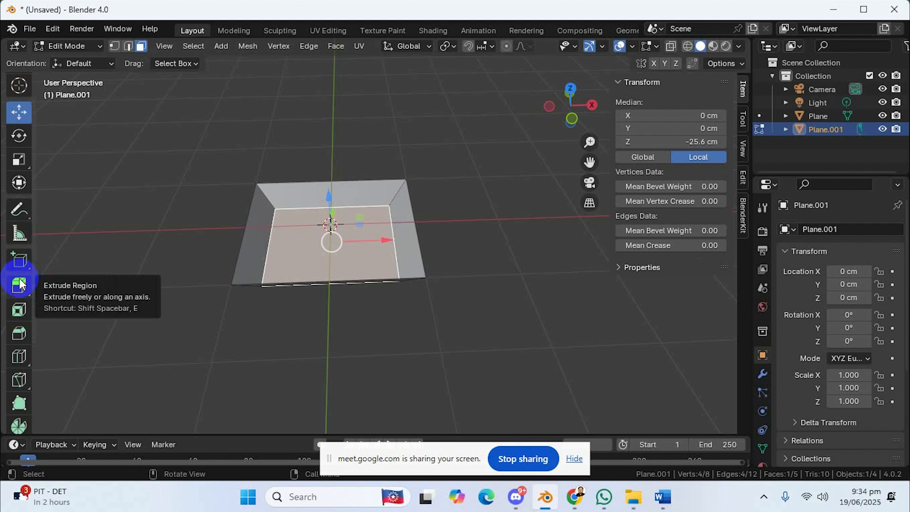
- Activate the Bevel tool and undo the face inset
left_click(19, 333)
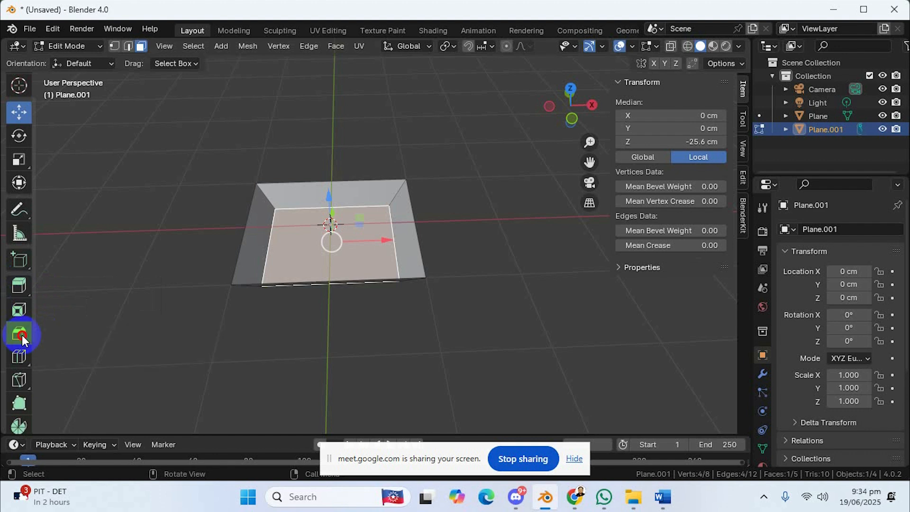
key("ctrl+z")
key("ctrl+z")
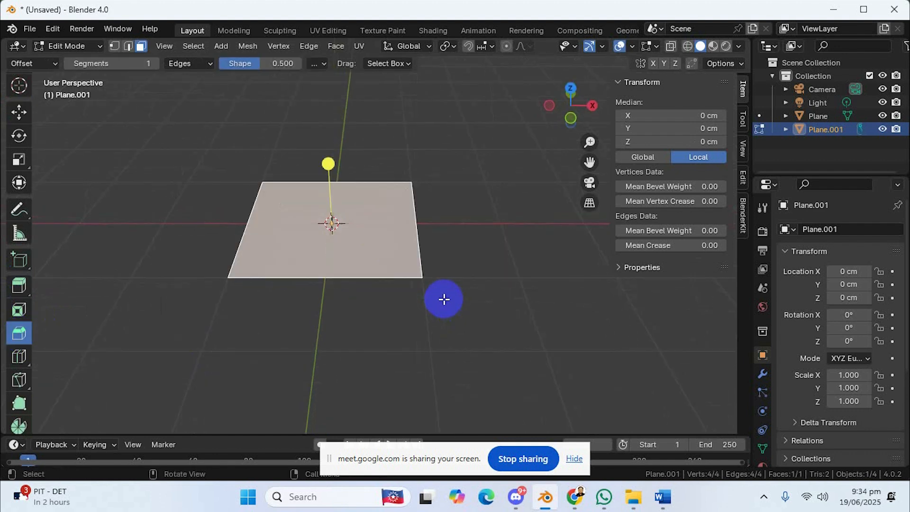
- Try to bevel the plane's face with a width of 190 cm in edges mode, and dismiss the bevel
left_click(193, 136)
middle_click_drag(260, 187, 269, 179)
middle_click_drag(309, 213, 209, 83)
left_click(315, 227)
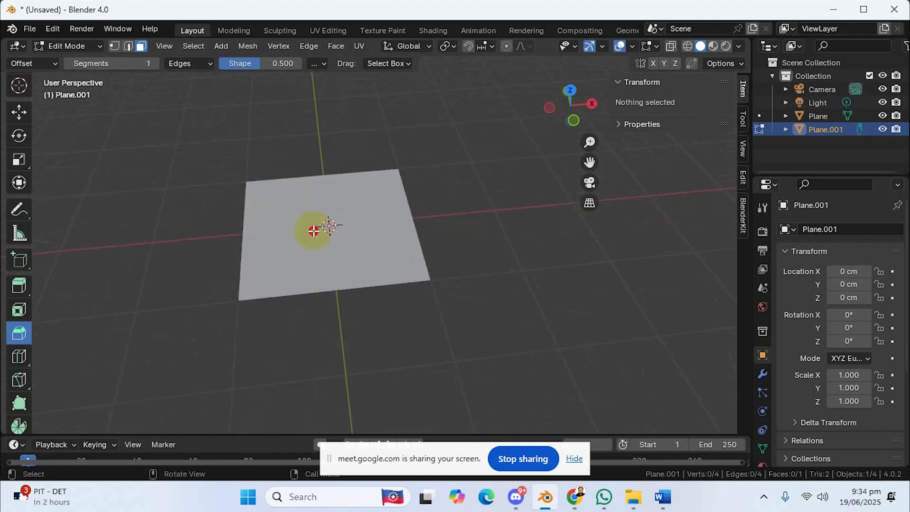
left_click_drag(325, 171, 505, 85)
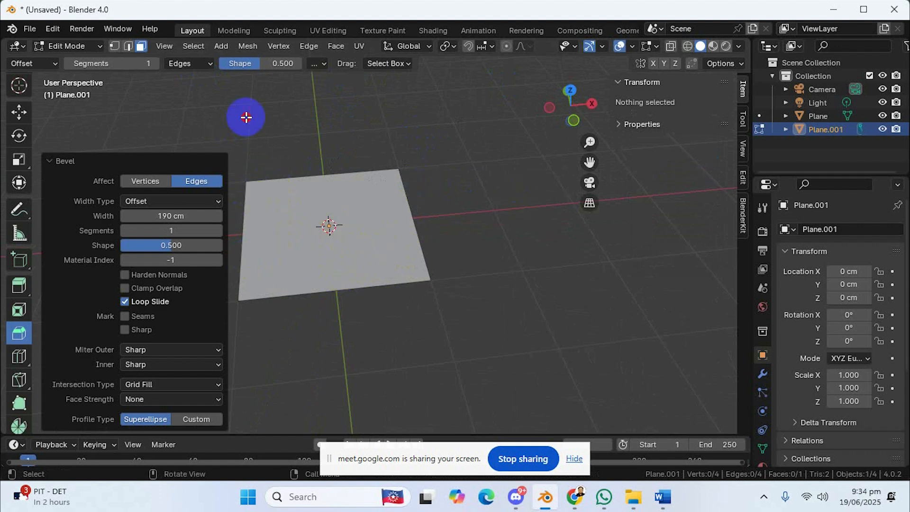
left_click(247, 117)
left_click(118, 46)
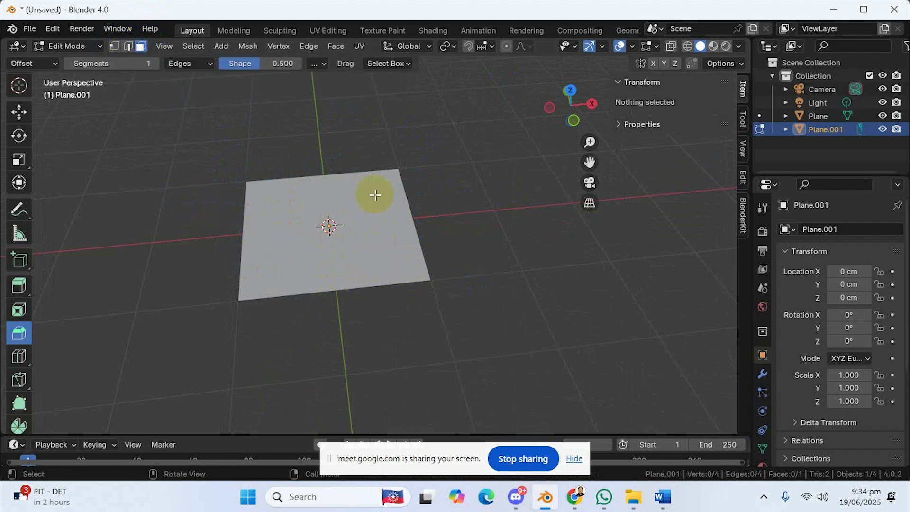
middle_click_drag(374, 193, 371, 201)
middle_click_drag(397, 242, 398, 224)
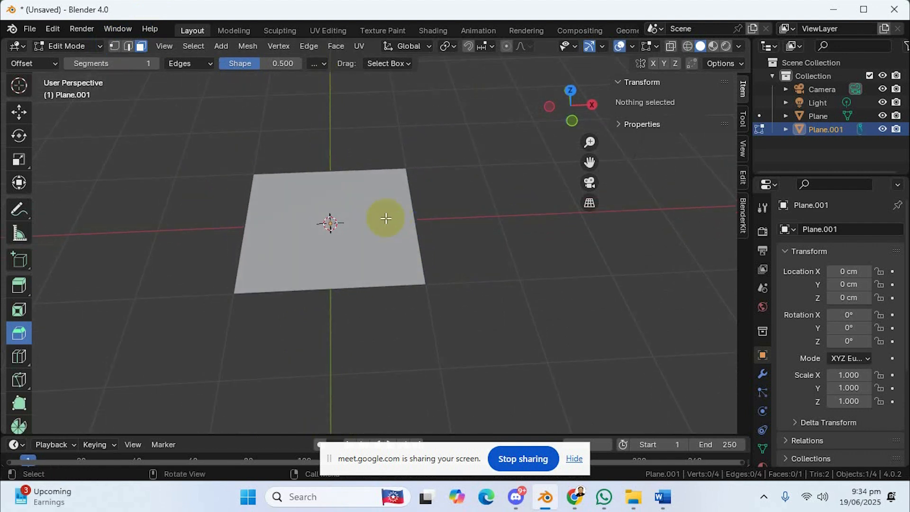
- Try to delete the plane's vertices in Edit Mode, and switch to Object Mode to delete the whole plane
key("x")
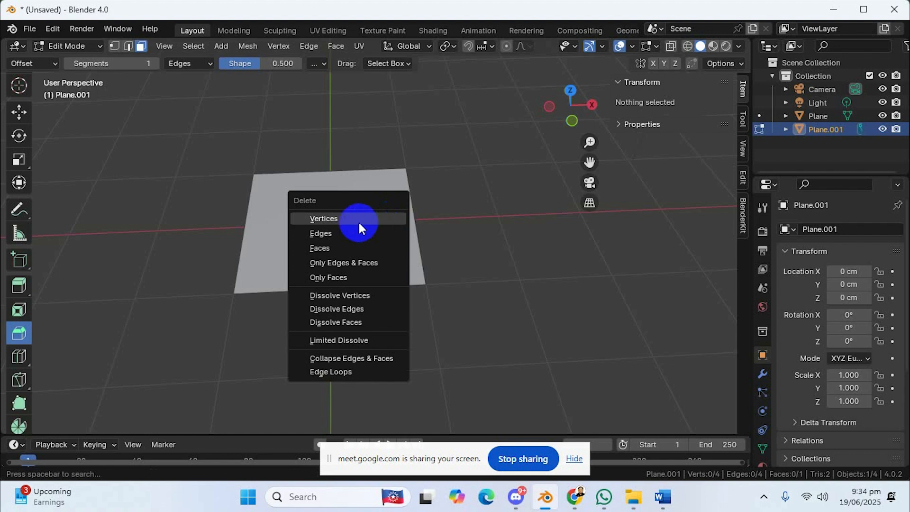
left_click(359, 223)
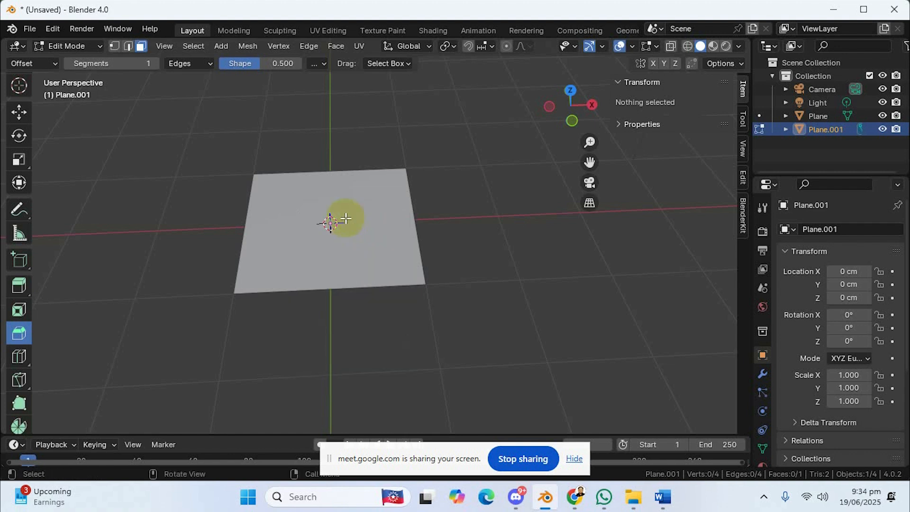
left_click(292, 142)
left_click(66, 46)
left_click(79, 57)
key("Delete")
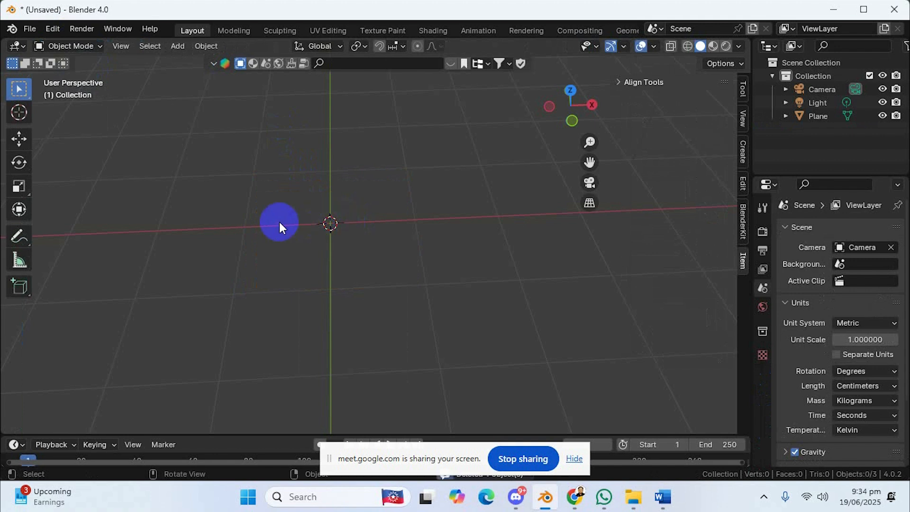
- Start adding a new object to the emptied scene
key("shift+a")
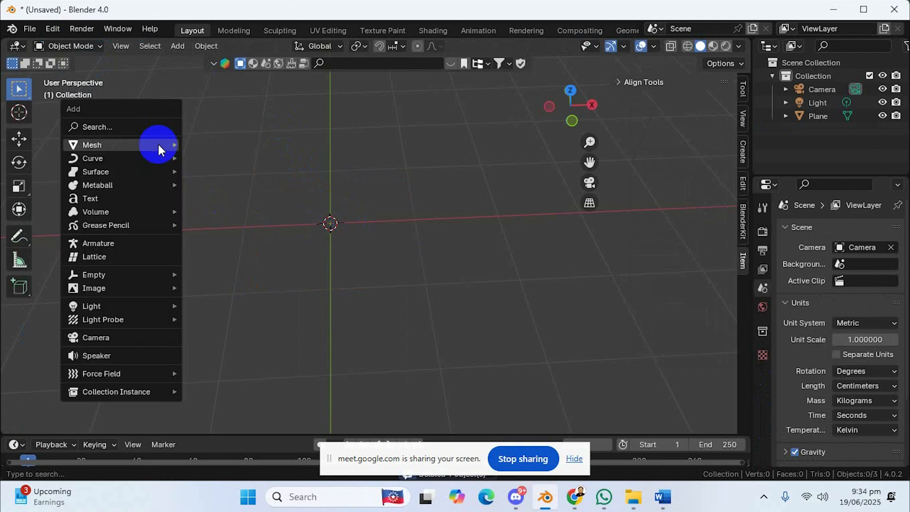
- Add a 200 cm cube mesh at the world origin and switch it to Edit Mode
mouse_move(142, 147)
left_click(214, 157)
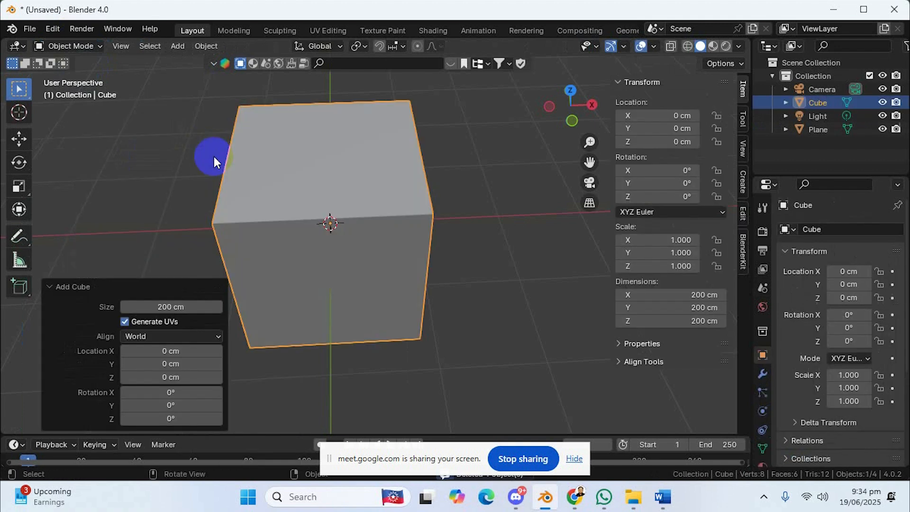
middle_click_drag(348, 212, 347, 175)
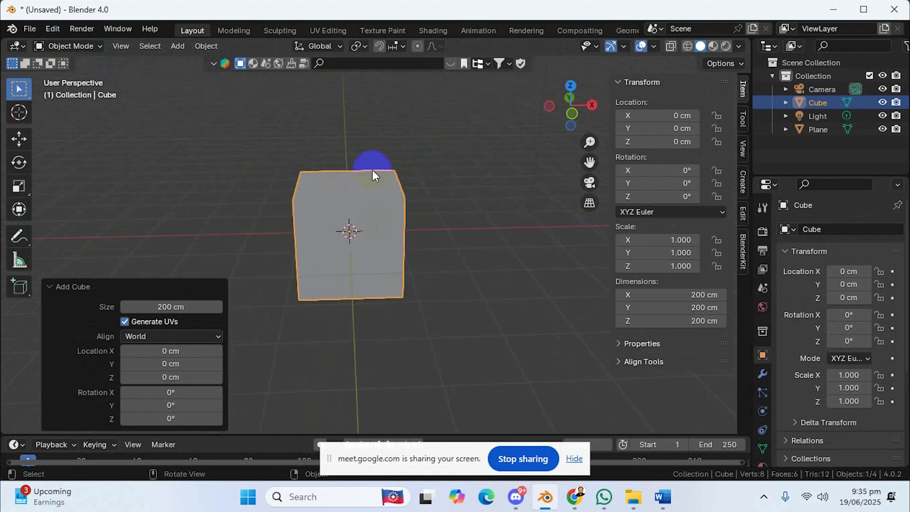
left_click(98, 47)
left_click(74, 77)
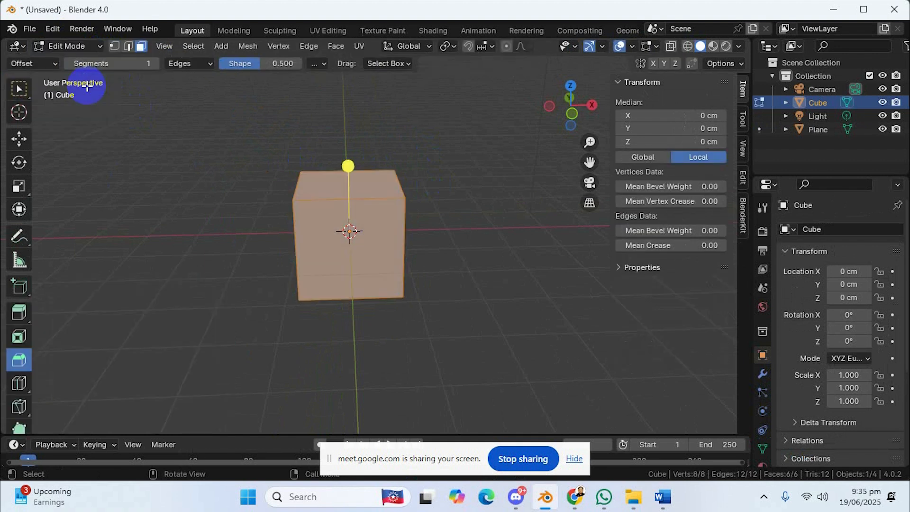
- Clear the selection, switch to edge selection and select the cube's four vertical edges
left_click(428, 299)
middle_click_drag(428, 298, 411, 268)
left_click(129, 46)
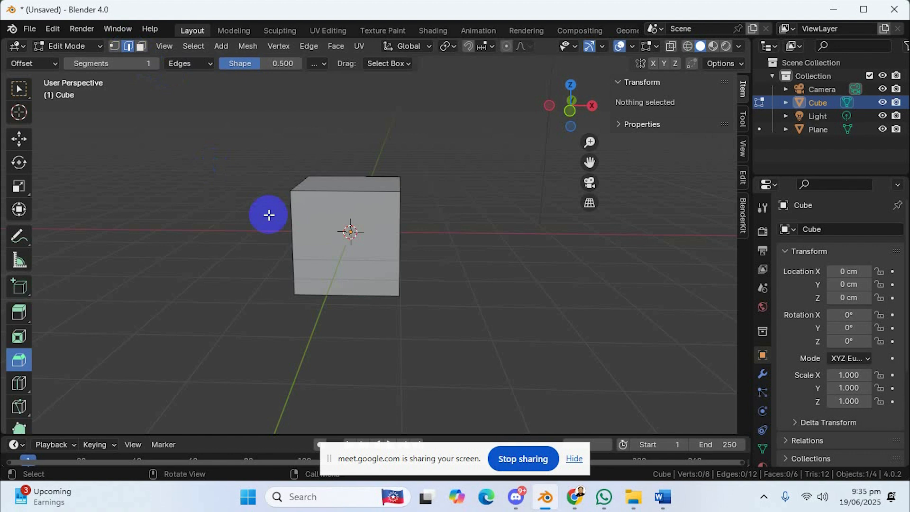
left_click(292, 250)
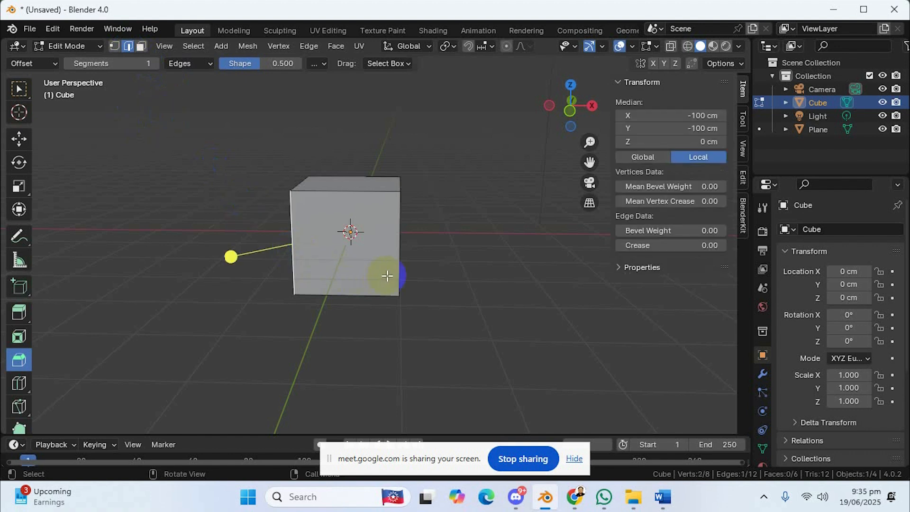
left_click(399, 250, "shift")
middle_click_drag(429, 270, 250, 280)
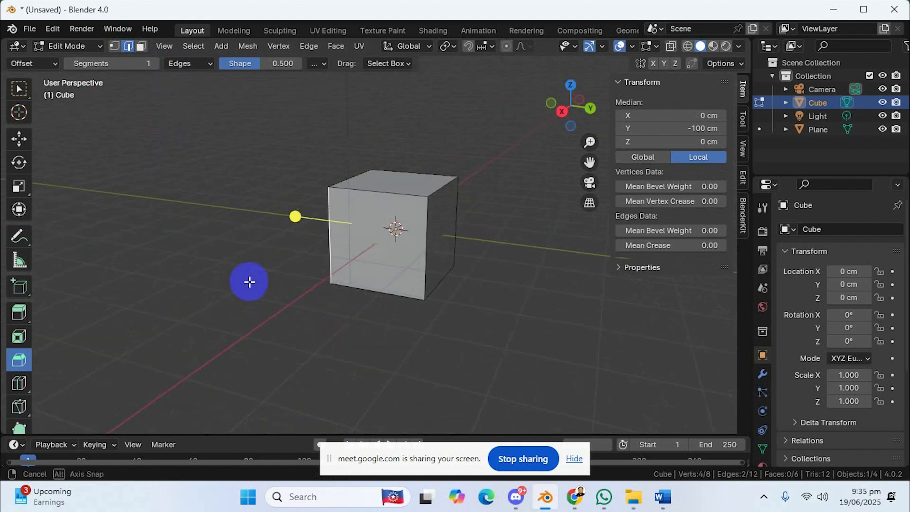
left_click(427, 262, "shift")
middle_click_drag(534, 311, 392, 313)
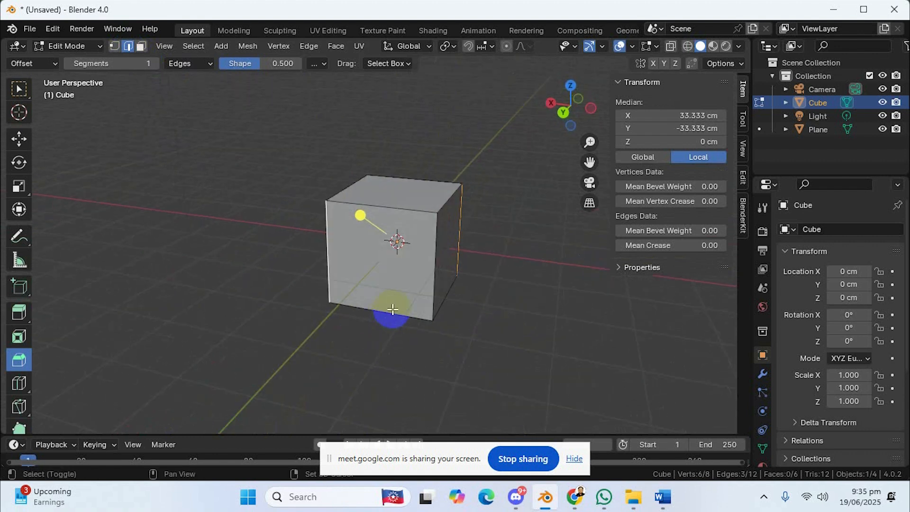
left_click(434, 266, "shift")
middle_click_drag(435, 265, 567, 379)
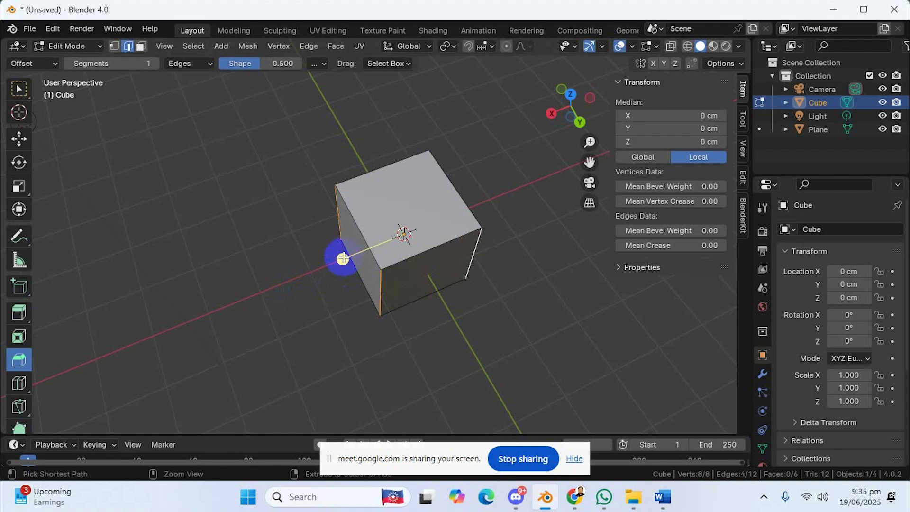
- Bevel the four vertical edges, adjusting the bevel to a width of 68.4 cm and 6 segments
left_click_drag(342, 258, 303, 269)
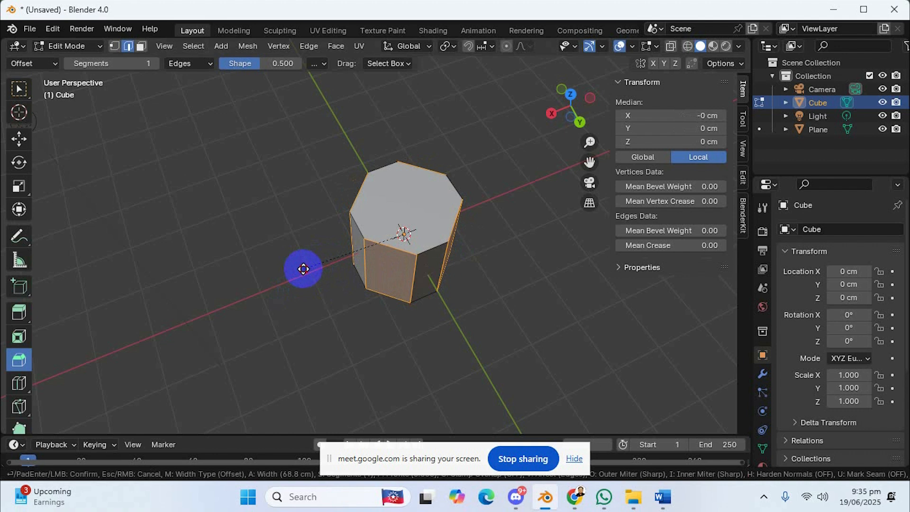
scroll(304, 269, "up", 3)
scroll(304, 269, "down", 3)
scroll(303, 269, "up", 4)
scroll(303, 268, "down", 4)
scroll(303, 269, "up", 3)
scroll(304, 268, "down", 3)
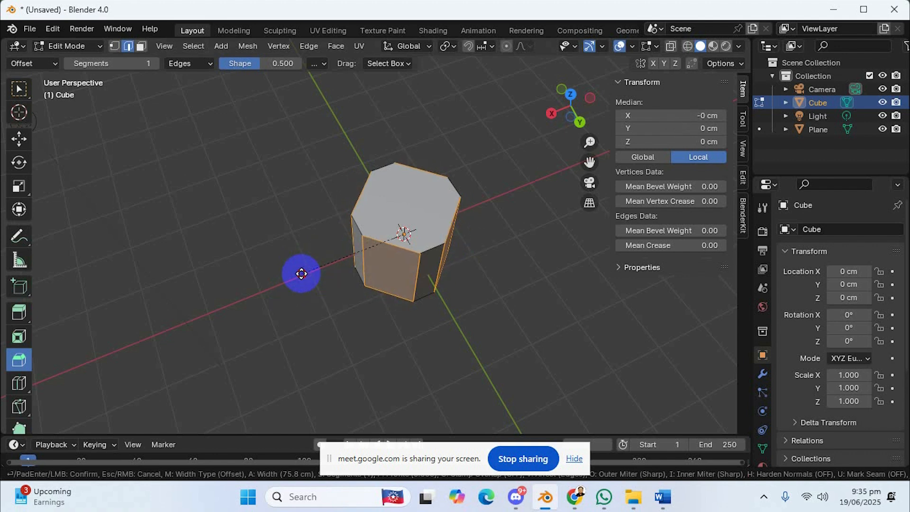
scroll(302, 274, "up", 3)
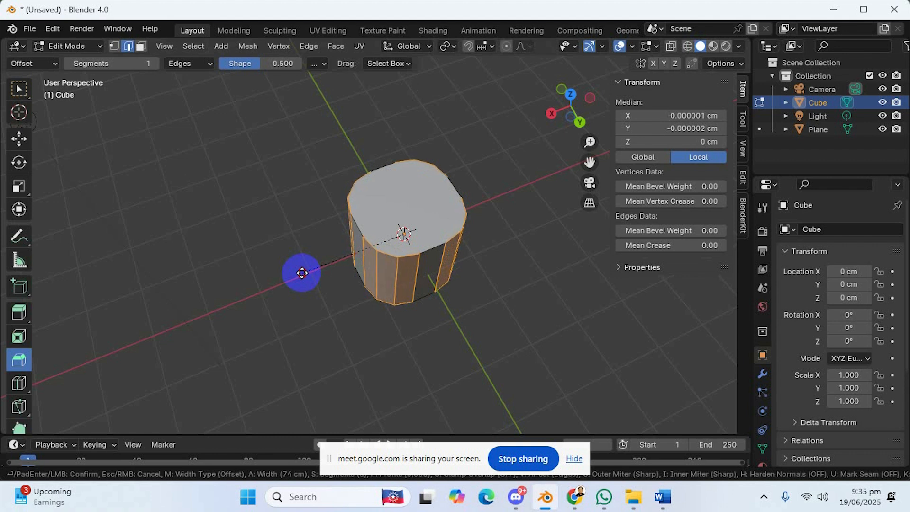
scroll(302, 273, "up", 2)
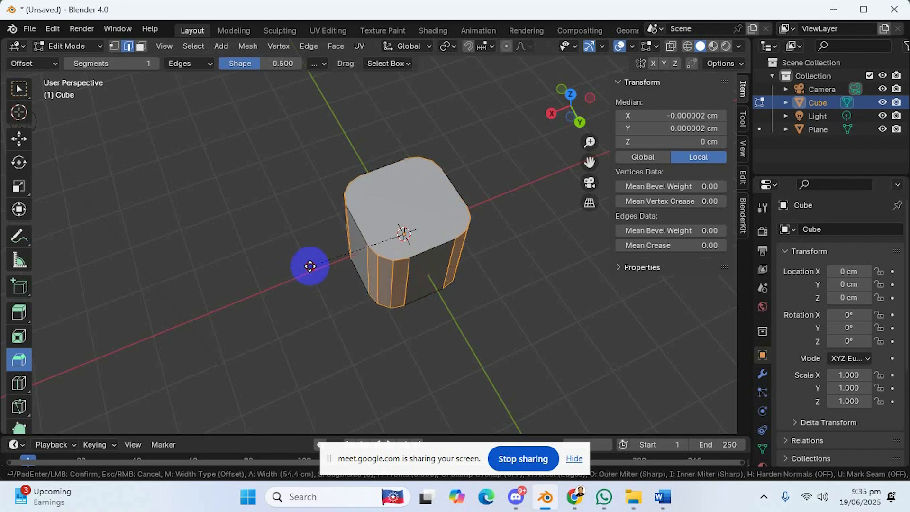
left_click(310, 271)
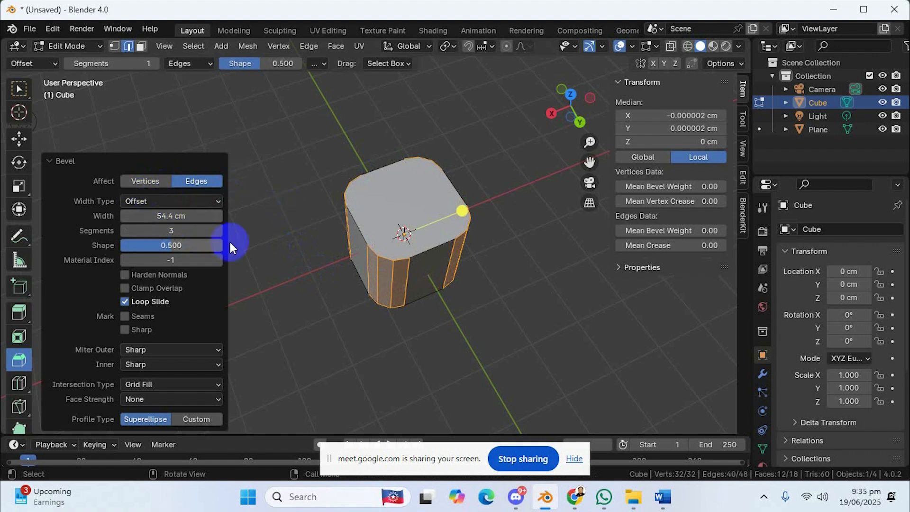
left_click_drag(168, 216, 374, 274)
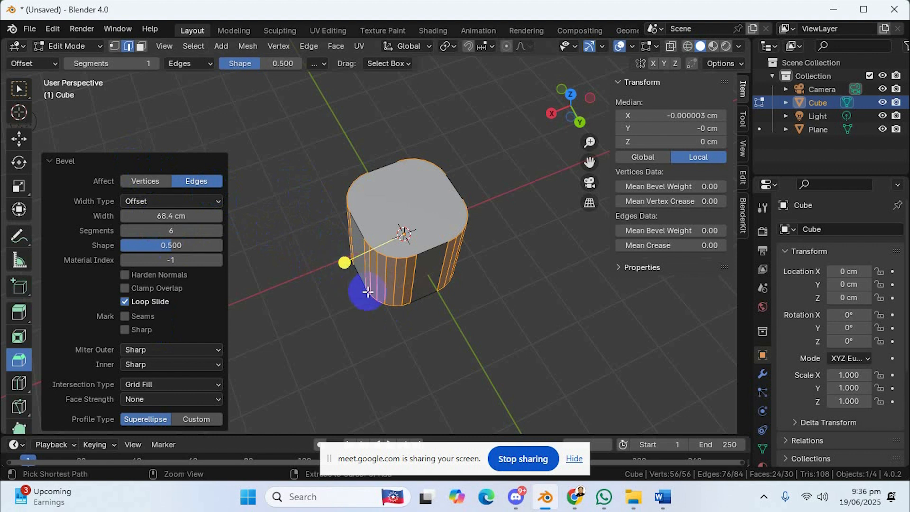
- Undo the six-segment bevel and reselect the missing vertical edge so all four are selected
key("ctrl+z")
key("ctrl+z")
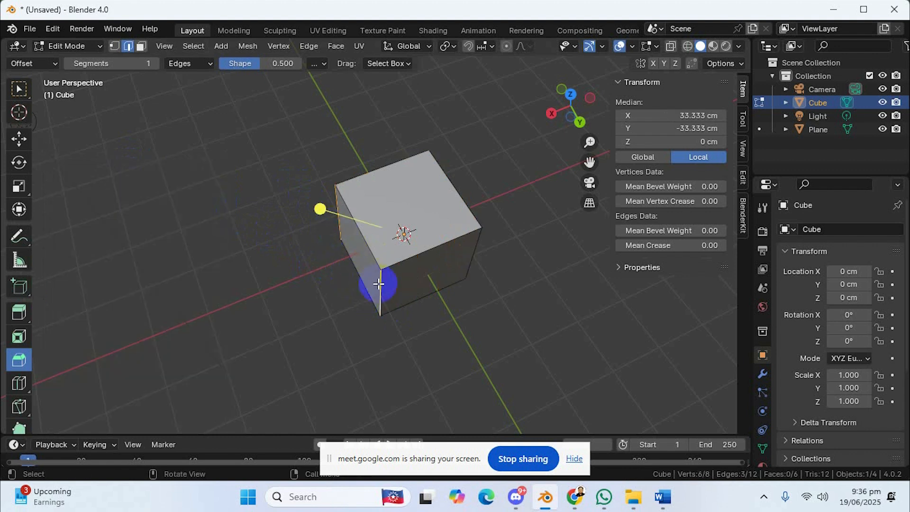
left_click(404, 290, "shift")
left_click(382, 291, "shift")
middle_click_drag(492, 292, 455, 270)
left_click(407, 286, "shift")
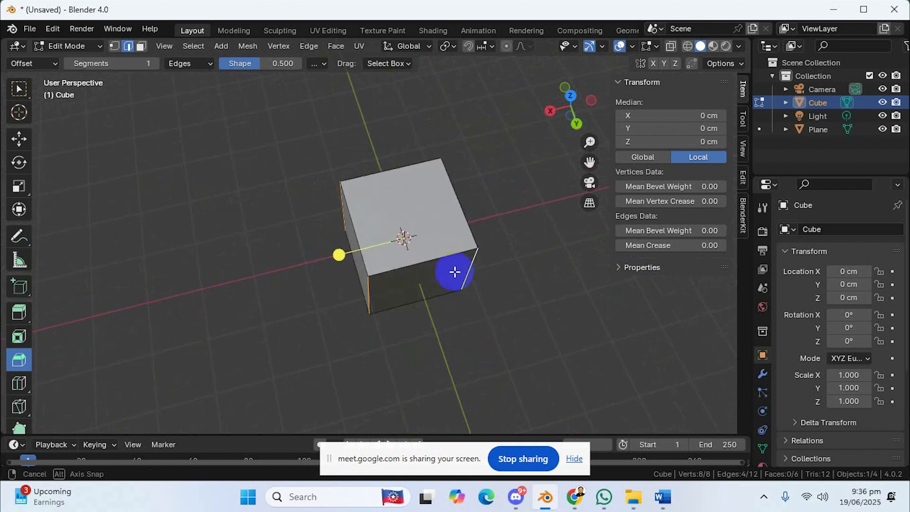
- Try a one-segment bevel about 14.2 cm wide on the four vertical edges and undo it
left_click_drag(337, 256, 333, 256)
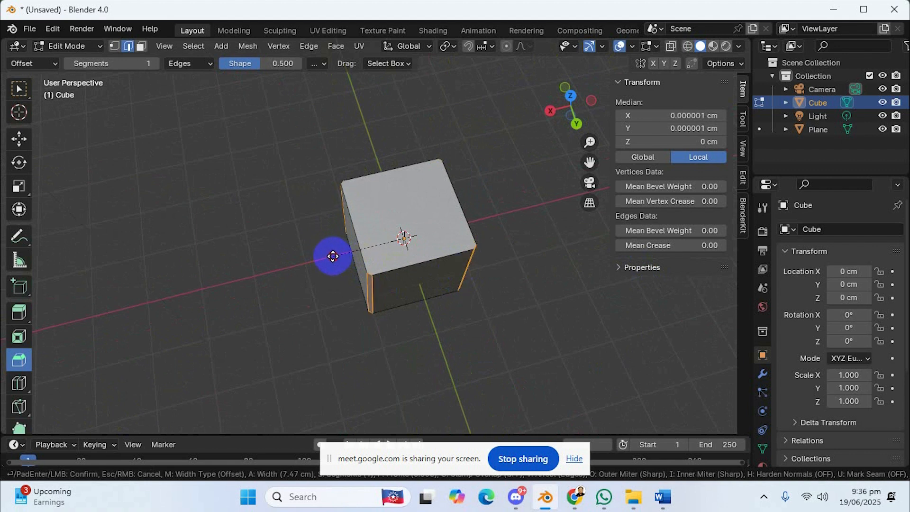
left_click_drag(332, 256, 330, 256)
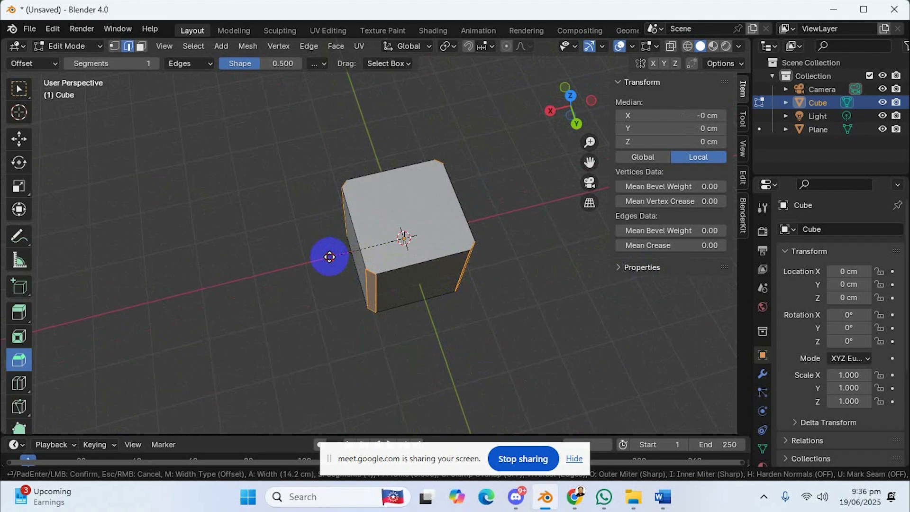
left_click(329, 256)
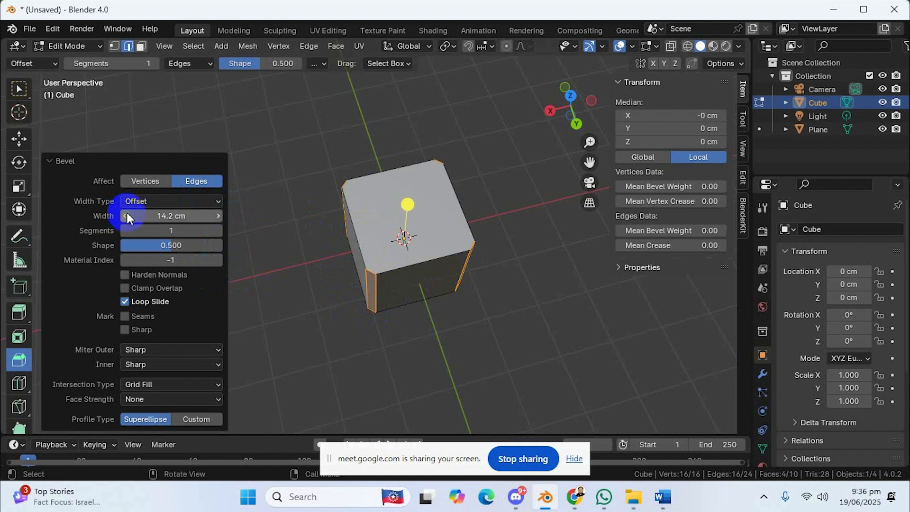
left_click(524, 274)
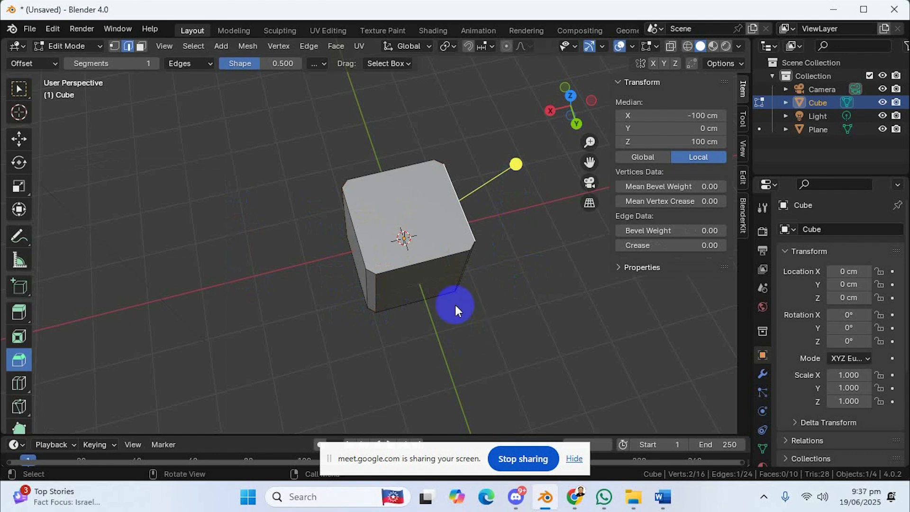
key("ctrl+z")
key("ctrl+z")
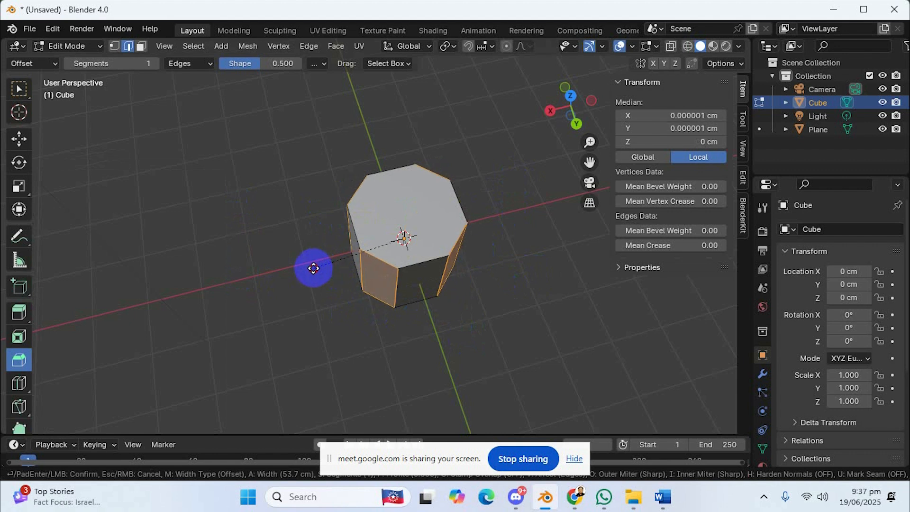
- Bevel the four vertical edges with width 97.8 cm, 12 segments, shape 0.506 and material index 19 to round the cube into a cylinder
left_click(325, 266)
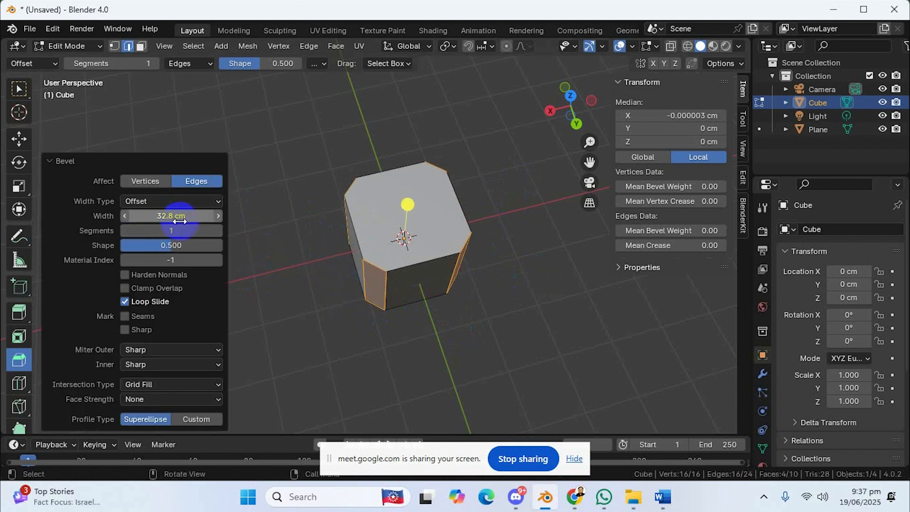
mouse_move(170, 221)
left_mouse_down()
mouse_move(179, 216)
mouse_move(172, 229)
left_mouse_up()
left_click(169, 231)
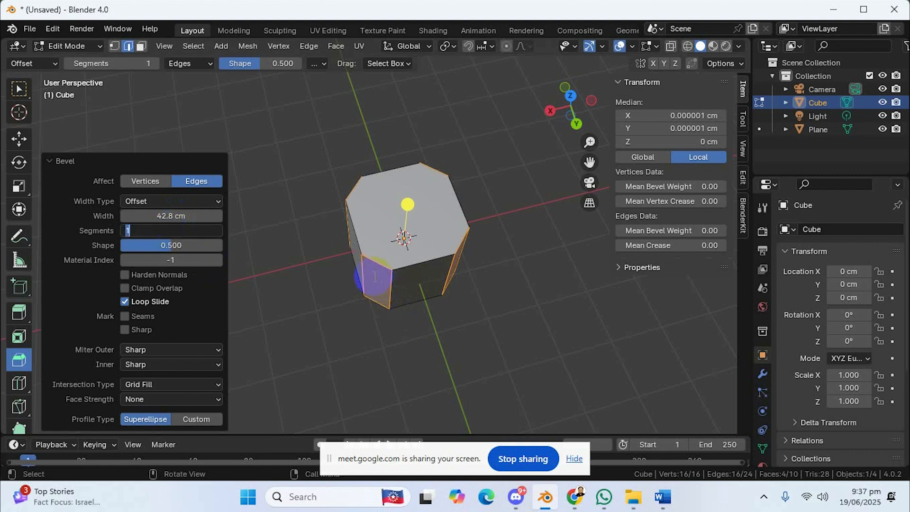
left_click(286, 263)
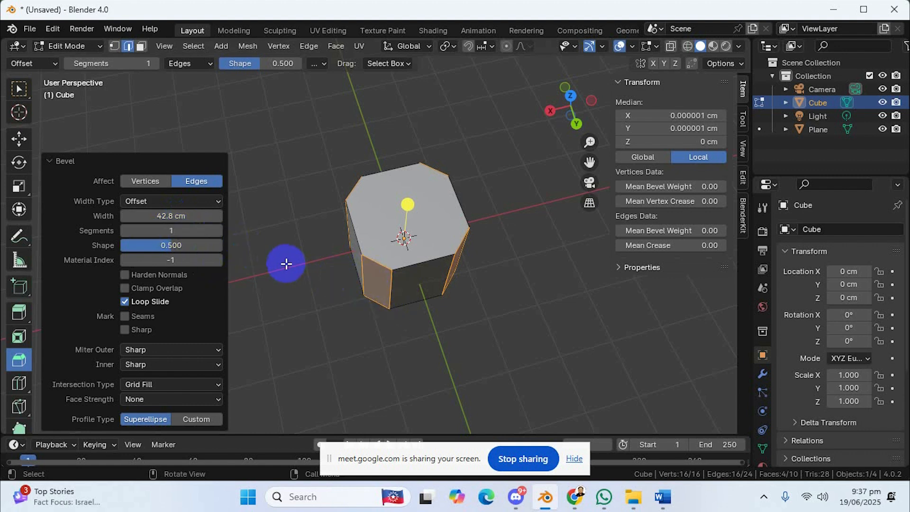
left_click_drag(171, 231, 219, 209)
middle_click_drag(368, 315, 279, 247)
left_click(179, 248)
mouse_move(179, 248)
left_mouse_down()
mouse_move(249, 249)
mouse_move(173, 248)
left_mouse_up()
middle_click_drag(254, 276, 224, 114)
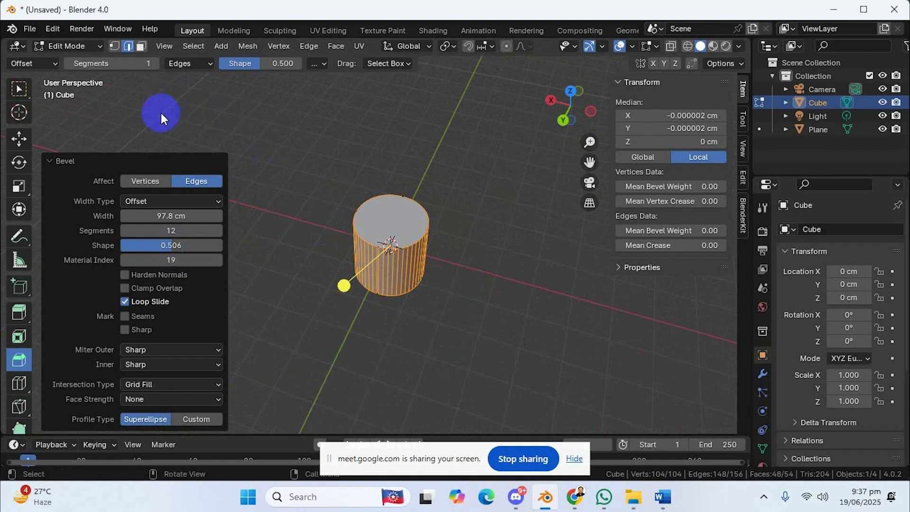
- Deselect the mesh edges and return the rounded cube to Object Mode
left_click(290, 157)
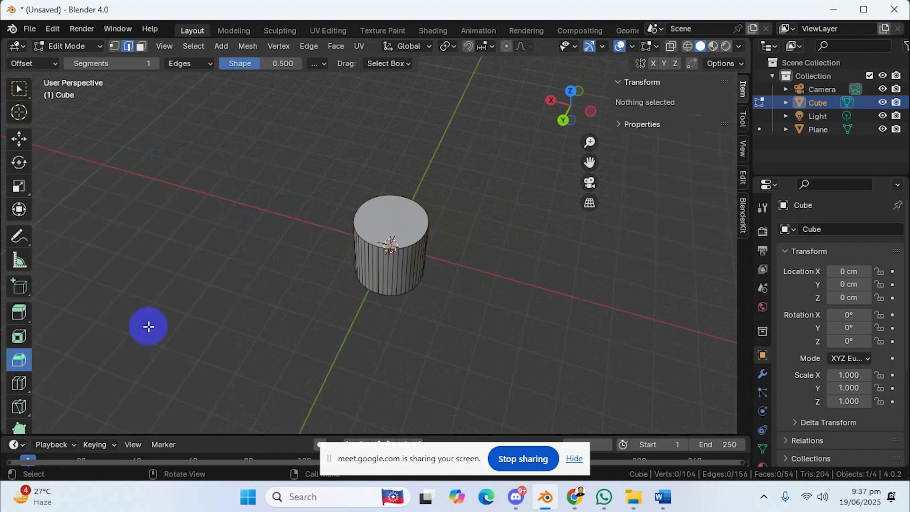
left_click(84, 46)
left_click(81, 58)
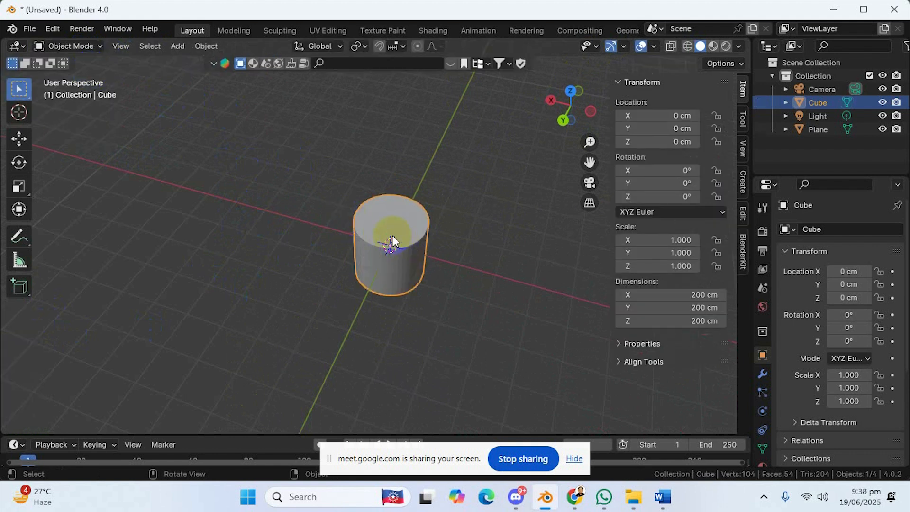
- Scale the cylinder along the Z axis by about 1.764, to a height of about 353 cm
middle_click_drag(380, 233, 403, 208)
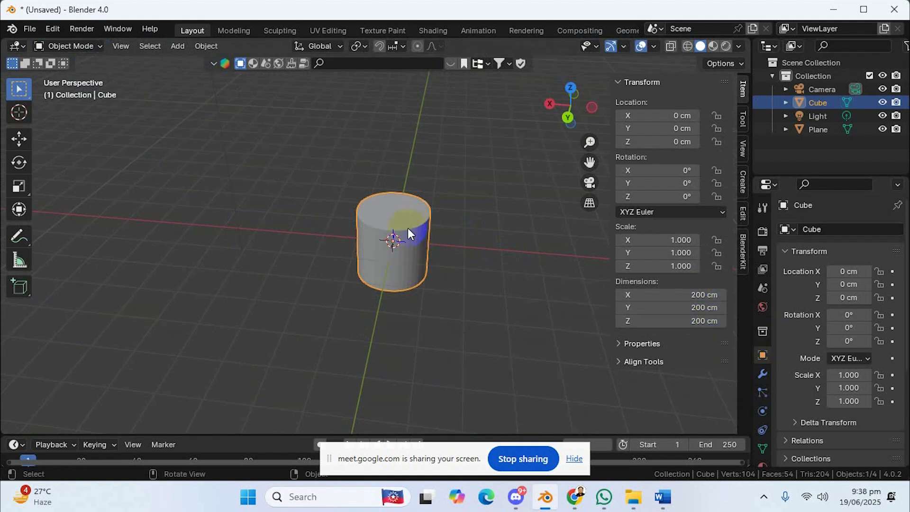
left_click(19, 187)
left_click_drag(390, 203, 385, 152)
left_click(482, 271)
middle_click_drag(447, 255, 386, 239)
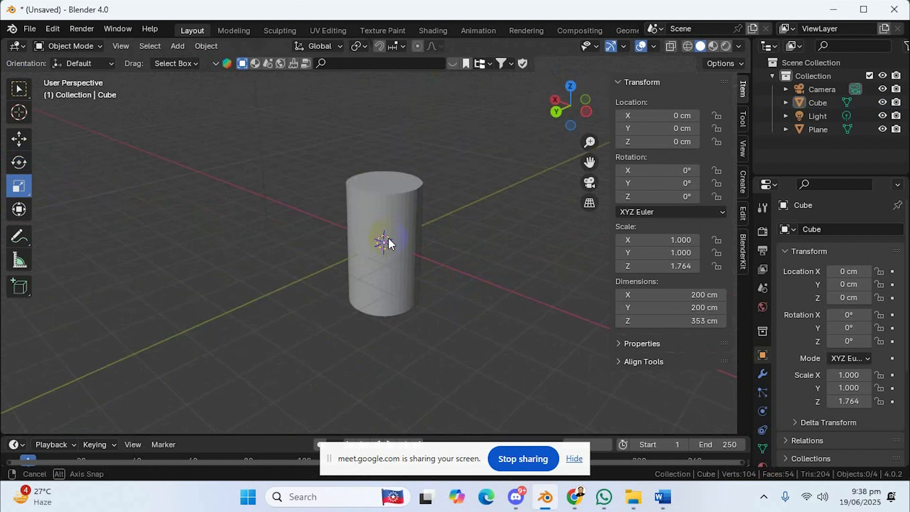
- Select the stretched cylinder and apply all of its transforms
left_click(364, 199)
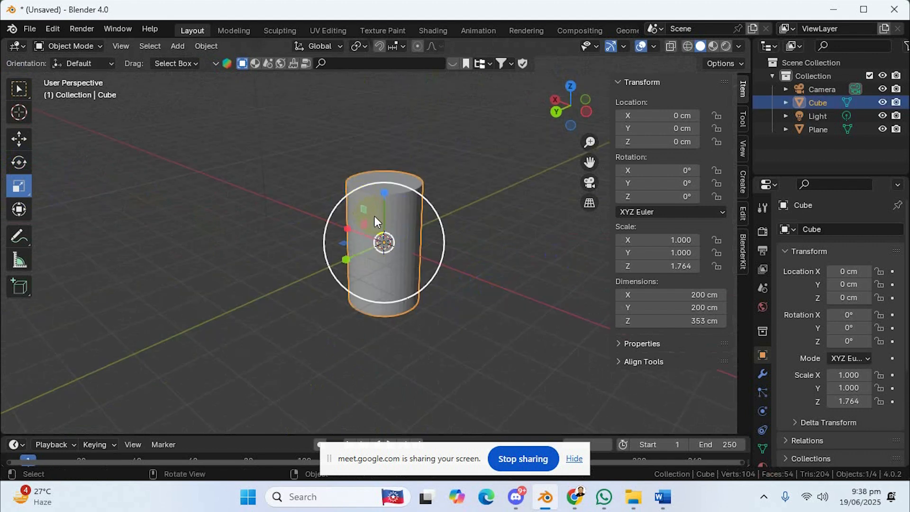
left_click(355, 174)
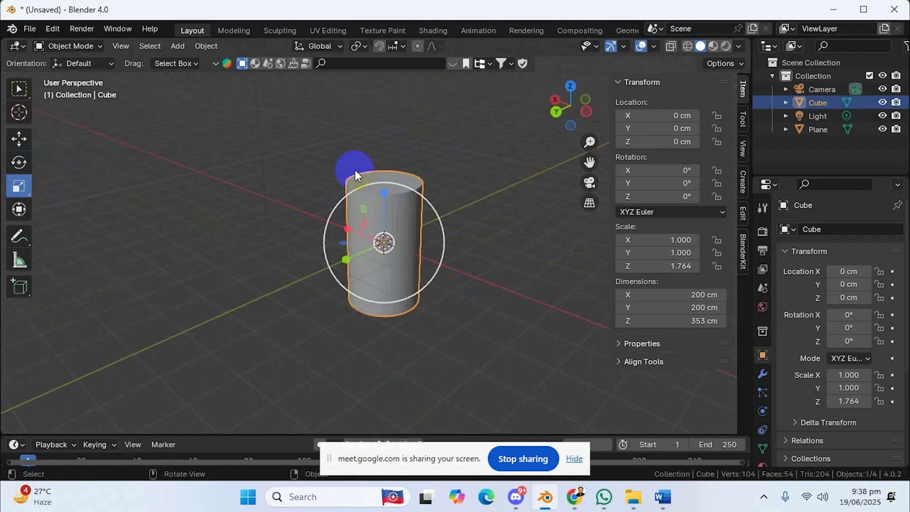
left_click(372, 138)
key("ctrl+a")
left_click(405, 186)
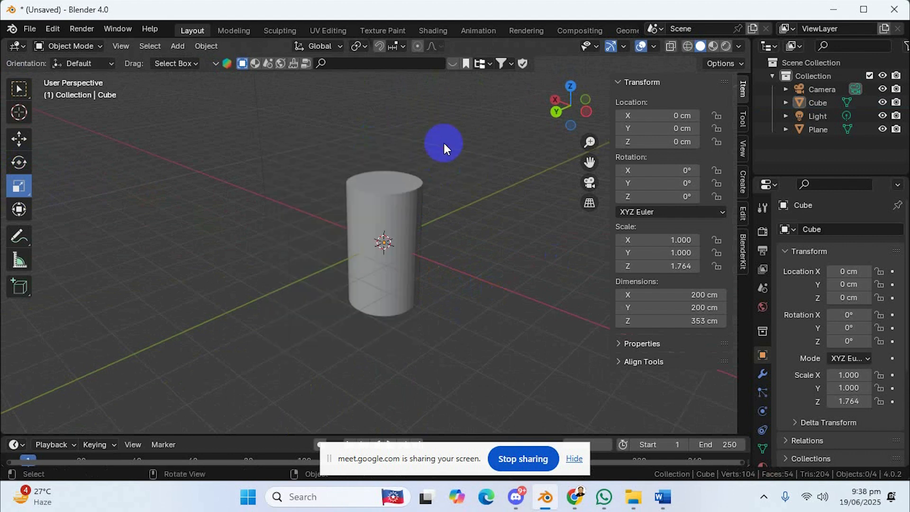
left_click(405, 195)
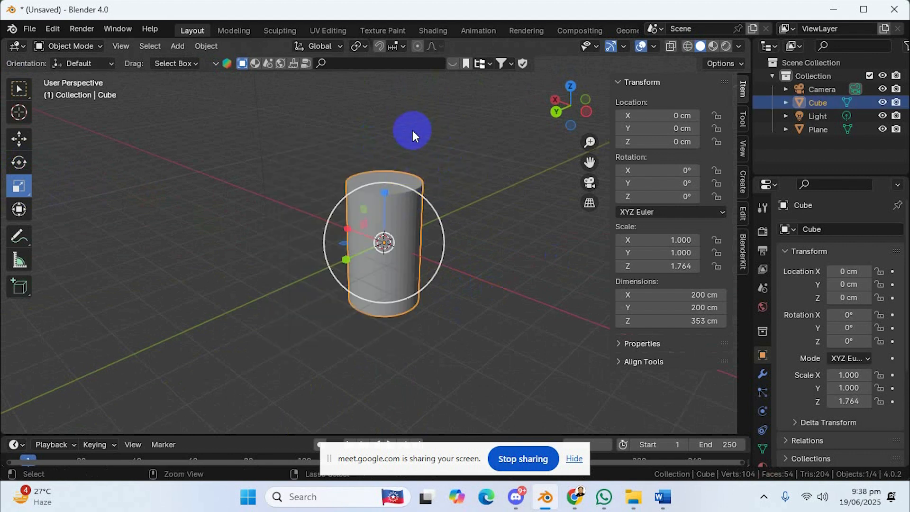
key("ctrl+a")
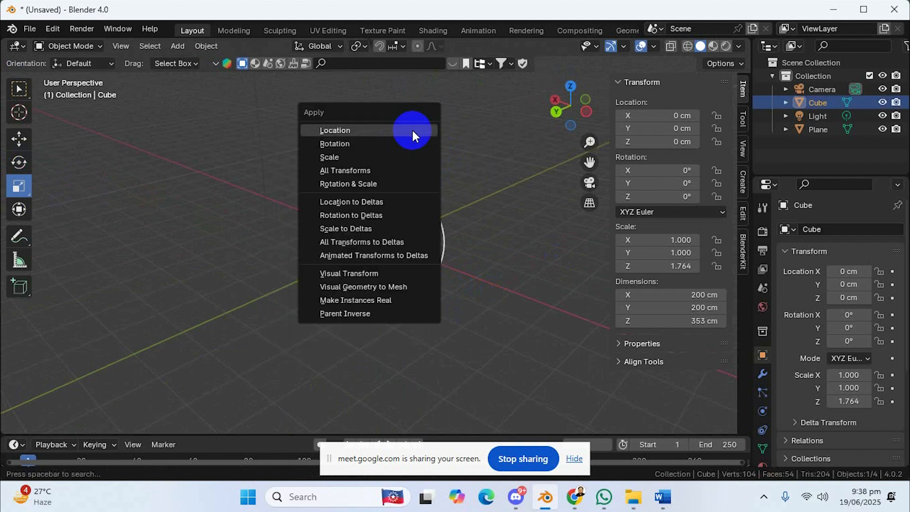
left_click(363, 172)
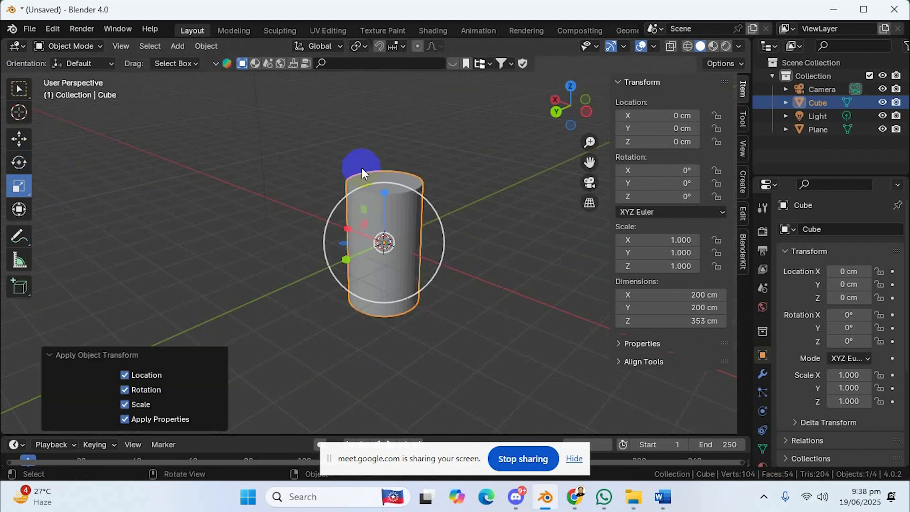
- Scale the cylinder along the Z axis by 1.974, to a height of about 696 cm, and apply all of its transforms
left_click(394, 202)
middle_click_drag(393, 202, 346, 198)
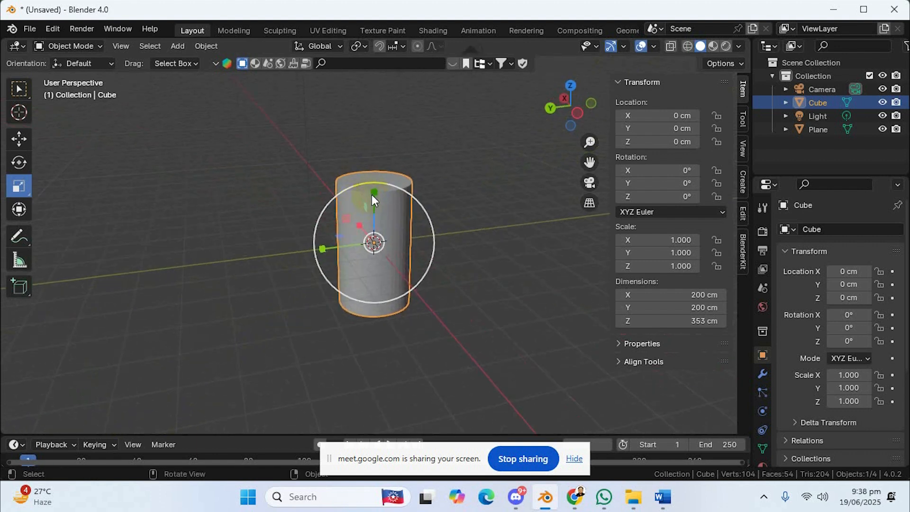
left_click(372, 195)
left_click_drag(380, 197, 405, 180)
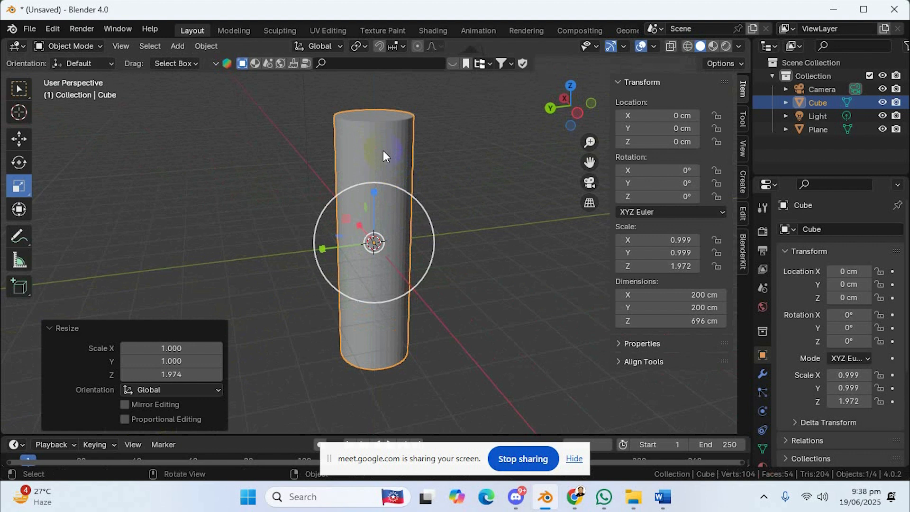
key("ctrl+a")
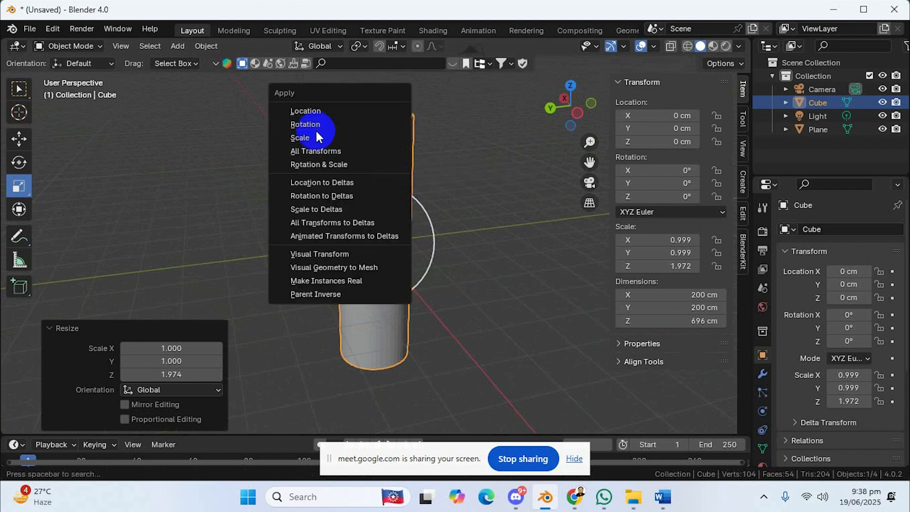
left_click(332, 150)
- Shorten the cylinder along the Z axis by a factor of 0.698, to about 486 cm, and apply all of its transforms
middle_click_drag(402, 194, 391, 150)
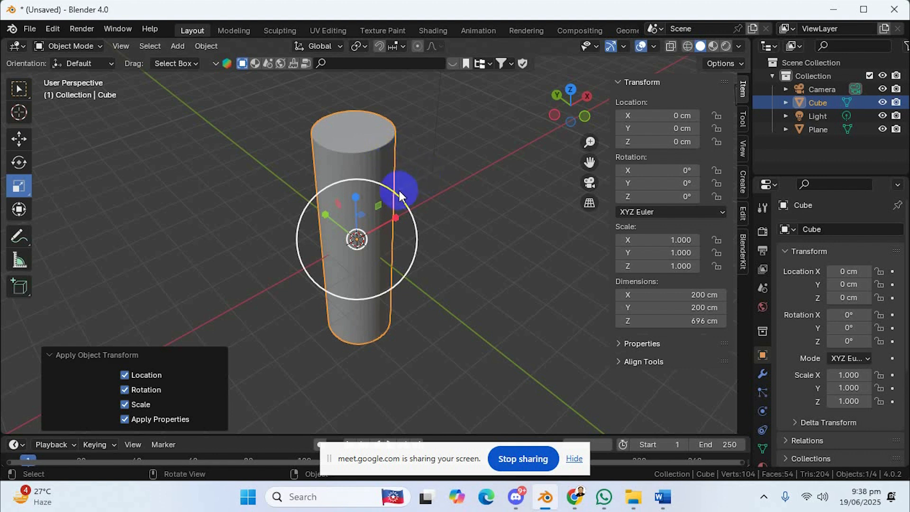
left_click_drag(355, 196, 364, 212)
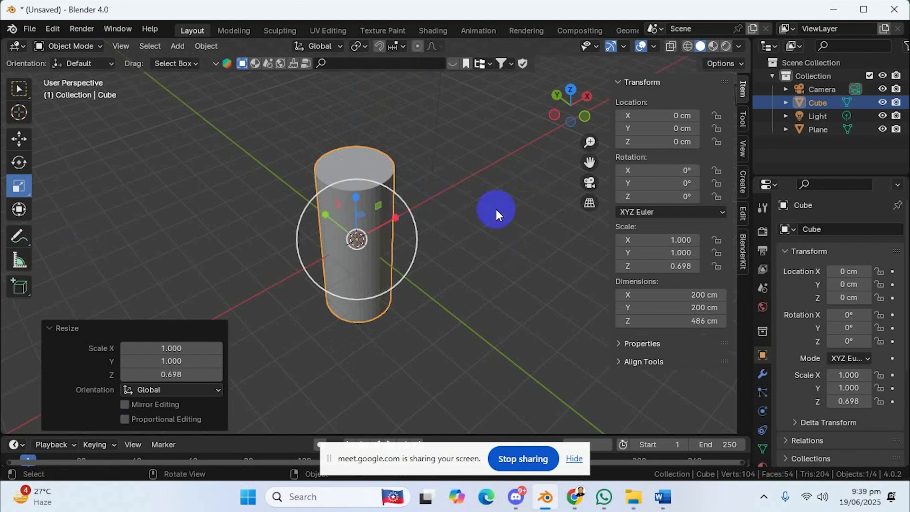
key("ctrl+a")
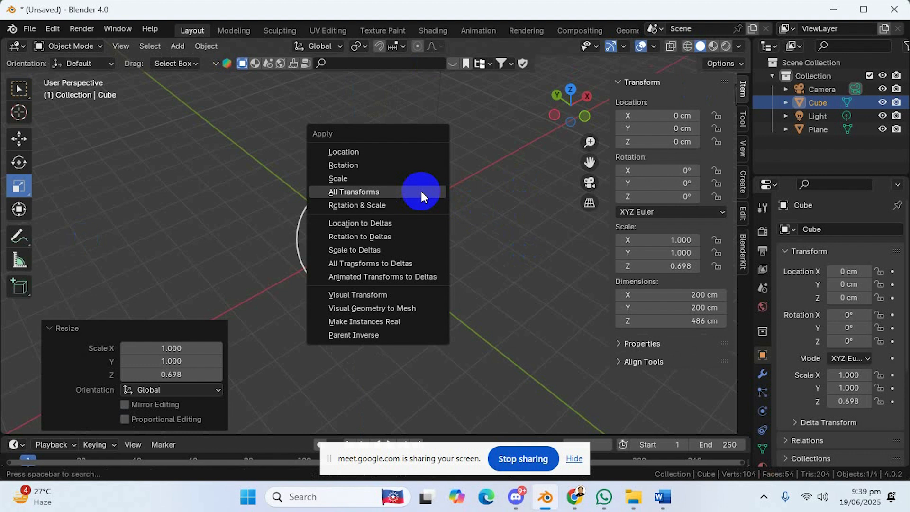
left_click(397, 192)
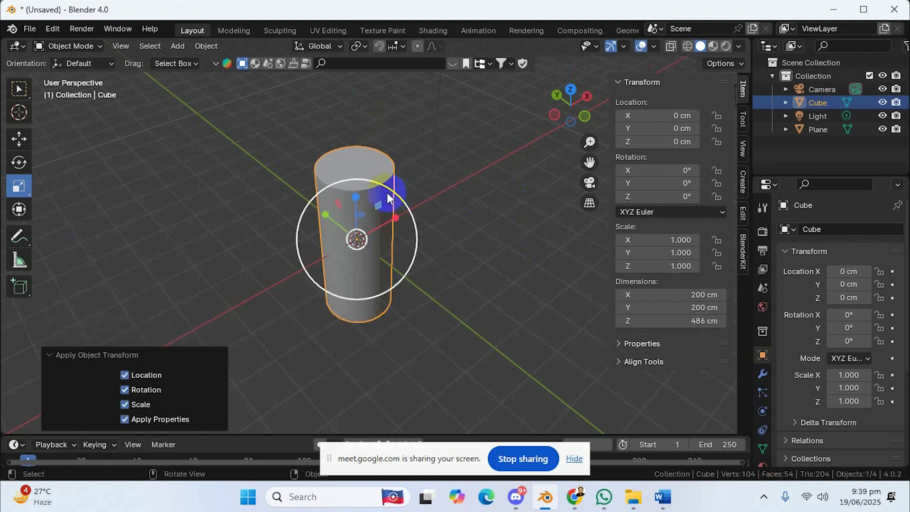
left_click(445, 205)
mouse_move(444, 206)
middle_mouse_down()
mouse_move(461, 191)
mouse_move(360, 193)
mouse_move(339, 215)
mouse_move(304, 201)
mouse_move(439, 192)
middle_mouse_up()
scroll(371, 191, "up", 3)
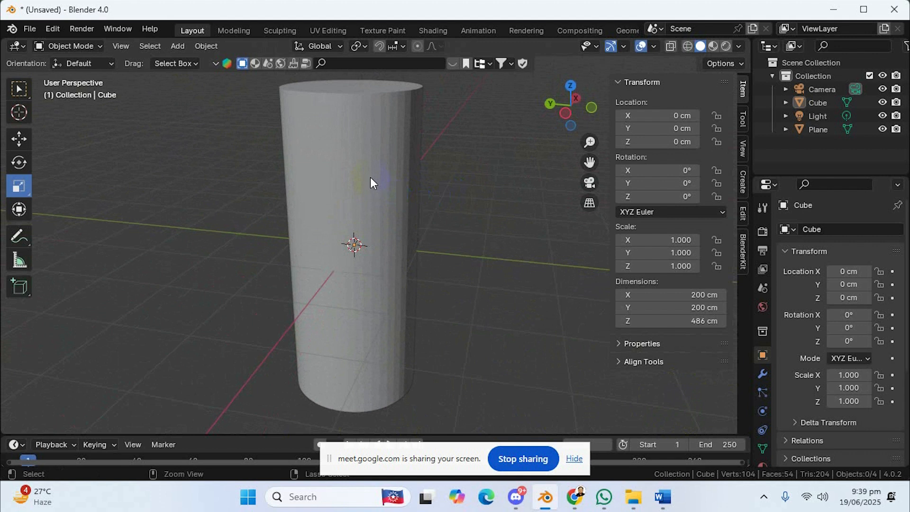
key("ctrl+a")
left_click(435, 186)
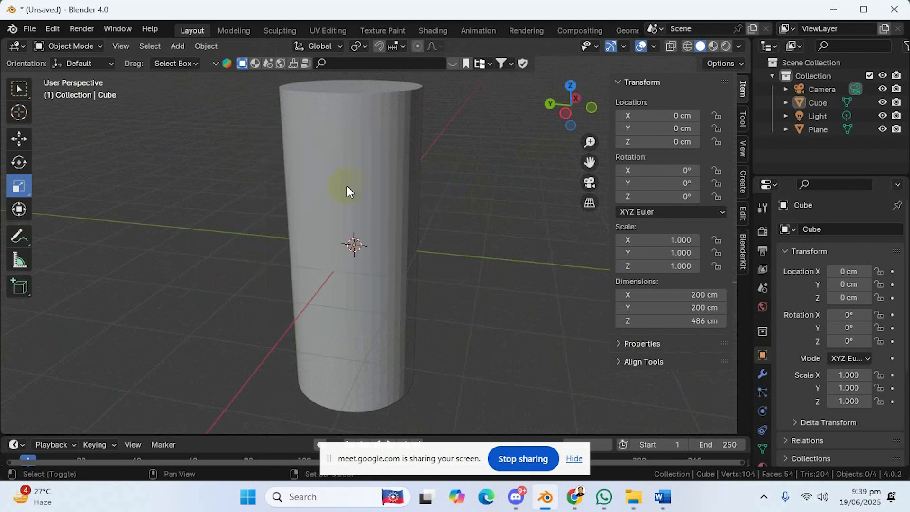
key("shift+a")
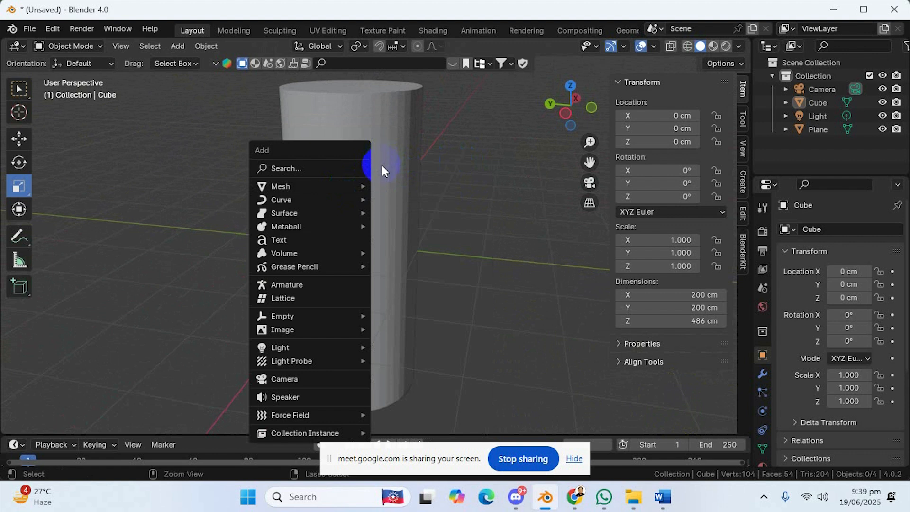
key("shift+a")
mouse_move(417, 192)
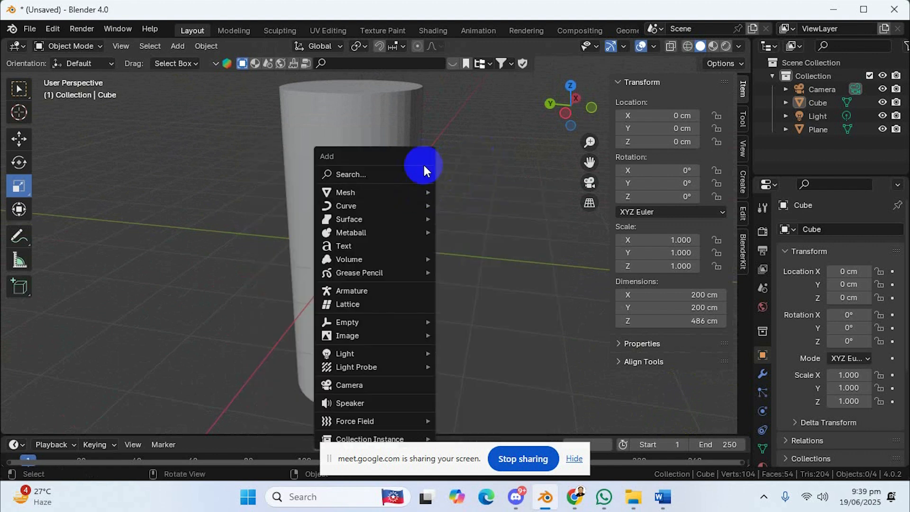
key("ctrl+a")
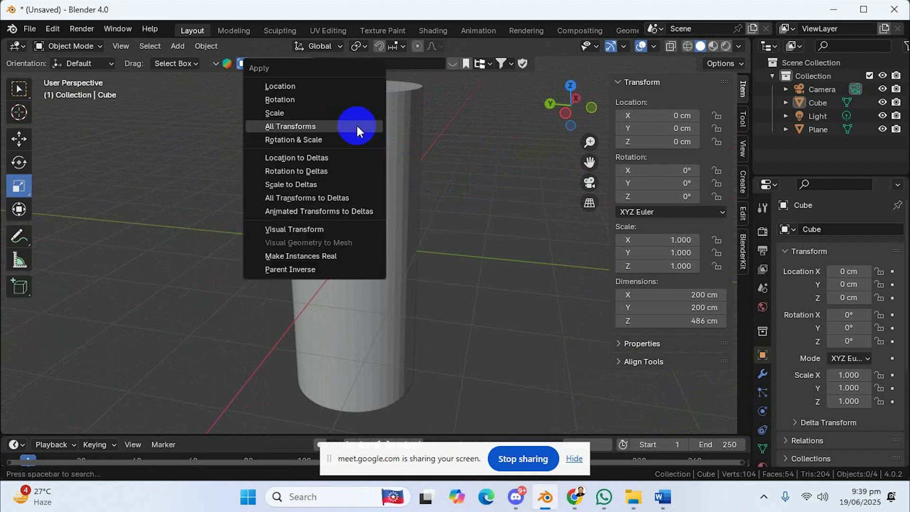
left_click(372, 127)
left_click(377, 151)
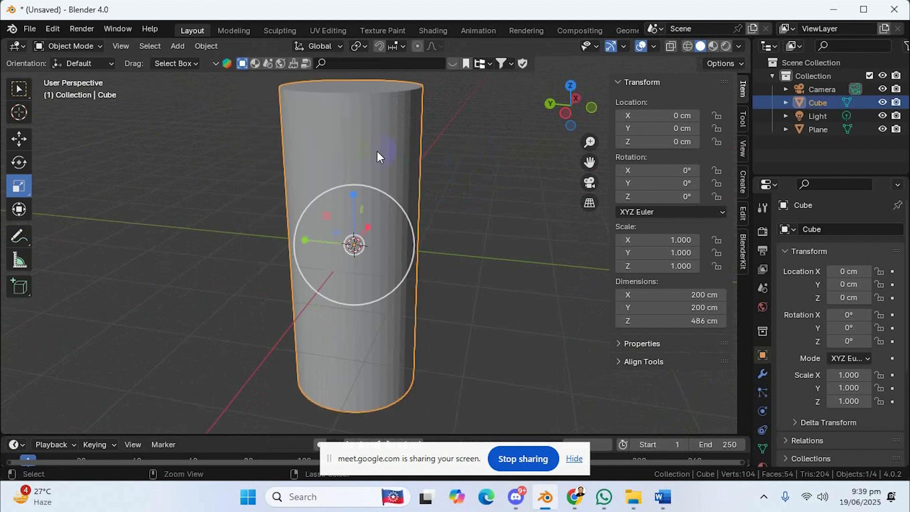
key("ctrl+a")
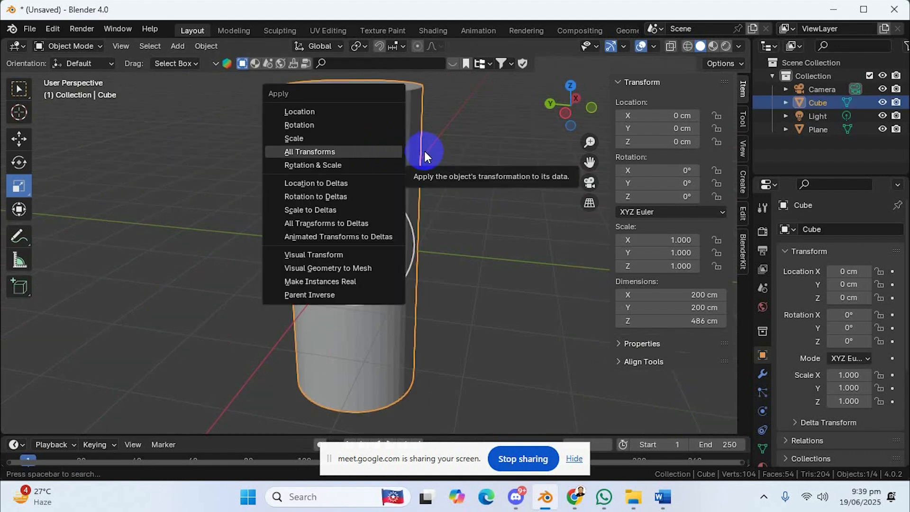
key("Escape")
key("ctrl+s")
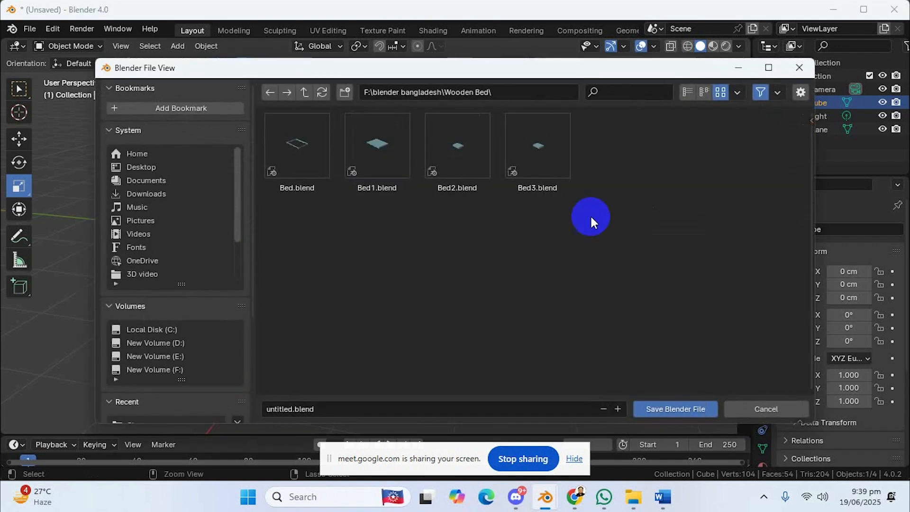
left_click(758, 409)
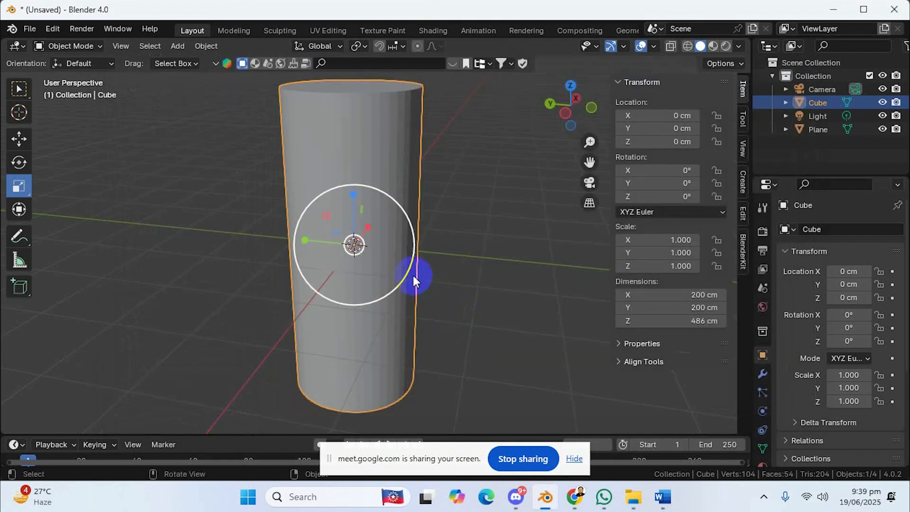
- Apply Shade Auto Smooth to the faceted cylinder
right_click(374, 159)
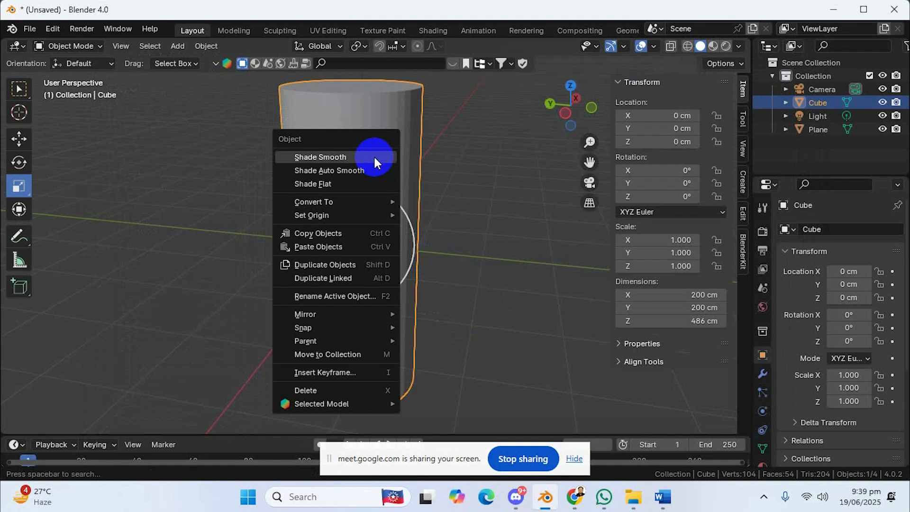
left_click(365, 116)
right_click(366, 116)
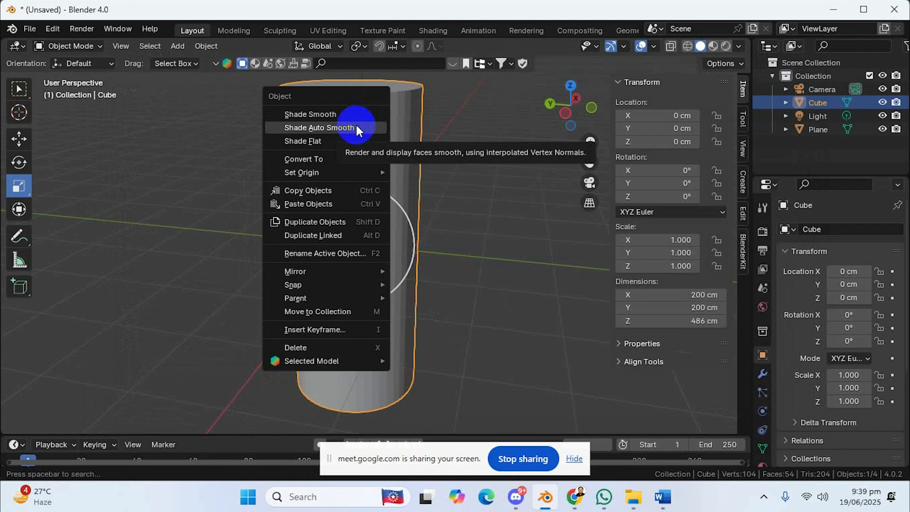
left_click(356, 128)
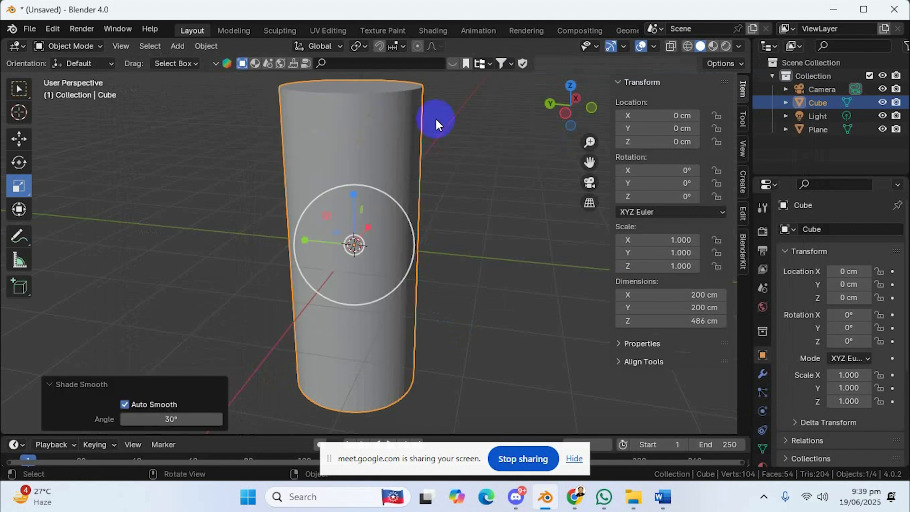
left_click(128, 379)
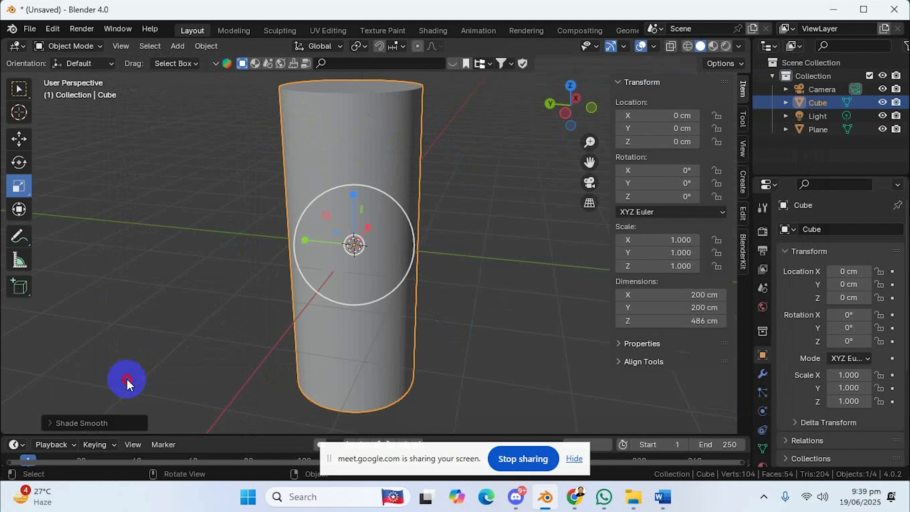
left_click(47, 422)
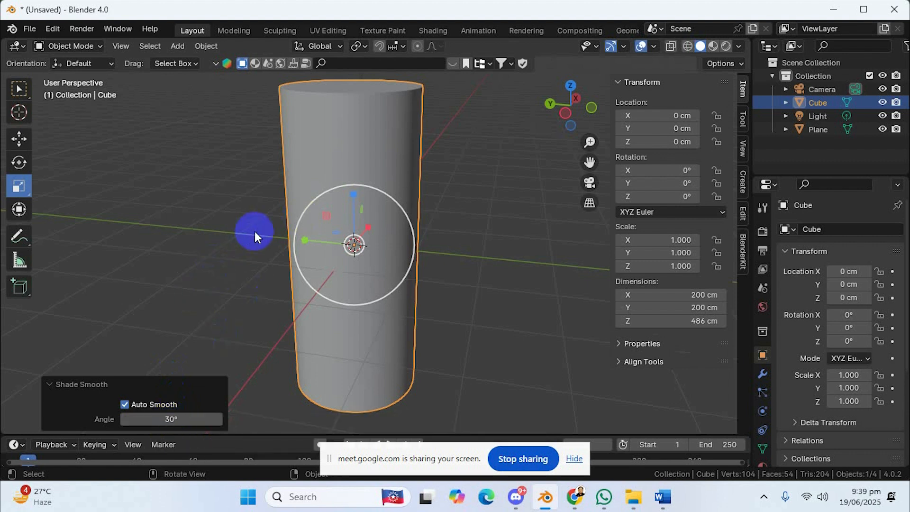
- Try an Auto Smooth angle of about 60.7° on the cylinder and set it back to 30°
left_click_drag(210, 408, 388, 146)
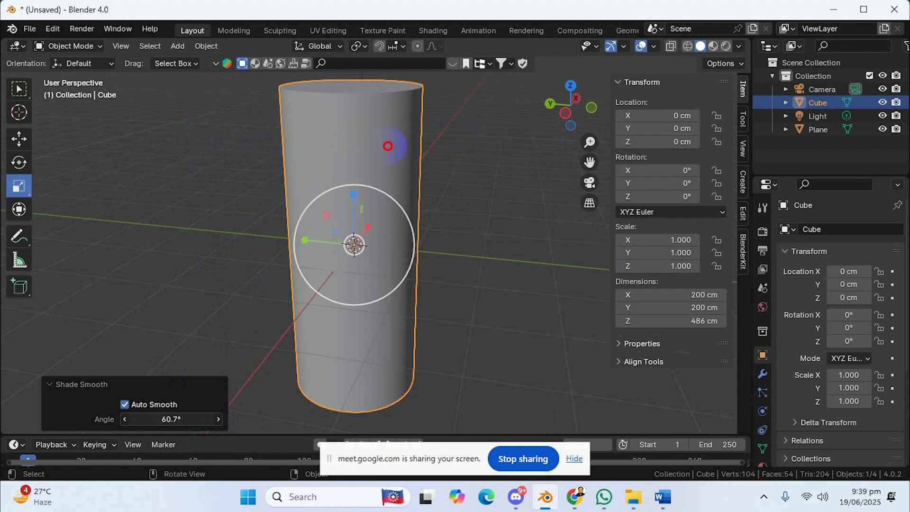
left_click_drag(284, 147, 163, 423)
left_click(164, 422)
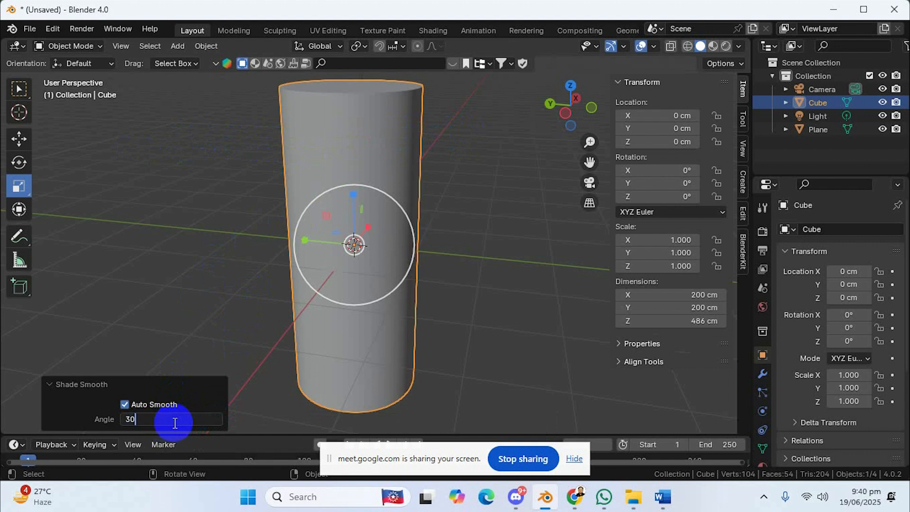
type("30")
key("Return")
- Deselect the cylinder, examine its smooth shading and its mesh edges in Edit Mode, and return to Object Mode
left_click(212, 288)
mouse_move(358, 232)
middle_mouse_down()
mouse_move(371, 274)
mouse_move(318, 211)
mouse_move(304, 349)
mouse_move(313, 271)
mouse_move(345, 223)
middle_mouse_up()
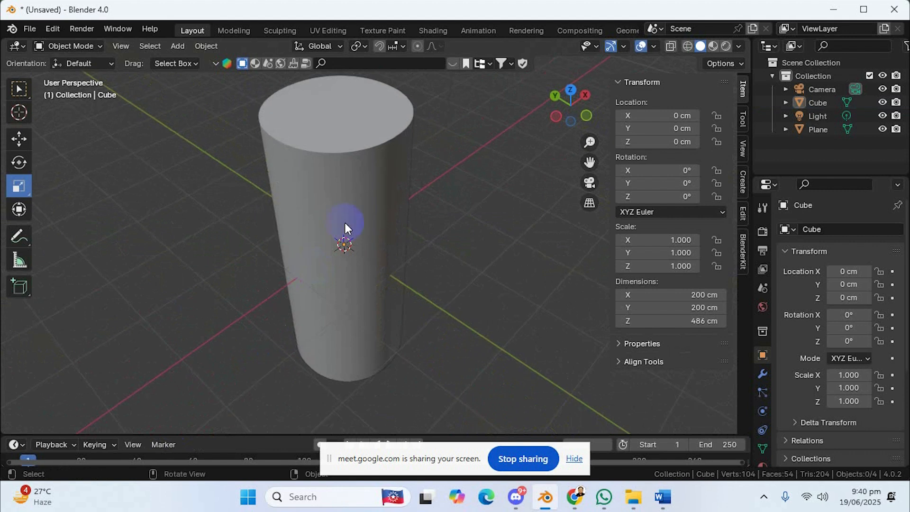
middle_click_drag(304, 175, 284, 160)
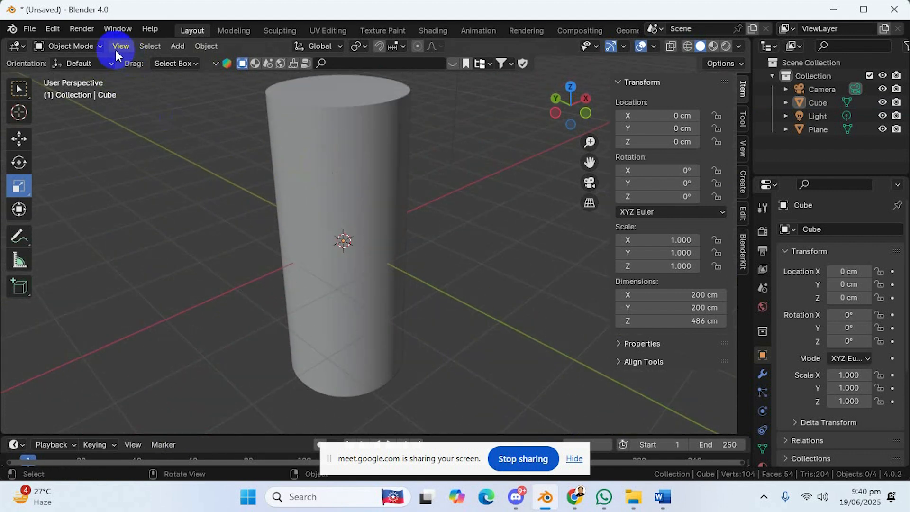
left_click(100, 46)
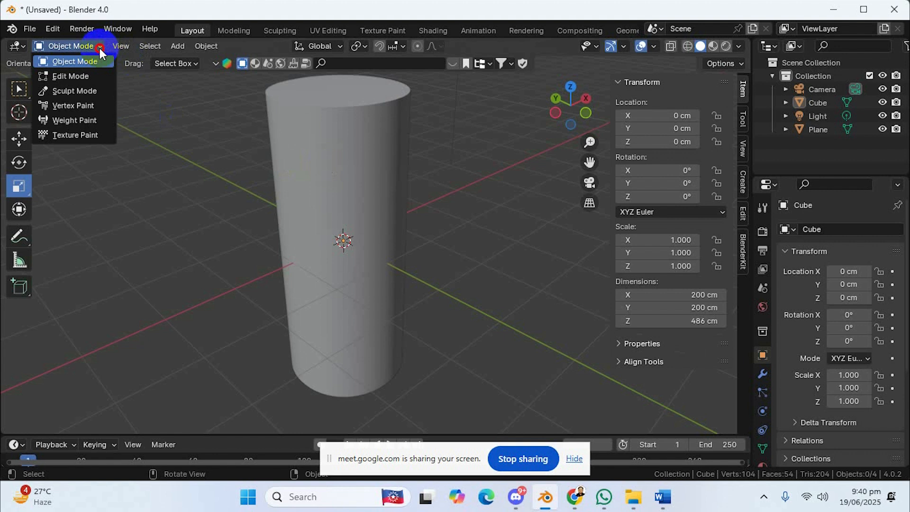
left_click(86, 76)
middle_click_drag(271, 185, 162, 137)
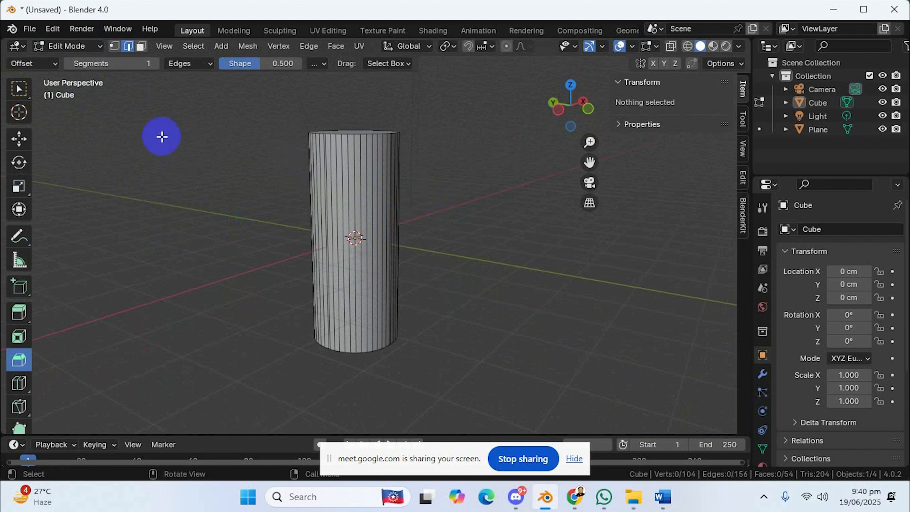
left_click(96, 50)
left_click(71, 62)
- Delete the smoothed cylinder from the scene
left_click(344, 186)
key("x")
left_click(342, 185)
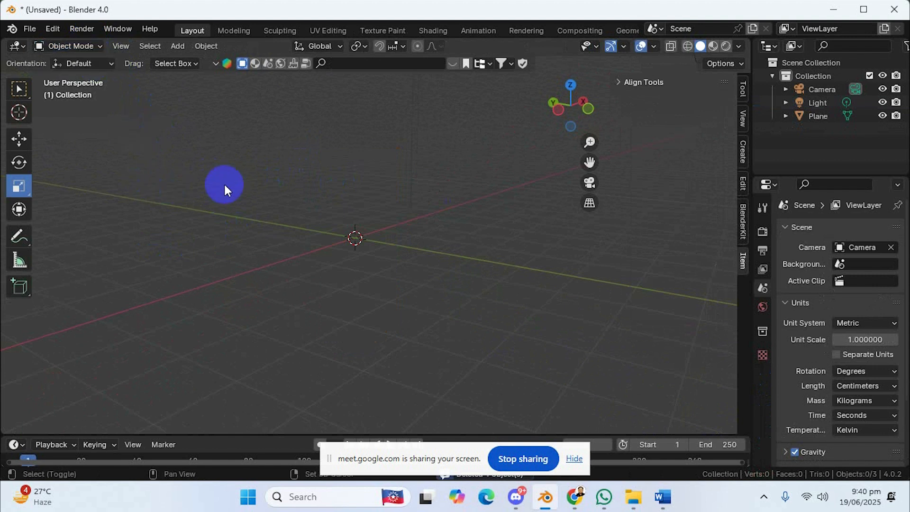
- Add a new 200 cm mesh cube at the world origin
key("shift+a")
mouse_move(223, 183)
left_click(285, 198)
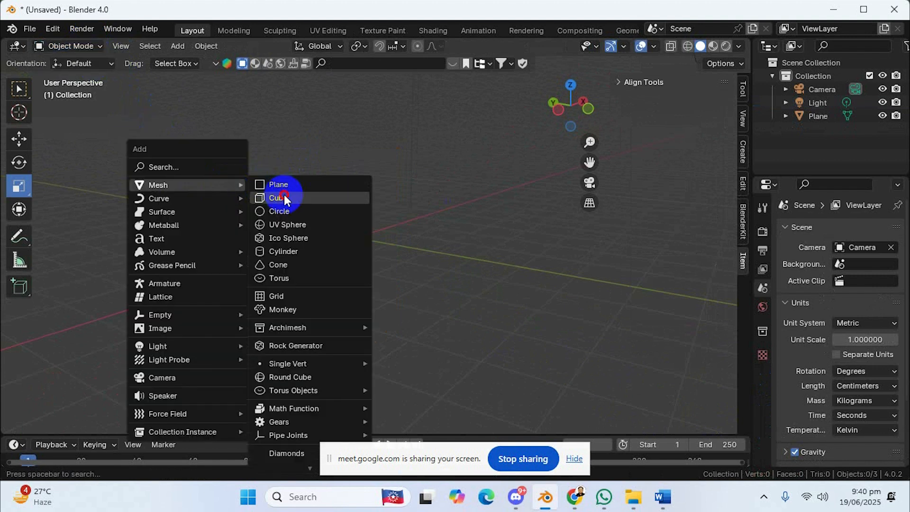
left_click_drag(386, 224, 78, 194)
right_click(79, 195)
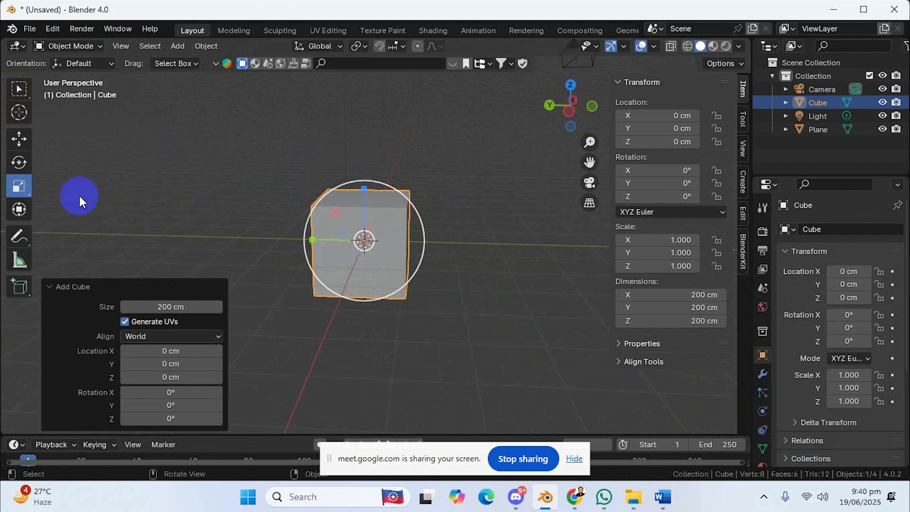
- Put the new cube into Edit Mode and activate the Loop Cut tool with one cut
left_click(58, 47)
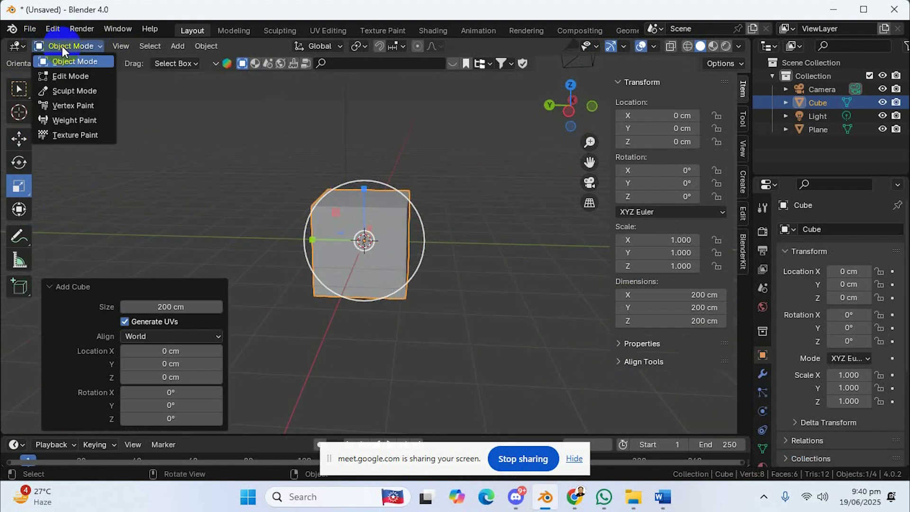
left_click(93, 49)
left_click(100, 77)
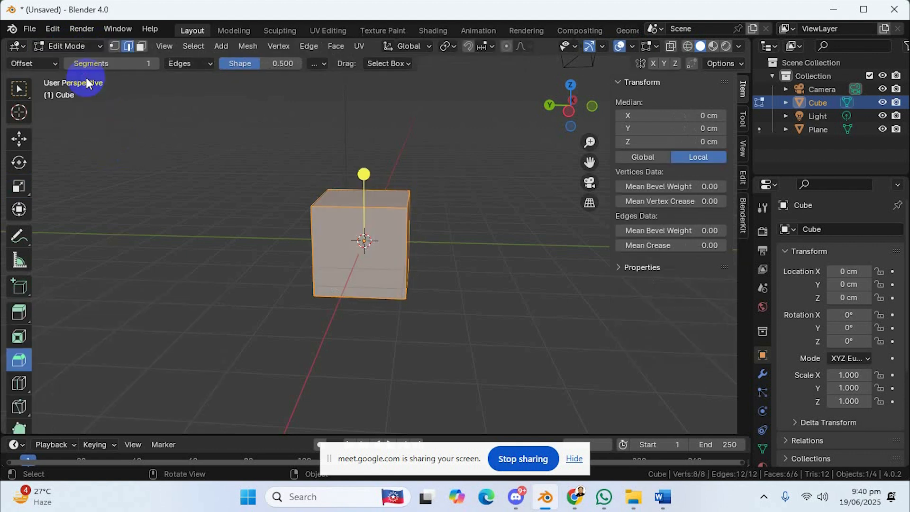
left_click(19, 384)
middle_click_drag(266, 351, 358, 349)
middle_click_drag(423, 336, 418, 325)
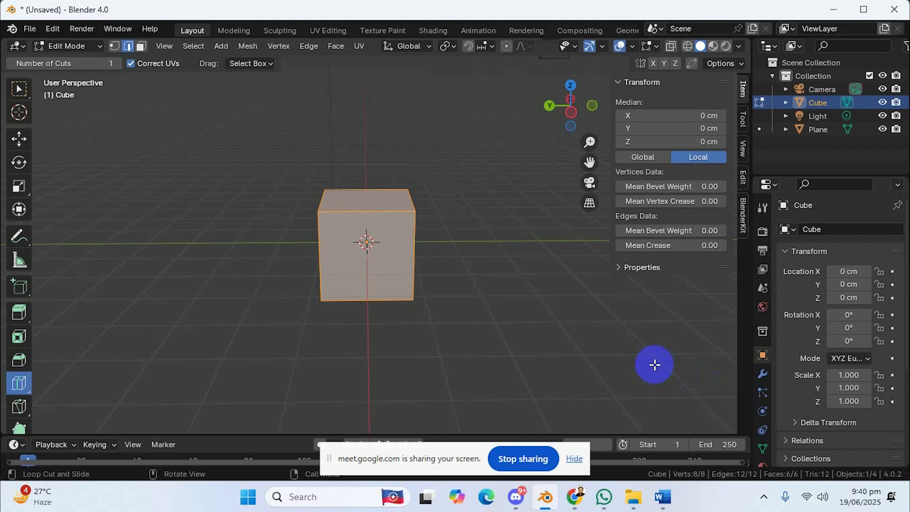
middle_click_drag(464, 277, 441, 270)
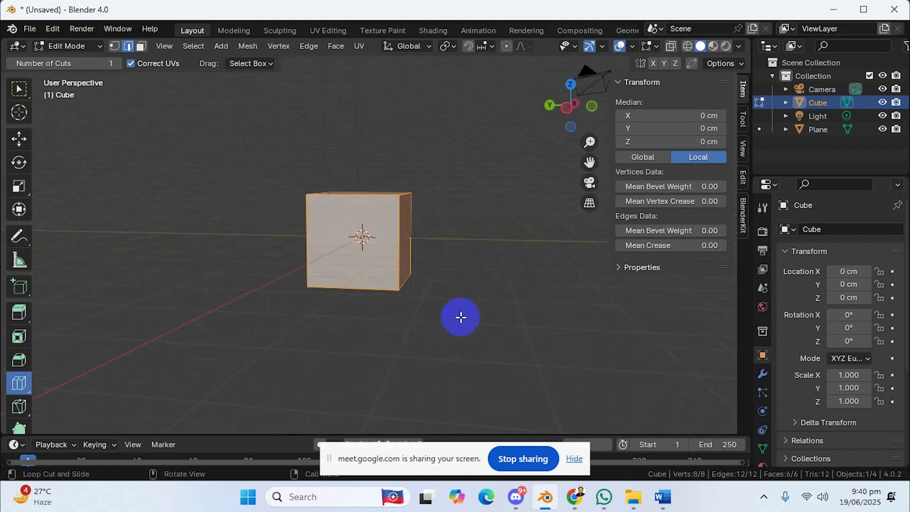
middle_click_drag(461, 318, 484, 329)
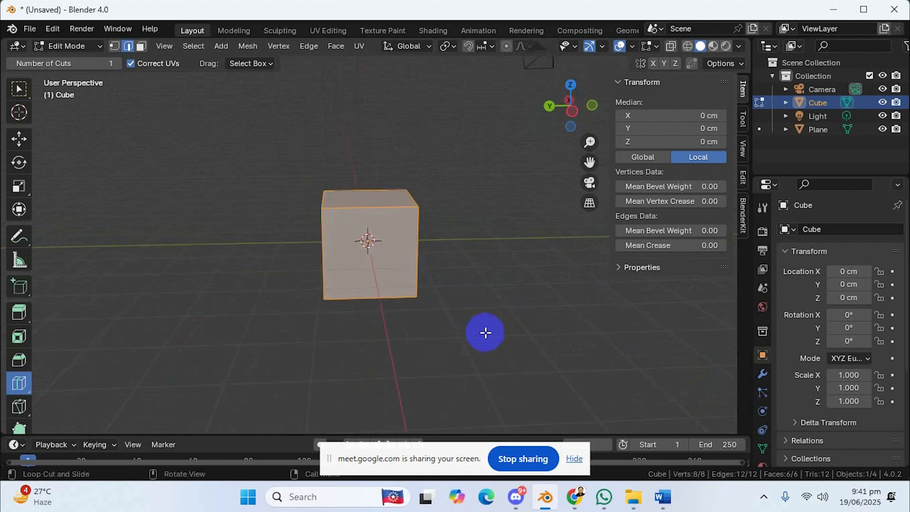
left_click(417, 250)
middle_click_drag(469, 299, 463, 270)
left_click(366, 258)
key("ctrl+z")
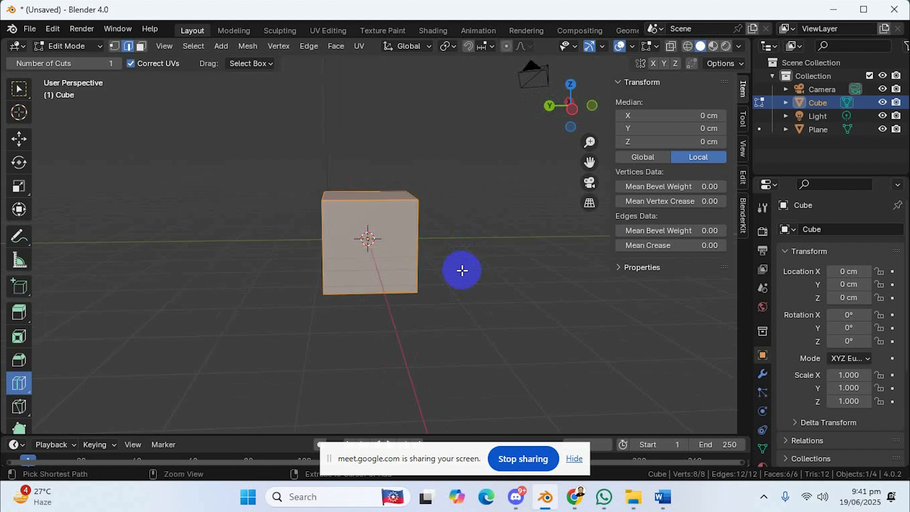
- Add a horizontal loop cut around the cube and set its number of cuts to 2
left_click(420, 256)
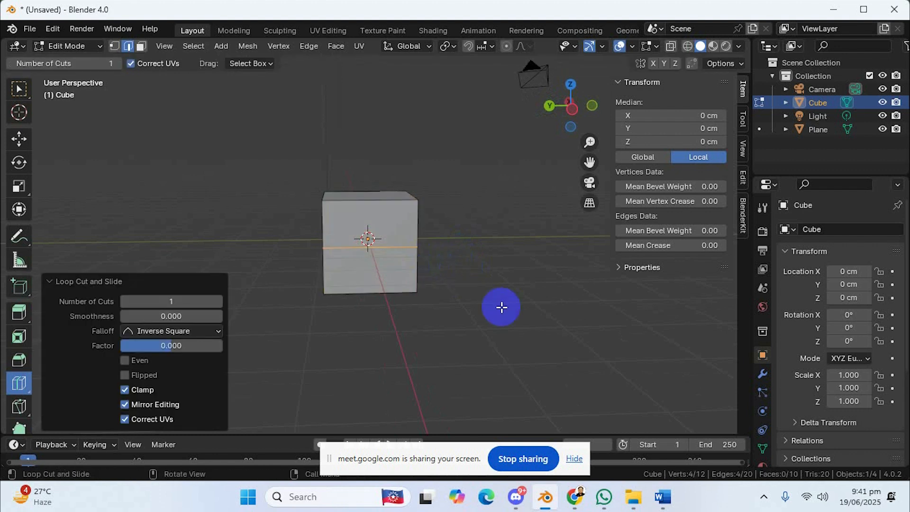
left_click(156, 301)
type("2")
key("Return")
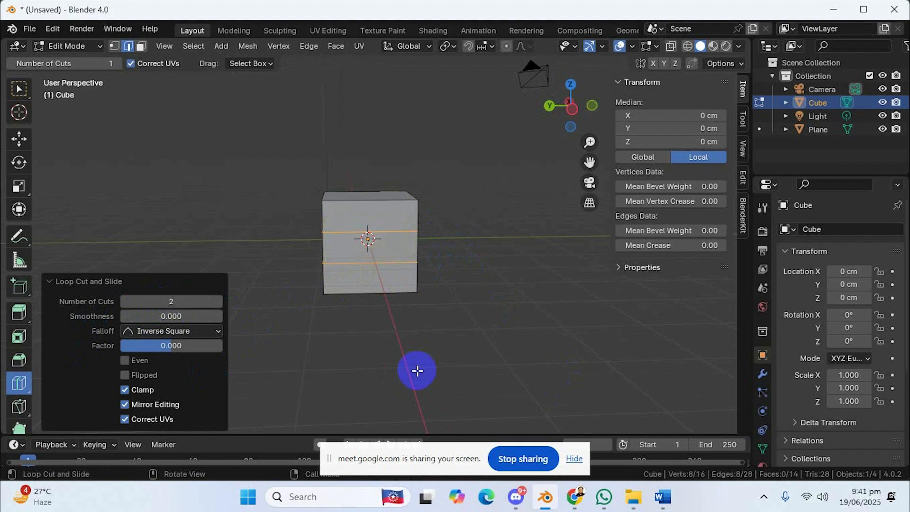
middle_click_drag(421, 358, 448, 365)
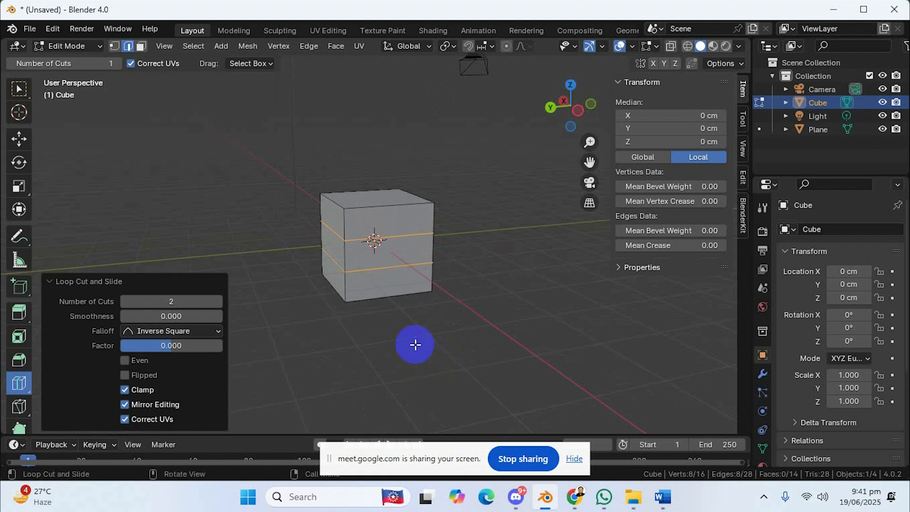
middle_click_drag(446, 324, 426, 330)
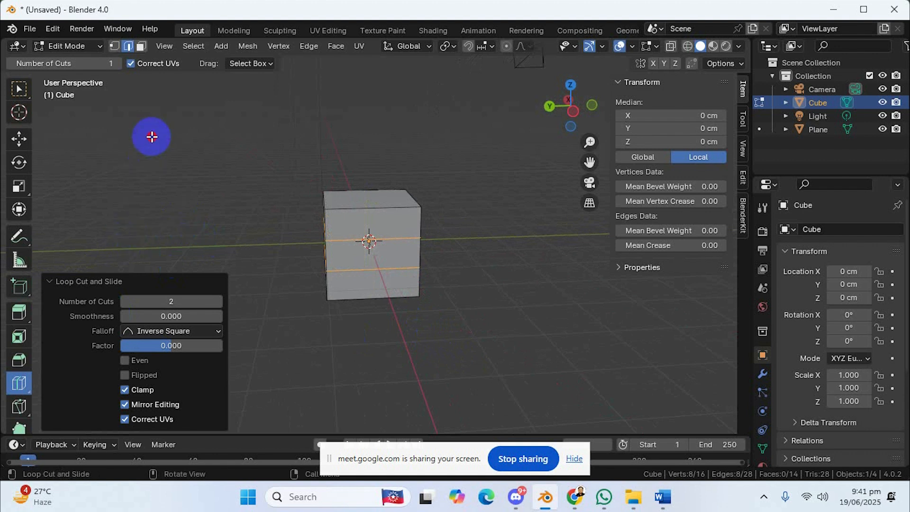
- Collapse the loop cut settings, try adding a vertical loop cut through the cube, and undo it
left_click(173, 302)
left_click(308, 362)
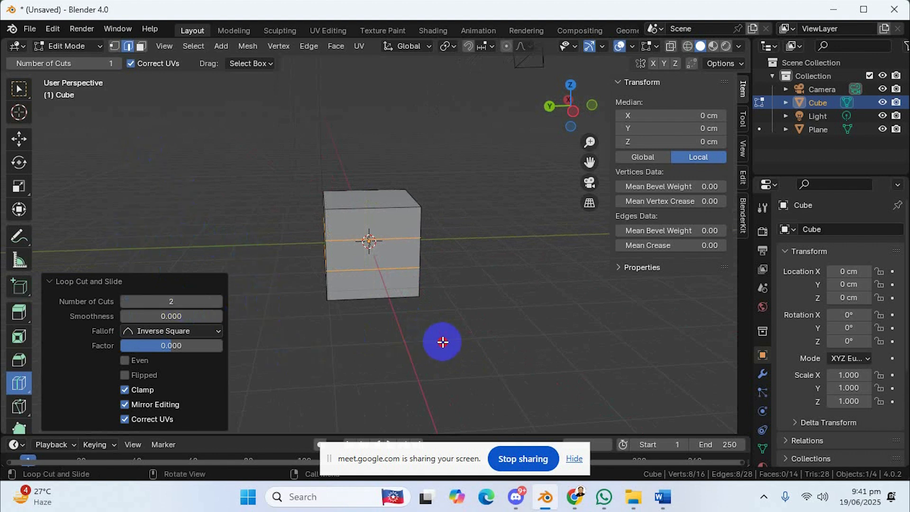
left_click(57, 284)
left_click(332, 336)
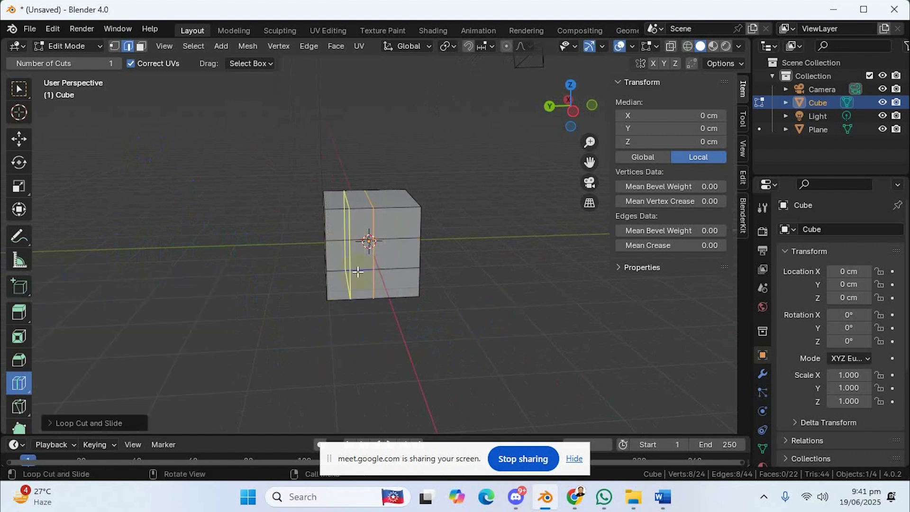
key("ctrl+z")
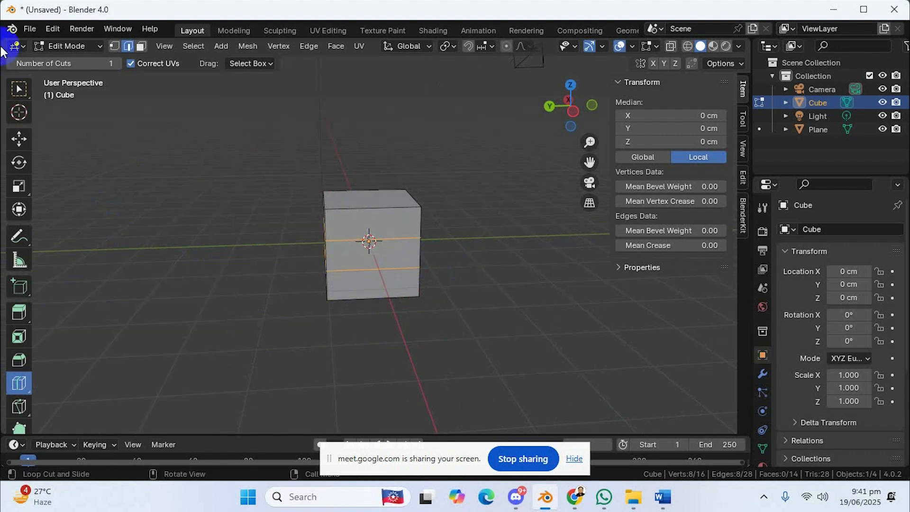
- Clear the selection, switch to vertex selection, and select the upper corner vertex on the cube's -X, -Y side
mouse_move(20, 89)
left_mouse_down()
mouse_move(51, 97)
mouse_move(69, 118)
left_mouse_up()
left_click(247, 215)
middle_click_drag(265, 245, 106, 127)
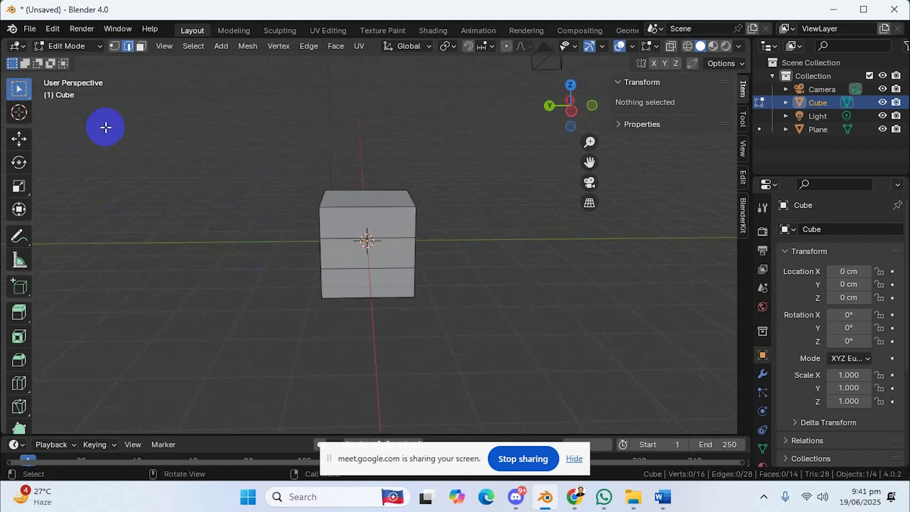
left_click(114, 48)
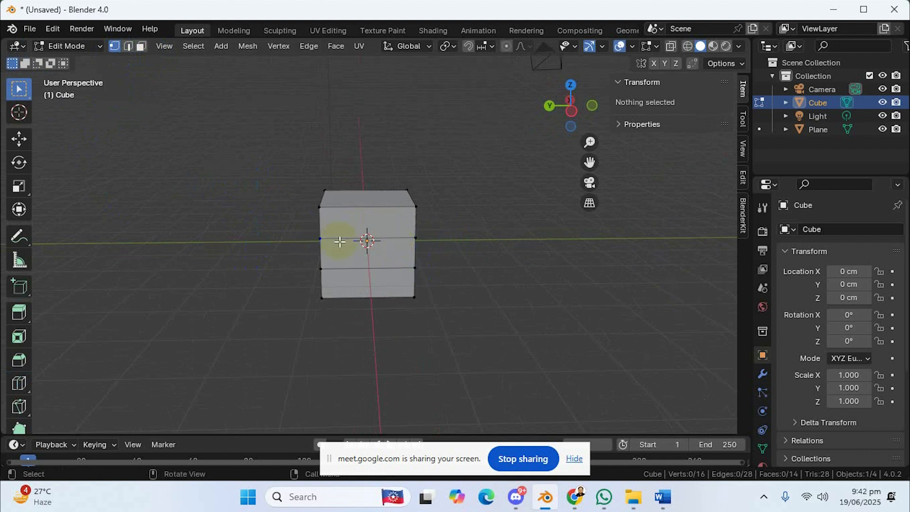
middle_click_drag(417, 248, 405, 214)
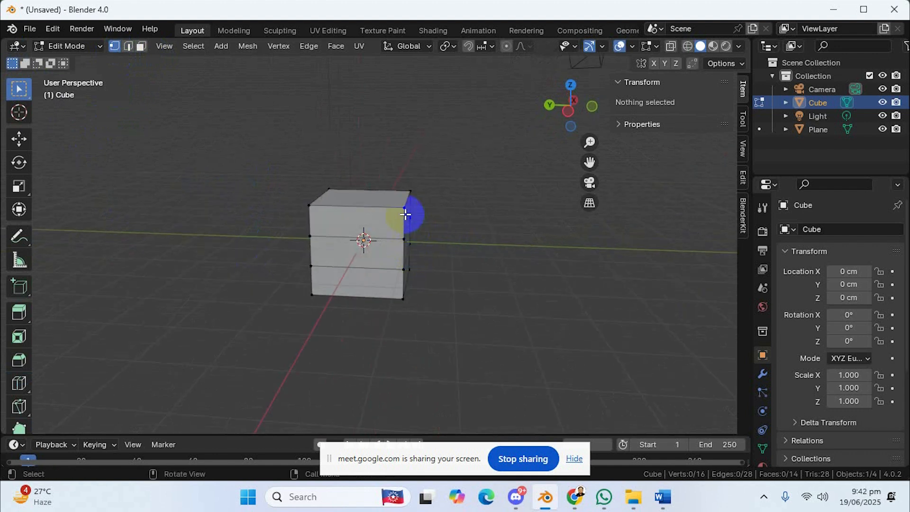
left_click(404, 208)
middle_click_drag(456, 262, 441, 243)
left_click(409, 207)
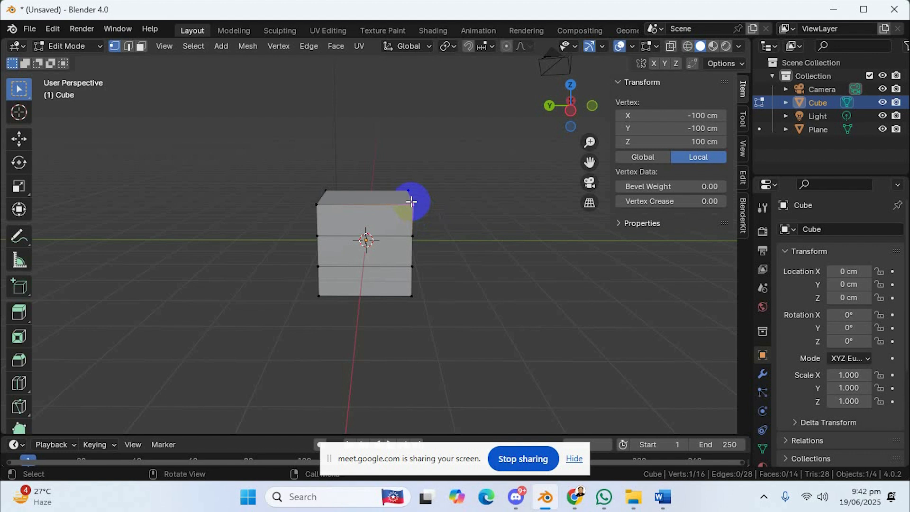
- Try shifting the selected corner vertex along the Y and Z axes with the Move tool, and undo the moves
left_click(19, 139)
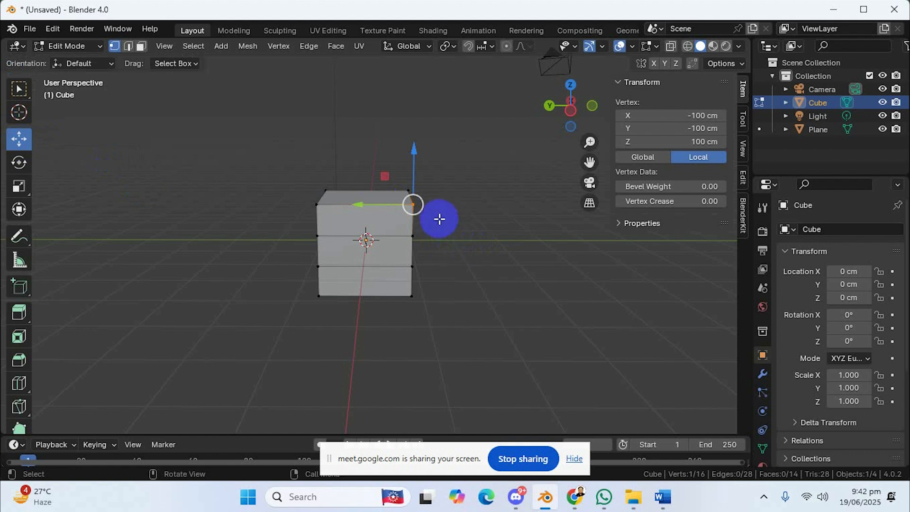
left_click_drag(19, 90, 67, 136)
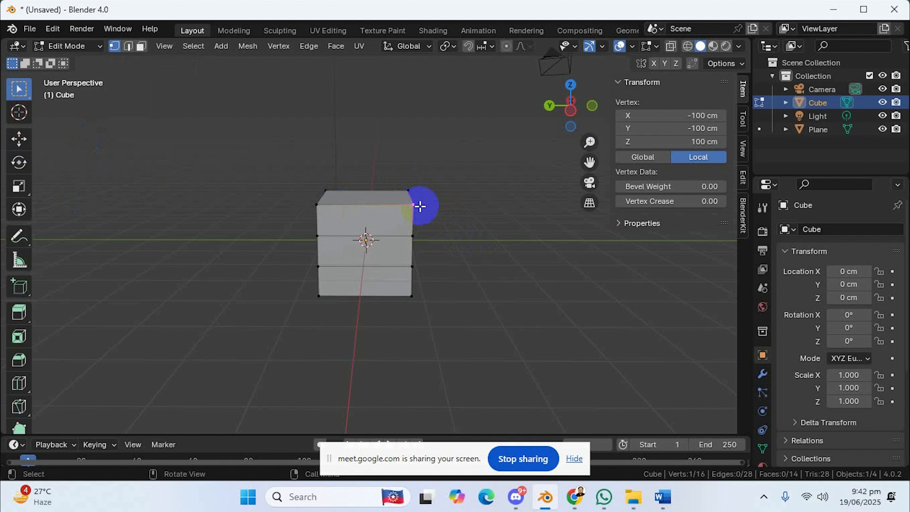
left_click(20, 142)
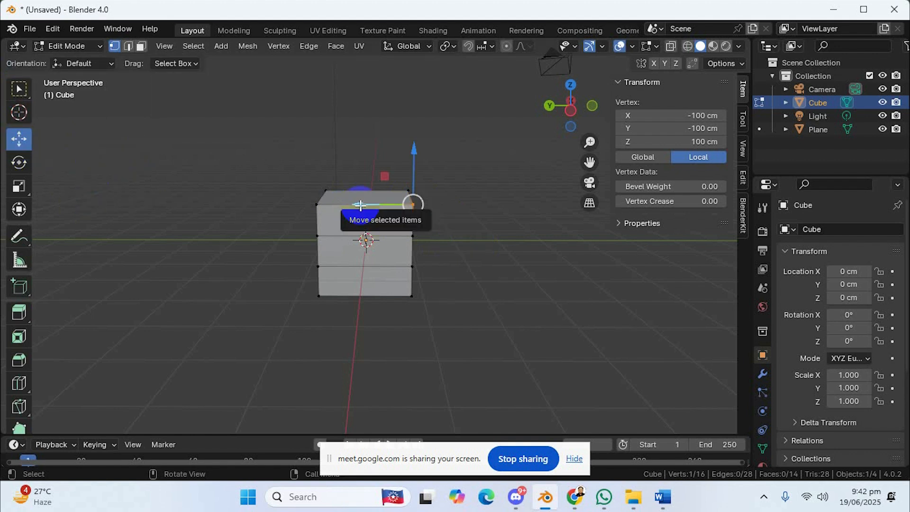
left_click_drag(360, 205, 321, 206)
mouse_move(372, 154)
left_mouse_down()
mouse_move(368, 180)
mouse_move(368, 161)
mouse_move(372, 169)
left_mouse_up()
left_click_drag(315, 213, 343, 220)
key("ctrl+z")
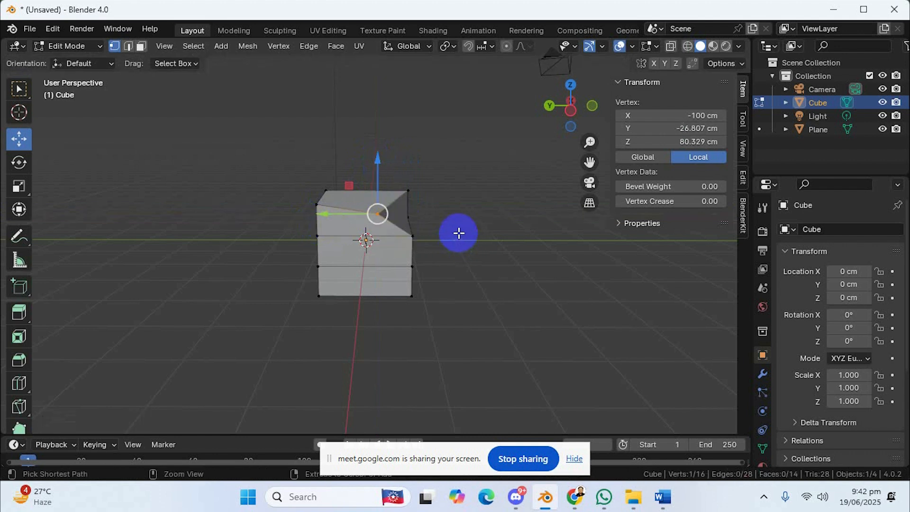
key("ctrl+z")
key("ctrl+z")
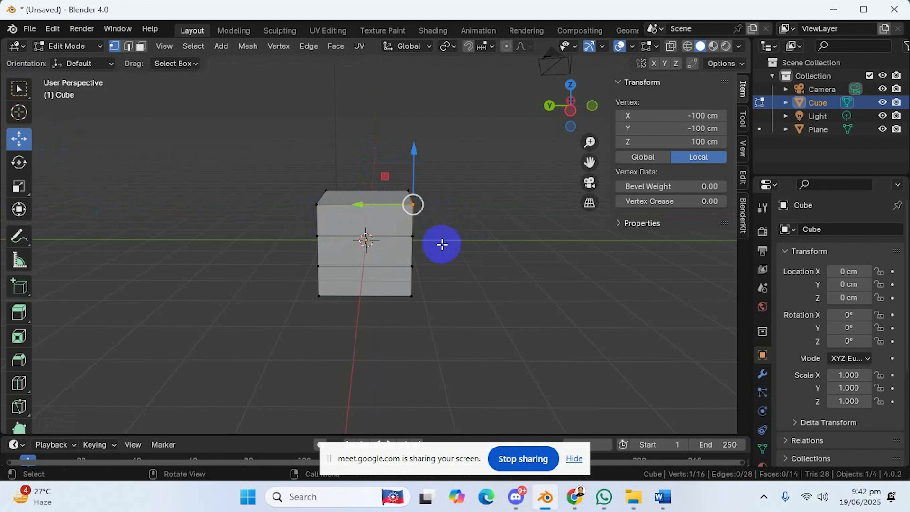
- Try grabbing the corner vertex freely inward and downward, inspect the deformed cube from several sides, and undo the move
key("g")
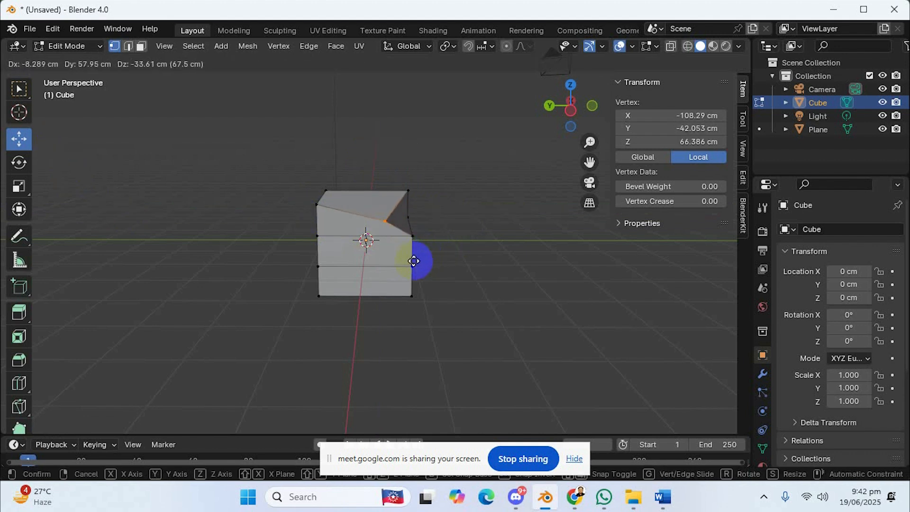
left_click(413, 261)
middle_click_drag(473, 254, 376, 271)
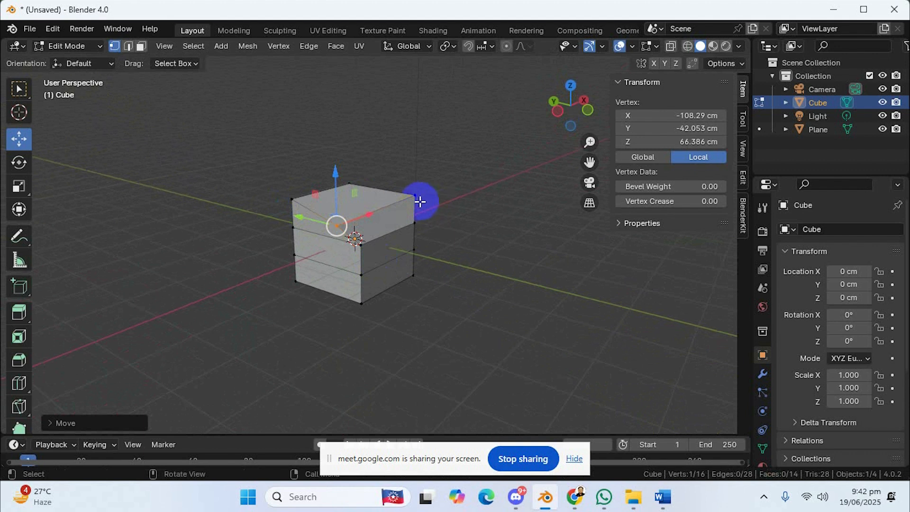
middle_click_drag(421, 201, 473, 203)
middle_click_drag(344, 223, 431, 238)
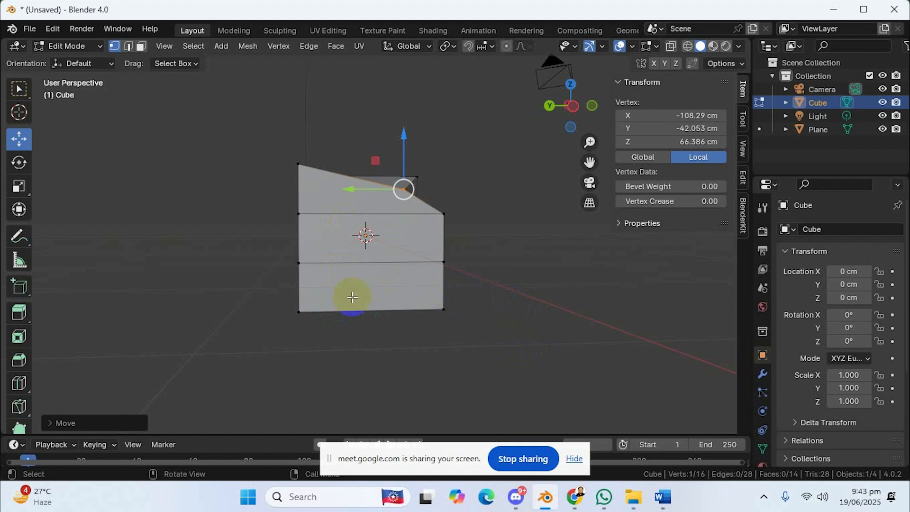
key("ctrl+z")
- Try a vertical Knife cut between the two horizontal loops on the cube's -X face, and undo it
middle_click_drag(156, 309, 63, 362)
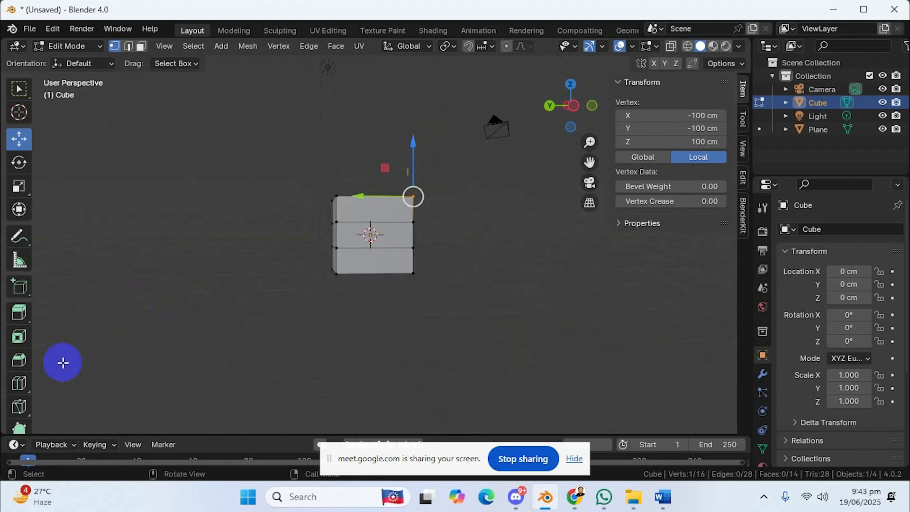
scroll(18, 412, "down", 2)
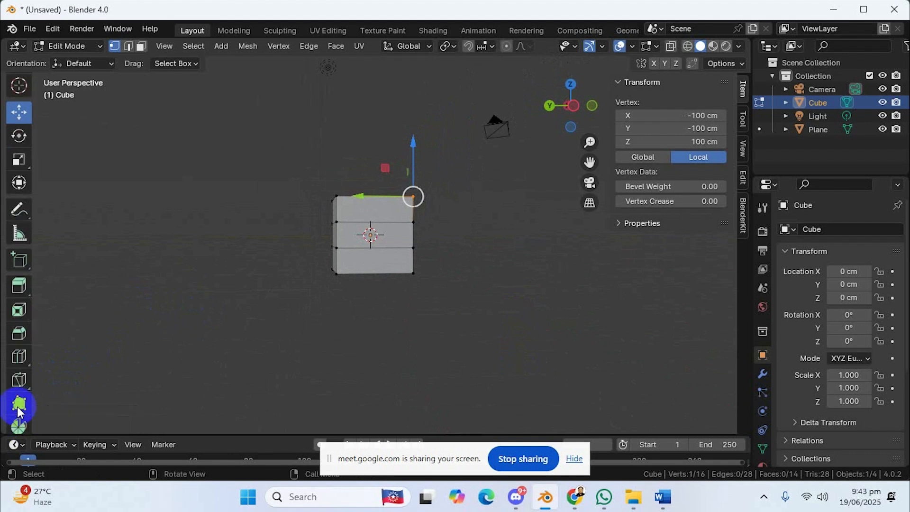
left_click(22, 382)
middle_click_drag(298, 342, 281, 361)
scroll(284, 359, "up", 3)
middle_click_drag(354, 353, 370, 332)
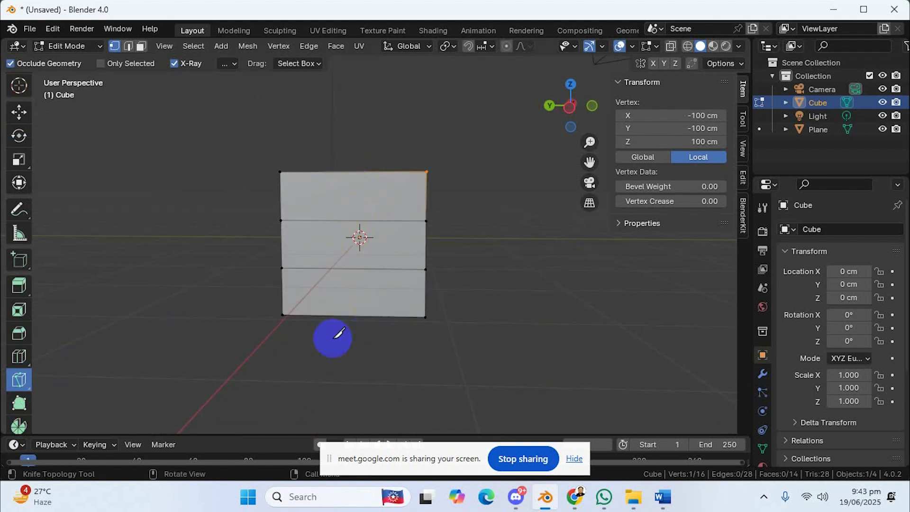
left_click(348, 220)
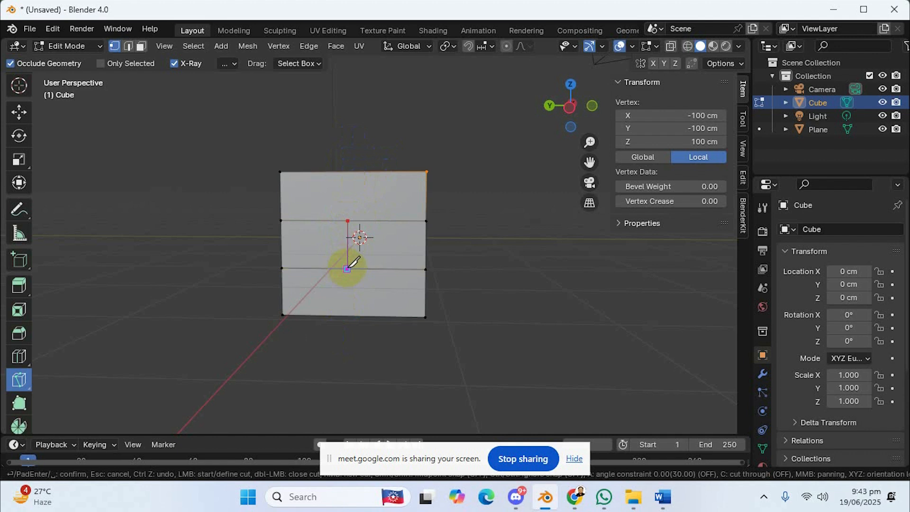
key("Return")
scroll(520, 118, "up", 3)
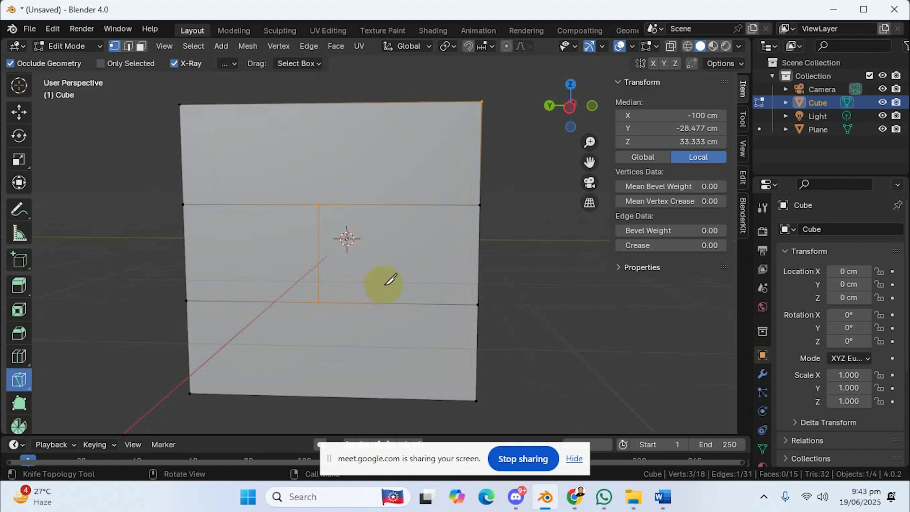
scroll(390, 280, "down", 3)
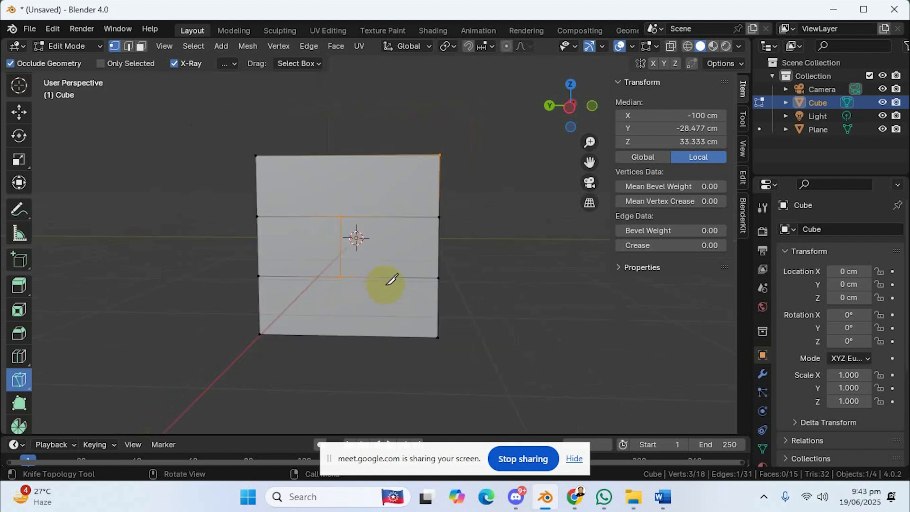
key("ctrl+z")
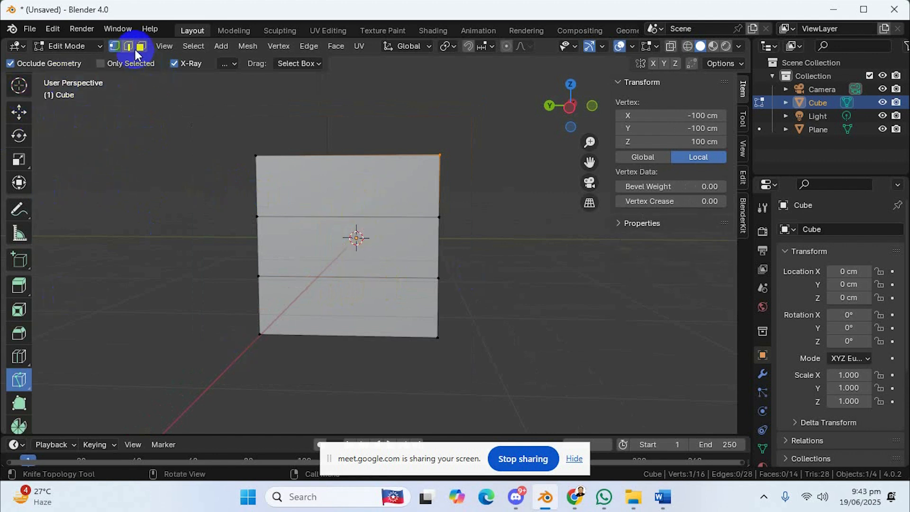
- Add one vertical loop cut through the middle of the cube with the Loop Cut tool
left_click(19, 356)
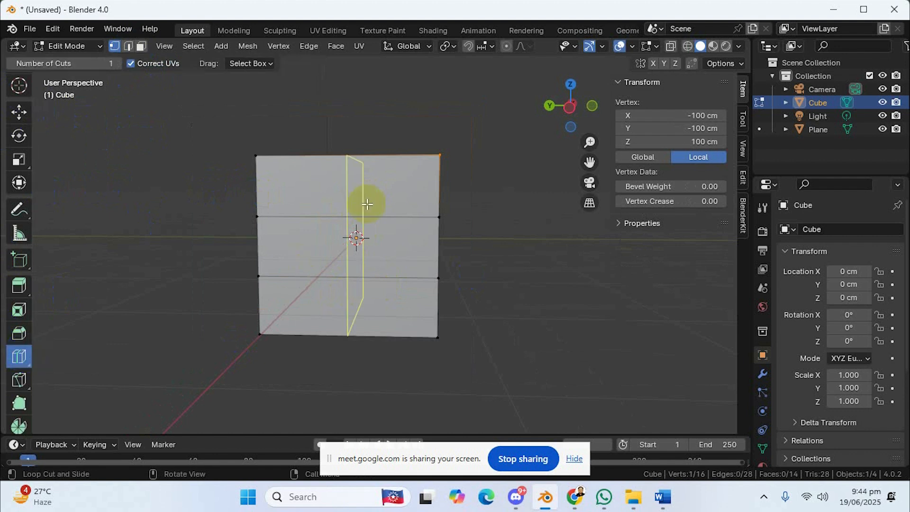
left_click(355, 205)
middle_click_drag(536, 356, 546, 352)
middle_click_drag(441, 211, 502, 282)
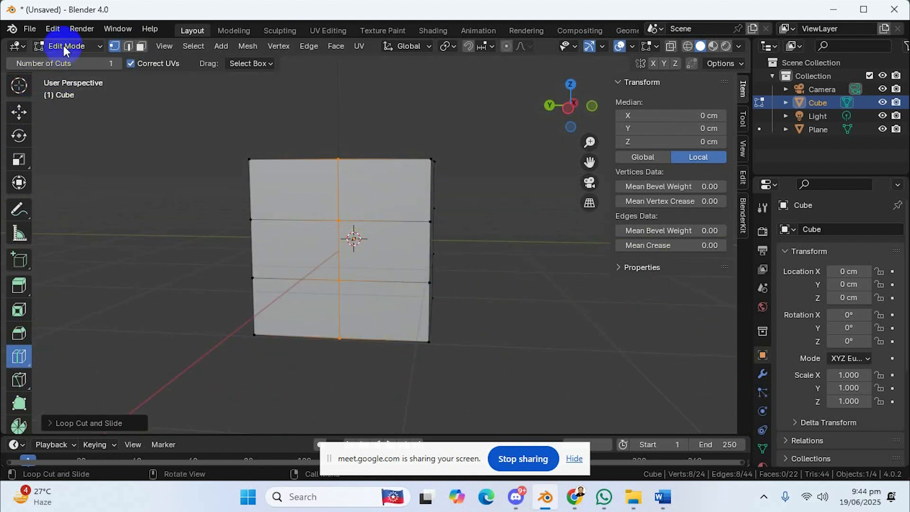
- Switch to edge selection mode with the Select Box tool and clear the current edge selection on the cube
left_click(128, 47)
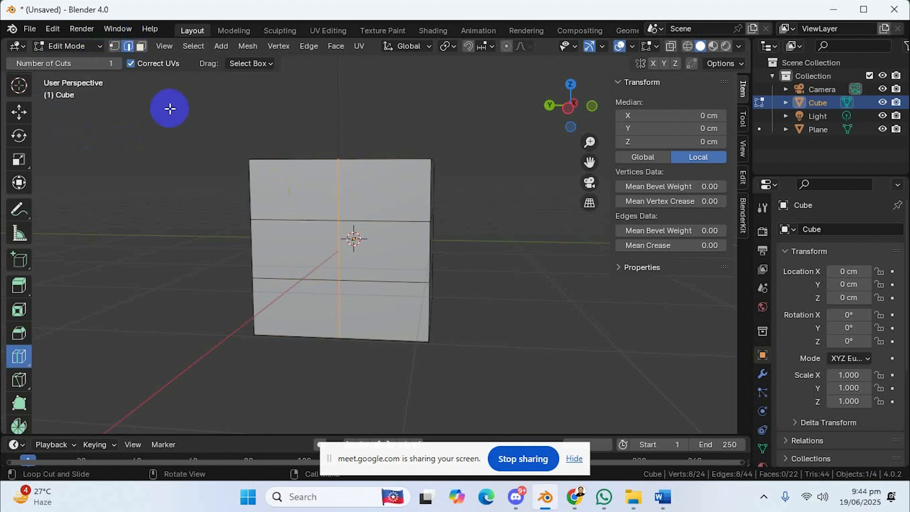
scroll(38, 123, "up", 5)
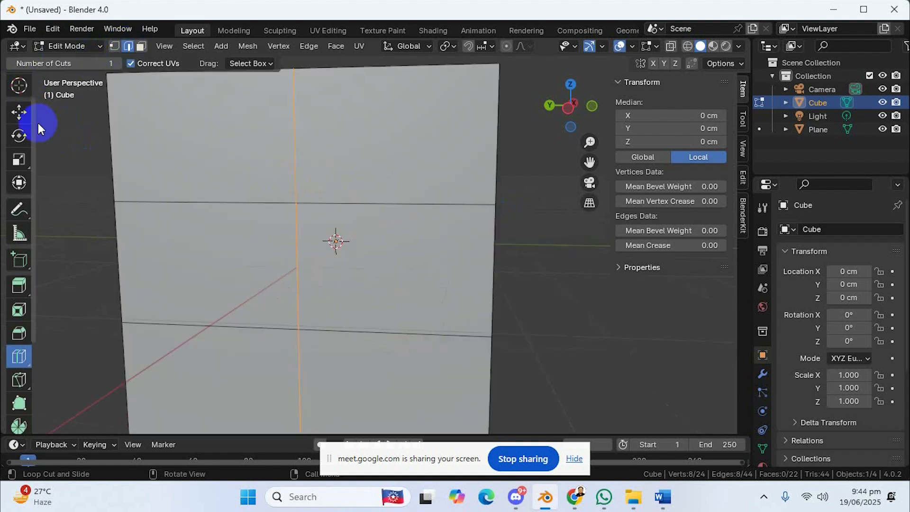
scroll(264, 187, "down", 6)
scroll(31, 360, "up", 2)
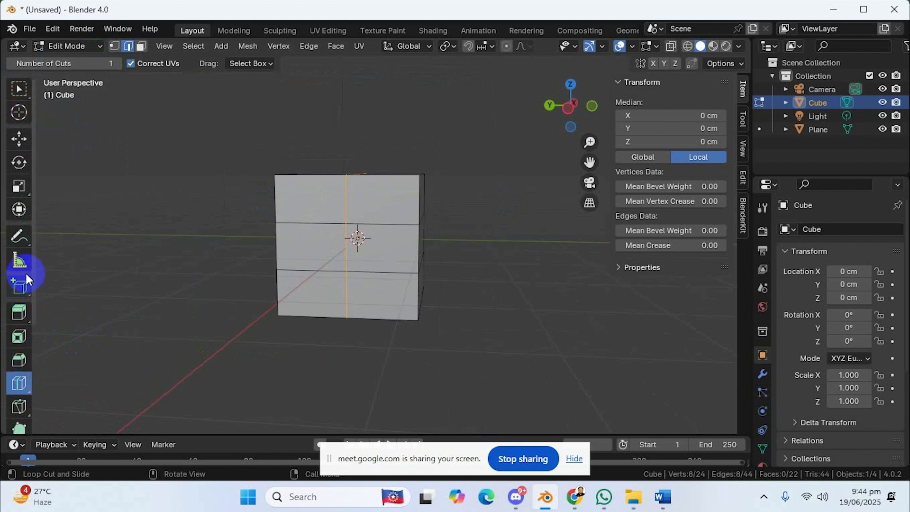
left_click_drag(22, 92, 69, 126)
left_click(442, 250)
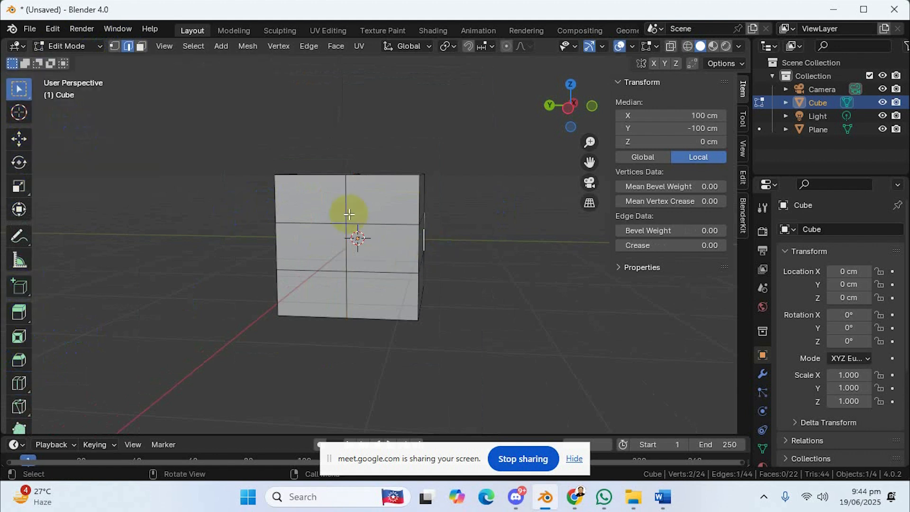
left_click(520, 214)
- Select the edges of the cube's middle vertical loop one by one, leaving out the middle segment on the -X face
left_click(347, 203)
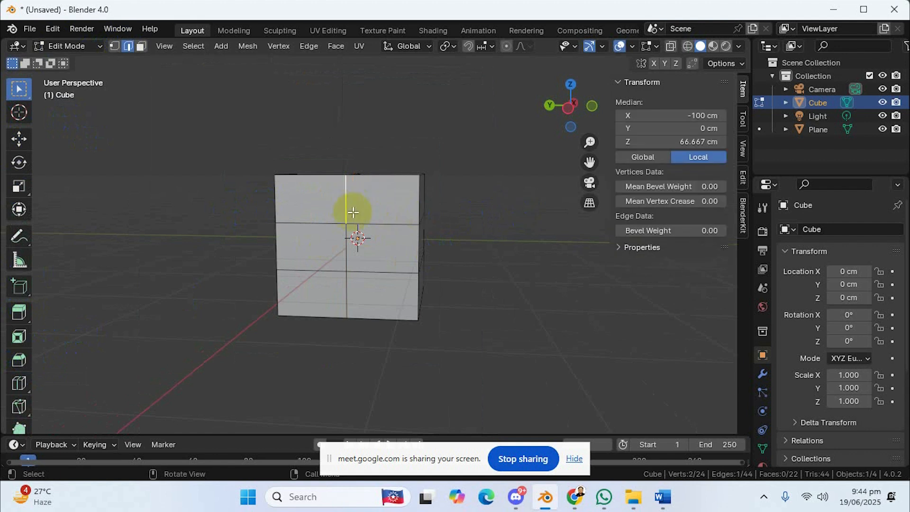
left_click(345, 280, "shift")
middle_click_drag(376, 299, 373, 202)
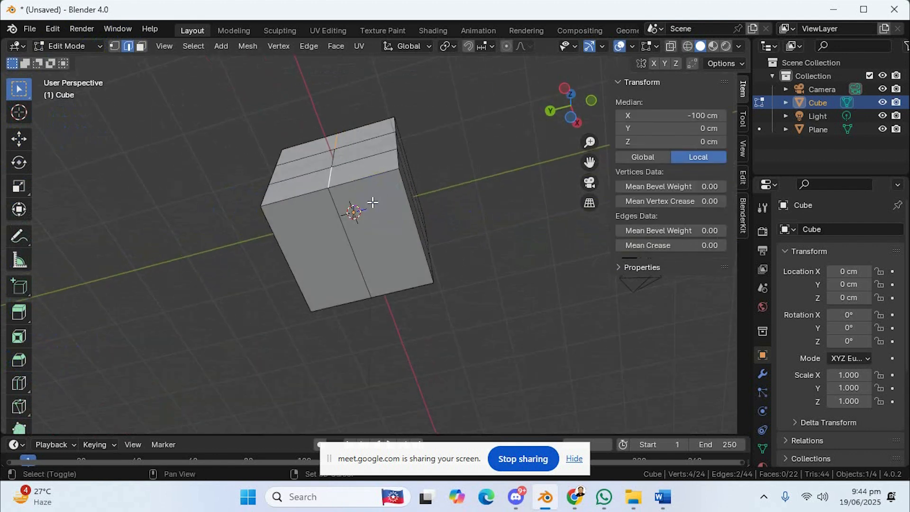
middle_click_drag(445, 318, 259, 349)
left_click(410, 277, "shift")
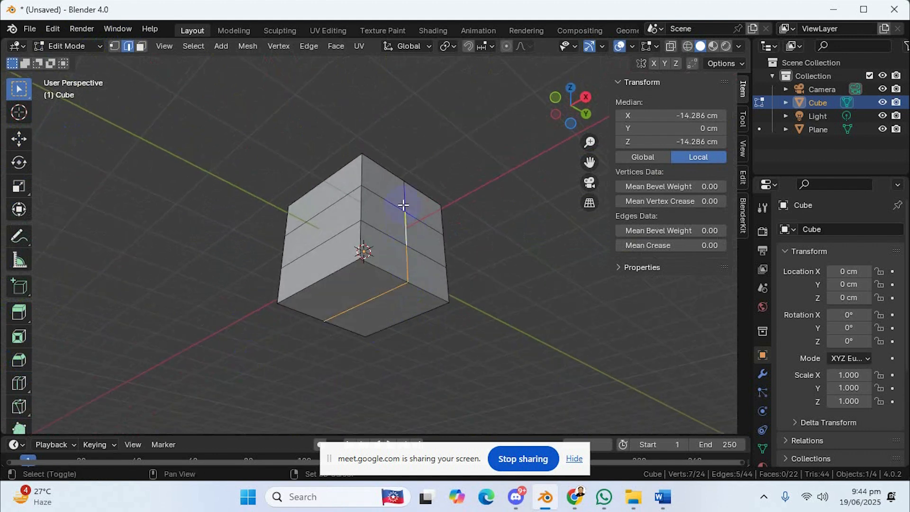
middle_click_drag(377, 255, 403, 208)
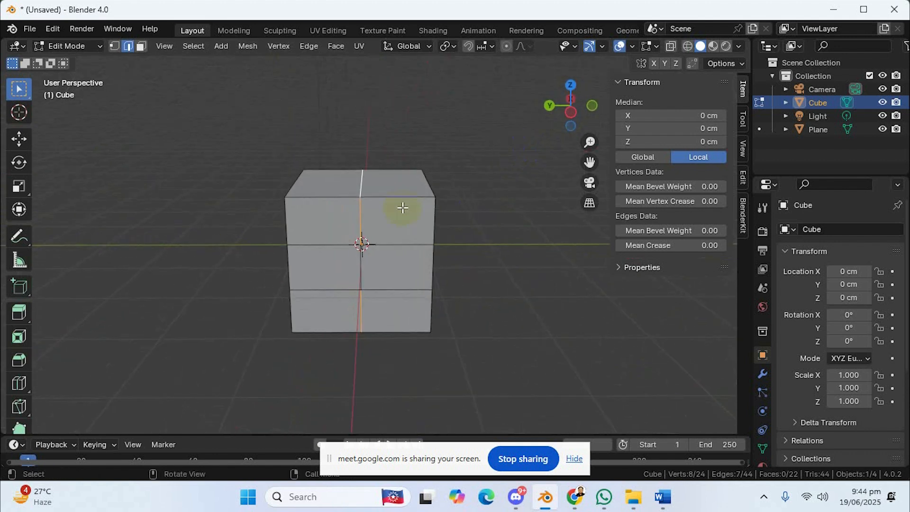
- Try dissolving the selected loop edges, inspect the cube from several sides, and undo the dissolve
key("ctrl+e")
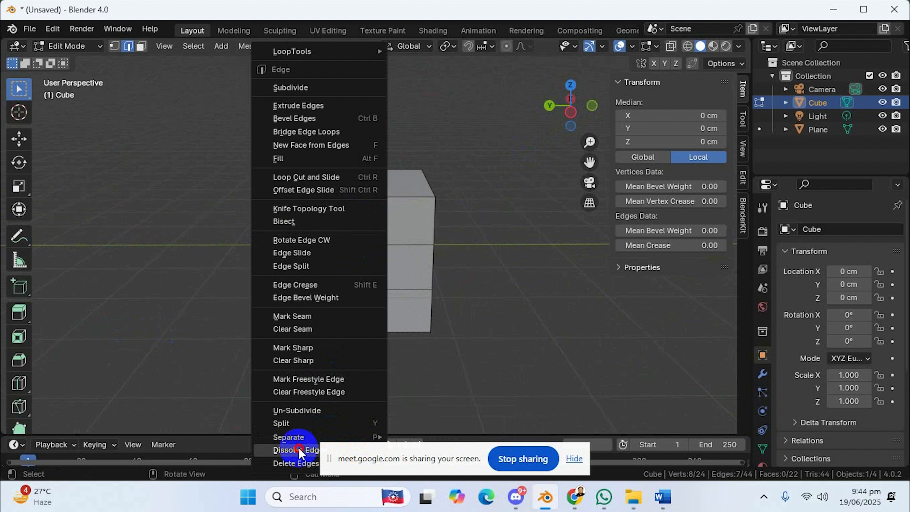
left_click(300, 451)
middle_click_drag(366, 286, 460, 248)
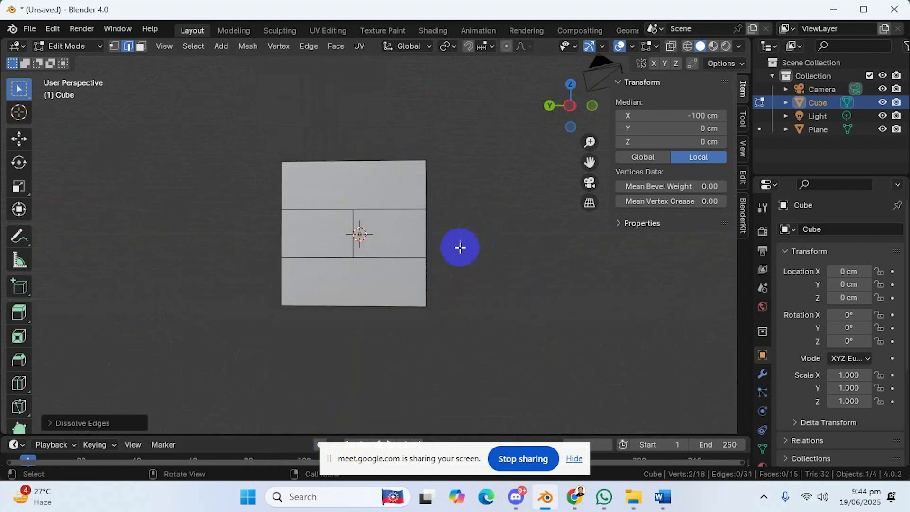
middle_click_drag(358, 186, 439, 247)
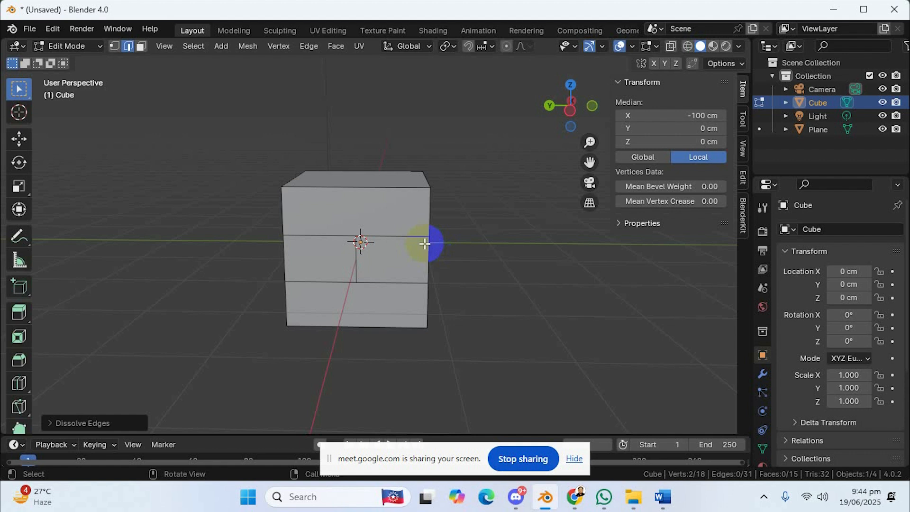
middle_click_drag(421, 251, 348, 239)
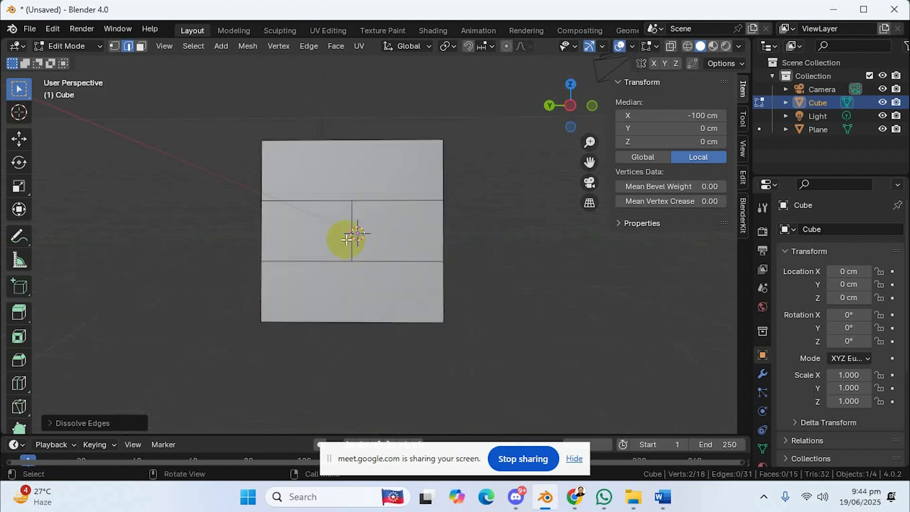
key("ctrl+z")
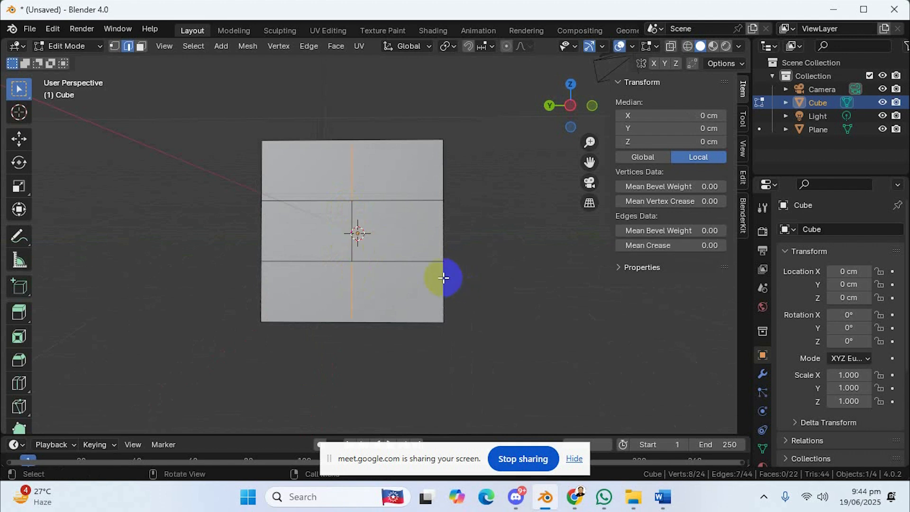
- Try deleting the selected loop edges with the Edges option, inspect the opened cube, and undo the deletion
key("x")
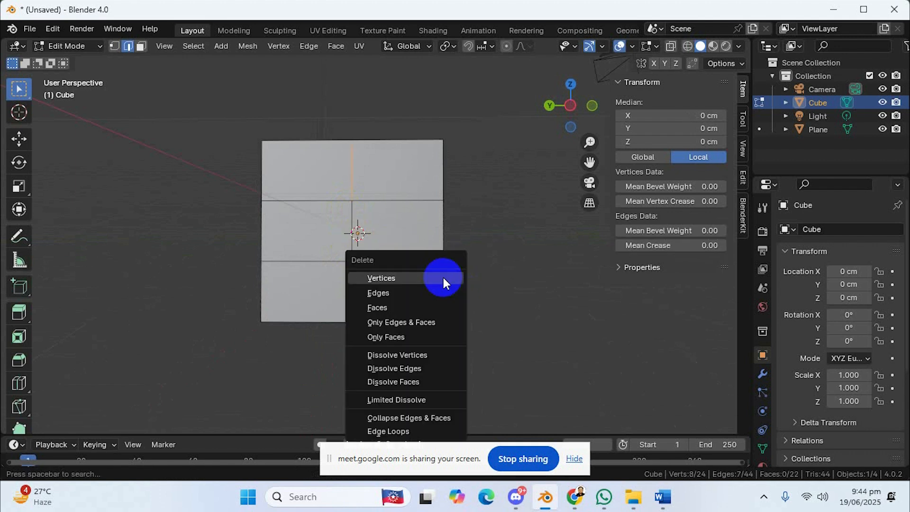
left_click(398, 293)
middle_click_drag(400, 295, 440, 302)
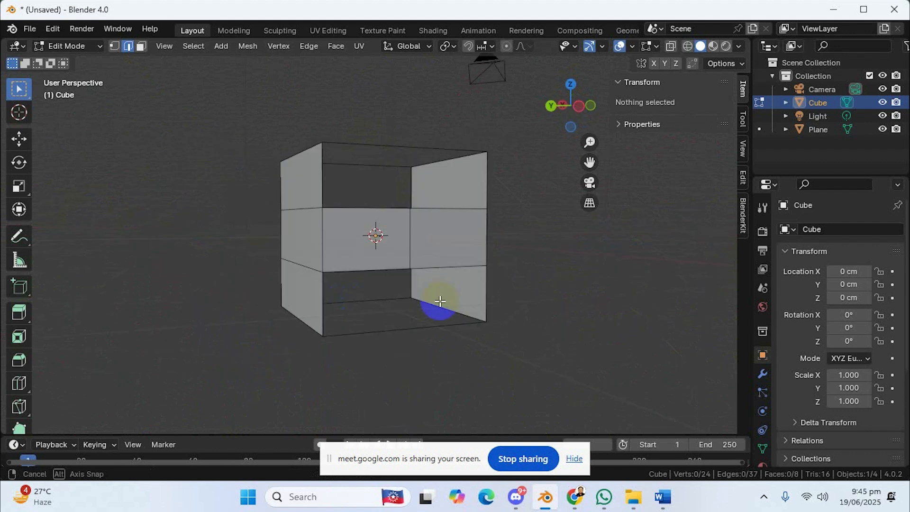
key("ctrl+z")
middle_click_drag(540, 323, 506, 335)
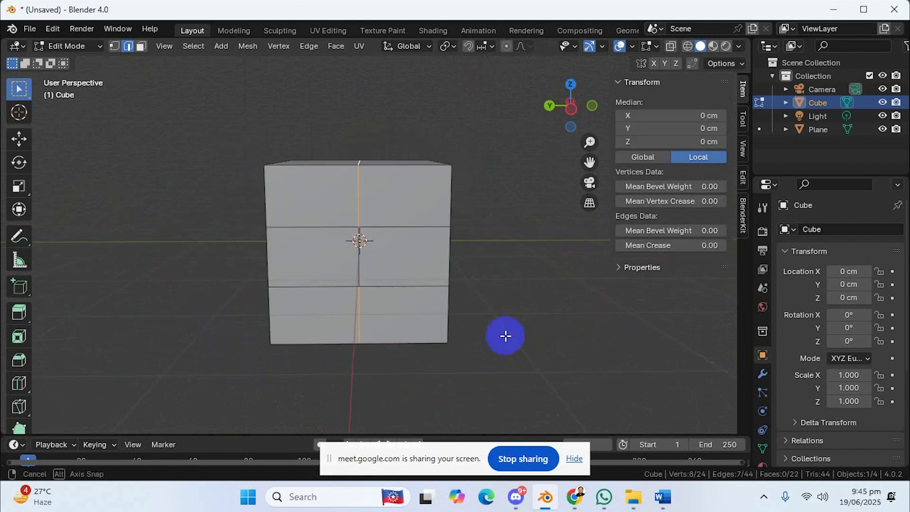
- Clear the edge selection and return the cube to Object Mode
left_click(512, 298)
mouse_move(512, 297)
middle_mouse_down()
mouse_move(510, 308)
mouse_move(512, 301)
middle_mouse_up()
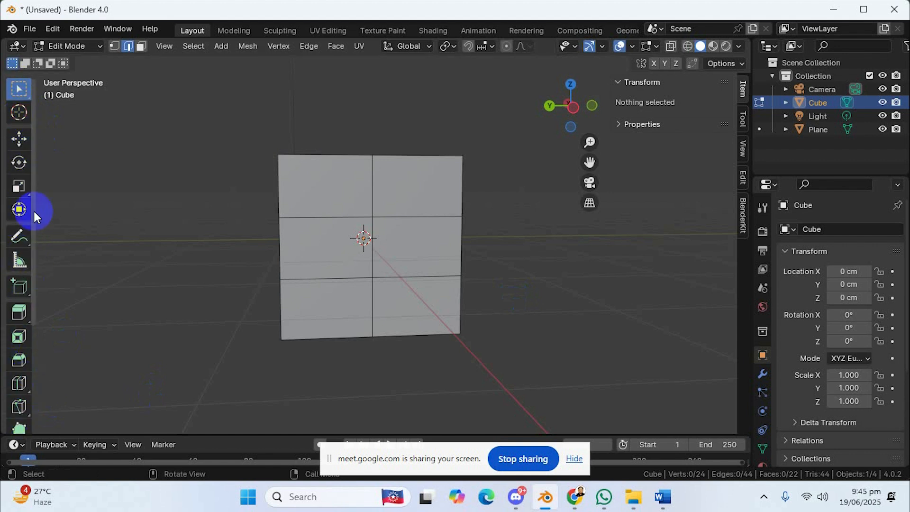
left_click(95, 50)
left_click(89, 62)
middle_click_drag(264, 240, 261, 289)
middle_click_drag(320, 280, 309, 251)
scroll(325, 271, "down", 5)
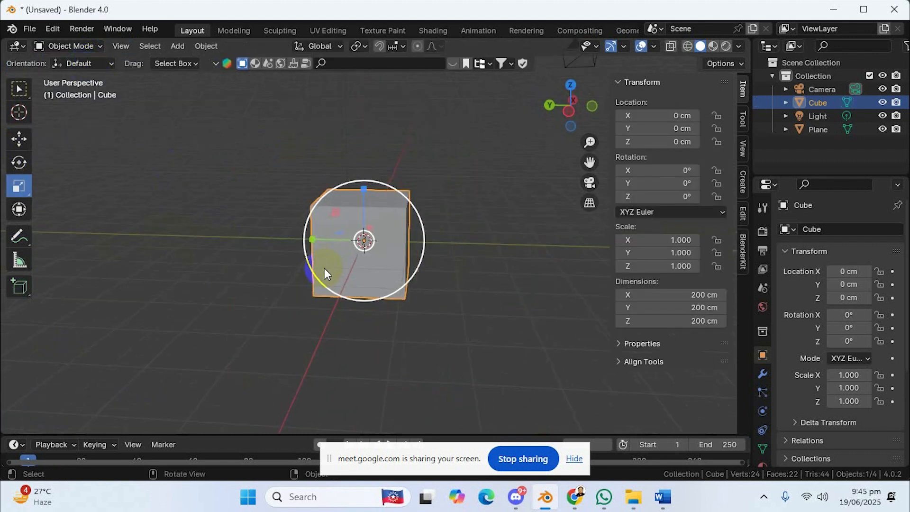
- Move the cube slightly with the Move tool, freely and along single axes, to about X -0.57, Y 2.4, Z -1.57 cm
left_click(19, 138)
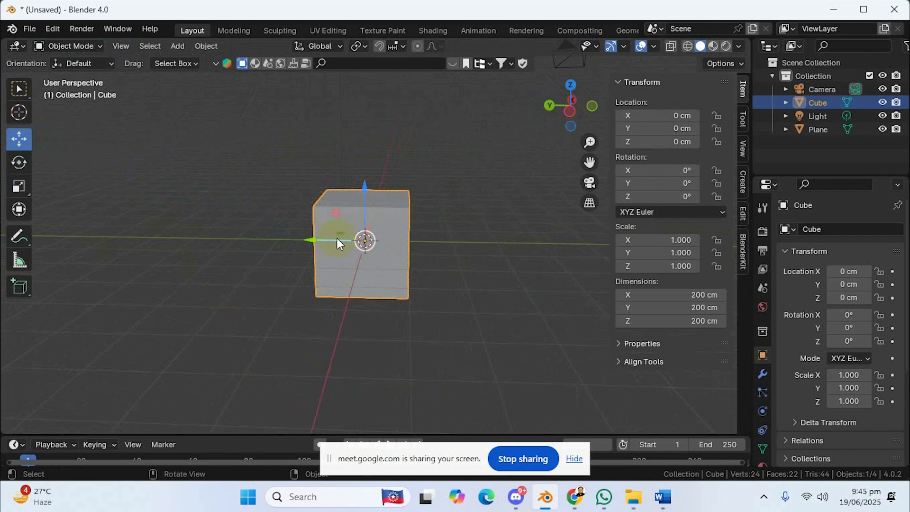
mouse_move(358, 240)
left_mouse_down()
mouse_move(315, 244)
mouse_move(364, 241)
left_mouse_up()
middle_click_drag(502, 277, 487, 262)
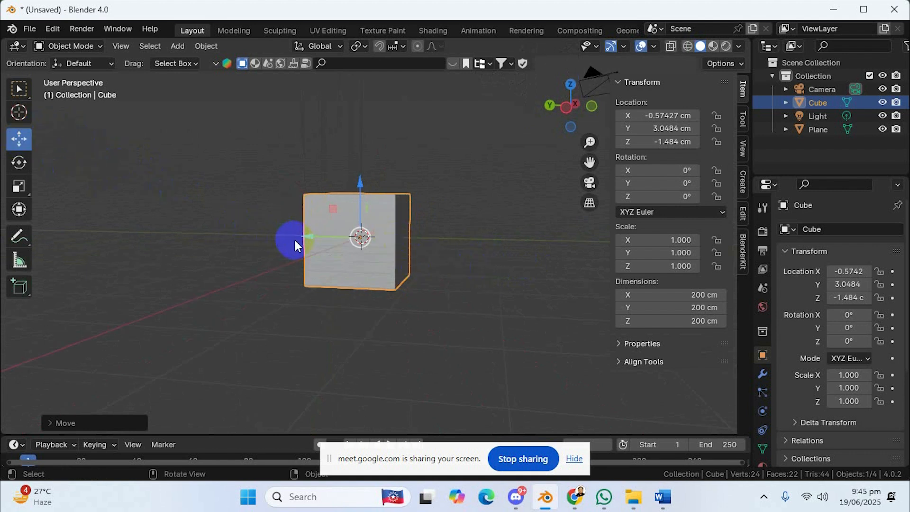
mouse_move(305, 240)
left_mouse_down()
mouse_move(264, 234)
mouse_move(296, 243)
left_mouse_up()
mouse_move(354, 197)
left_mouse_down()
mouse_move(353, 130)
mouse_move(355, 199)
left_mouse_up()
middle_click_drag(390, 201, 415, 224)
key("KP_1")
key("KP_7")
left_click_drag(353, 160, 372, 165)
middle_click_drag(433, 259, 439, 133)
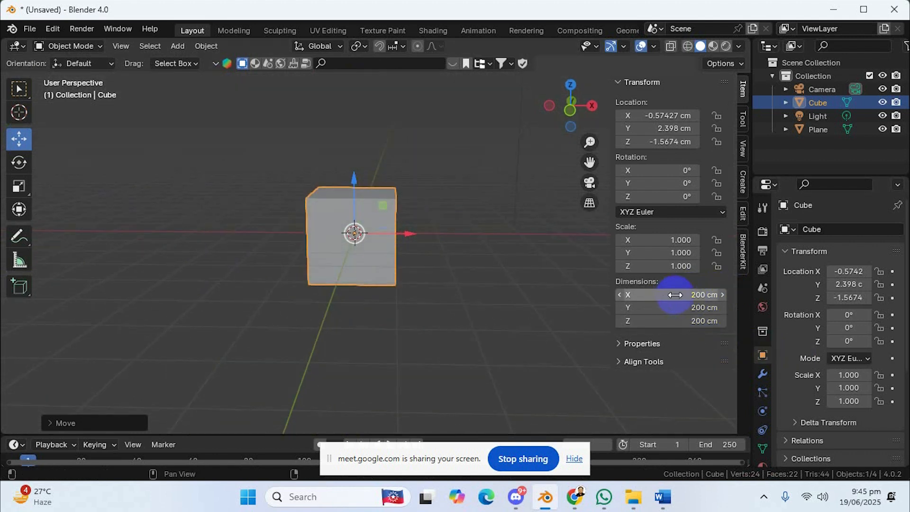
- Shift the cube through its Location values to X 84.426, Y -31.602 and Z -89.567 cm
left_click_drag(841, 271, 835, 288)
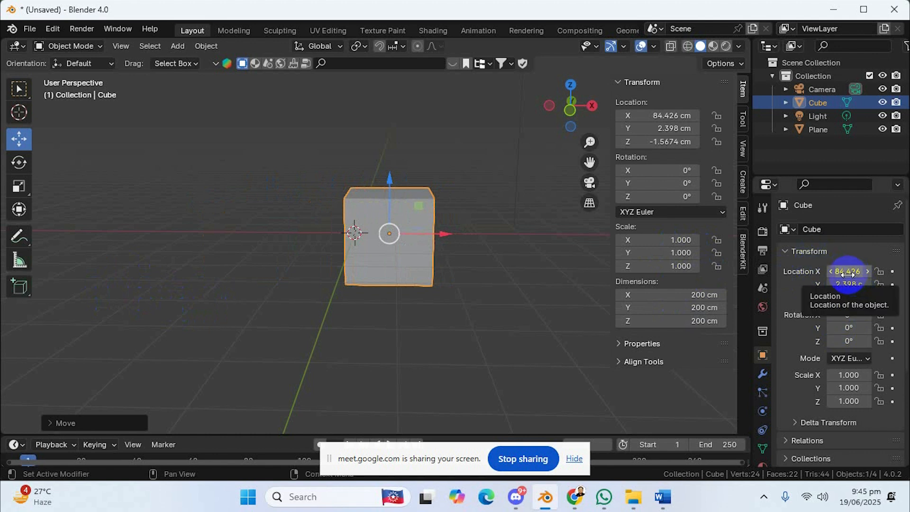
left_click(848, 274)
left_click(856, 296)
left_click_drag(845, 286, 371, 300)
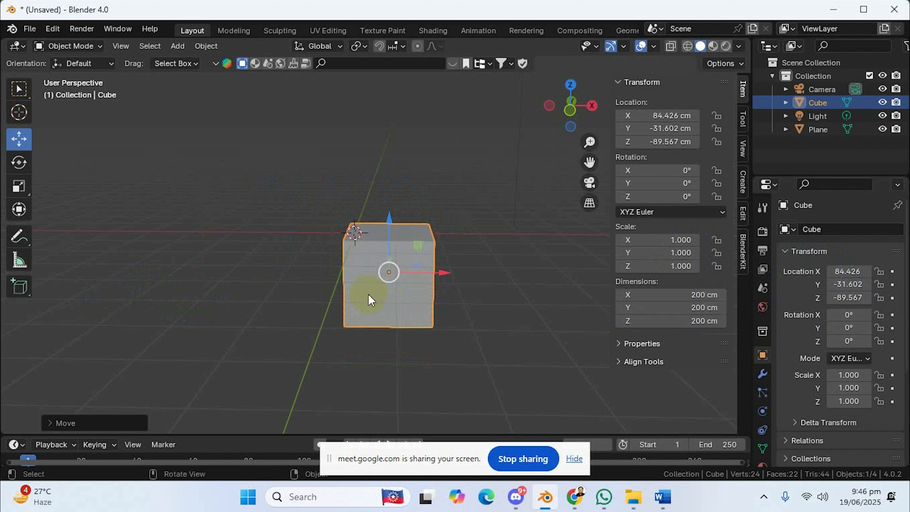
middle_click_drag(369, 294, 365, 273)
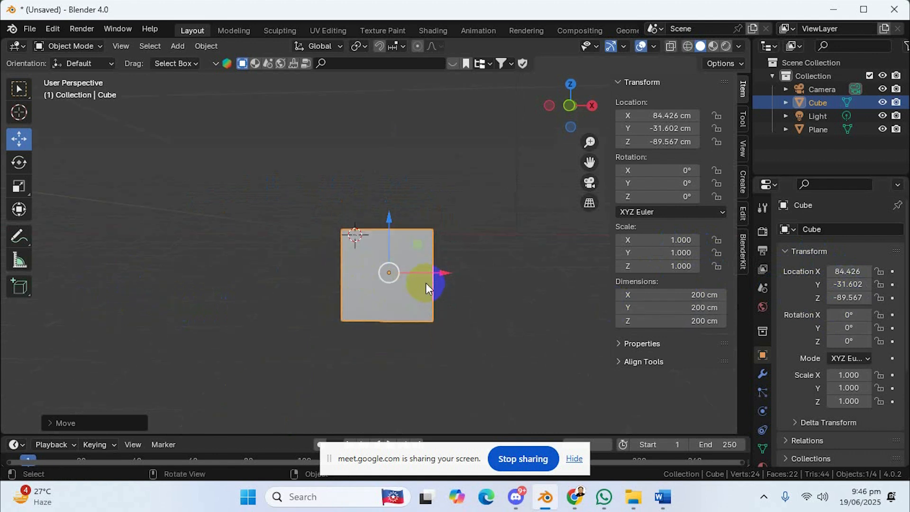
- Move the cube in front view to about X -0.46 and Z 0.13 cm, and set its X rotation to -6°
key("KP_1")
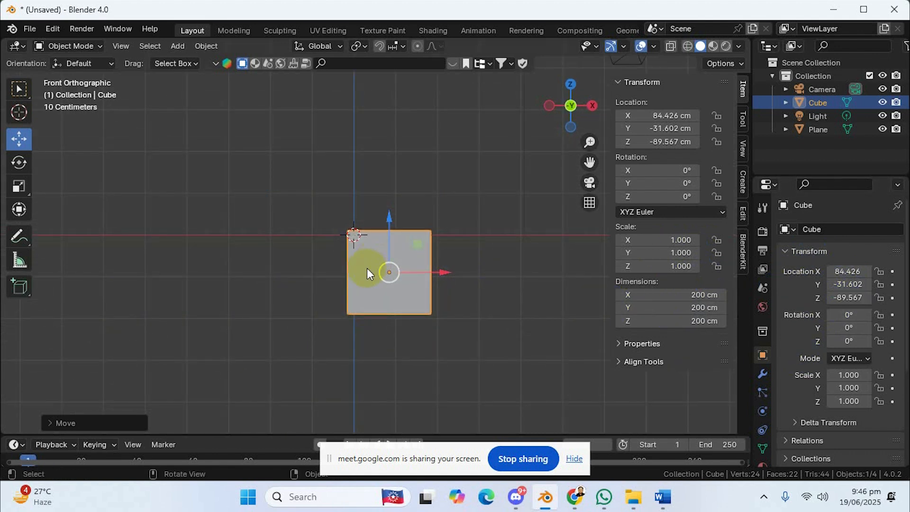
left_click_drag(367, 268, 332, 231)
left_click_drag(844, 316, 283, 265)
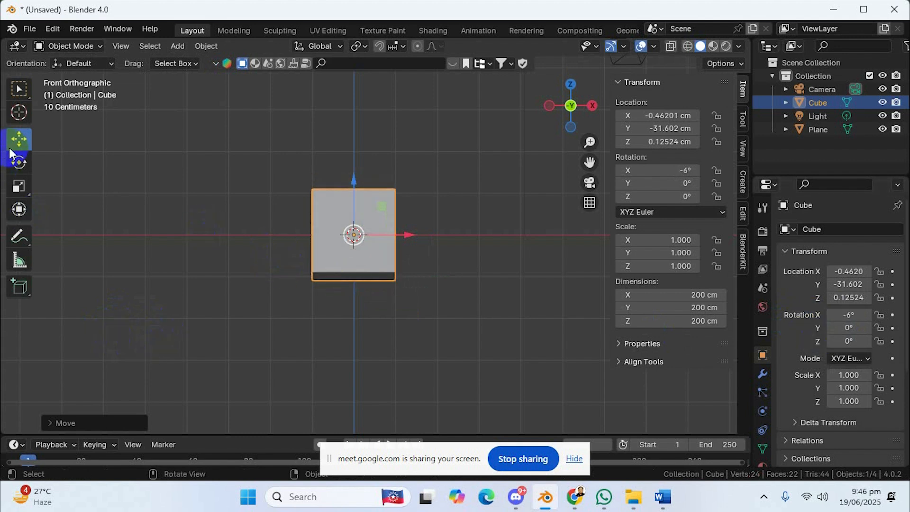
- Try turning the cube in front view with the Rotate tool, undo the rotation, and reselect the cube
left_click(18, 162)
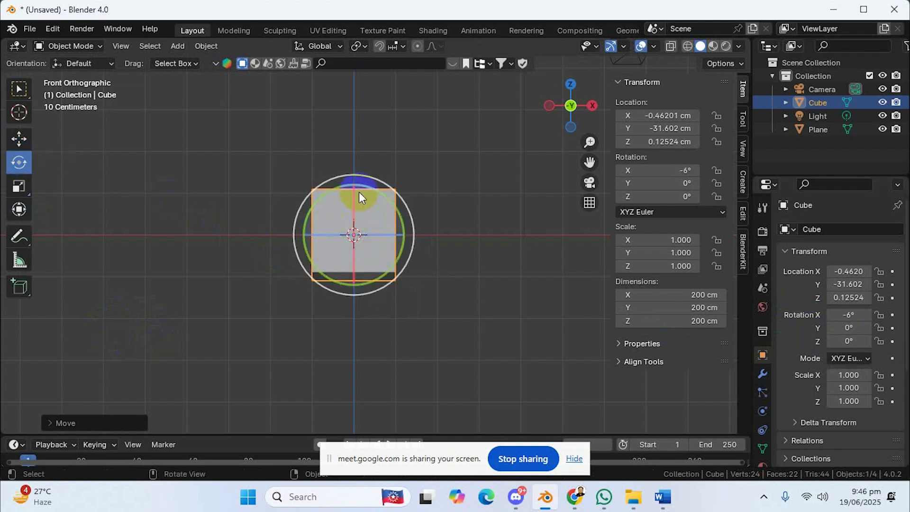
left_click_drag(378, 186, 483, 244)
key("ctrl+z")
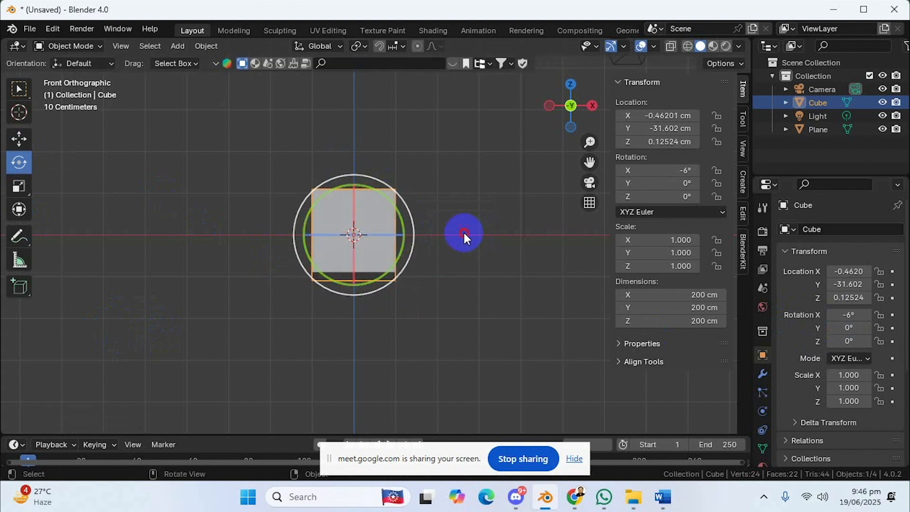
left_click(463, 232)
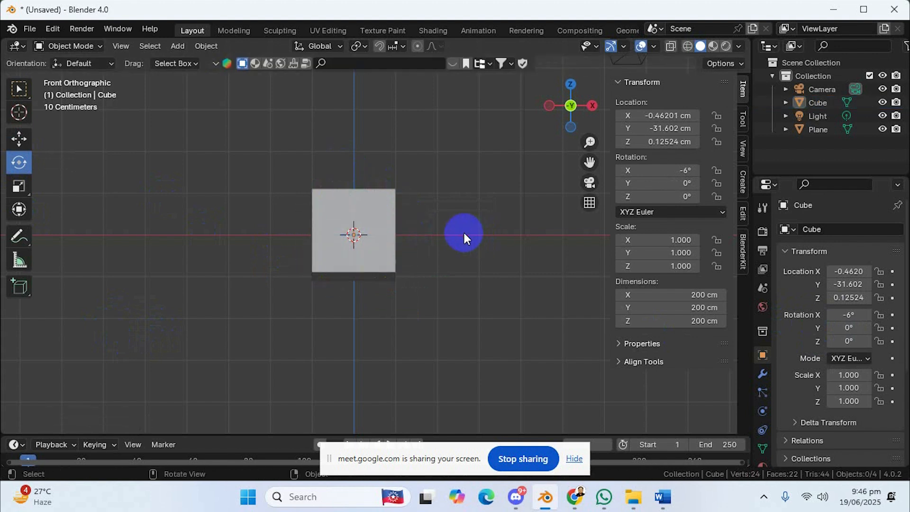
left_click(379, 207)
- Try rotating the cube freely around all axes in perspective view, and undo the rotation
middle_click_drag(511, 180, 483, 211)
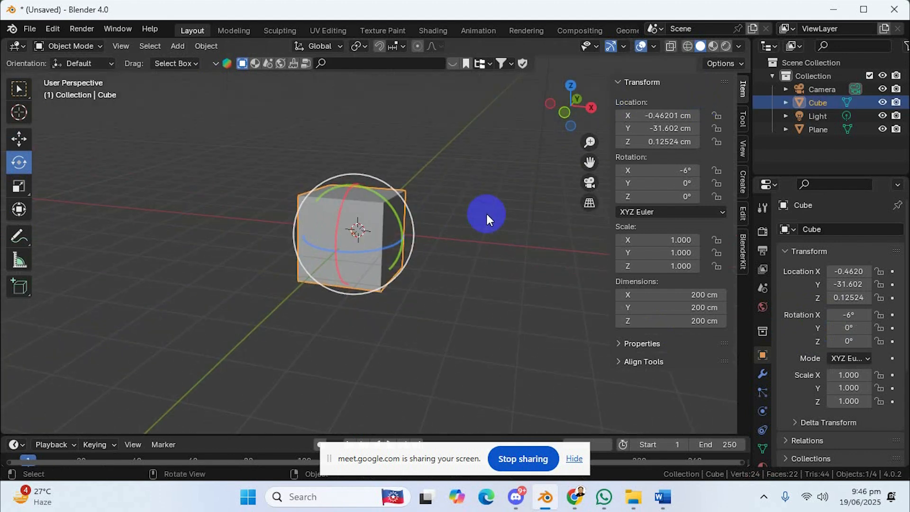
key("r")
left_click(486, 212)
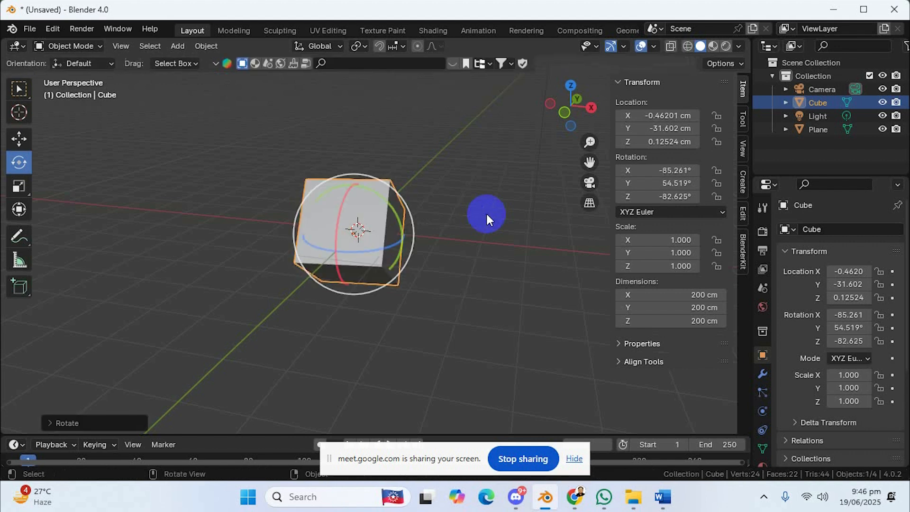
key("ctrl+z")
middle_click_drag(453, 279, 485, 280)
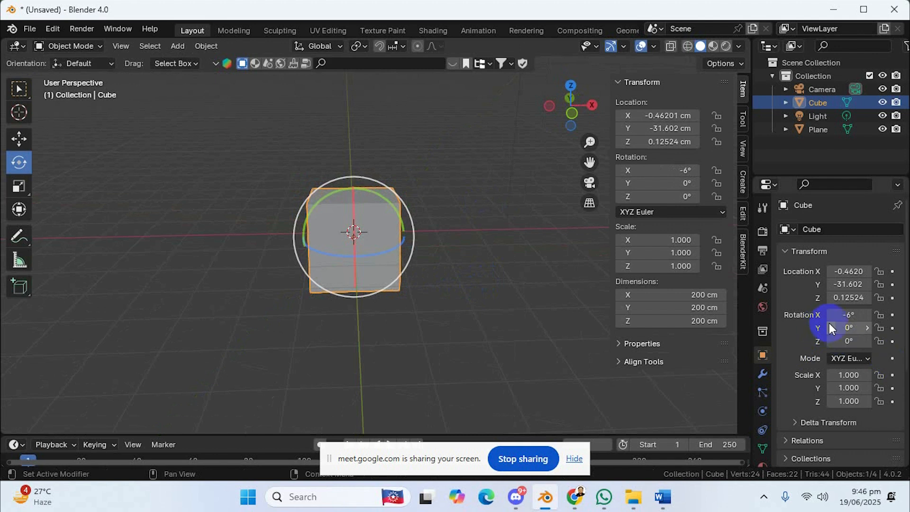
- Set the cube's X rotation to 29°, and reset it to 0° with the Move tool active
left_click_drag(839, 314, 539, 299)
middle_click_drag(539, 292, 533, 270)
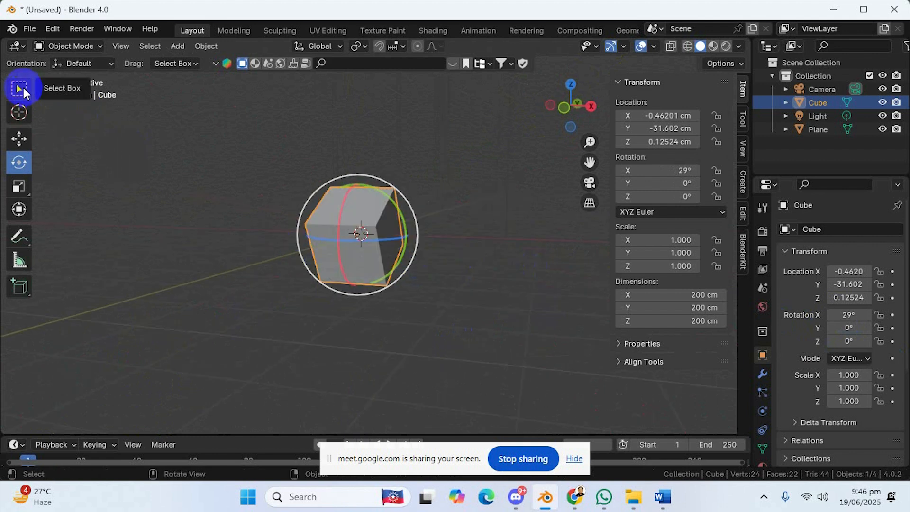
left_click(19, 139)
middle_click_drag(476, 254, 517, 268)
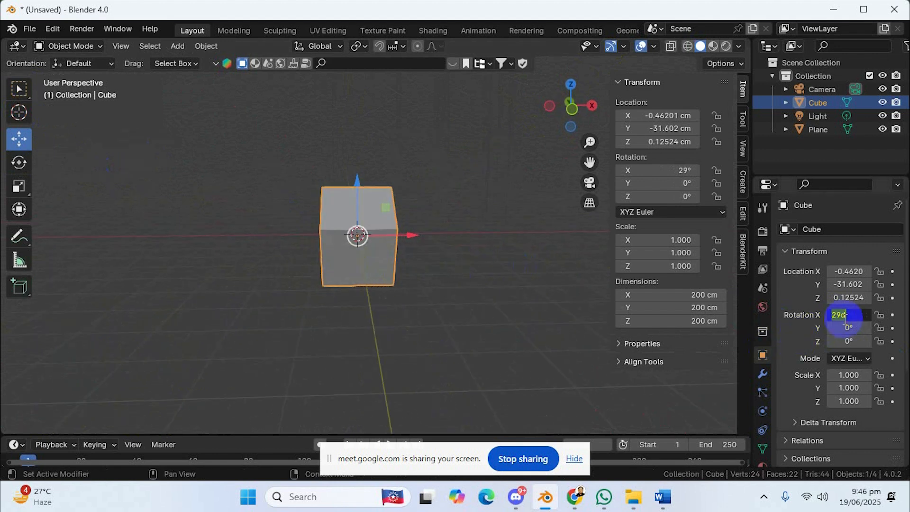
key("Return")
middle_click_drag(531, 331, 516, 312)
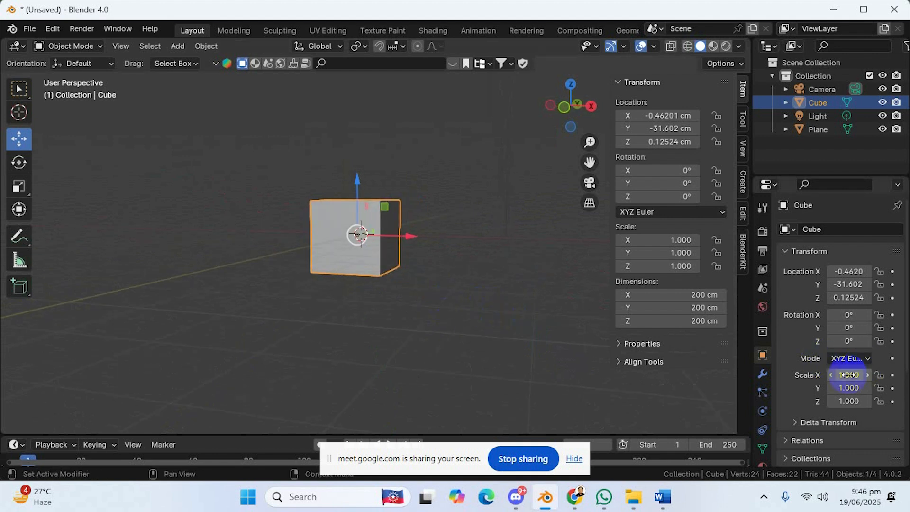
- Scale the cube to 3.340 in X, 0.870 in Y and 0.650 in Z
left_click_drag(845, 376, 270, 380)
left_click_drag(848, 387, 136, 378)
left_click_drag(845, 401, 128, 384)
middle_click_drag(507, 367, 436, 363)
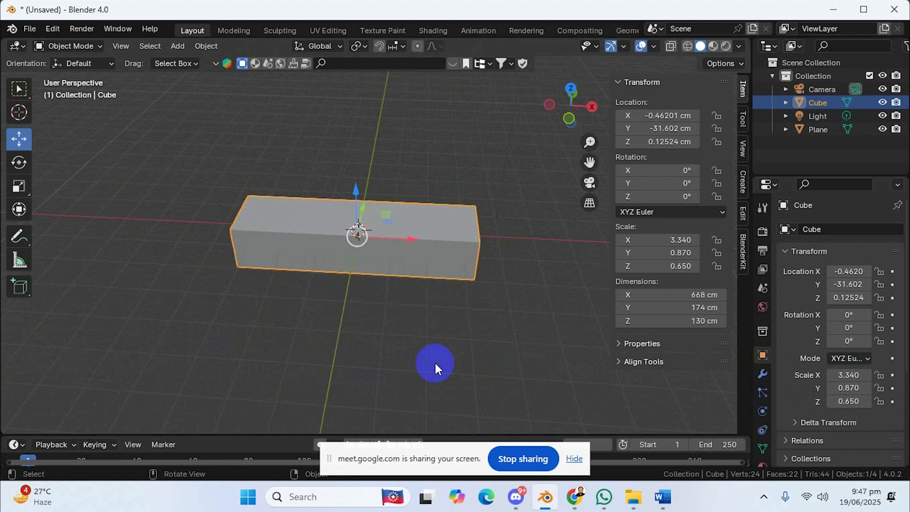
- Switch to the Google Meet window in Chrome, then open and close the meeting's host controls
mouse_move(582, 498)
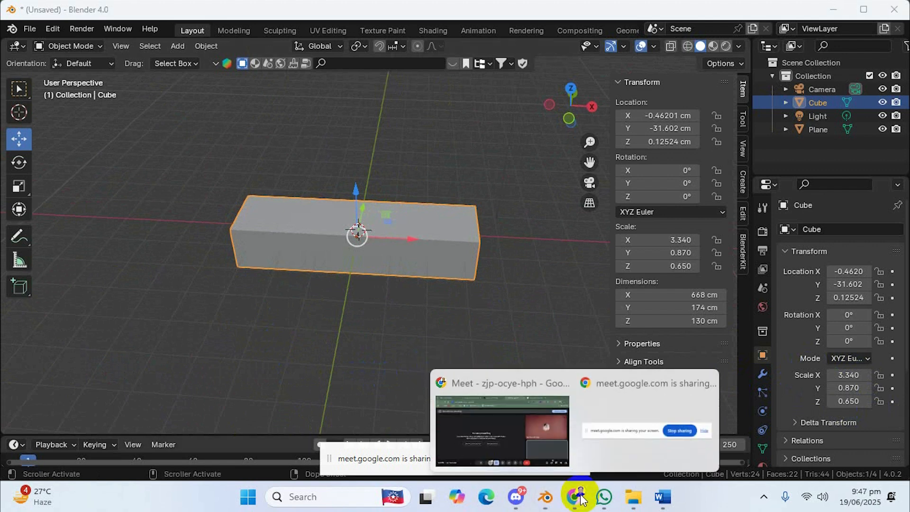
left_click(505, 430)
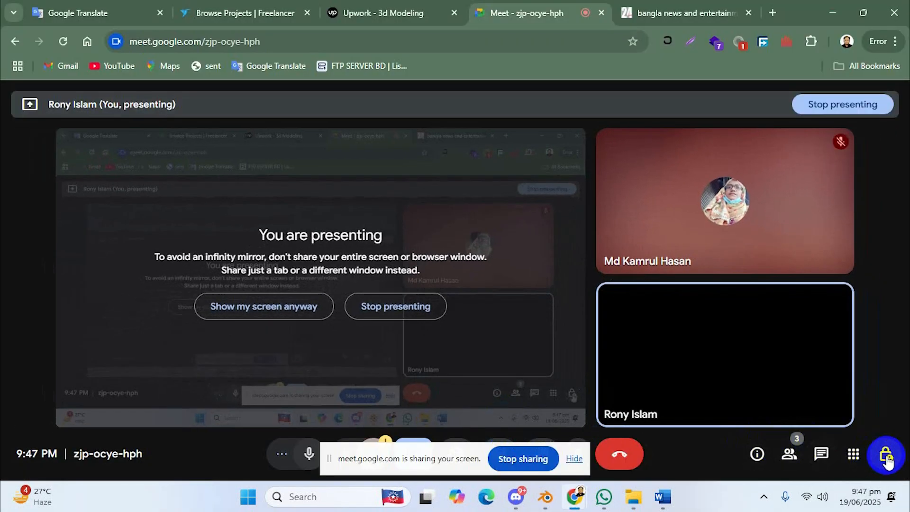
left_click(886, 456)
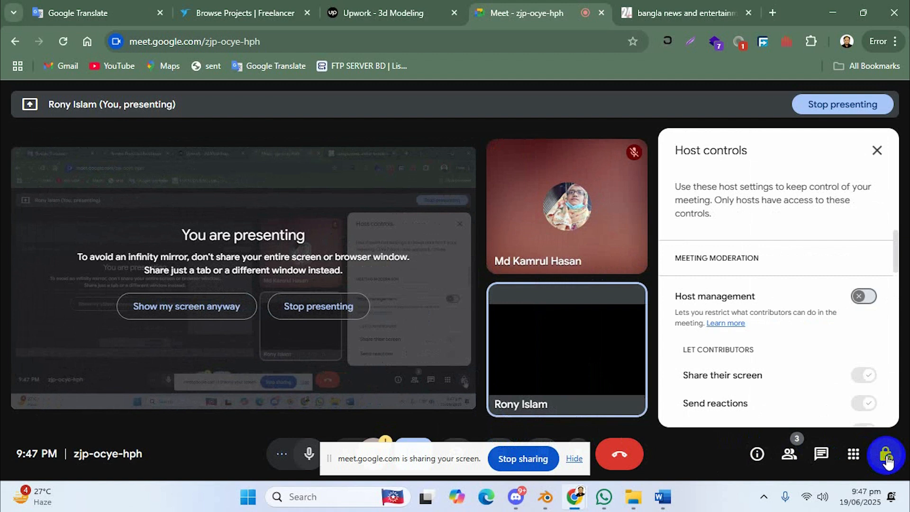
left_click(886, 456)
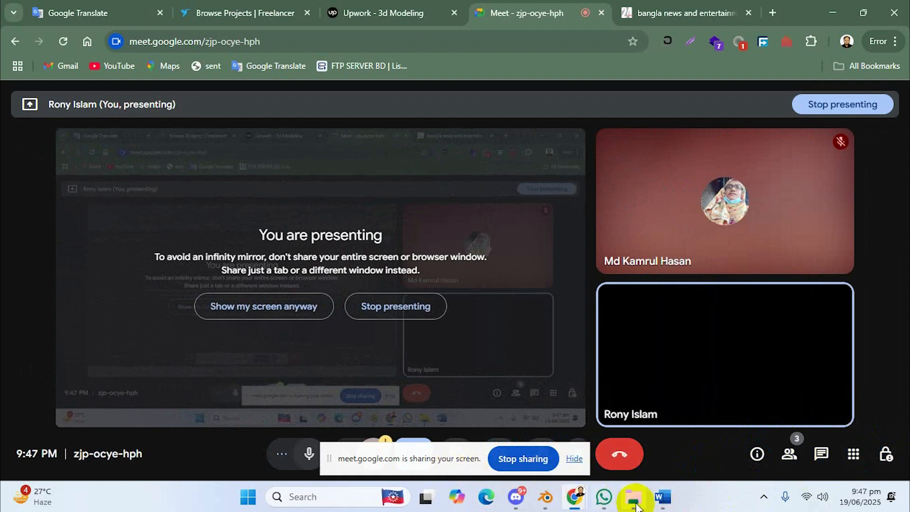
- Switch back to Blender and delete the stretched cube from the scene
left_click(545, 497)
middle_click_drag(429, 293, 439, 242)
scroll(439, 279, "up", 5)
scroll(439, 276, "down", 3)
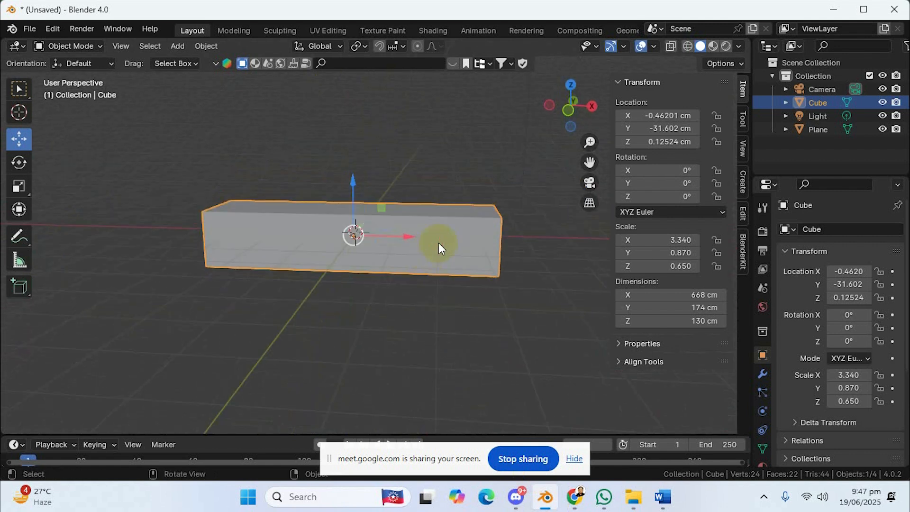
key("Delete")
middle_click_drag(425, 246, 364, 267)
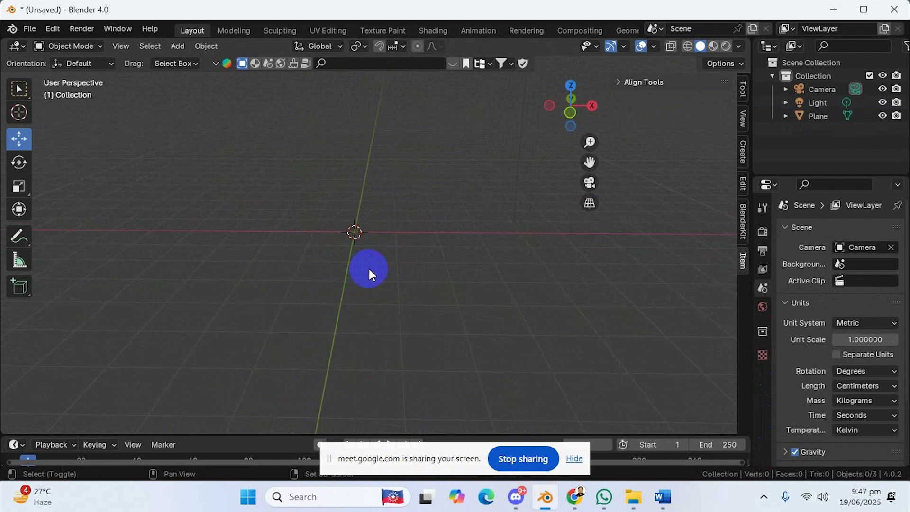
- Add a new mesh cube at the world origin
key("shift+a")
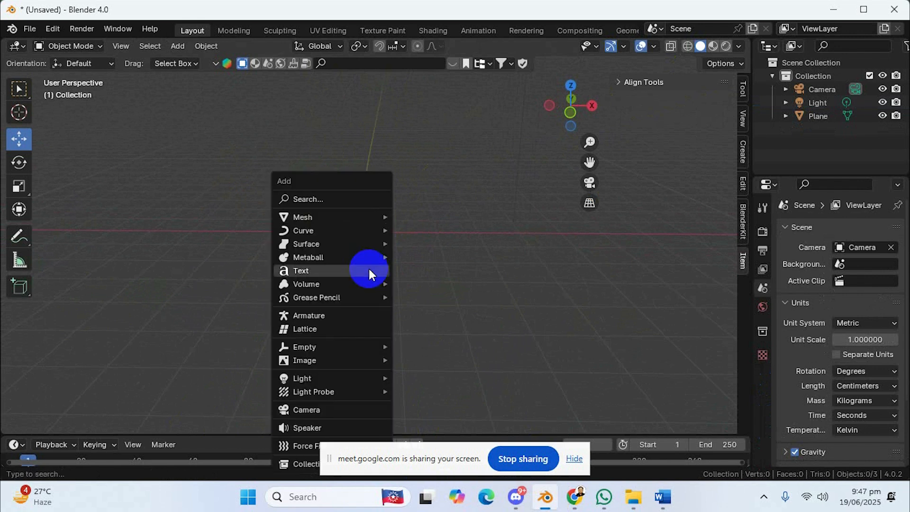
mouse_move(357, 218)
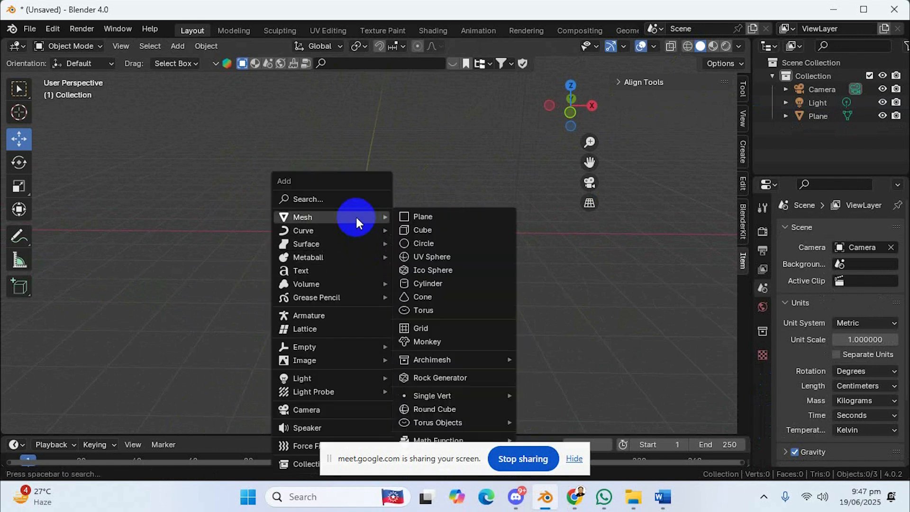
left_click(428, 230)
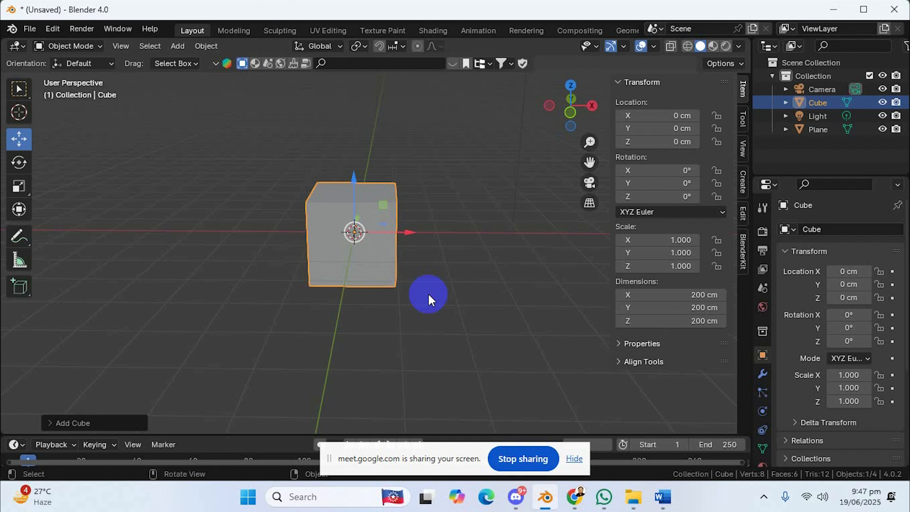
scroll(429, 294, "down", 2)
middle_click_drag(429, 294, 431, 275)
scroll(431, 276, "up", 2)
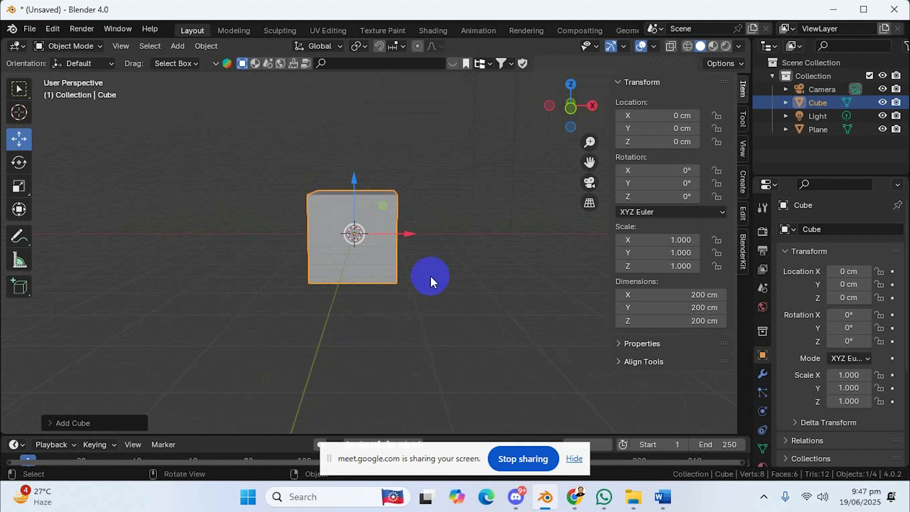
mouse_move(430, 276)
middle_mouse_down()
mouse_move(321, 300)
mouse_move(433, 299)
mouse_move(414, 284)
mouse_move(428, 287)
mouse_move(430, 277)
mouse_move(411, 283)
mouse_move(422, 290)
middle_mouse_up()
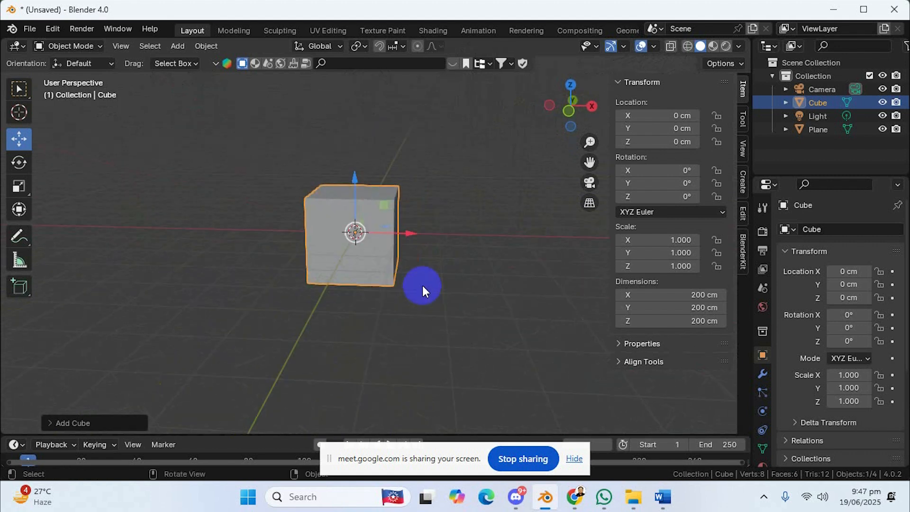
middle_click_drag(384, 225, 431, 227)
middle_click_drag(378, 212, 442, 225)
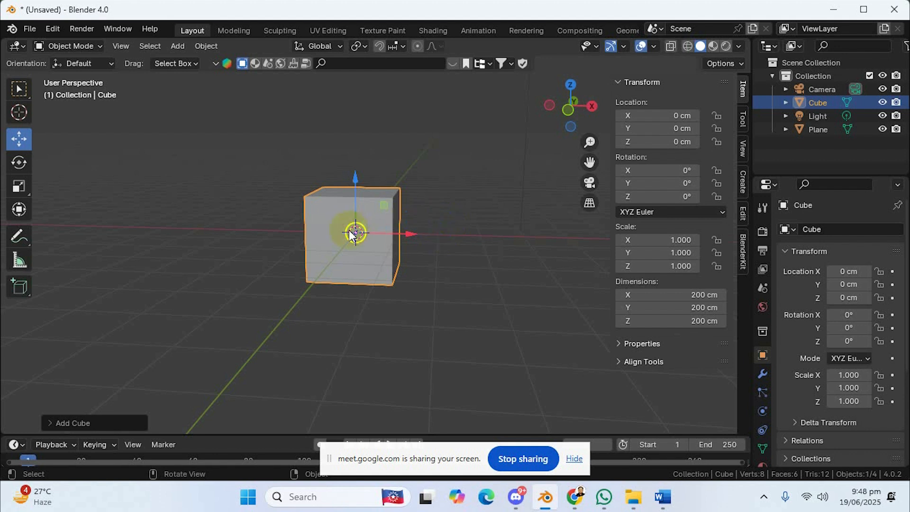
middle_click_drag(330, 229, 393, 257)
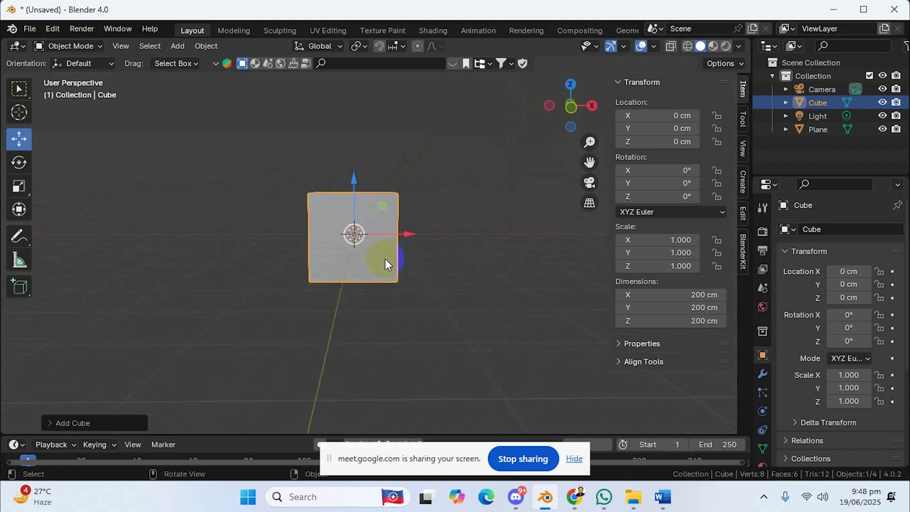
- Switch to Chrome and search Google for "chair" in a new browser tab, showing the image results
mouse_move(575, 506)
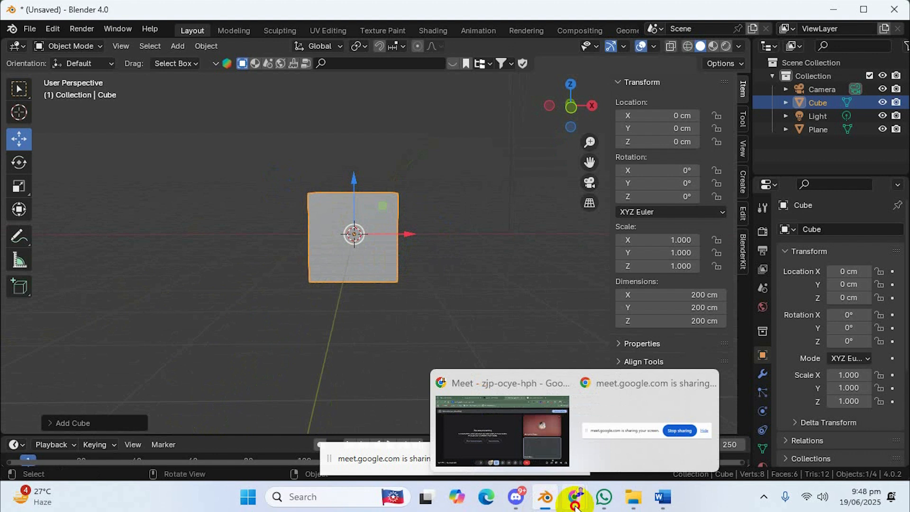
left_click(480, 431)
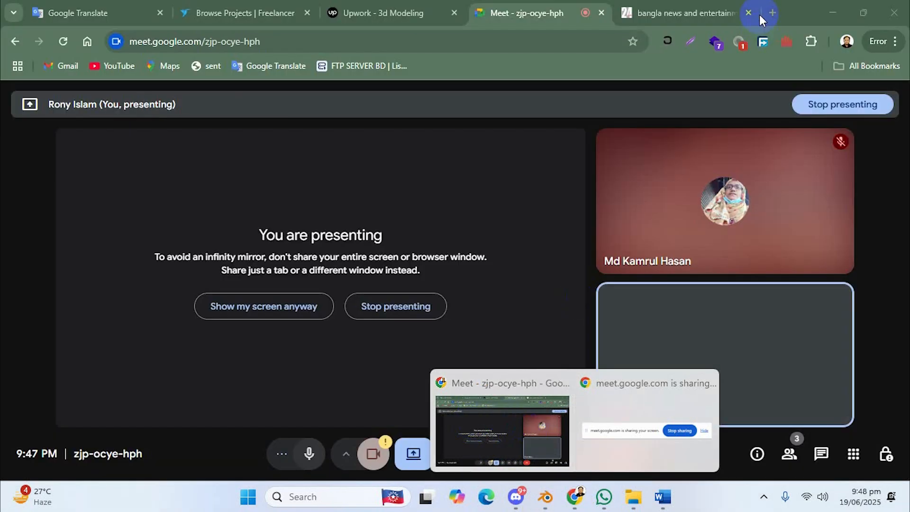
left_click(509, 425)
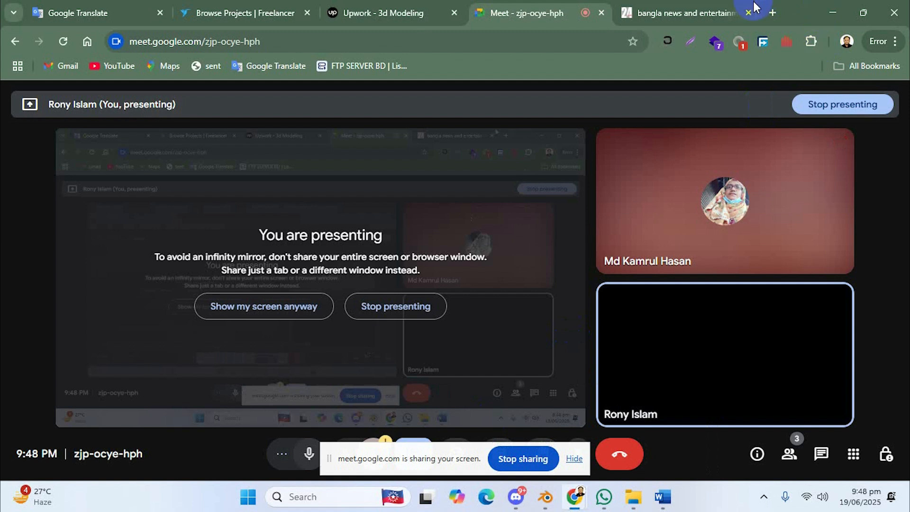
left_click(772, 13)
left_click(597, 42)
type("ch")
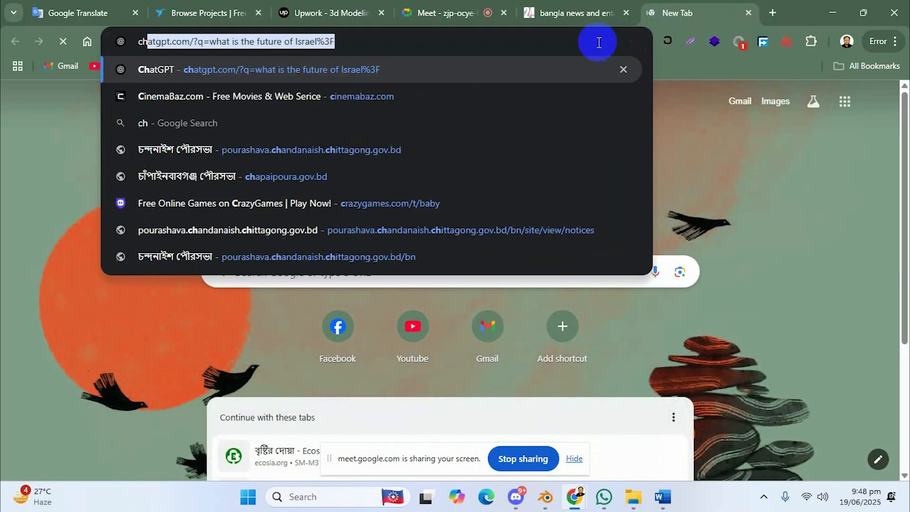
type("ari")
key("BackSpace")
key("BackSpace")
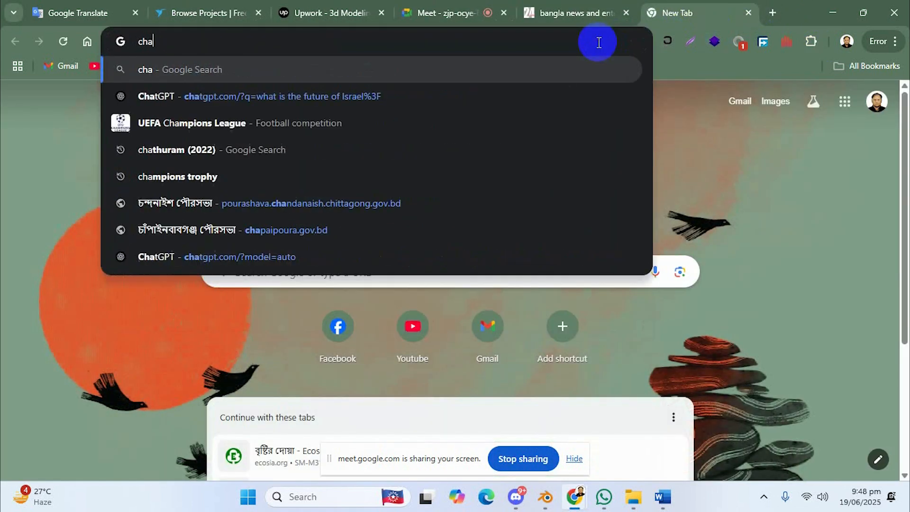
type("ir")
key("Return")
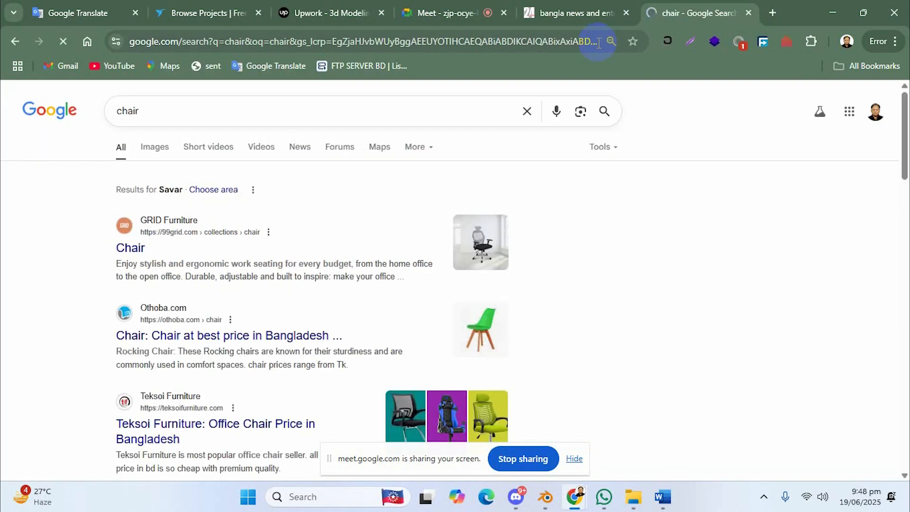
left_click(156, 147)
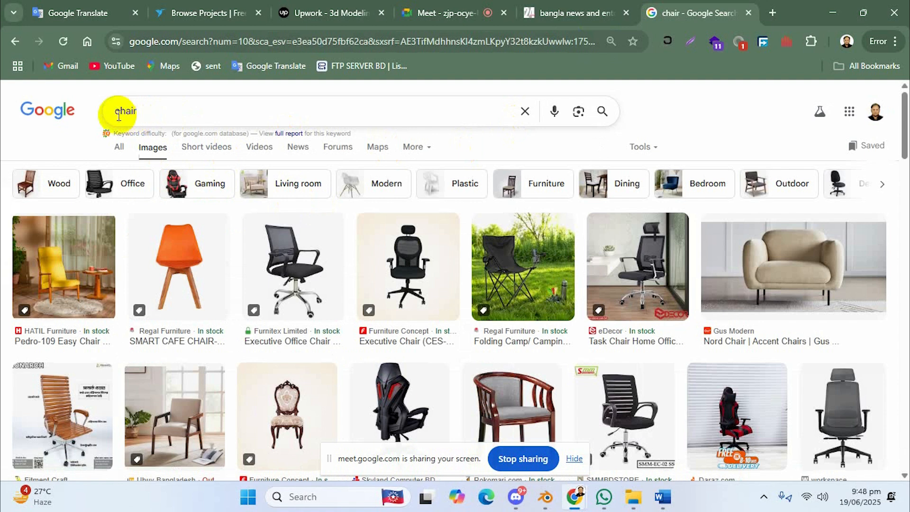
- Refine the image search to "chair wood"
left_click(153, 115)
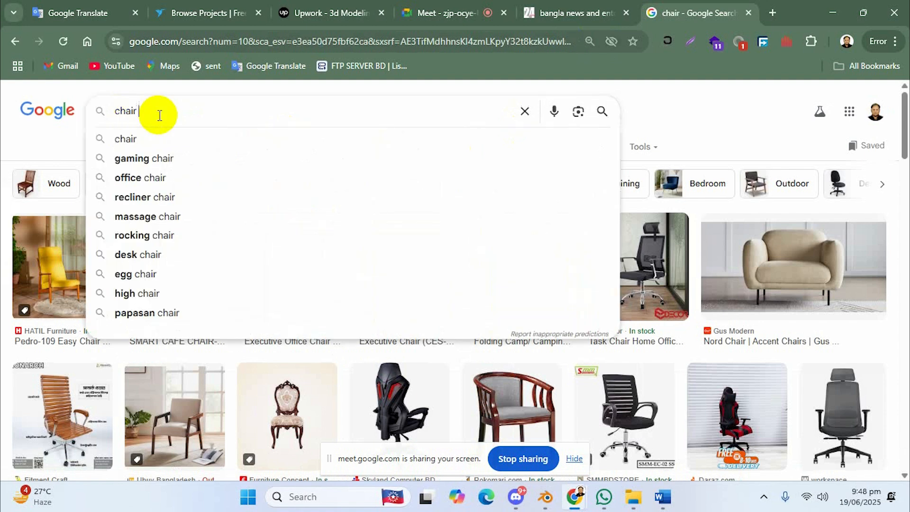
type("wood")
key("Return")
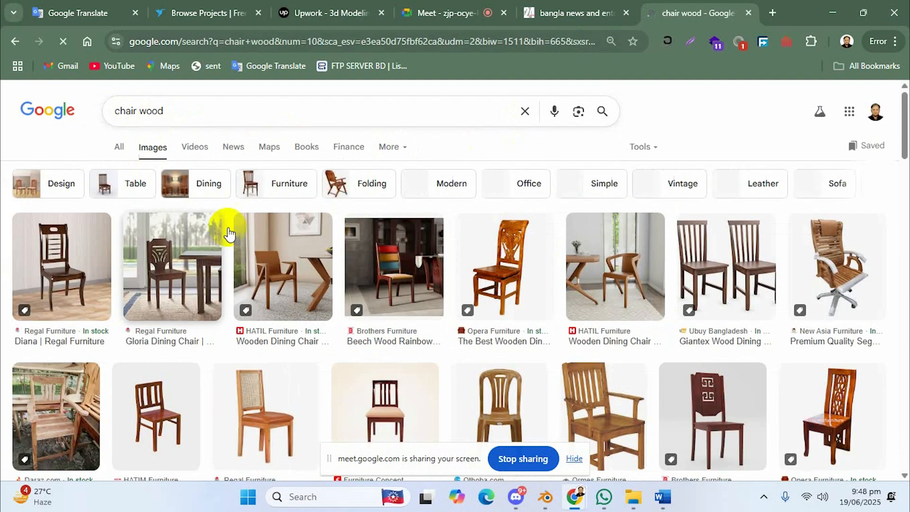
- Preview HATIM Furniture's Wooden Armless Chair among the image results and open its product page
scroll(379, 318, "down", 1)
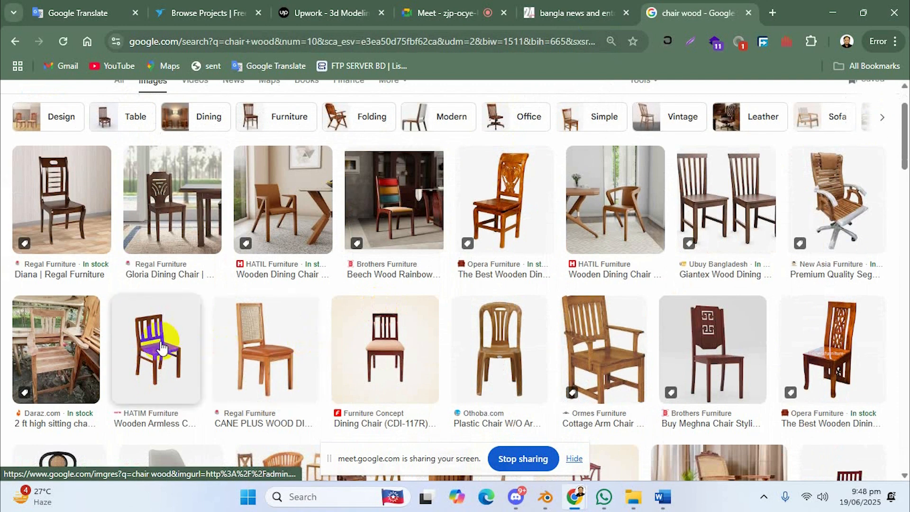
left_click(146, 345)
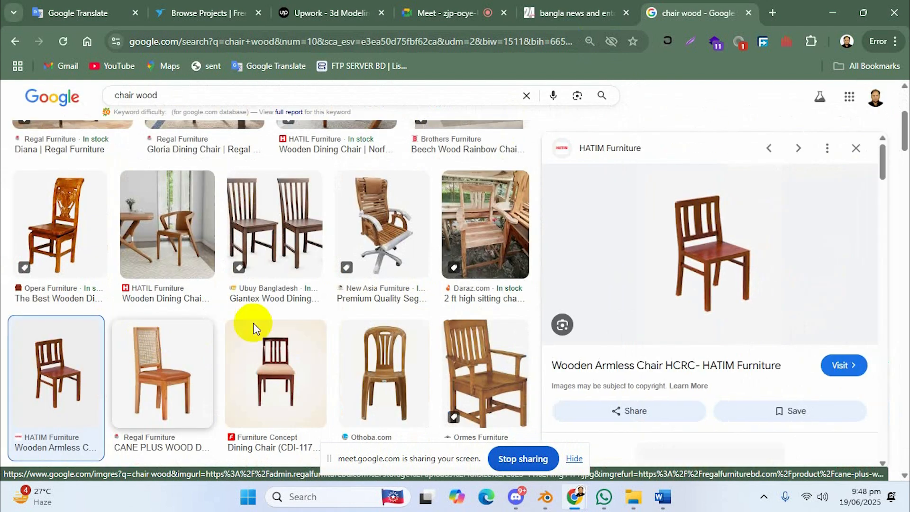
left_click(700, 239)
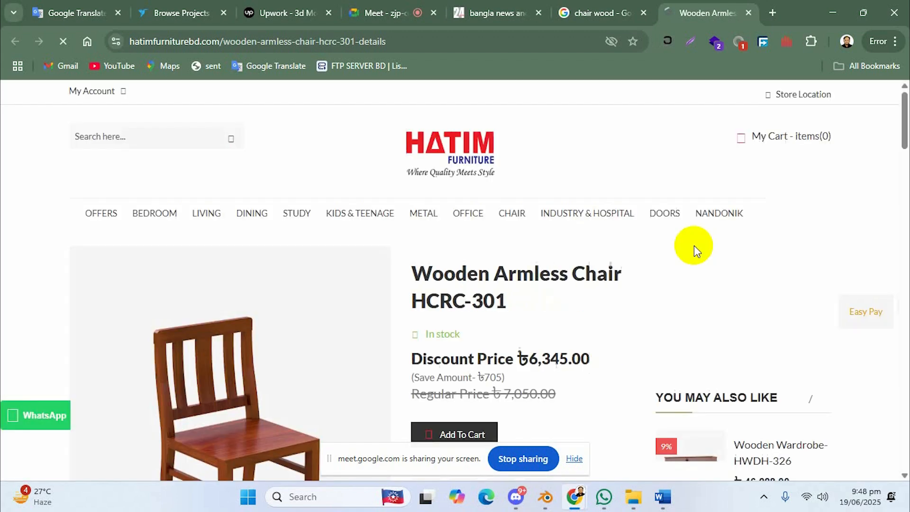
left_click(694, 246)
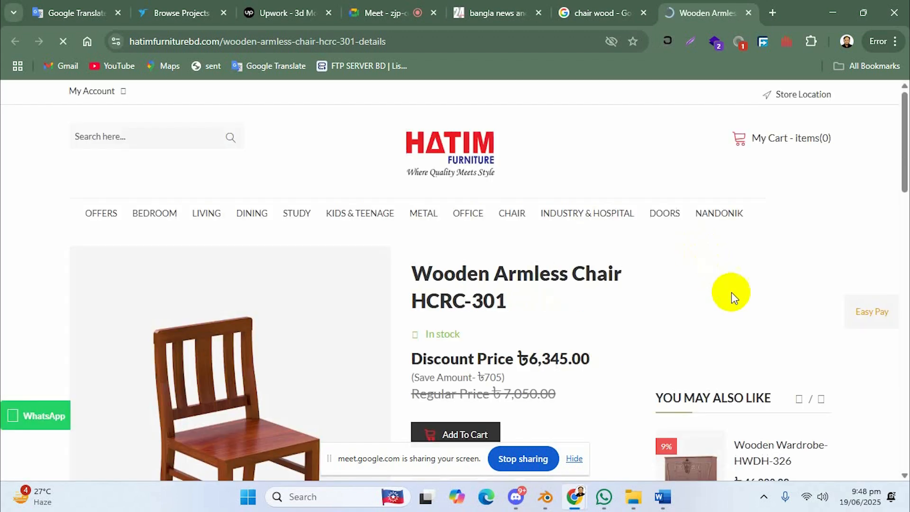
- Examine the Wooden Armless Chair HCRC-301 photo on the product page for its backrest, seat and leg construction
mouse_move(717, 238)
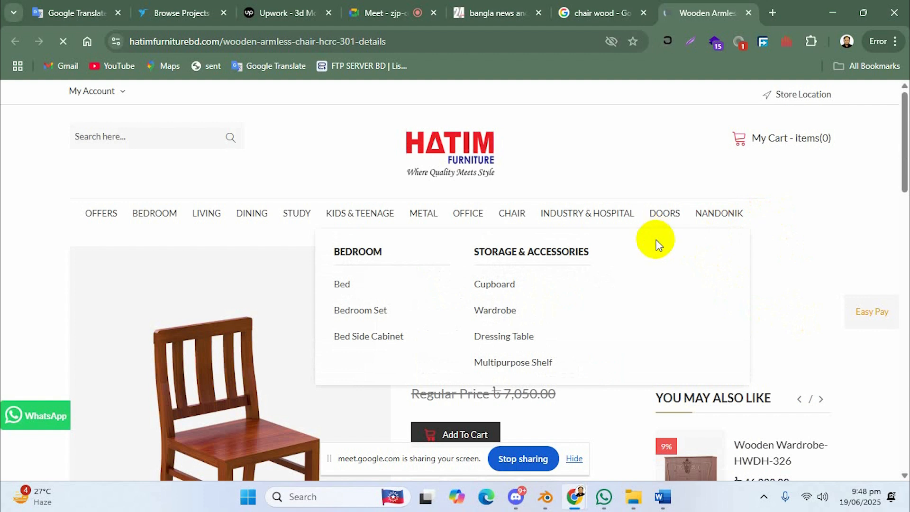
left_click(476, 364)
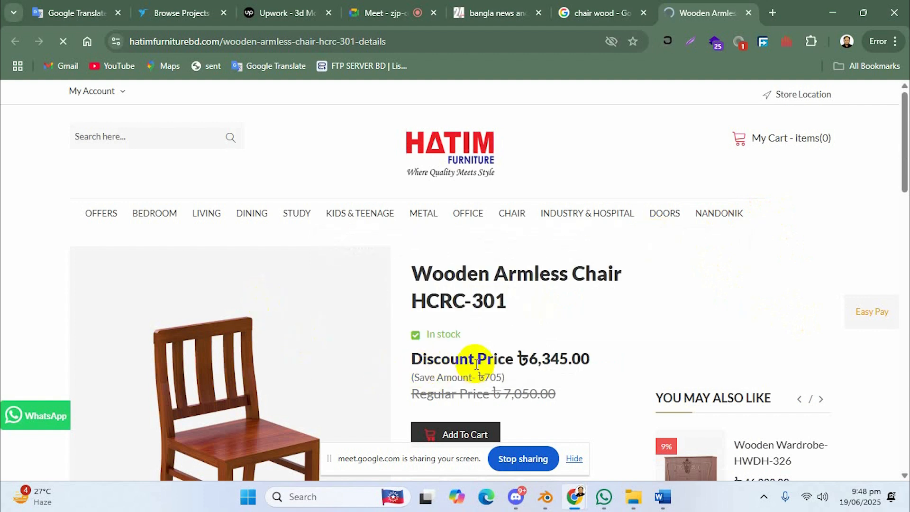
scroll(278, 329, "down", 6)
scroll(279, 284, "up", 6)
scroll(303, 218, "down", 2)
left_click(288, 212)
right_click(724, 245)
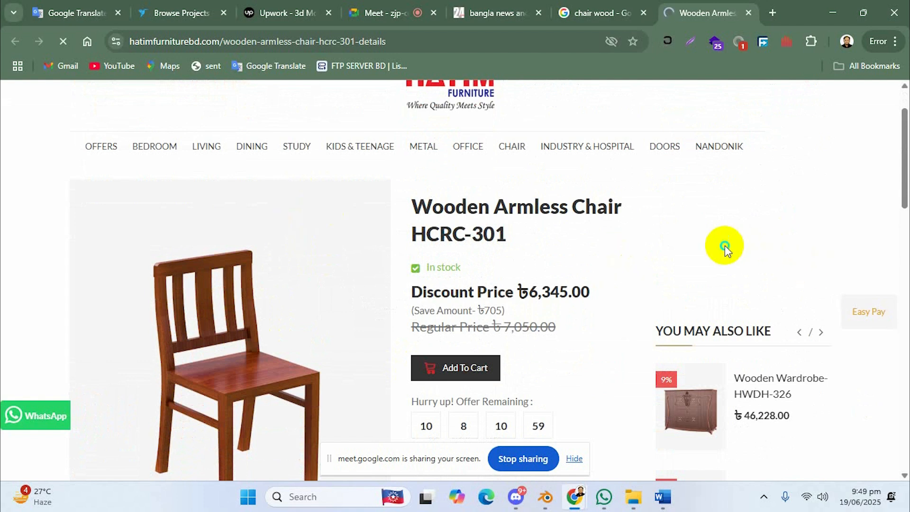
scroll(144, 180, "up", 2)
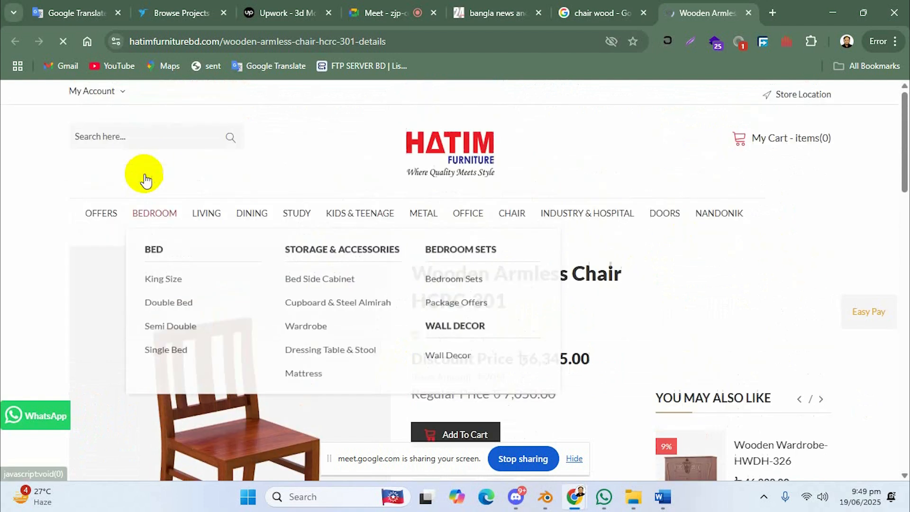
scroll(55, 360, "down", 3)
left_click(188, 345)
left_click(695, 256)
left_click(885, 212)
left_click_drag(885, 217, 881, 292)
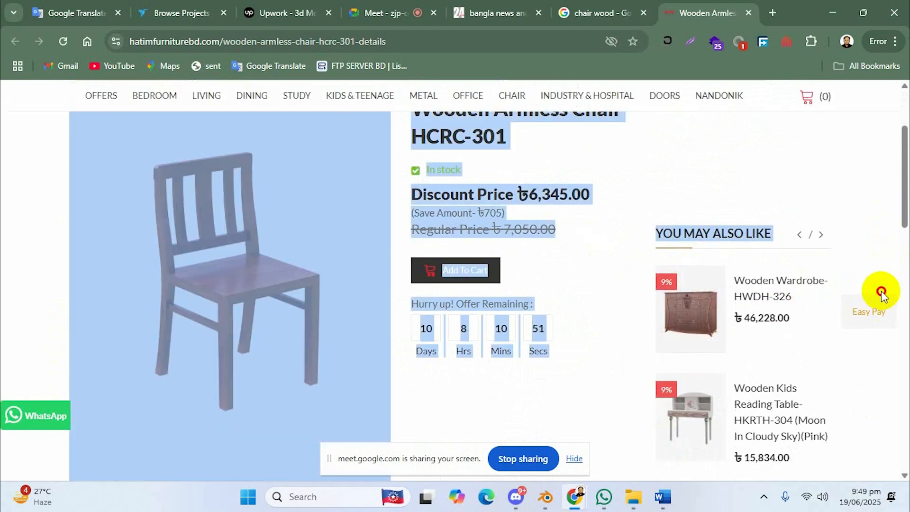
left_click(584, 188)
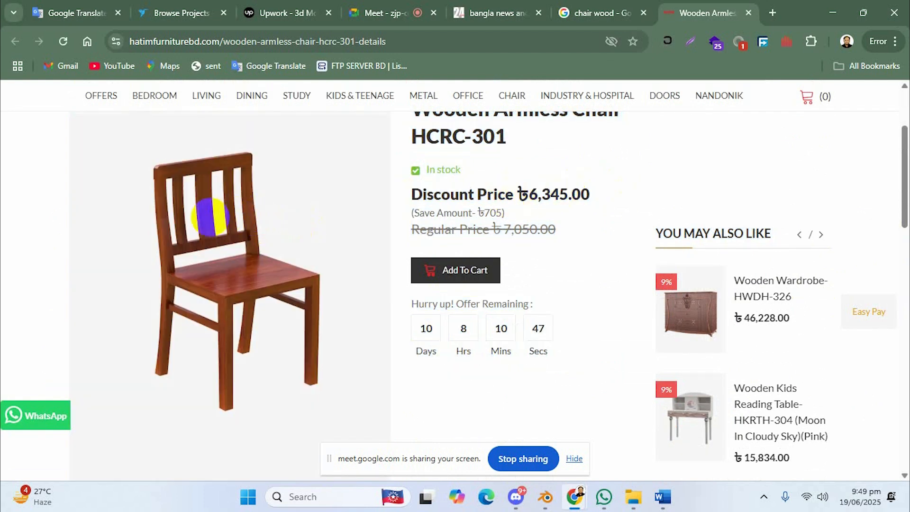
scroll(209, 199, "down", 4)
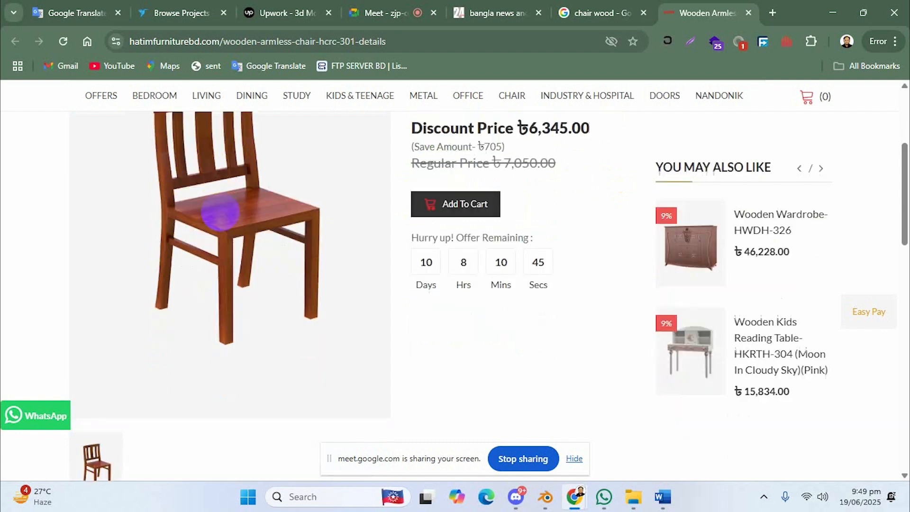
scroll(213, 142, "up", 4)
scroll(208, 171, "up", 3)
scroll(203, 229, "down", 3)
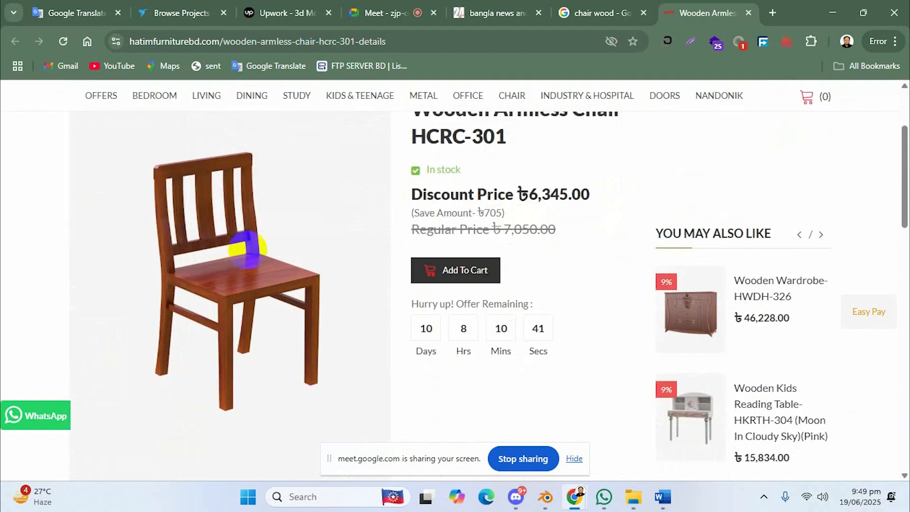
- Return from the Wooden Armless Chair product page to the "chair wood" image results
scroll(241, 265, "down", 4)
scroll(244, 275, "up", 3)
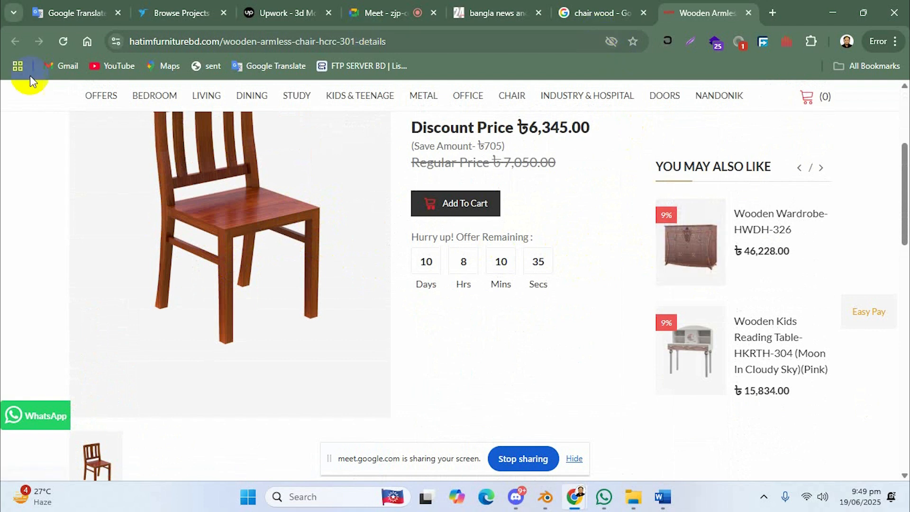
left_click(575, 16)
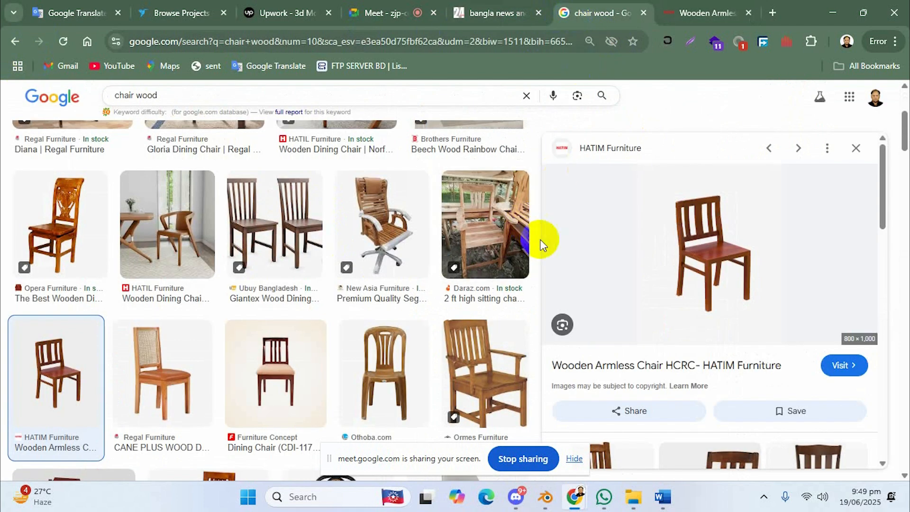
left_click(655, 258)
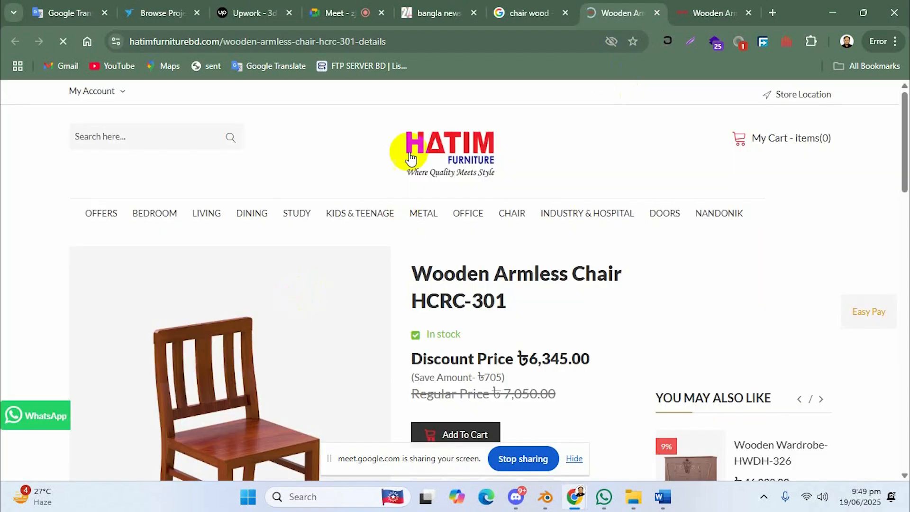
left_click(529, 13)
- Download Furniture Concept's Dining Chair (CDI-117R) image as CDI-117R-Front.jpg into the preset Downloads subfolder
scroll(332, 227, "down", 3)
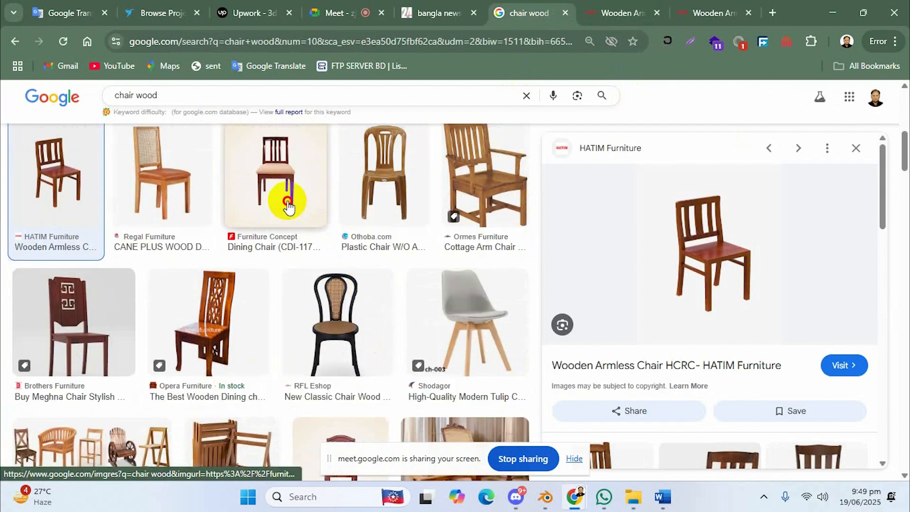
left_click(288, 205)
right_click(721, 240)
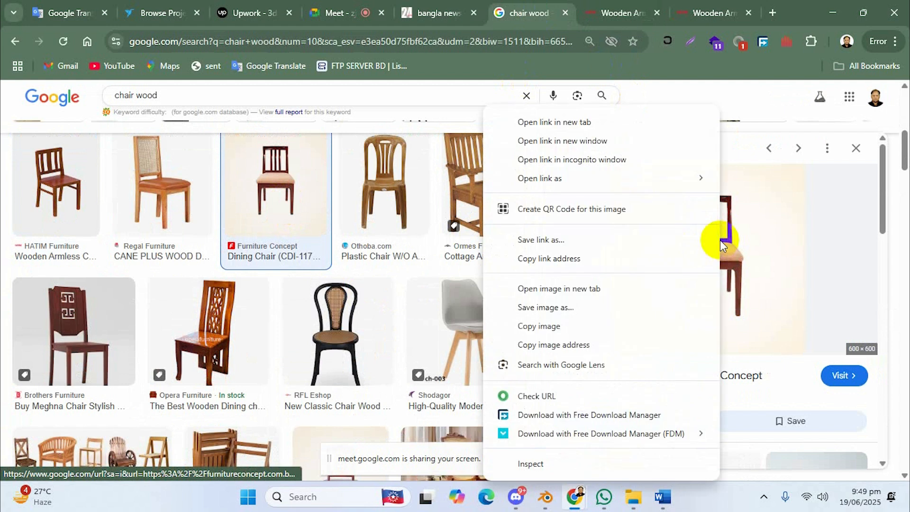
left_click(568, 309)
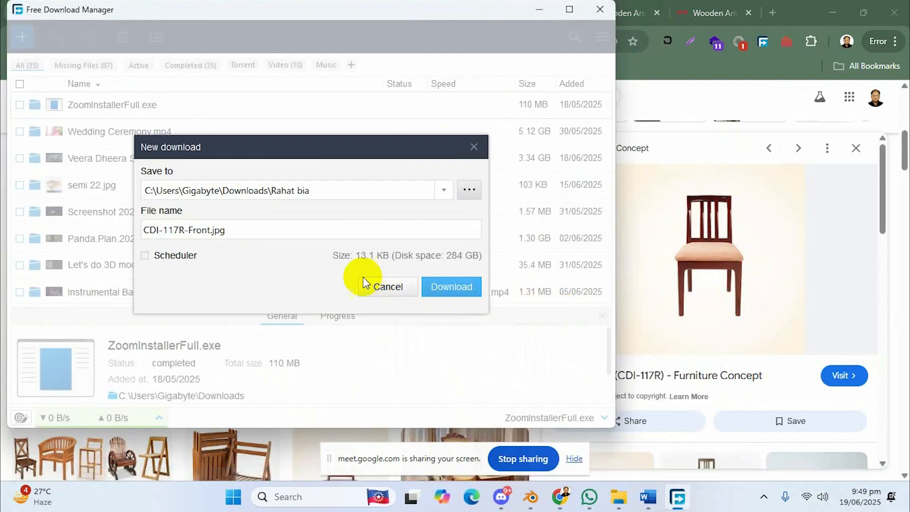
left_click(437, 295)
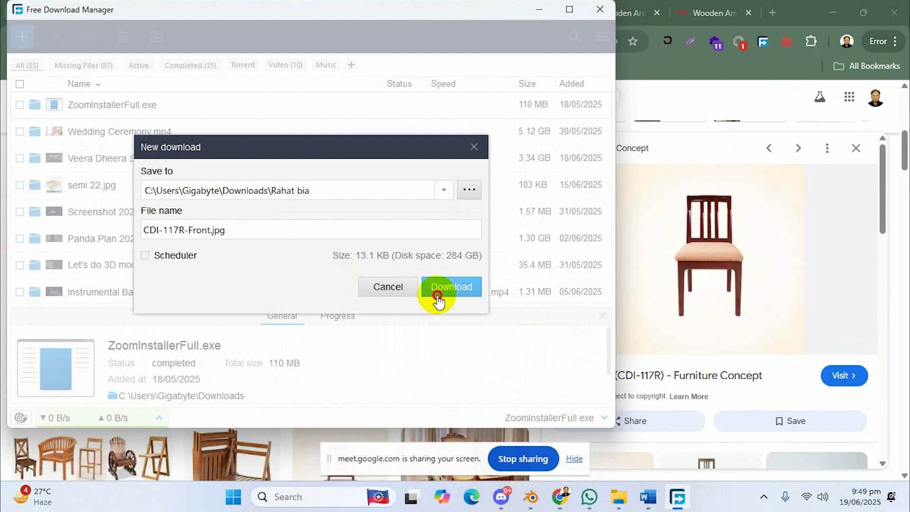
scroll(370, 290, "down", 5)
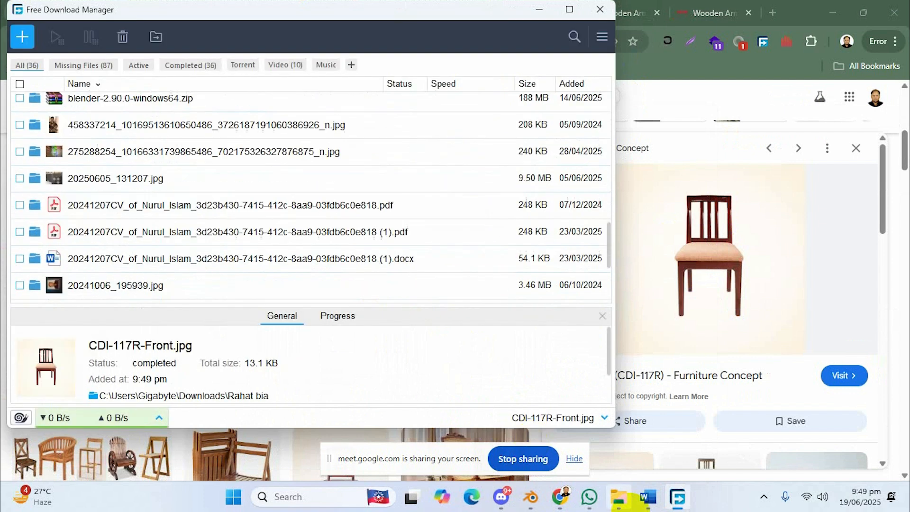
- Switch to Blender, load CDI-117R-Front.jpg as a reference image and place it beside the cube at about X -449 cm
left_click(530, 497)
key("shift+a")
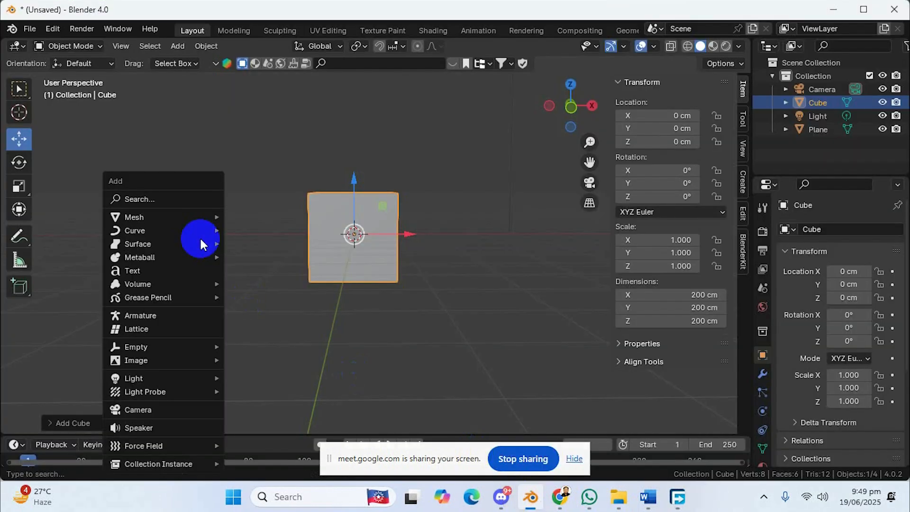
mouse_move(164, 360)
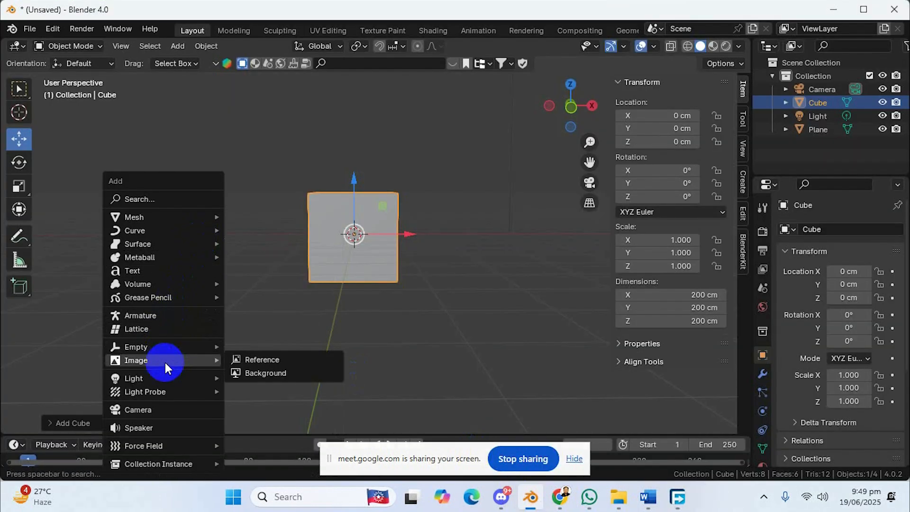
left_click(247, 361)
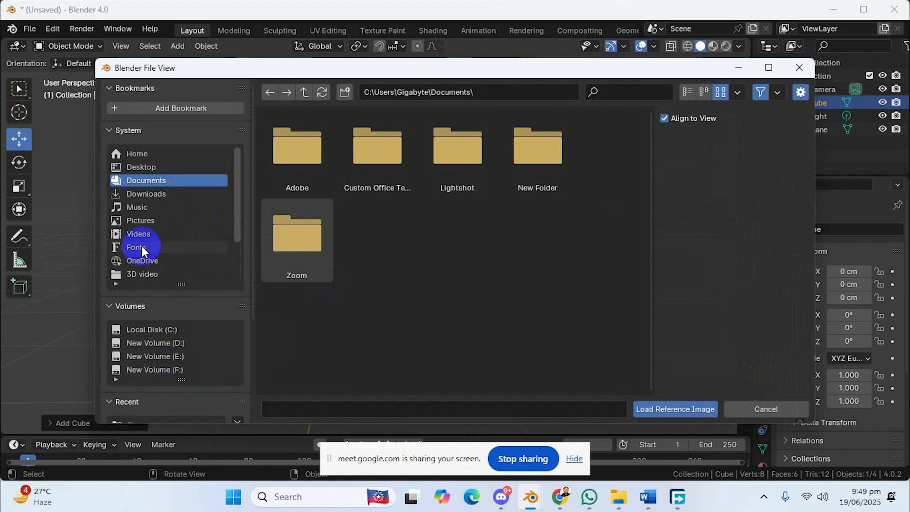
left_click(160, 195)
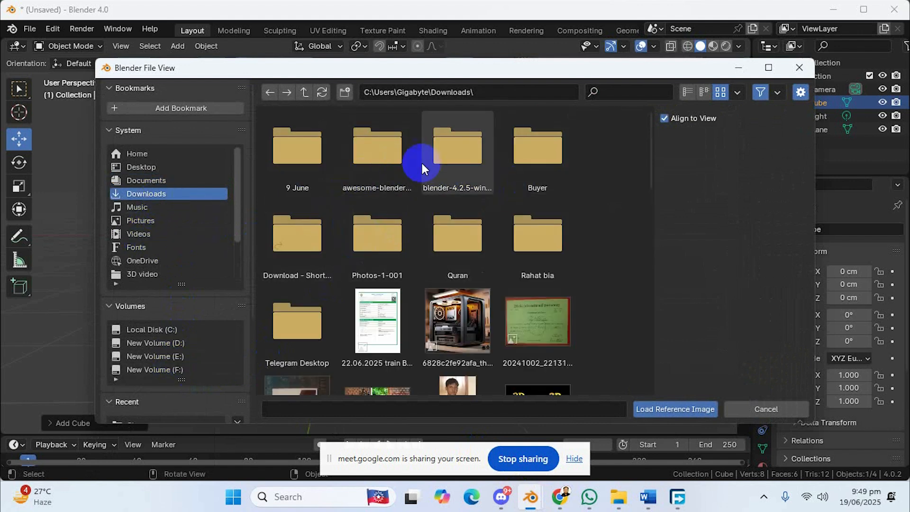
double_click(517, 234)
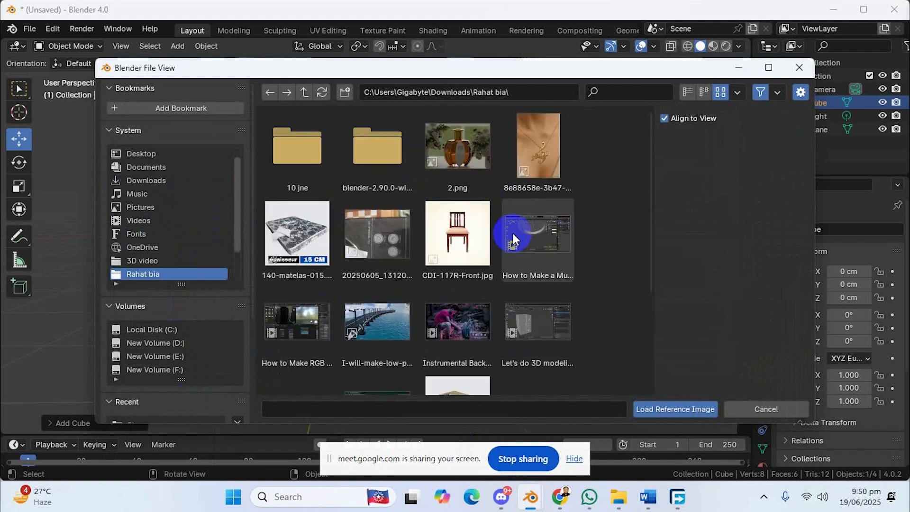
left_click(490, 211)
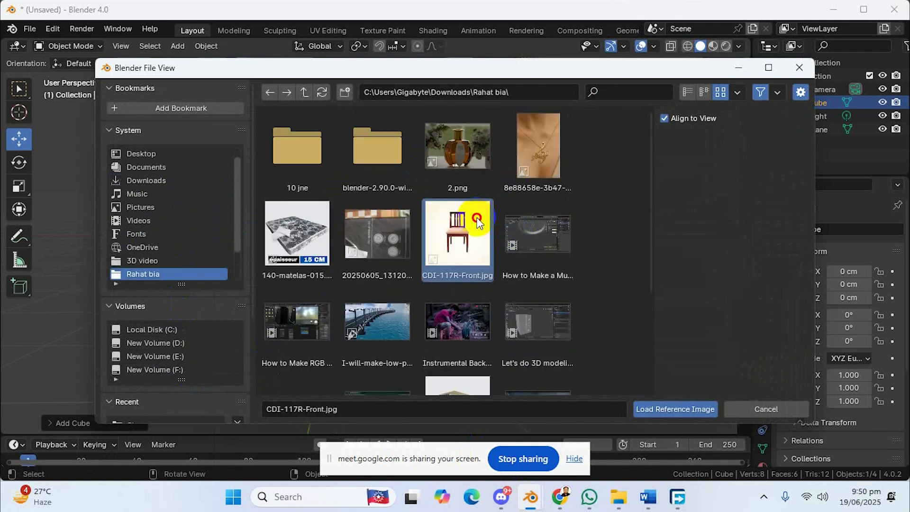
left_click(675, 408)
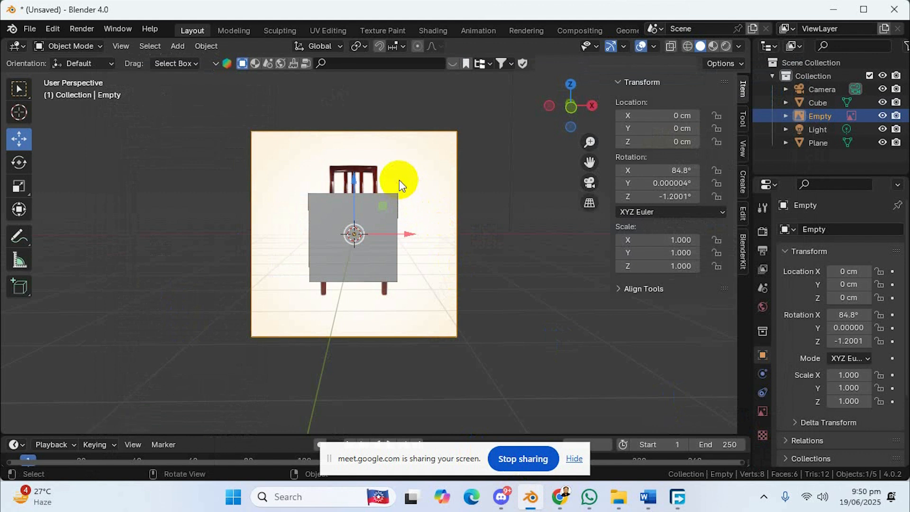
key("g")
left_click(217, 175)
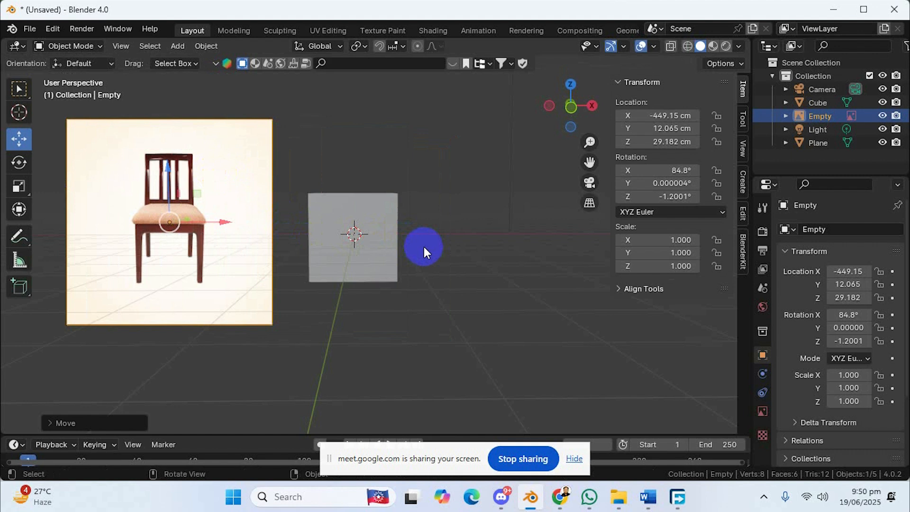
- Flatten the cube along Z into a seat slab about 27 cm thick, a Z scale of 0.135
left_click(387, 229)
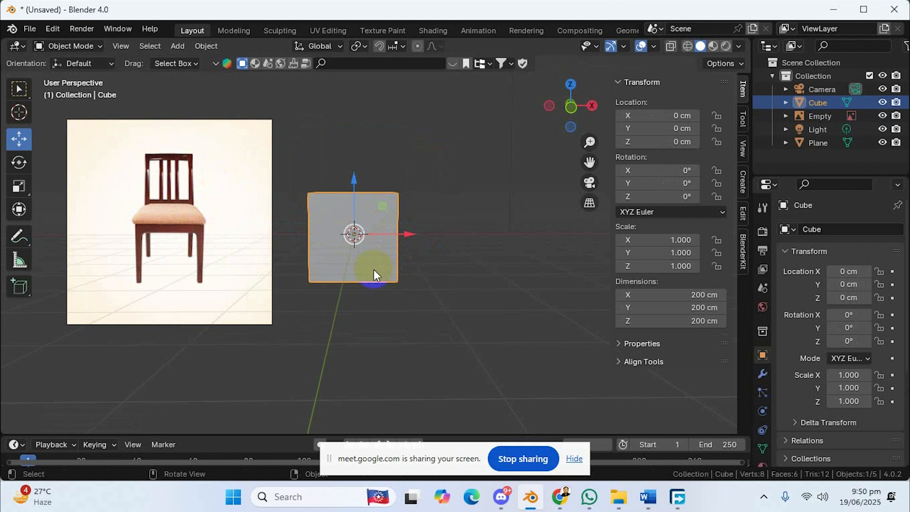
middle_click_drag(247, 234, 266, 238)
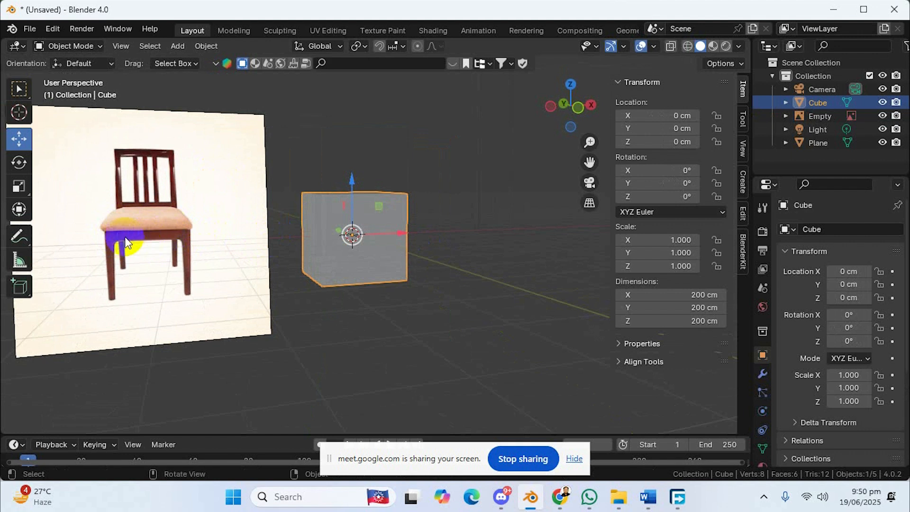
middle_click_drag(326, 276, 348, 286)
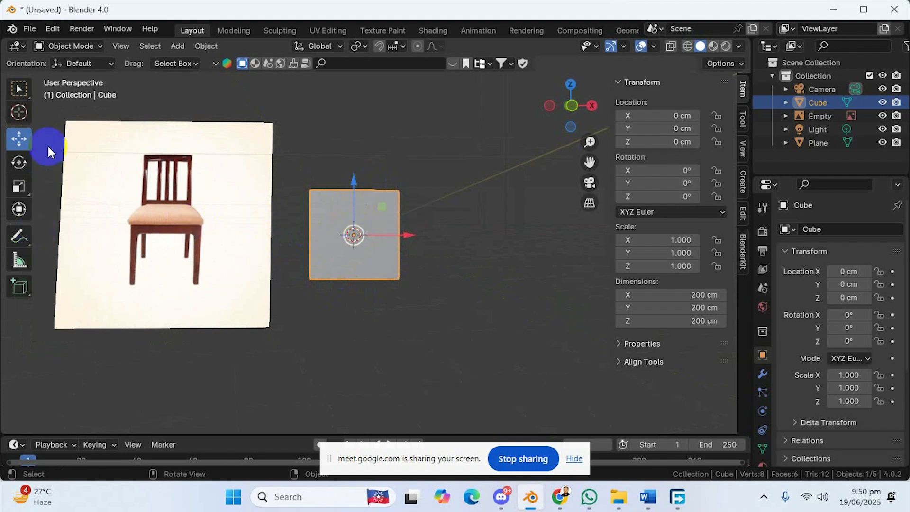
left_click(18, 187)
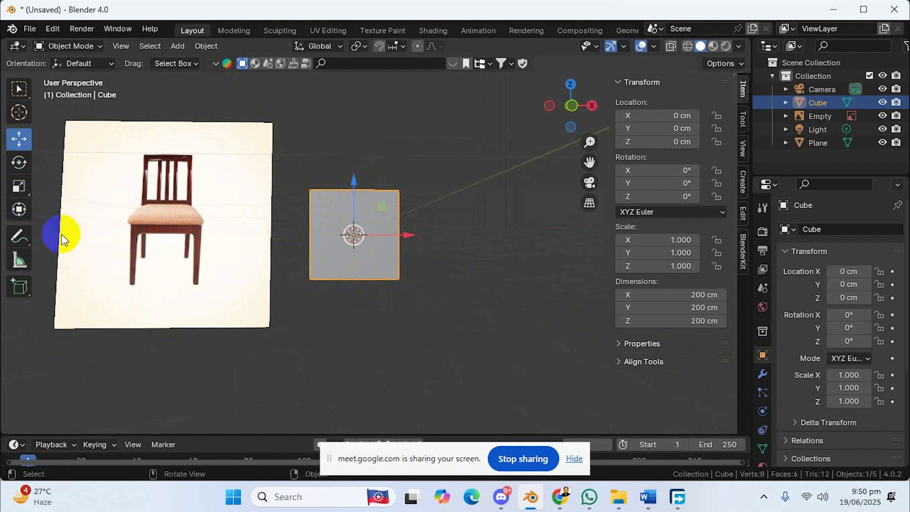
left_click(18, 187)
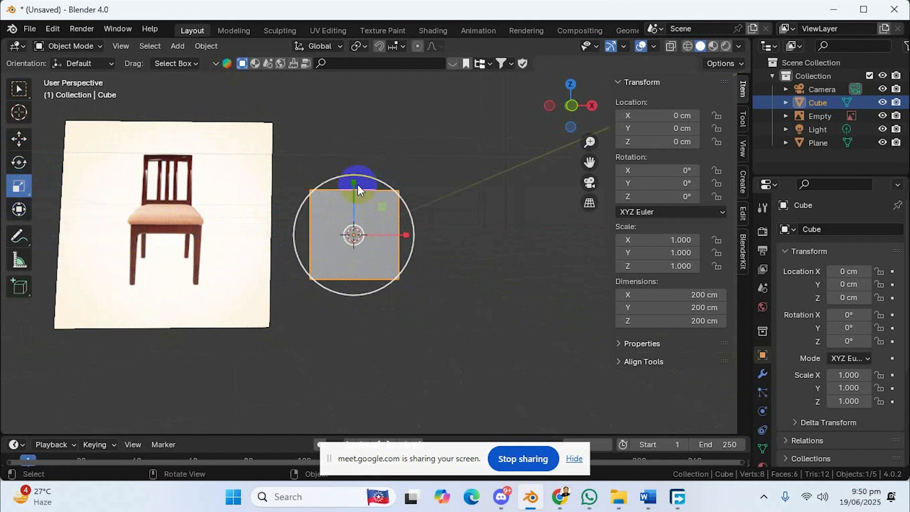
left_click_drag(352, 184, 356, 225)
key("KP_1")
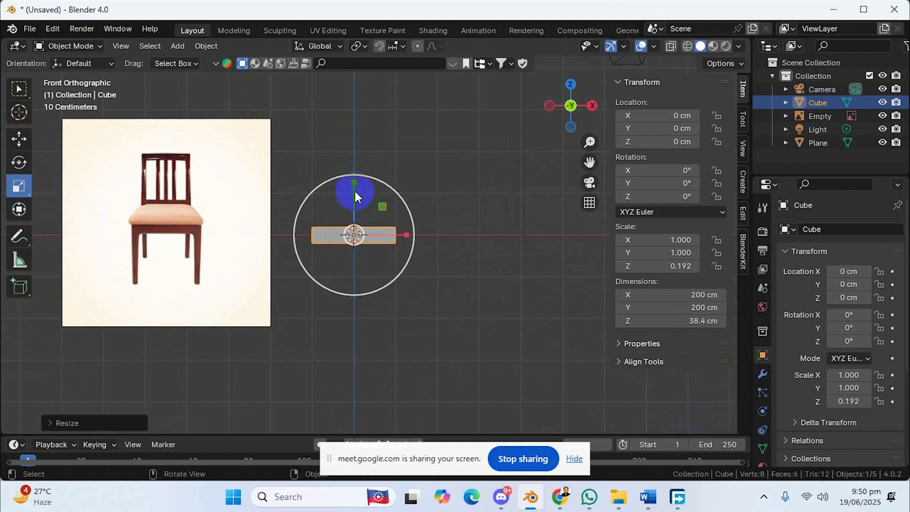
left_click_drag(352, 188, 354, 199)
left_click(437, 272)
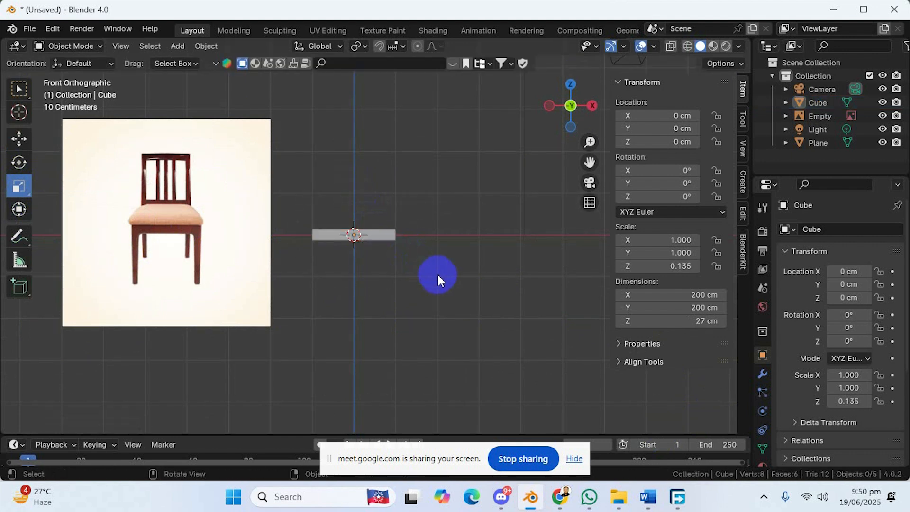
- Duplicate the seat slab and place the copy beside it along X at about 215 cm
key("KP_7")
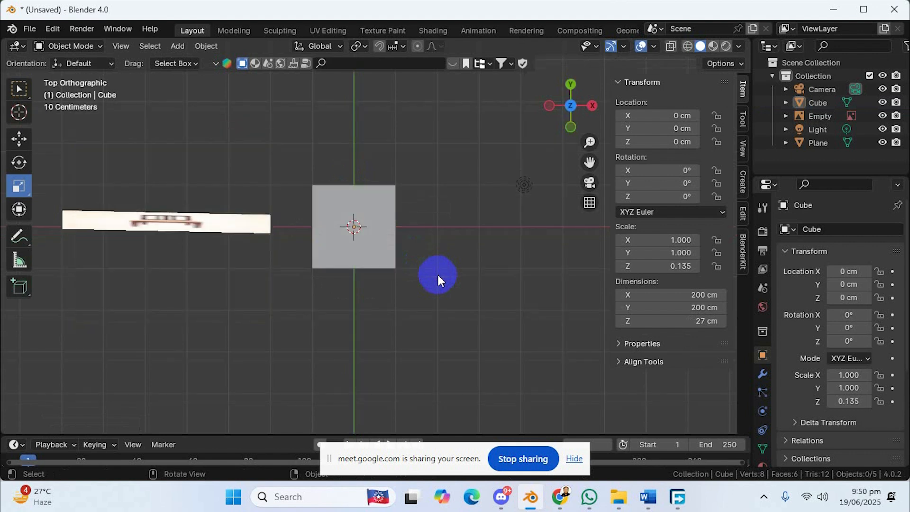
key("KP_1")
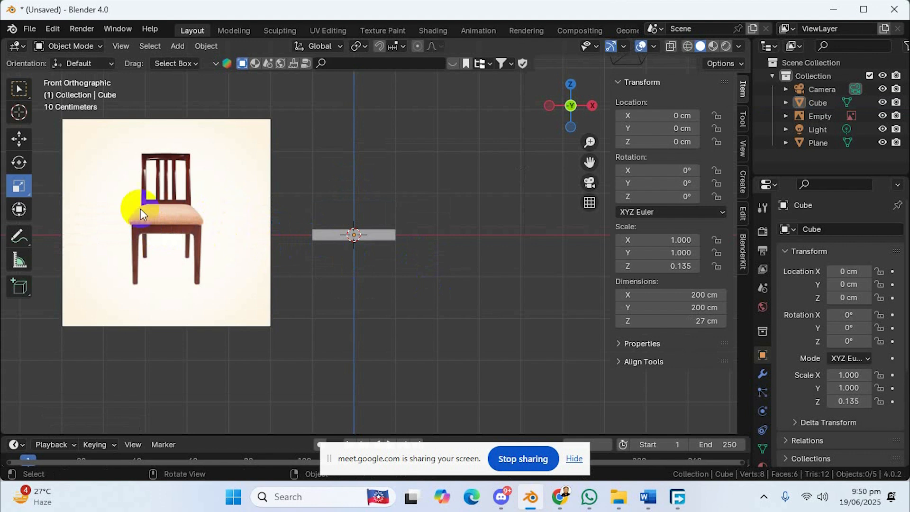
left_click(372, 236)
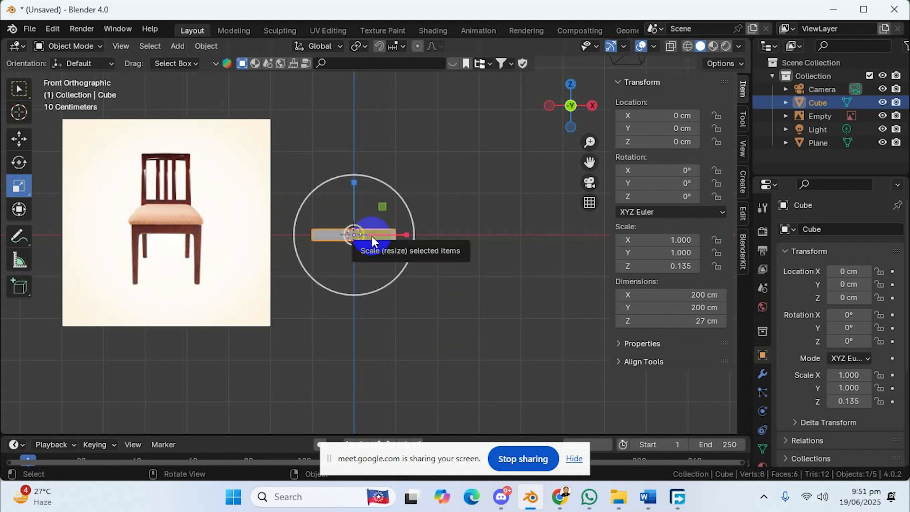
key("shift+s")
left_click(374, 236)
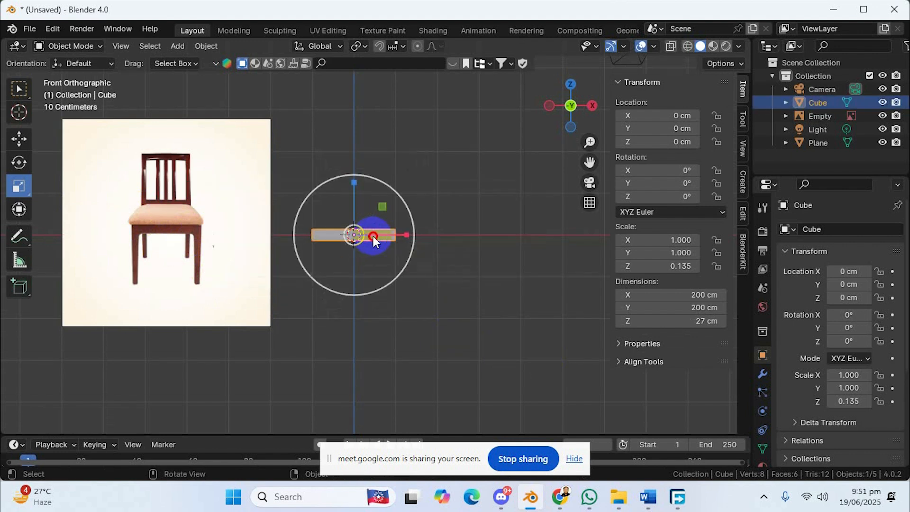
key("shift+d")
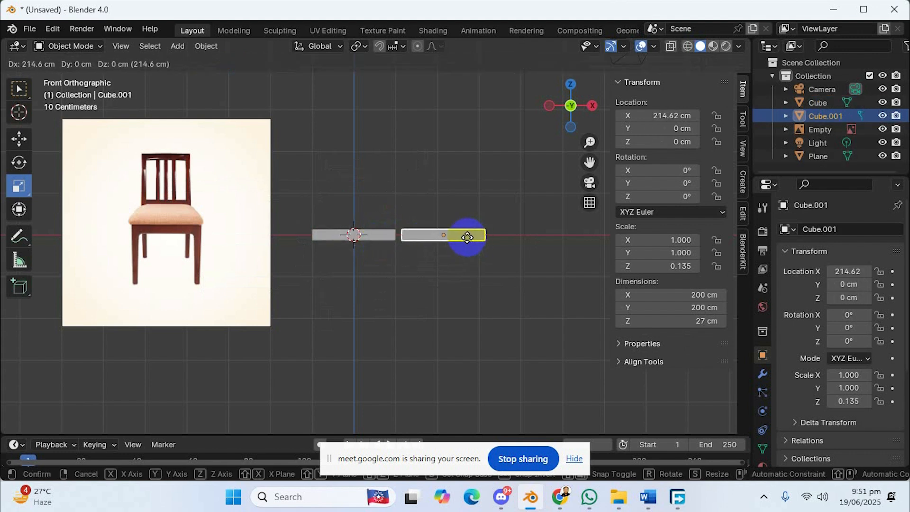
left_click(467, 238)
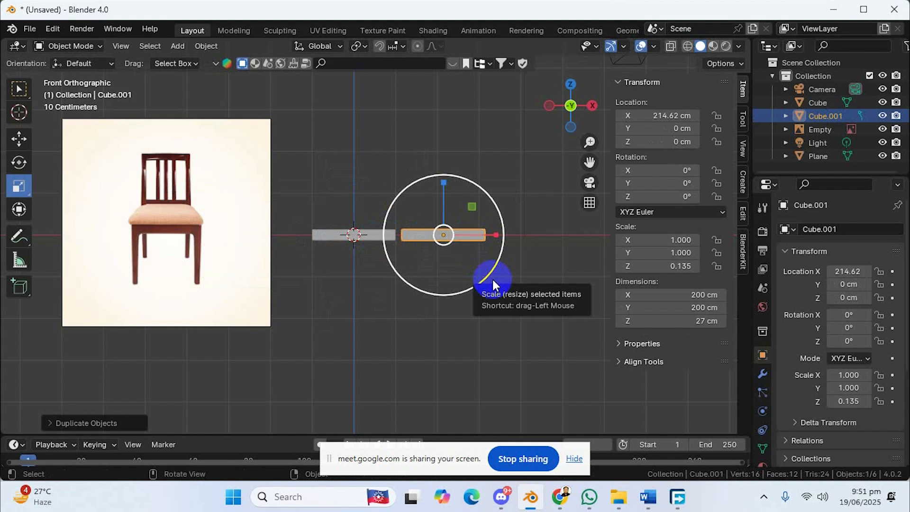
- Narrow the duplicated slab along Y to about 26 cm, a Y scale of 0.130
key("KP_7")
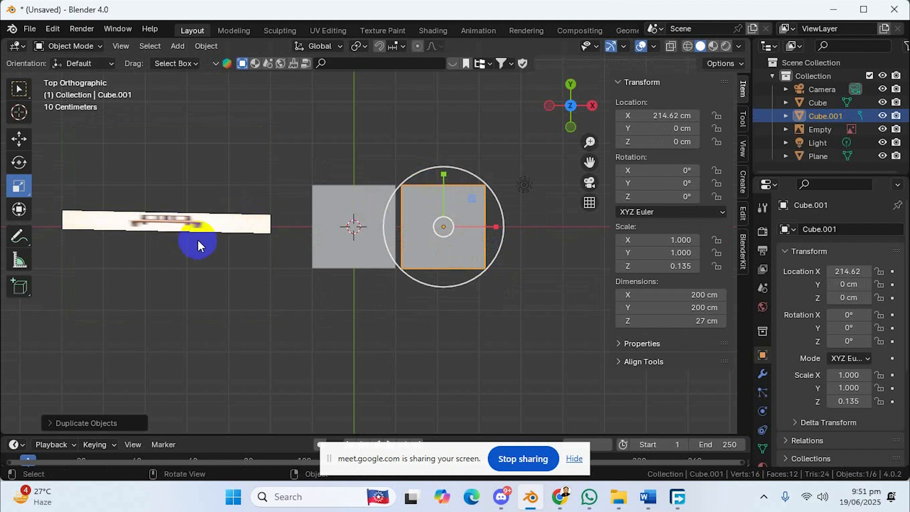
left_click_drag(443, 174, 447, 212)
middle_click_drag(470, 266, 502, 253)
key("KP_1")
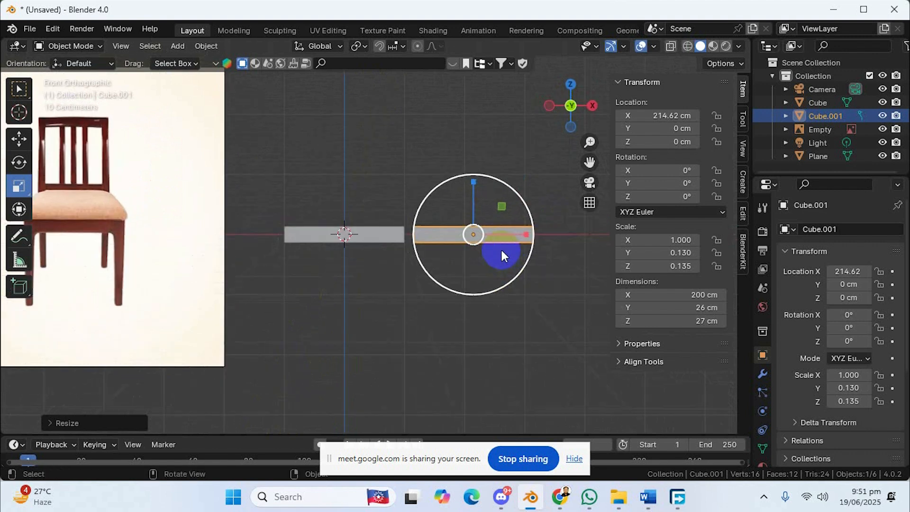
left_click_drag(845, 317, 132, 318)
left_click(845, 319)
type("0")
key("Return")
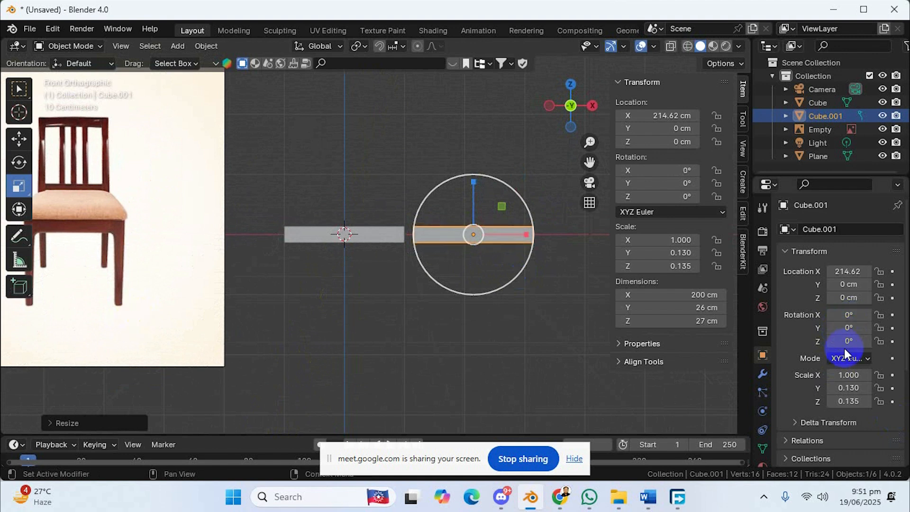
- Set the duplicated bar's Y rotation to 90° so it stands upright as a chair leg
left_click_drag(845, 327, 160, 329)
left_click(827, 328)
type("90")
key("Return")
- Move the upright leg under the seat's positive-X end, at about X 84 cm and Z -104 cm
scroll(480, 361, "down", 1)
middle_click_drag(479, 360, 482, 263, "shift")
left_click_drag(453, 206, 387, 257)
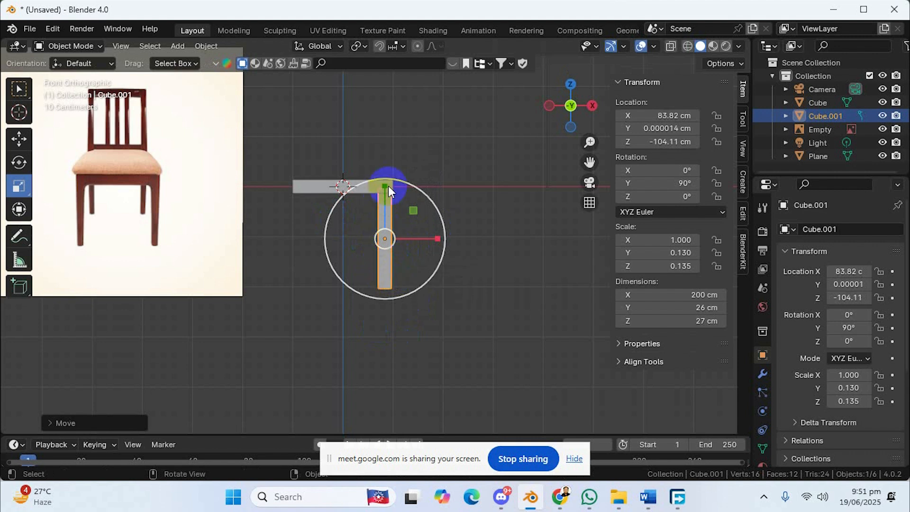
- Shorten the upright leg to about 141 cm, an X scale of 0.704, and raise it against the seat's underside at about Z -75 cm
left_click_drag(386, 187, 382, 205)
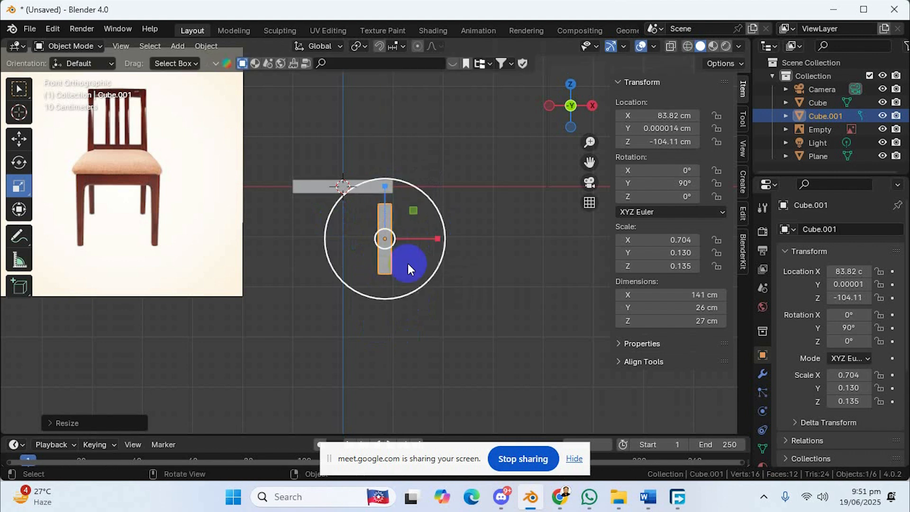
key("g")
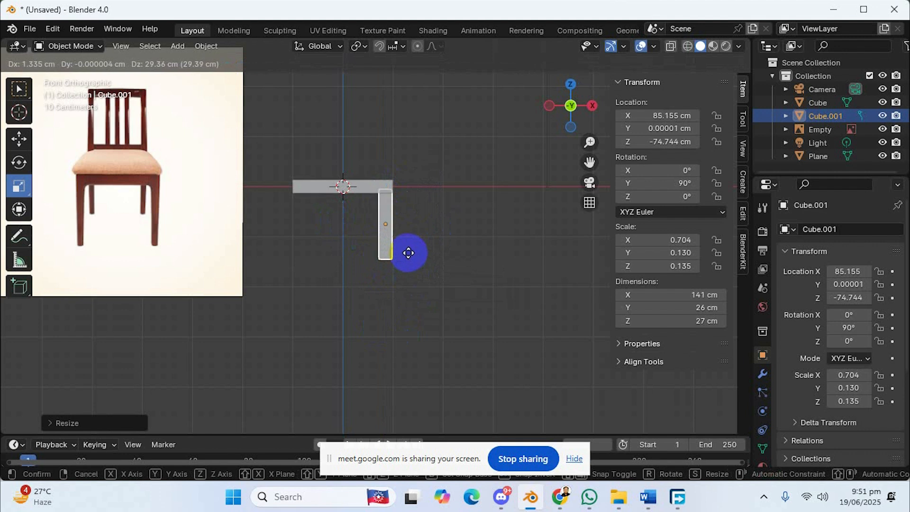
left_click(408, 252)
- Move the leg toward the seat's rear at about X 57 cm, Y 71 cm, and duplicate it to about X -94 cm, Y 73 cm
middle_click_drag(407, 251, 387, 294)
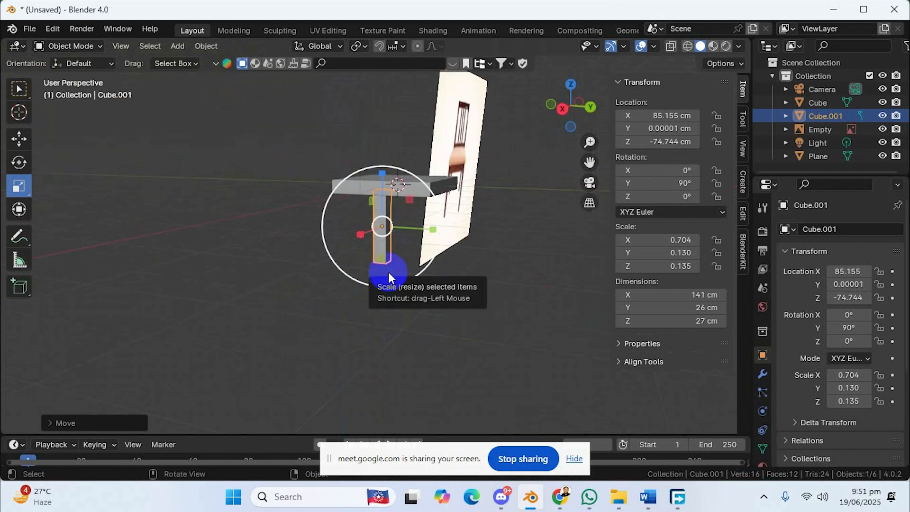
key("g")
left_click(427, 275)
middle_click_drag(426, 275, 444, 331)
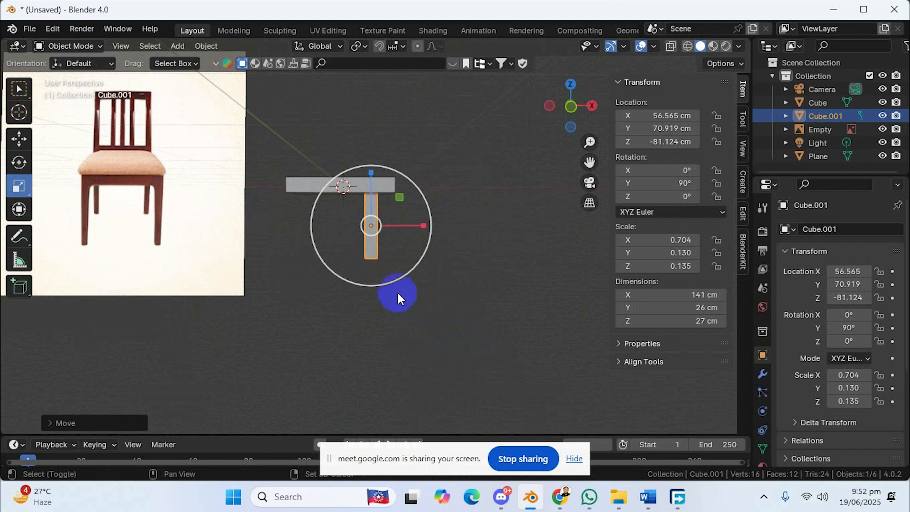
key("shift+d")
middle_click_drag(368, 306, 356, 285)
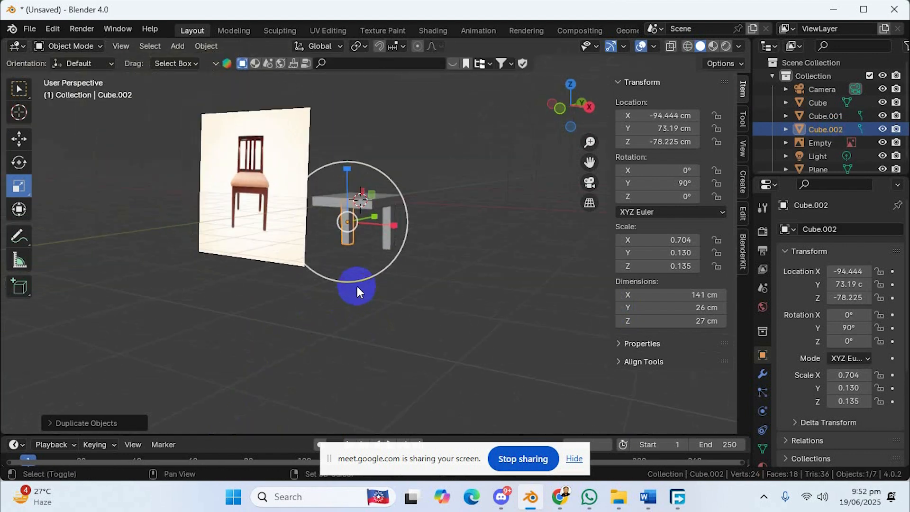
- Duplicate both rear legs together and place the copies with the positive-X one at about X -9 cm, Y 30 cm
left_click(388, 244, "shift")
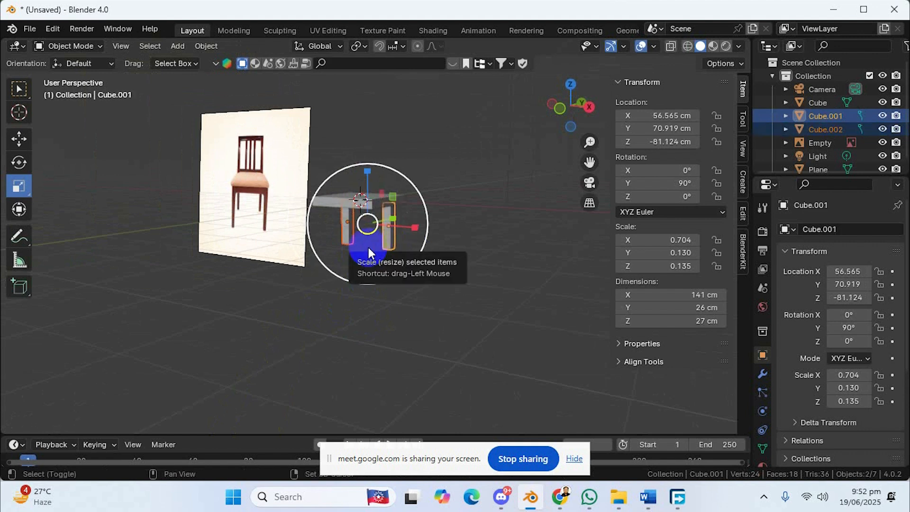
key("shift+d")
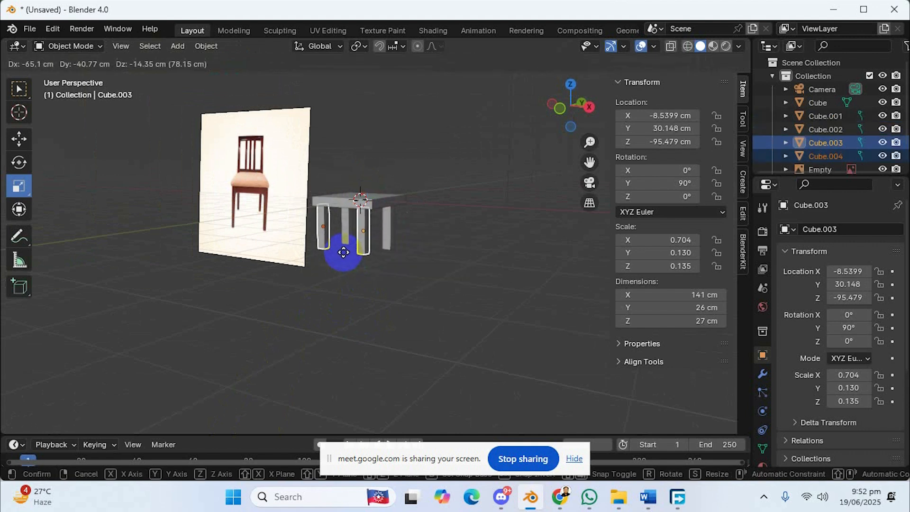
left_click(344, 253)
middle_click_drag(417, 305, 466, 274)
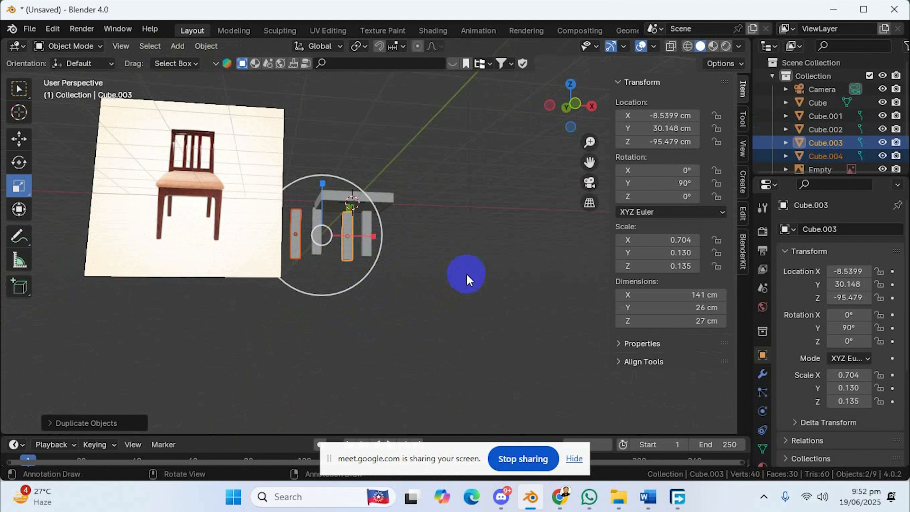
- Move the duplicated leg pair under the seat's front corners, with the positive-X leg at about X 73 cm, Y -78 cm
key("KP_7")
scroll(466, 274, "up", 2)
left_click_drag(338, 219, 379, 268)
middle_click_drag(379, 268, 411, 266)
key("KP_1")
scroll(361, 236, "down", 1)
middle_click_drag(358, 234, 441, 272, "shift")
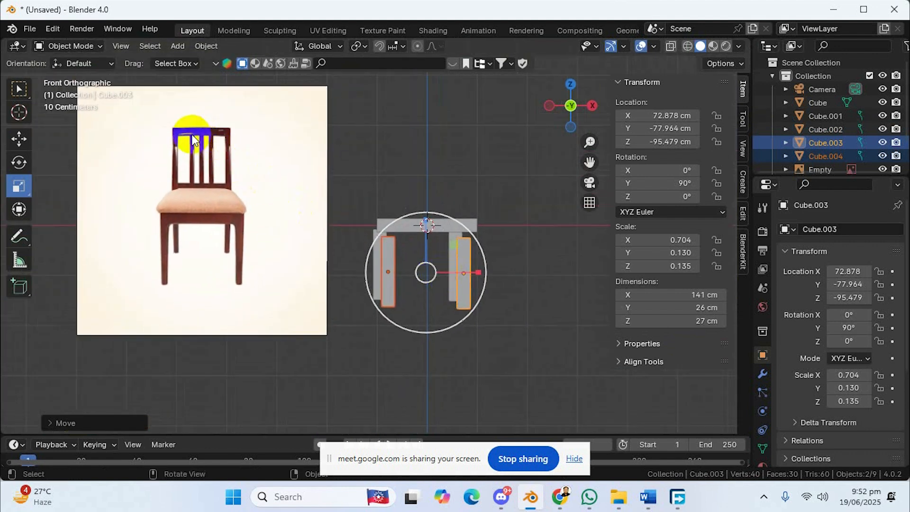
- Compare the seat slab and the front negative-X leg with the matching parts of the reference chair
left_click(439, 226)
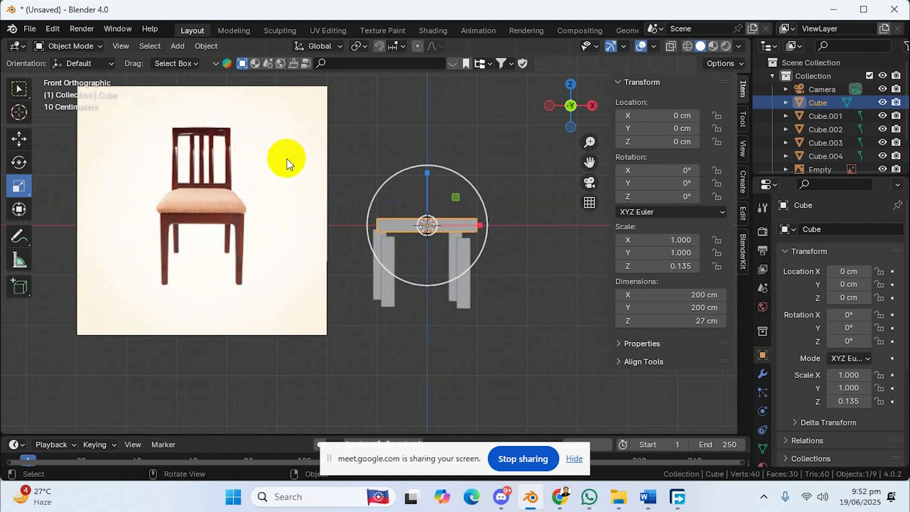
left_click(368, 217)
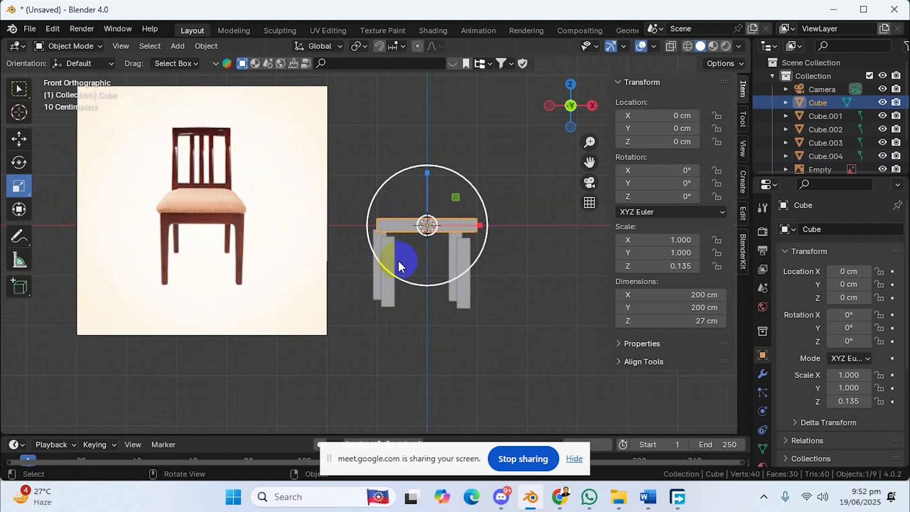
left_click(386, 260)
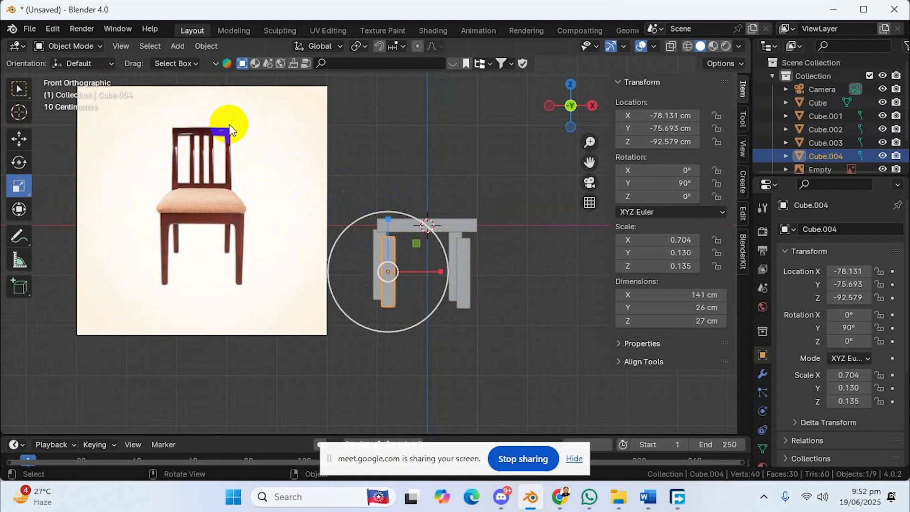
middle_click_drag(417, 253, 452, 325)
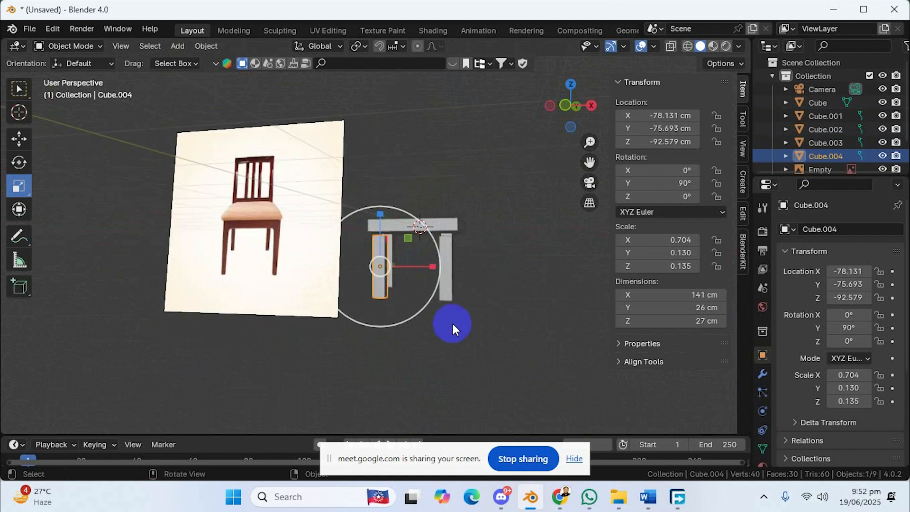
scroll(452, 322, "down", 1)
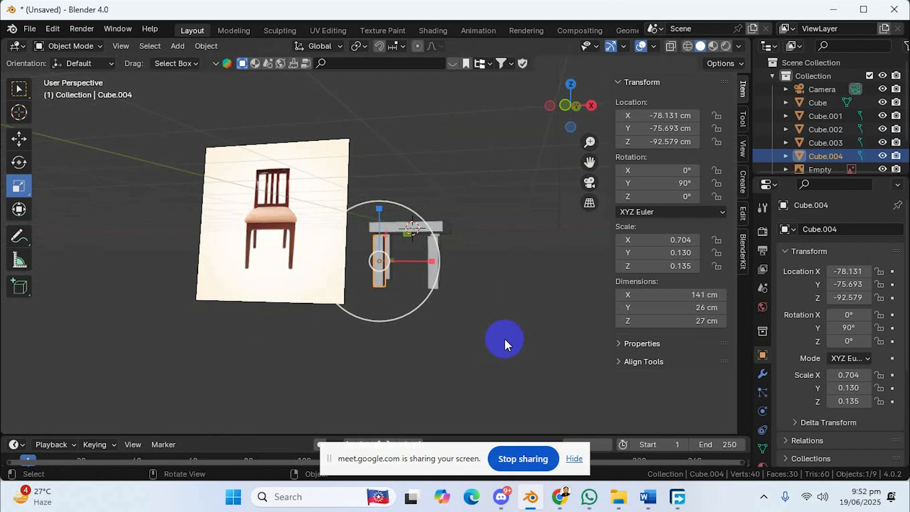
middle_click_drag(504, 337, 485, 328)
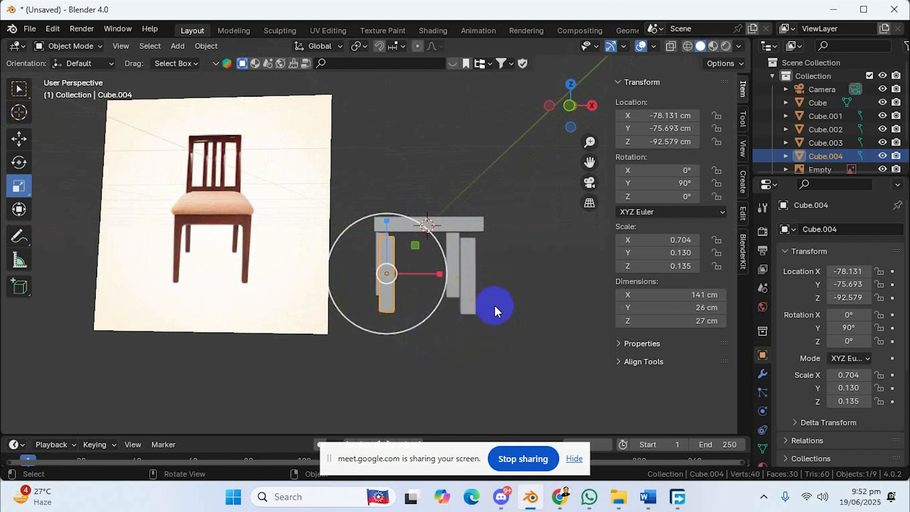
- Highlight the seat and all four legs together and examine the assembled base from several angles
left_click_drag(498, 326, 372, 212)
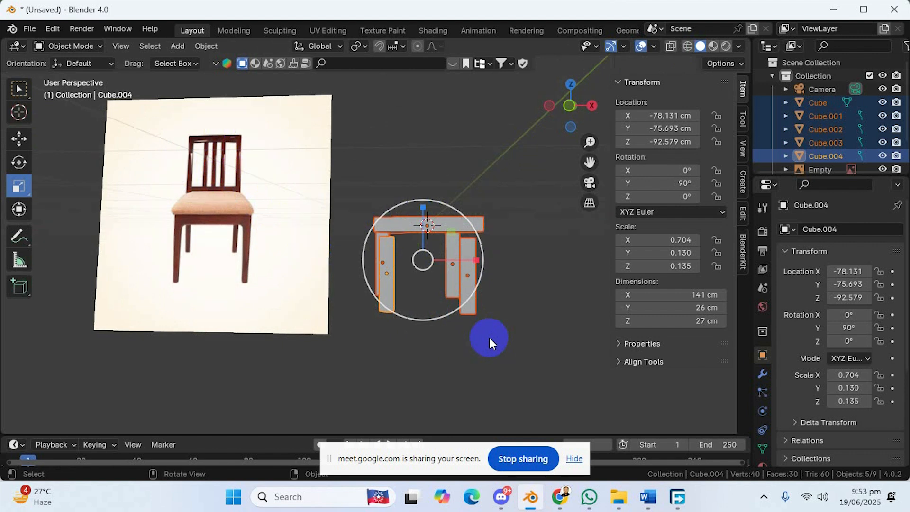
scroll(485, 332, "down", 1)
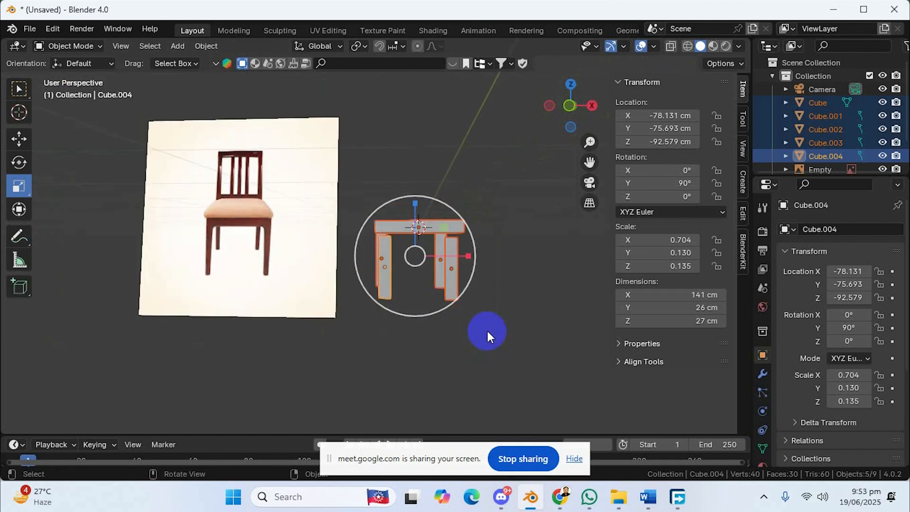
left_click(494, 331)
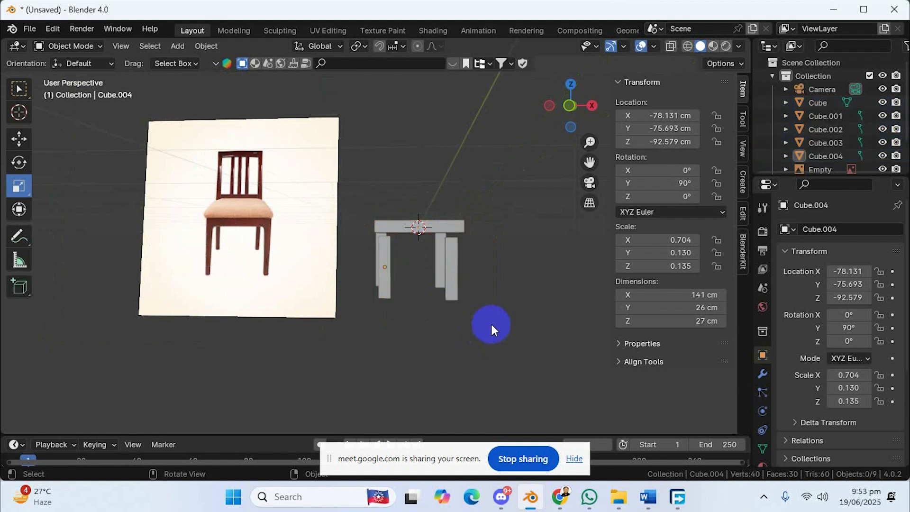
left_click(442, 270)
left_click(382, 230)
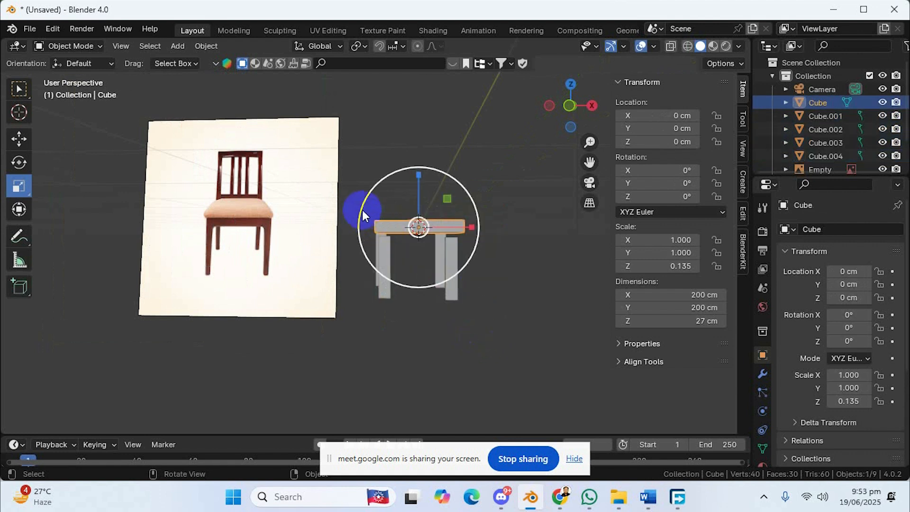
left_click_drag(354, 180, 473, 317)
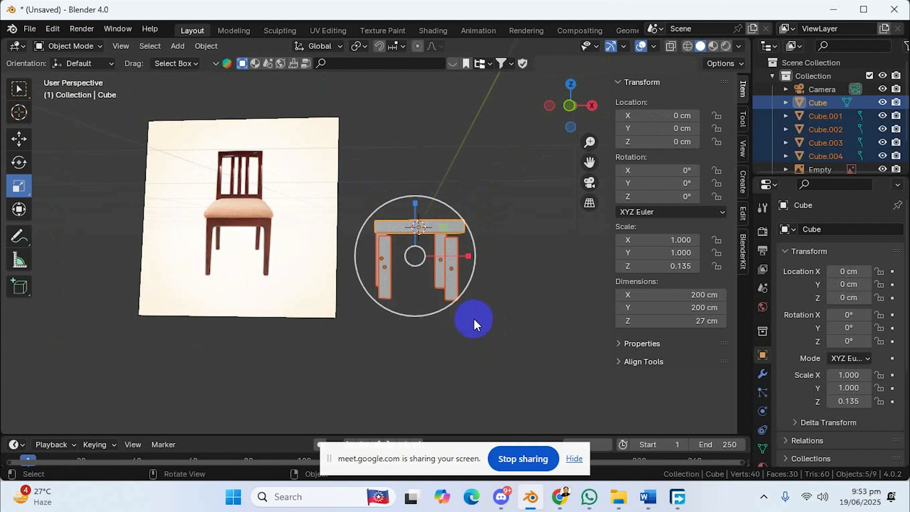
middle_click_drag(479, 306, 463, 284)
left_click(506, 307)
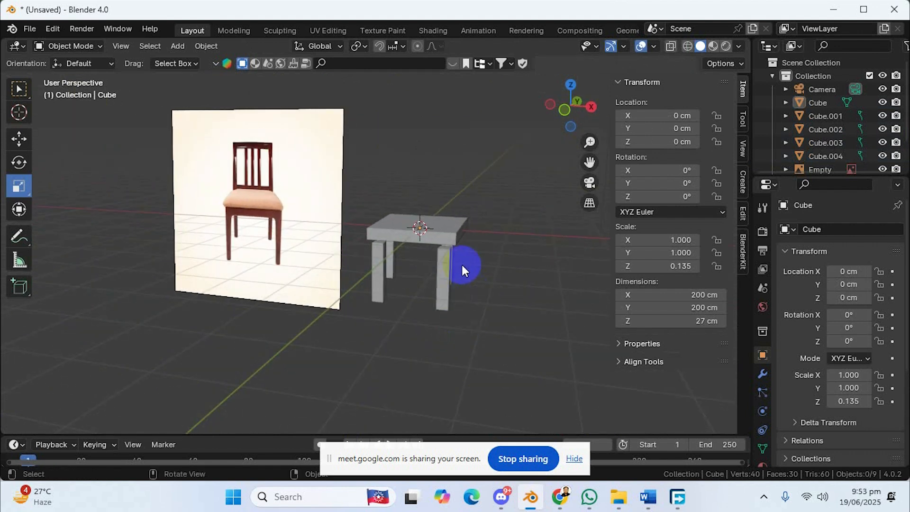
middle_click_drag(461, 261, 410, 286)
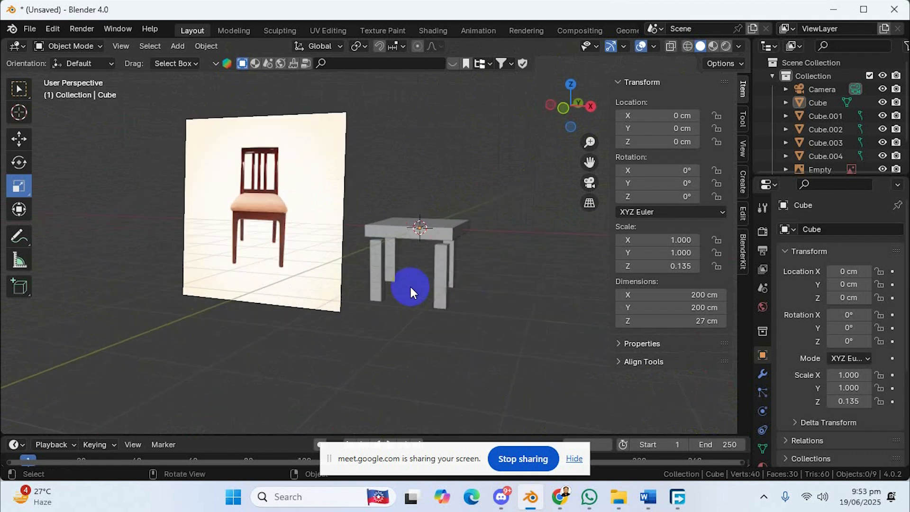
middle_click_drag(438, 260, 453, 260)
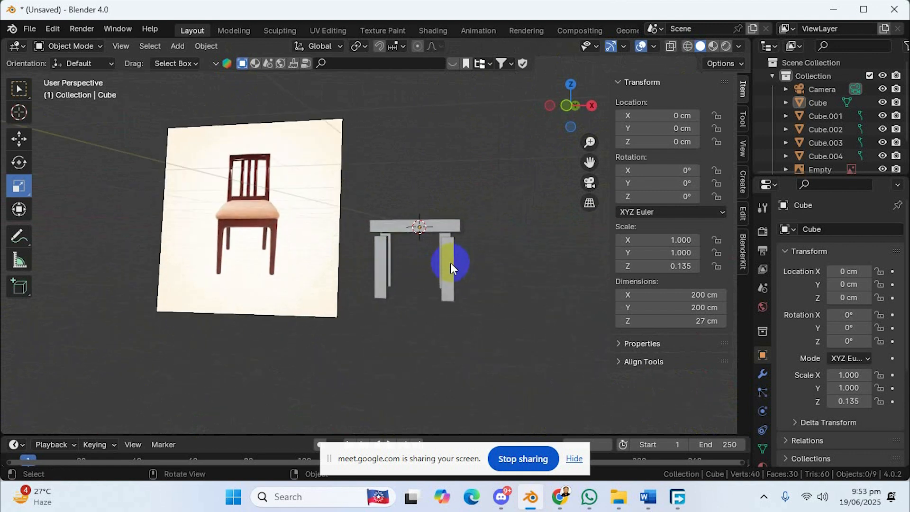
- Try tilting the front positive-X leg to a Y rotation of 462°, and reset its Y rotation to 90°
left_click(450, 262)
middle_click_drag(485, 300, 499, 297)
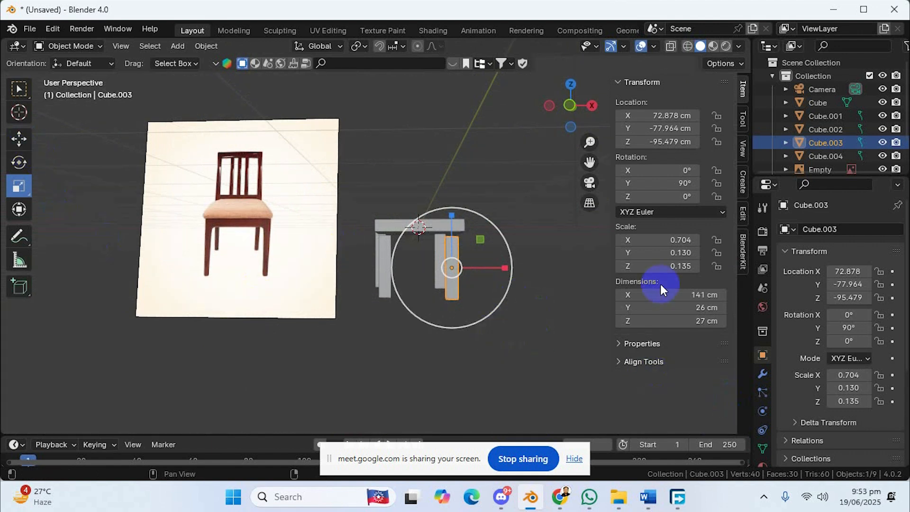
mouse_move(849, 315)
left_mouse_down()
mouse_move(122, 319)
mouse_move(849, 315)
mouse_move(851, 327)
mouse_move(158, 326)
mouse_move(131, 327)
mouse_move(355, 344)
mouse_move(102, 346)
mouse_move(112, 337)
mouse_move(447, 315)
mouse_move(379, 320)
mouse_move(849, 327)
left_mouse_up()
left_click(852, 327)
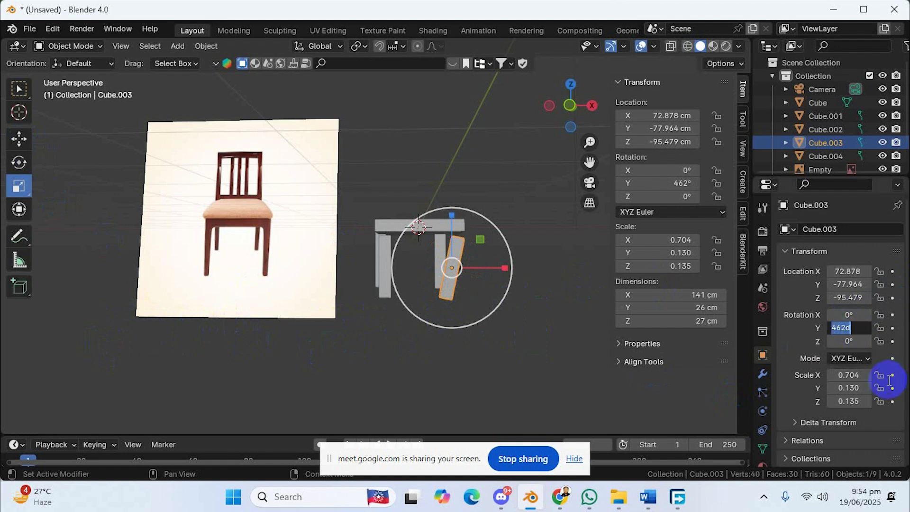
type("90")
key("Return")
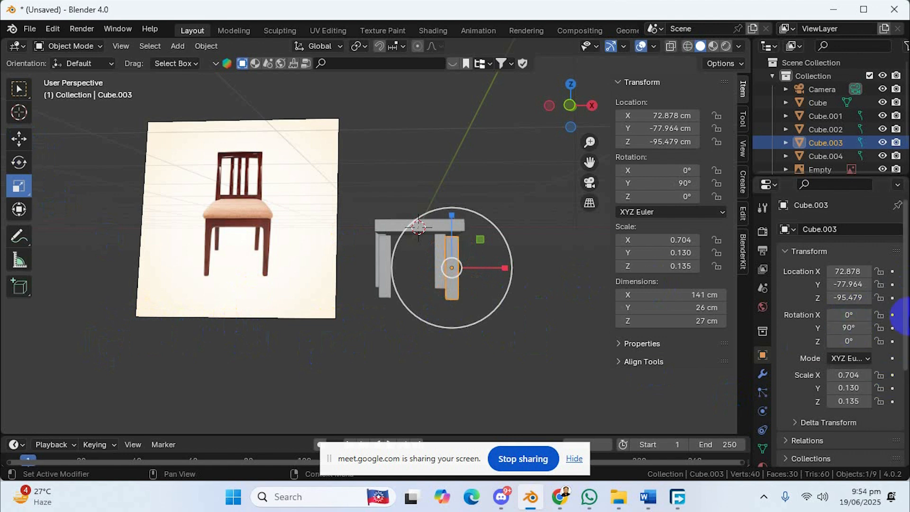
- Examine the seat and legs in the front, back, right, left, top and bottom orthographic views
middle_click_drag(457, 323, 465, 94)
scroll(479, 175, "down", 4)
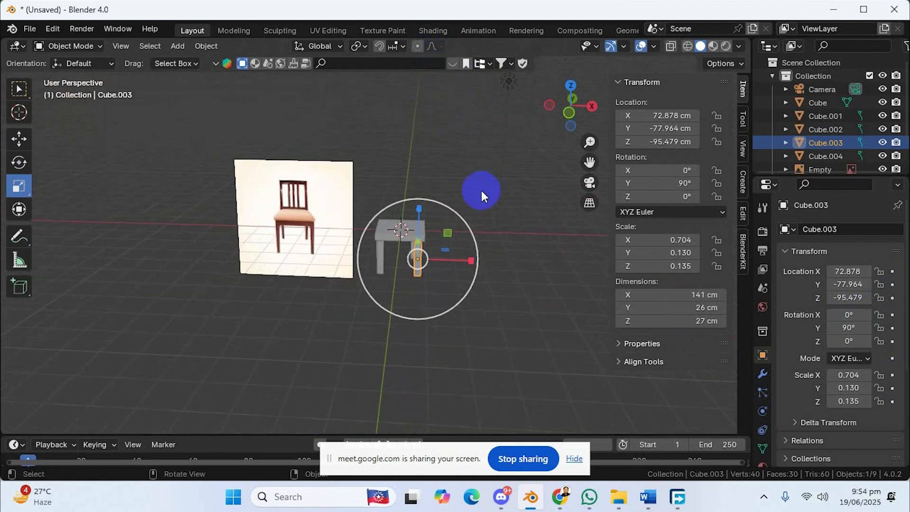
key("KP_1")
scroll(482, 191, "up", 1)
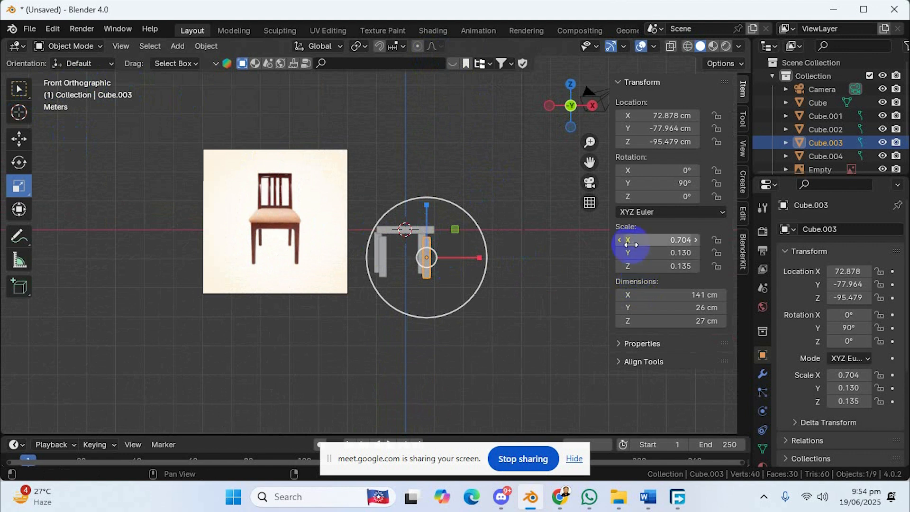
left_click(505, 206)
key("ctrl+KP_1")
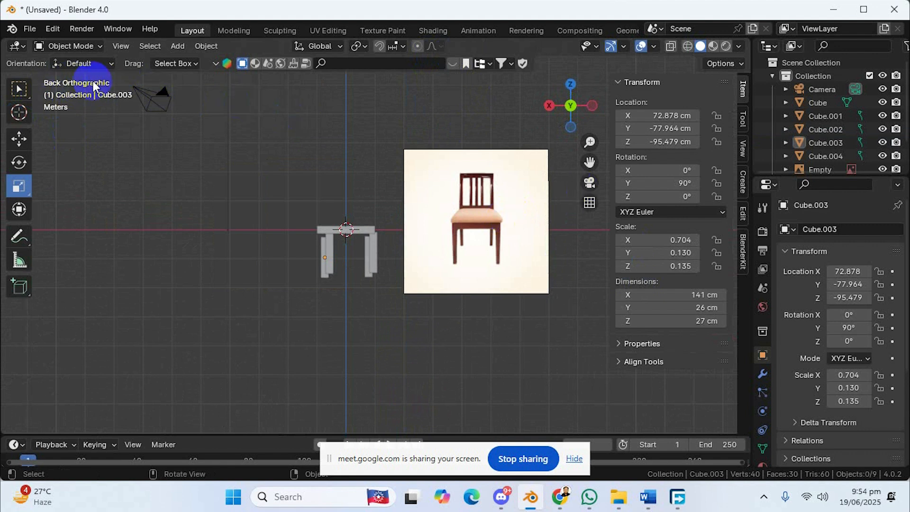
key("KP_3")
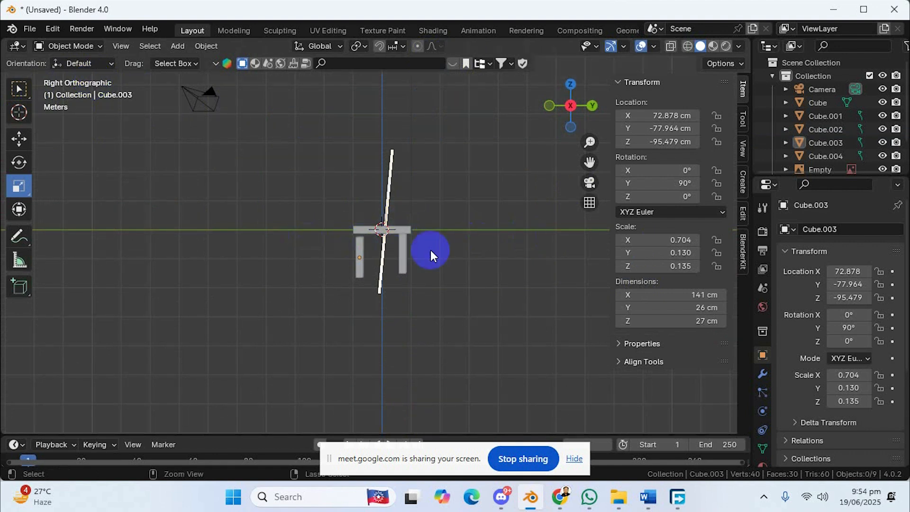
key("ctrl+KP_3")
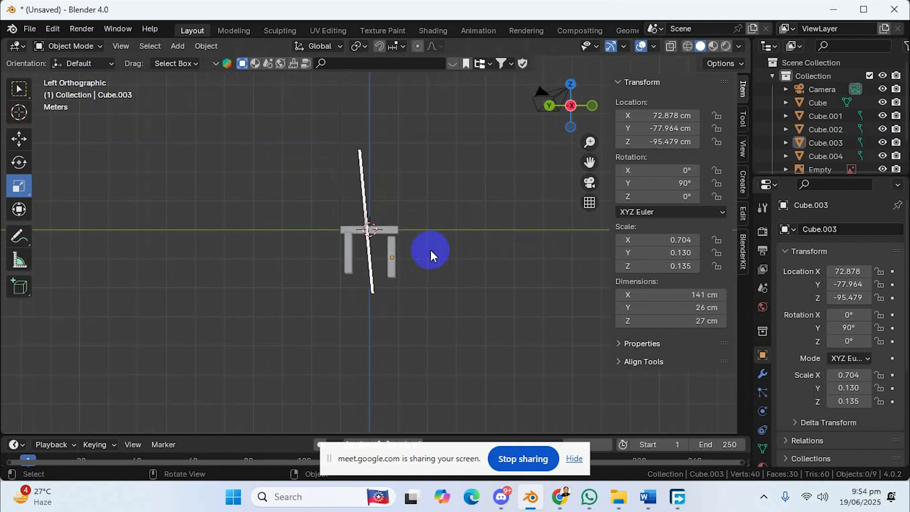
key("KP_7")
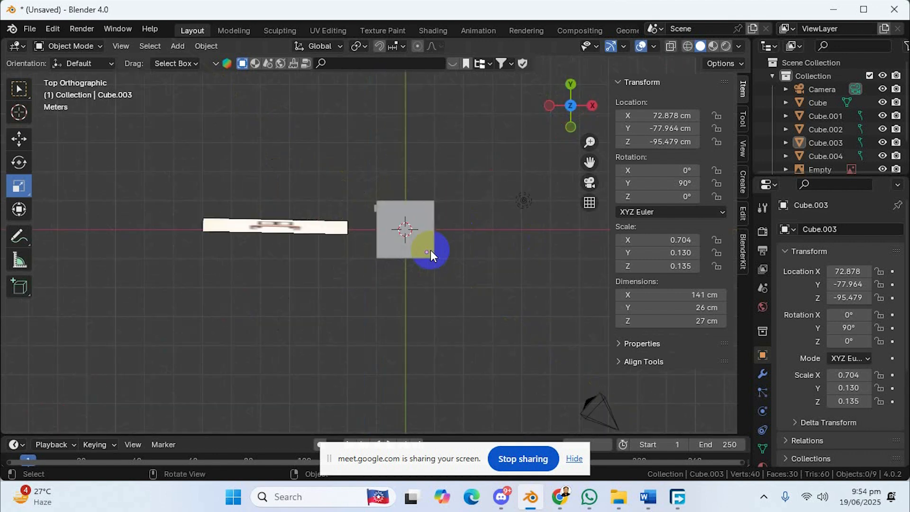
key("ctrl+KP_7")
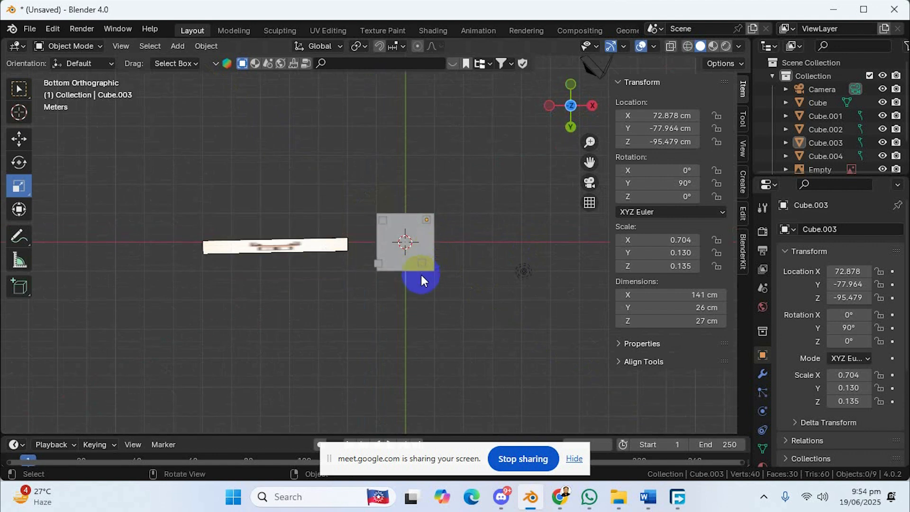
key("KP_1")
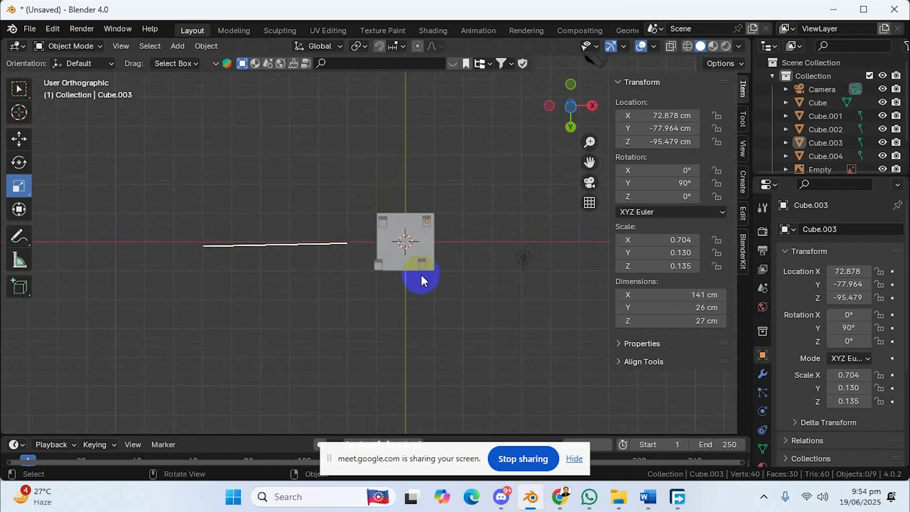
middle_click_drag(422, 275, 505, 272)
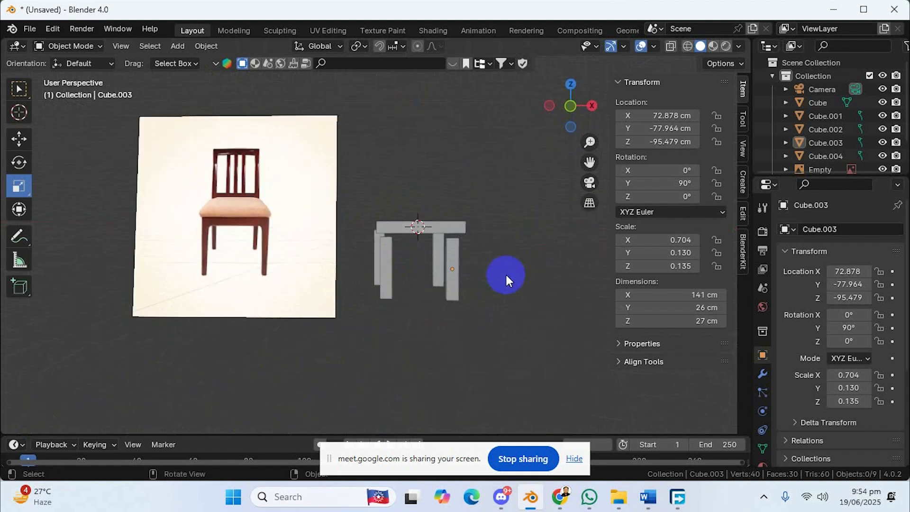
- Select the front positive-X leg and look through the modifier categories available for it
left_click(459, 257)
middle_click_drag(543, 300, 468, 225)
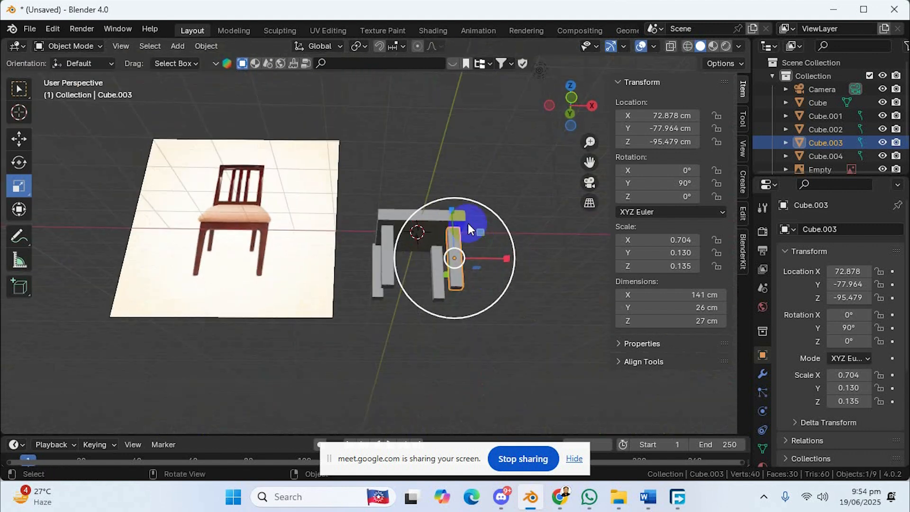
scroll(348, 238, "down", 2)
middle_click_drag(348, 238, 346, 279)
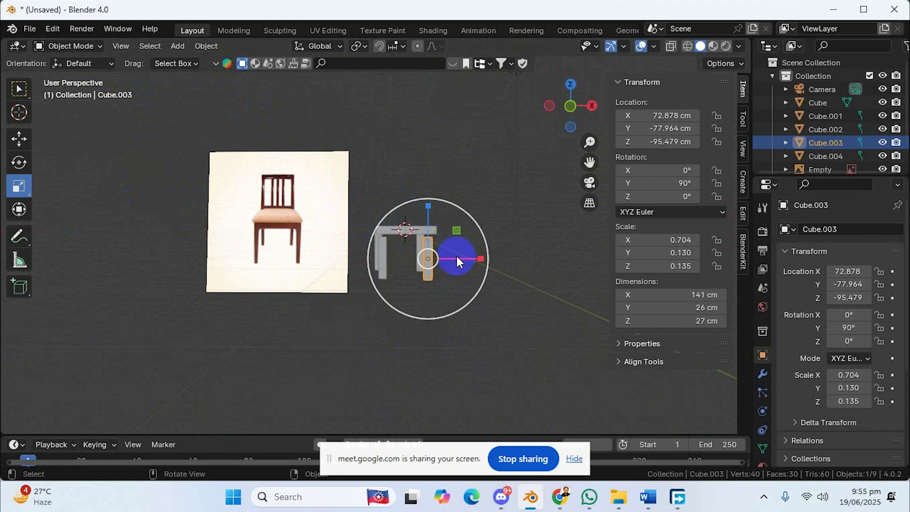
middle_click_drag(463, 293, 505, 309)
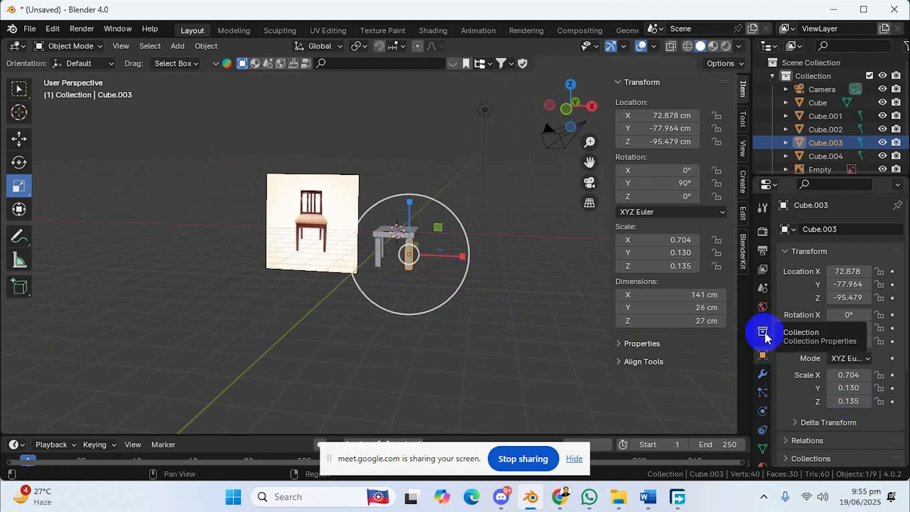
left_click(763, 375)
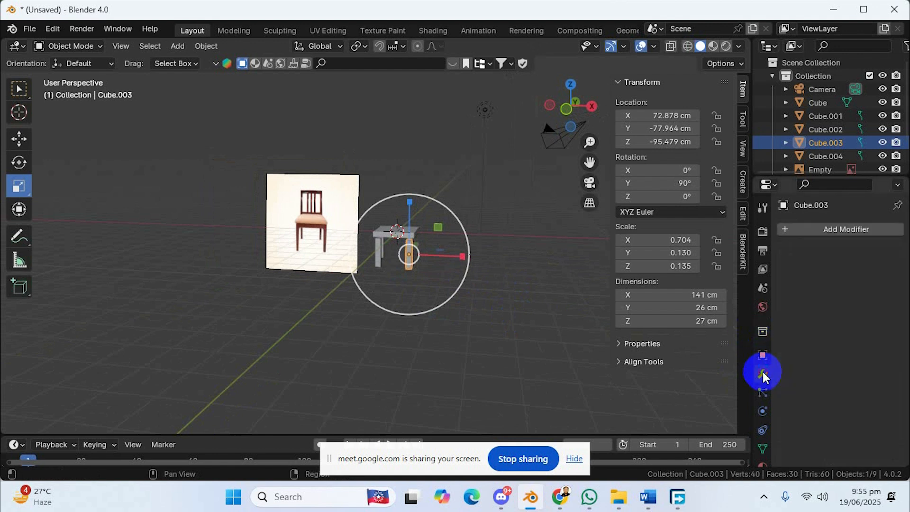
left_click(823, 227)
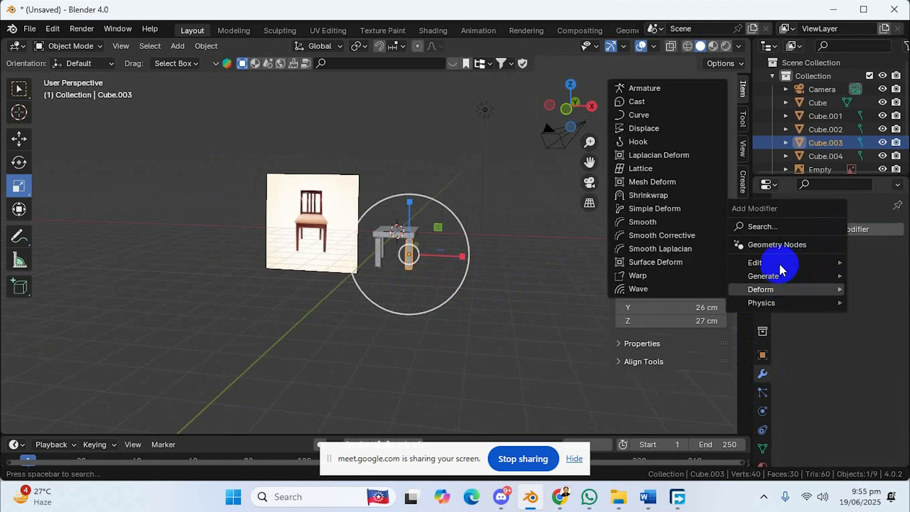
scroll(515, 222, "down", 1)
- Compare the two front legs and the seat with the reference chair from front, side and raised angles
middle_click_drag(515, 221, 510, 306)
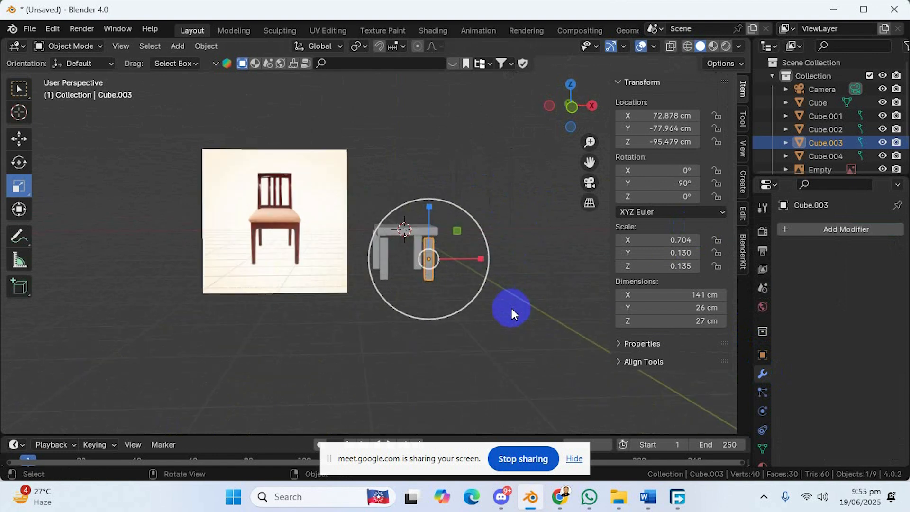
middle_click_drag(511, 306, 462, 240)
scroll(491, 302, "up", 1)
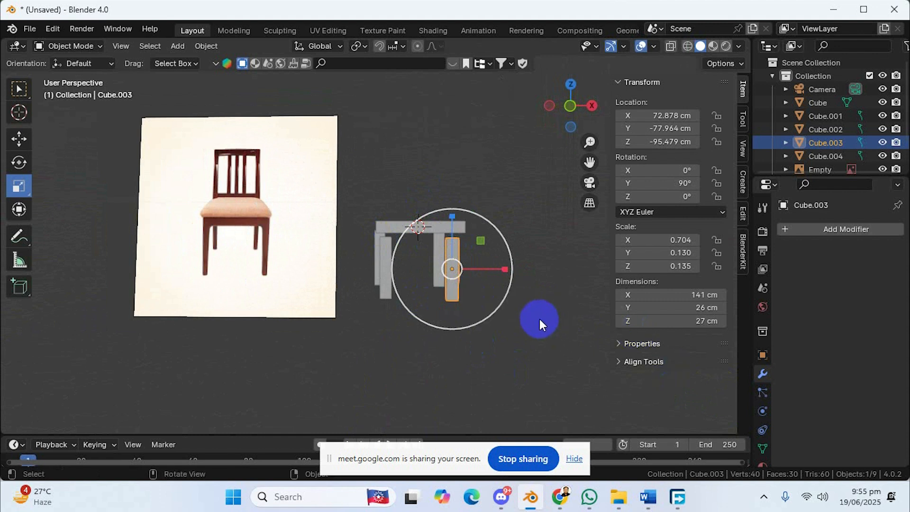
middle_click_drag(478, 297, 463, 312)
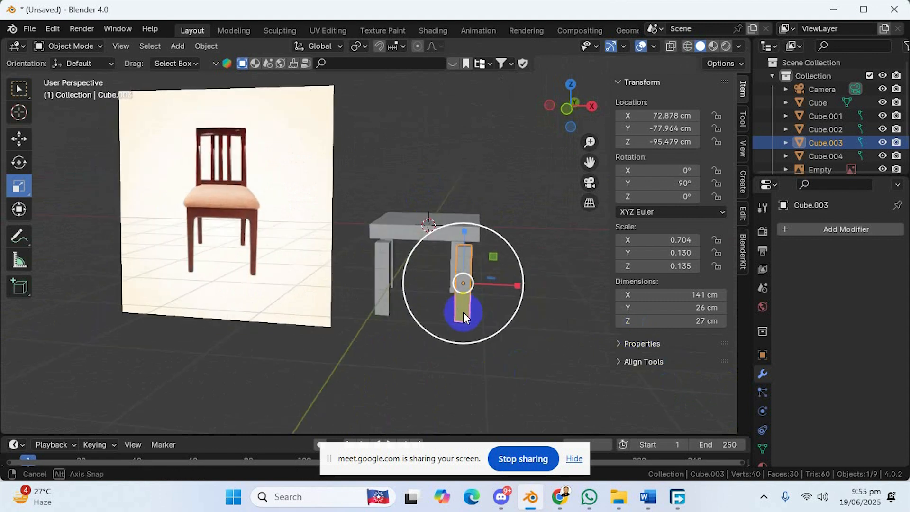
left_click(394, 233)
left_click(383, 274)
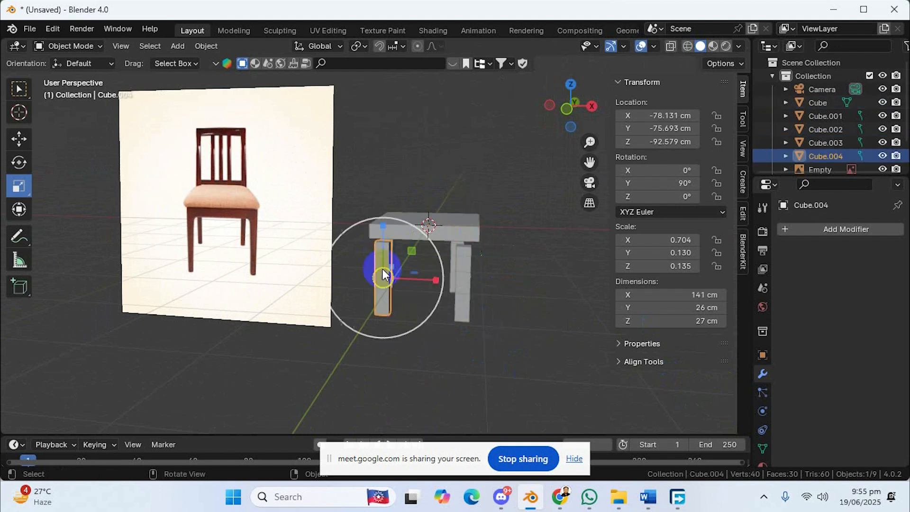
left_click(465, 261)
middle_click_drag(399, 229, 339, 256)
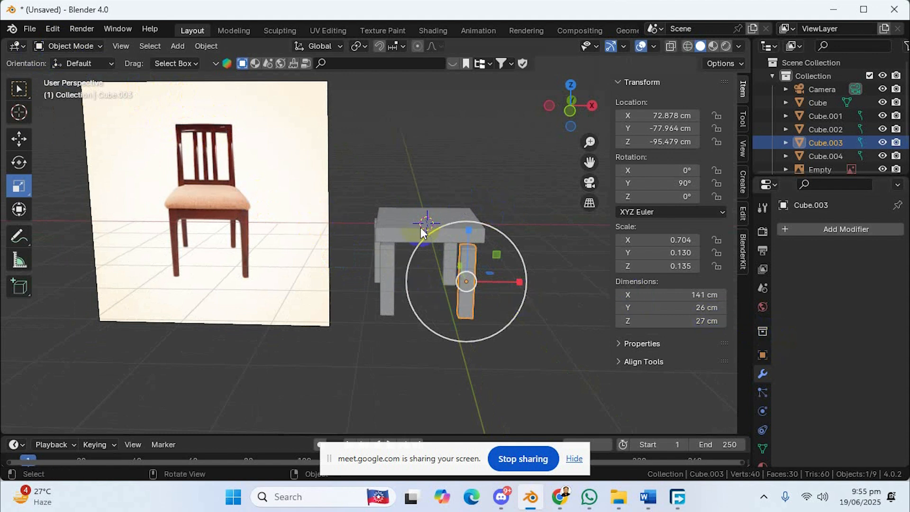
middle_click_drag(403, 232, 409, 276)
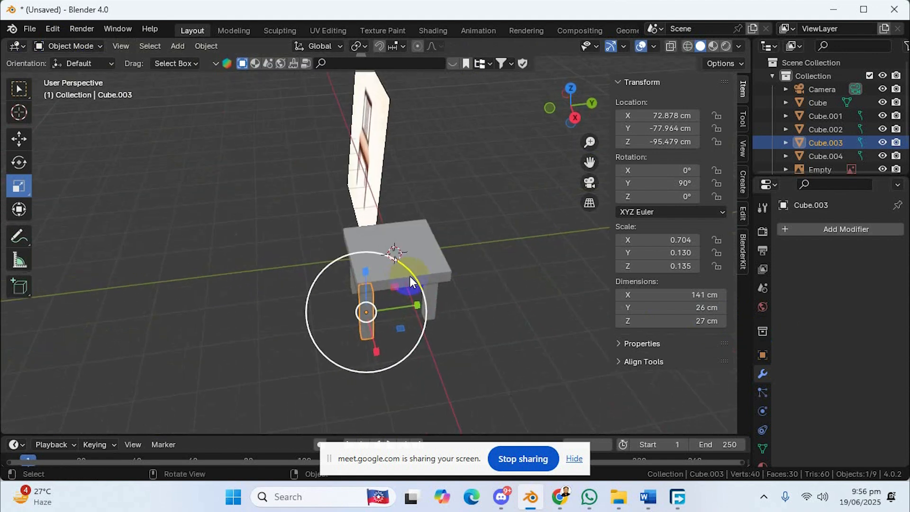
middle_click_drag(470, 255, 499, 218)
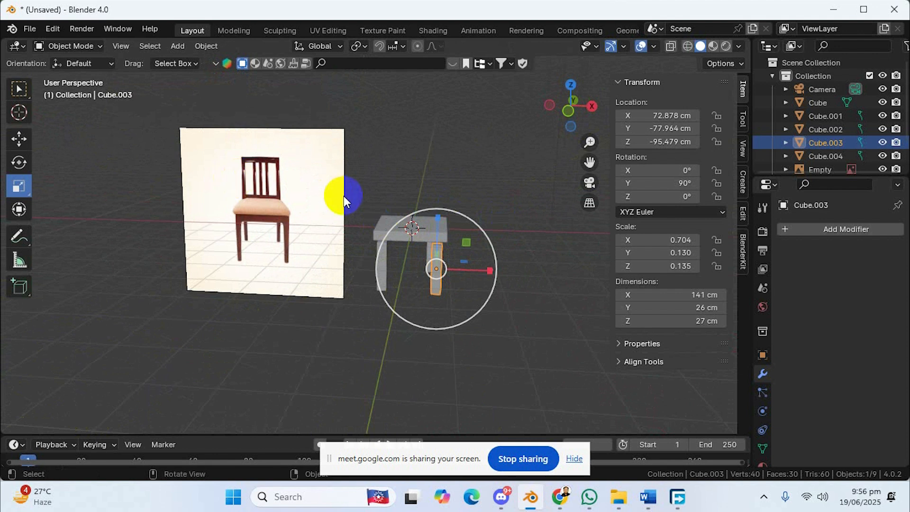